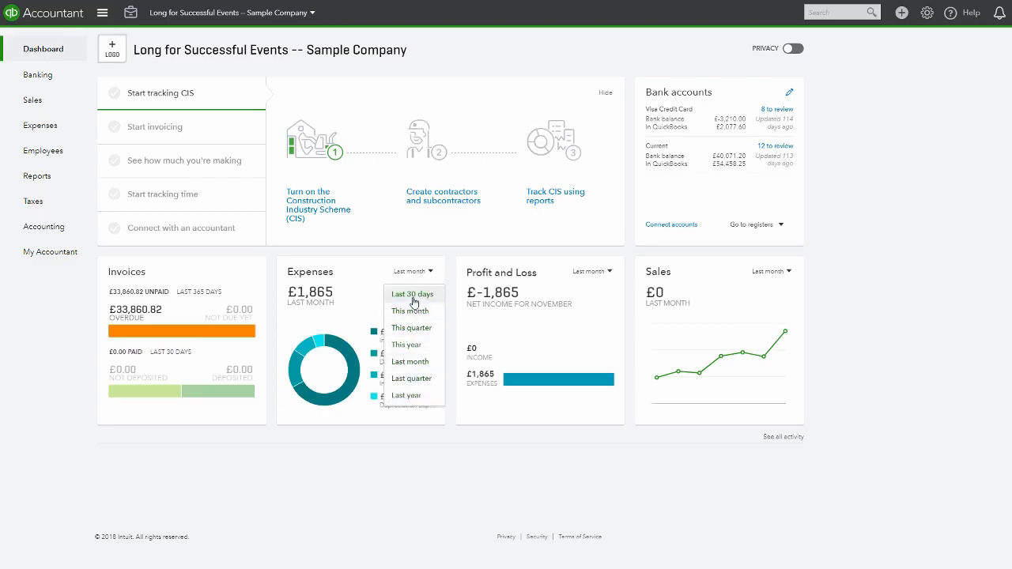
Open the period menus of the Profit and Loss and Sales widgets on the dashboard
left_click(597, 276)
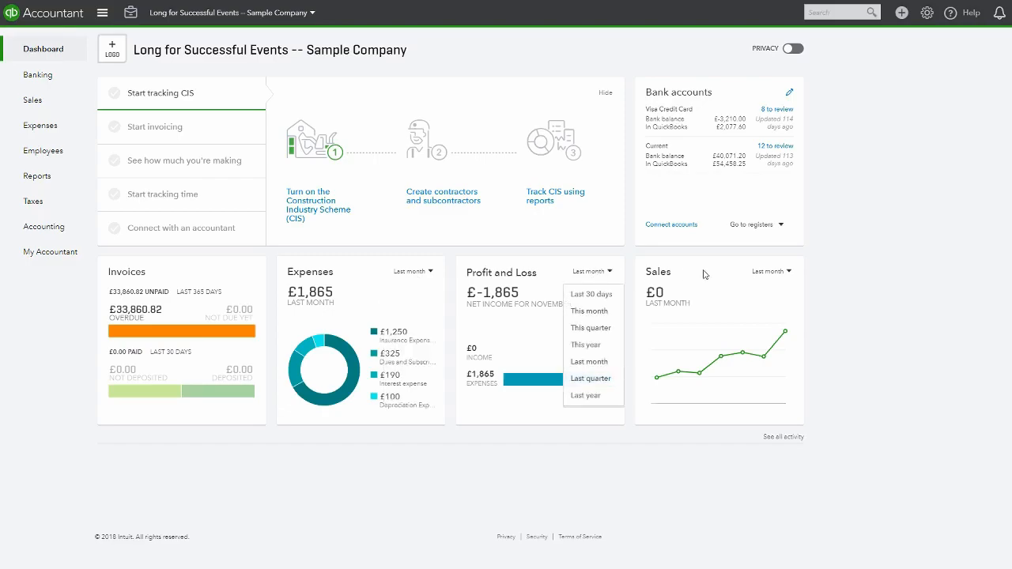
left_click(772, 273)
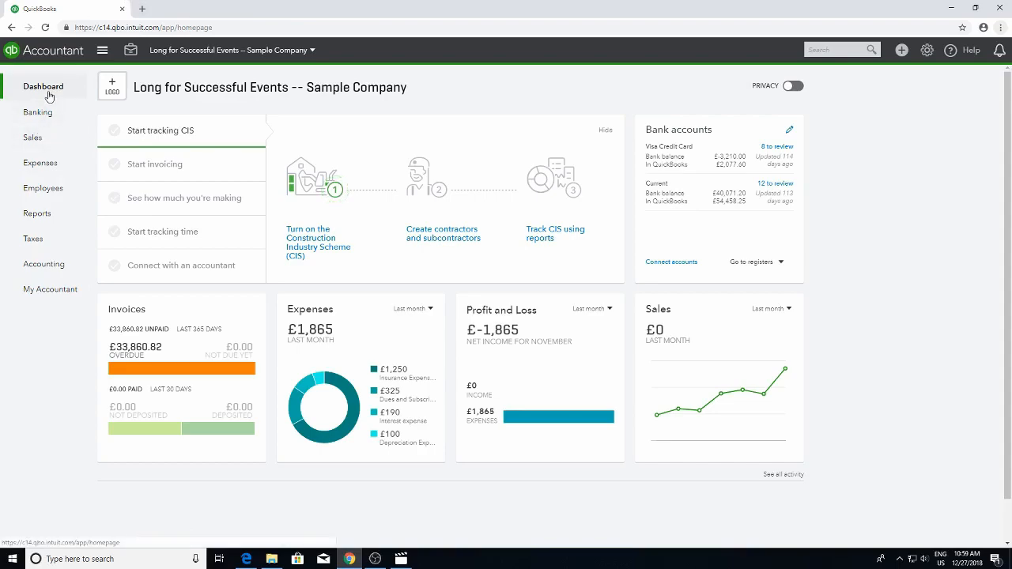
Visit the Banking, Sales and Expenses pages and return to the dashboard
left_click(47, 115)
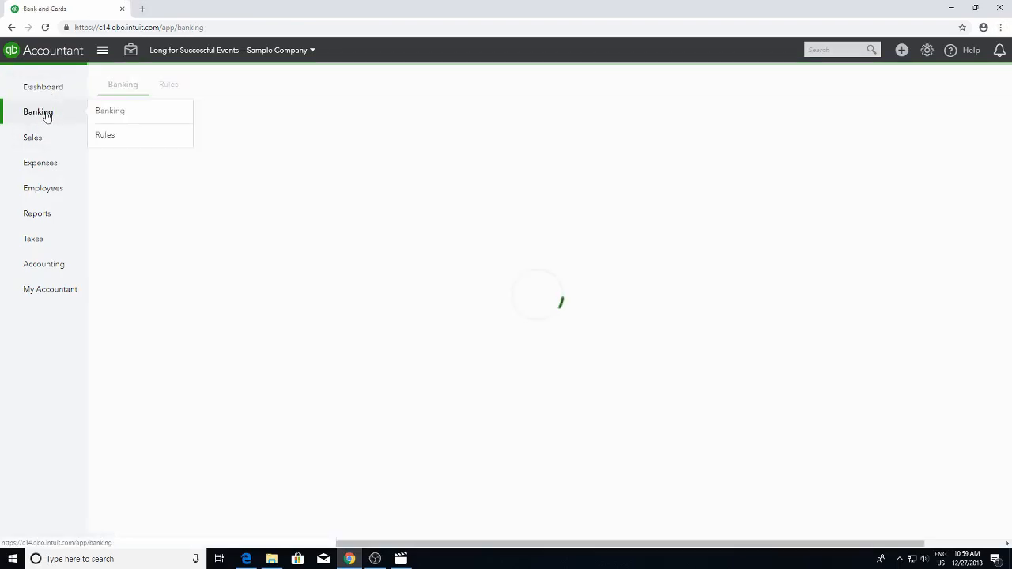
left_click(41, 142)
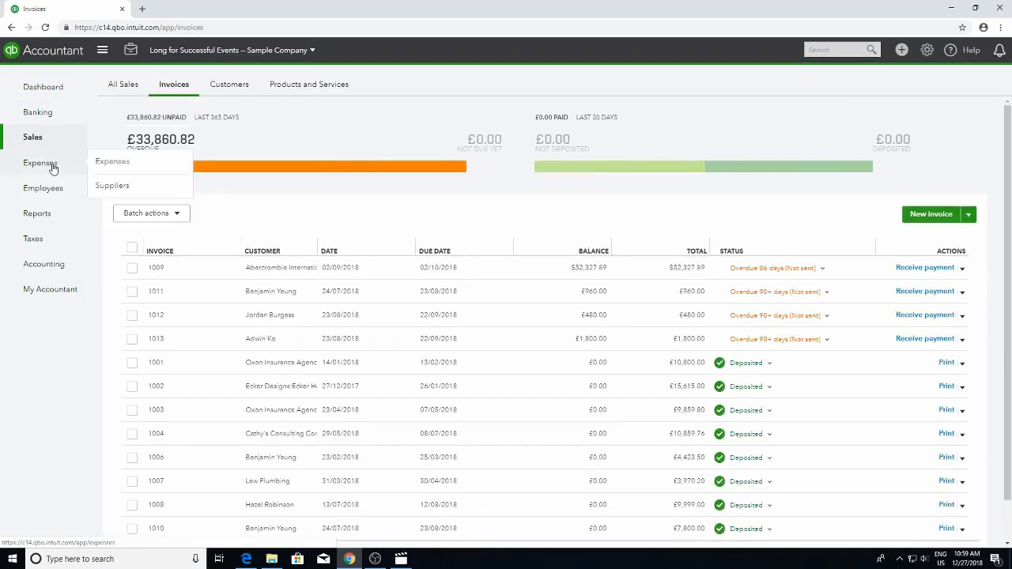
left_click(53, 167)
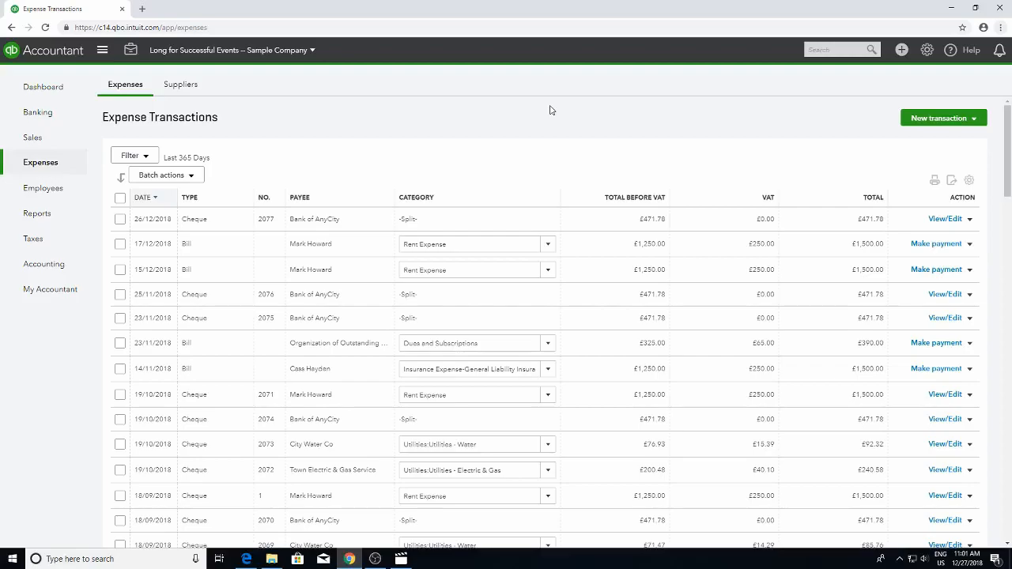
left_click(902, 51)
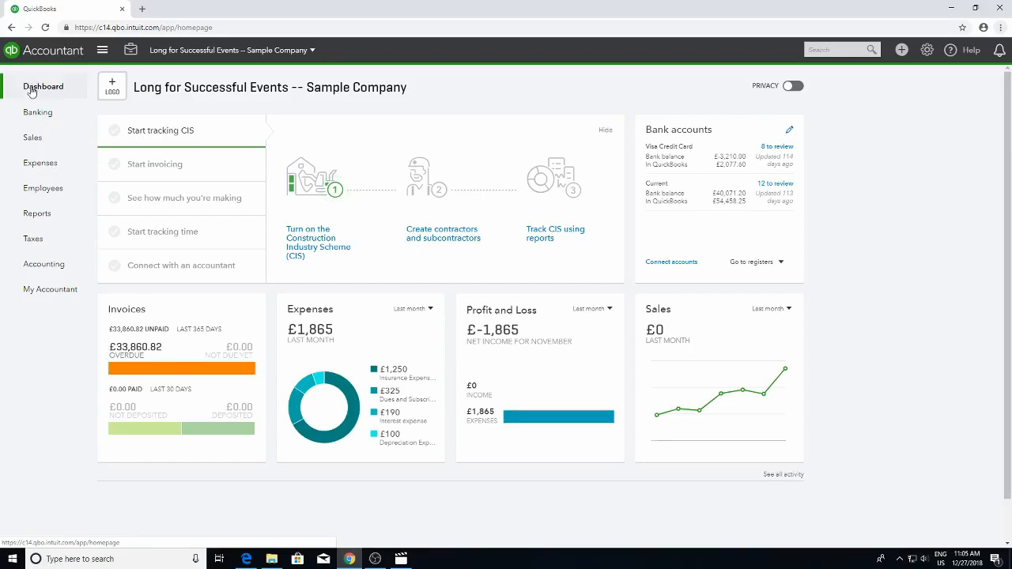
Browse the Sales area's Invoices, Customers, Products and Services, and All Sales views
left_click(33, 140)
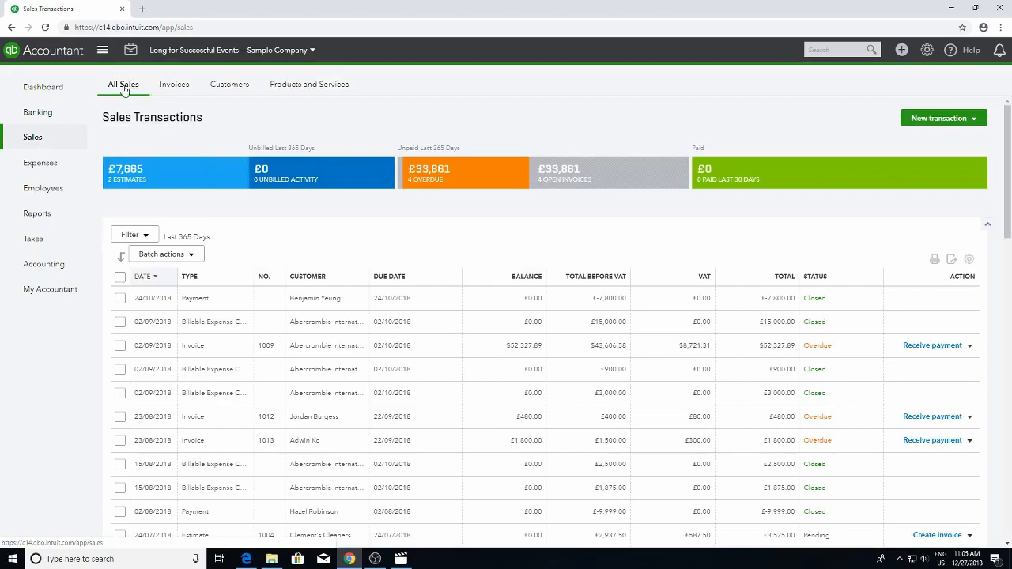
left_click(177, 87)
left_click(233, 85)
left_click(295, 87)
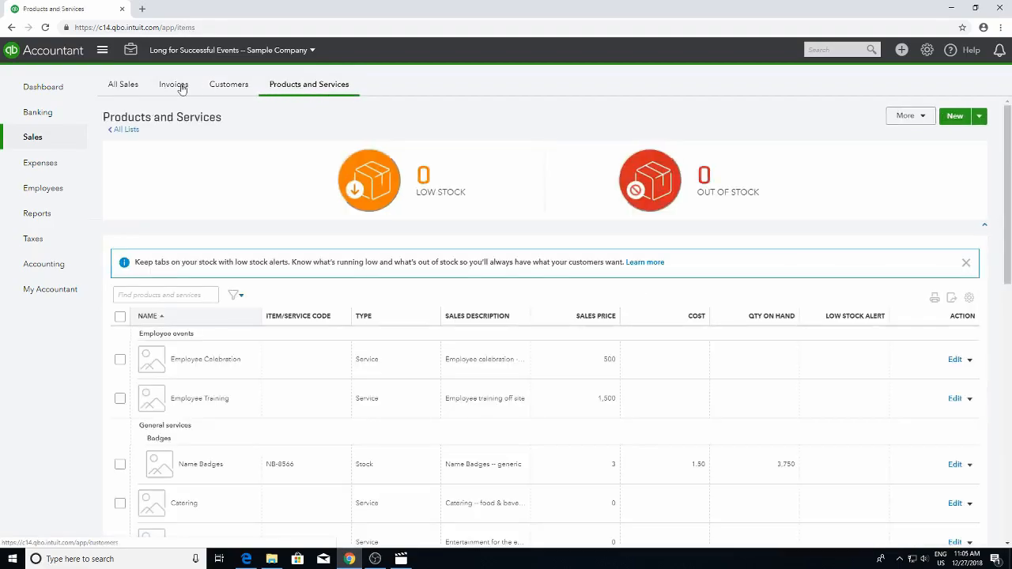
left_click(121, 88)
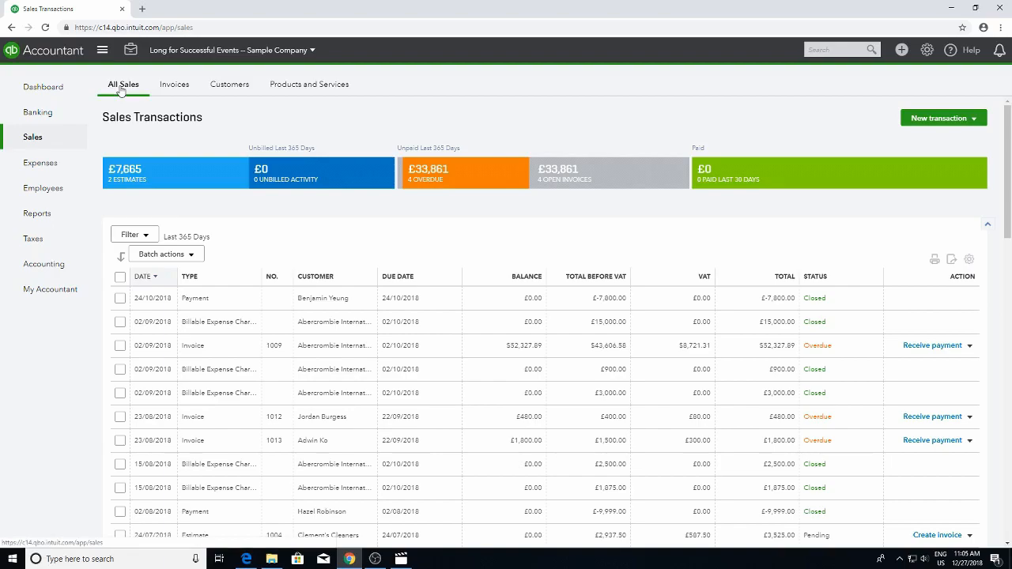
Open the sales transactions filter and choose a single customer from the customer list
left_click(144, 237)
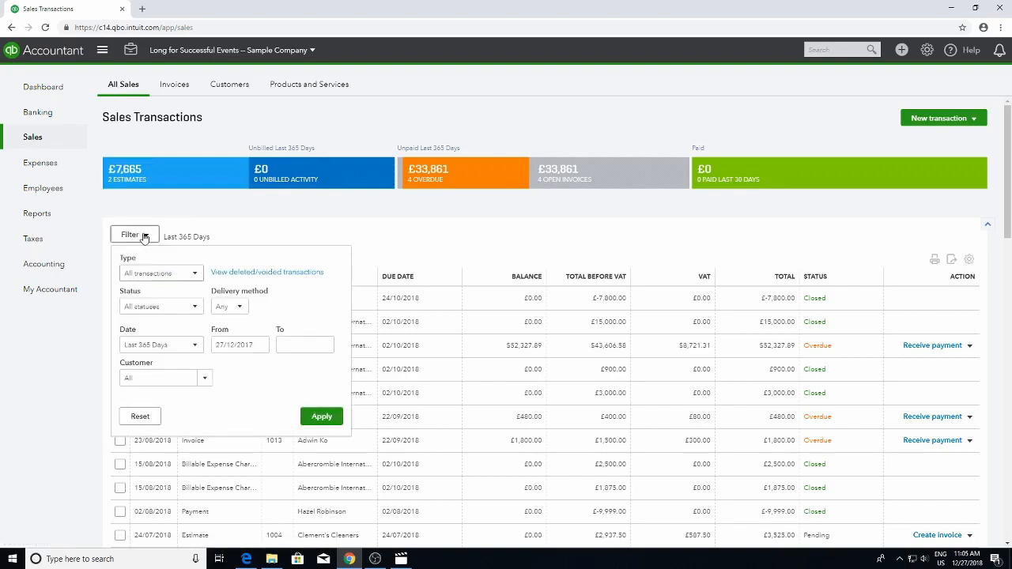
left_click(203, 379)
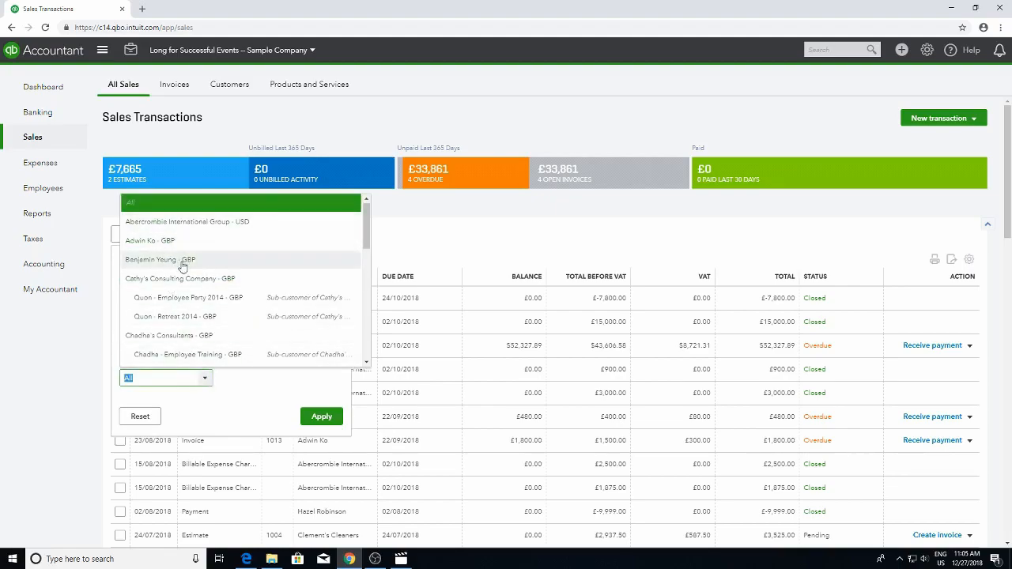
left_click(157, 241)
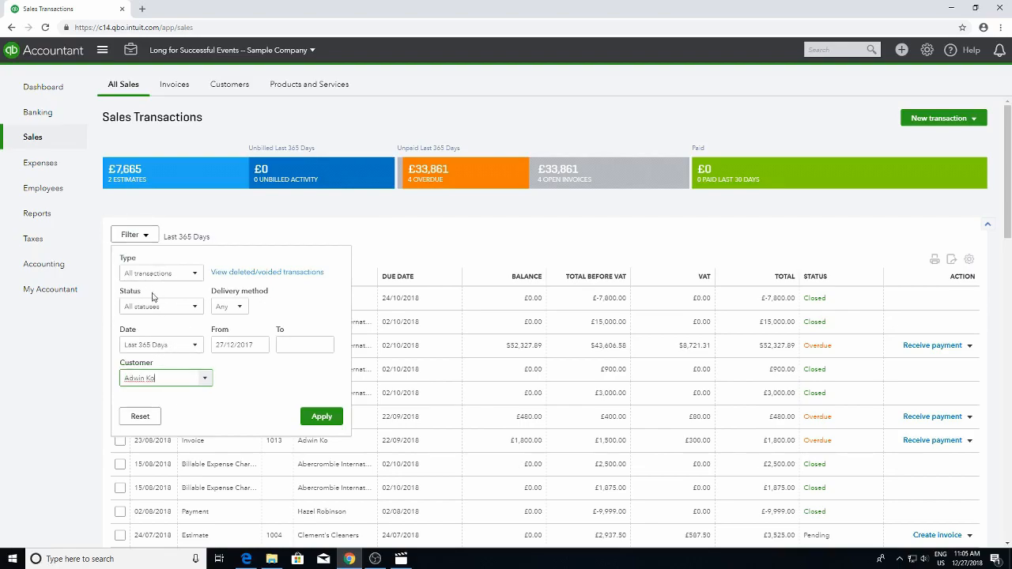
Set a custom date range from 01/06/2018 to 01/12/2018 and apply the filter
left_click(259, 346)
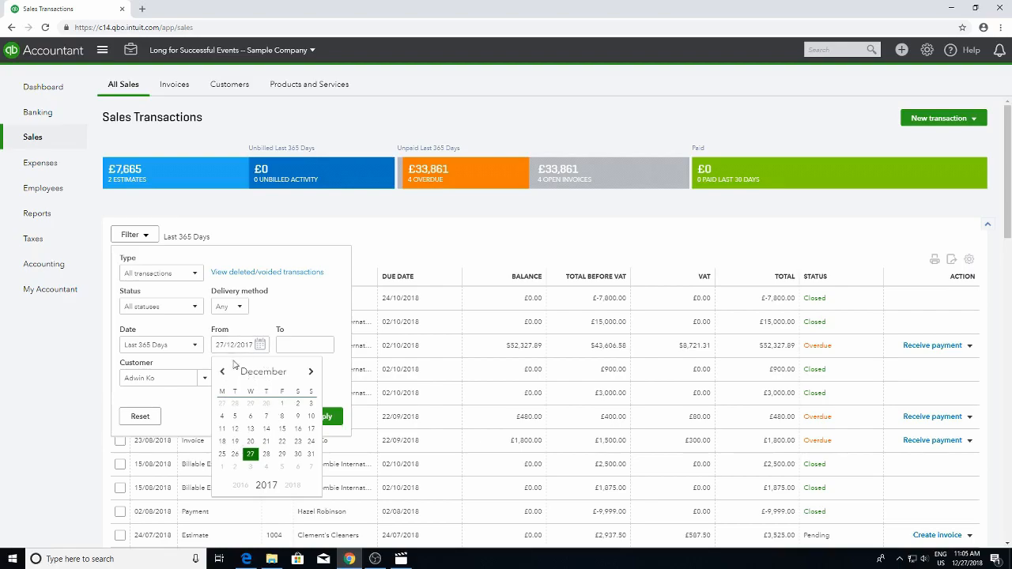
left_click(311, 372)
left_click(310, 372)
left_click(311, 371)
left_click(311, 371)
left_click(310, 372)
left_click(310, 371)
left_click(282, 404)
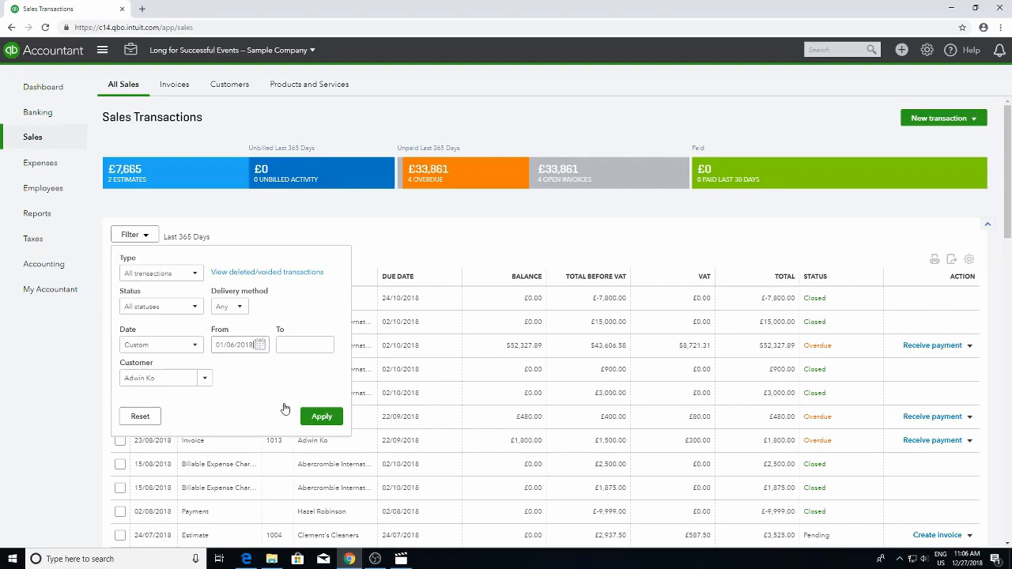
left_click(325, 344)
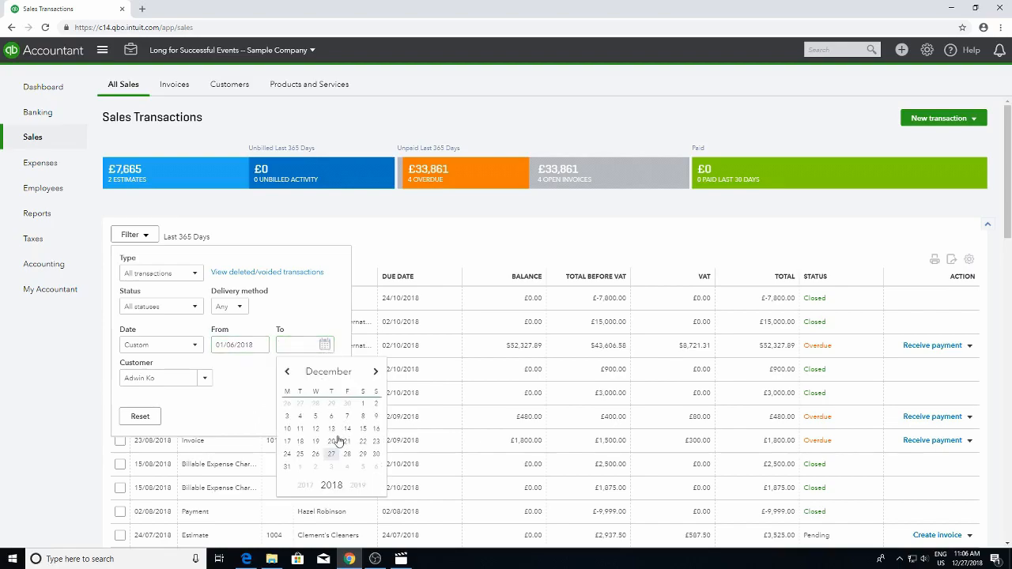
left_click(362, 405)
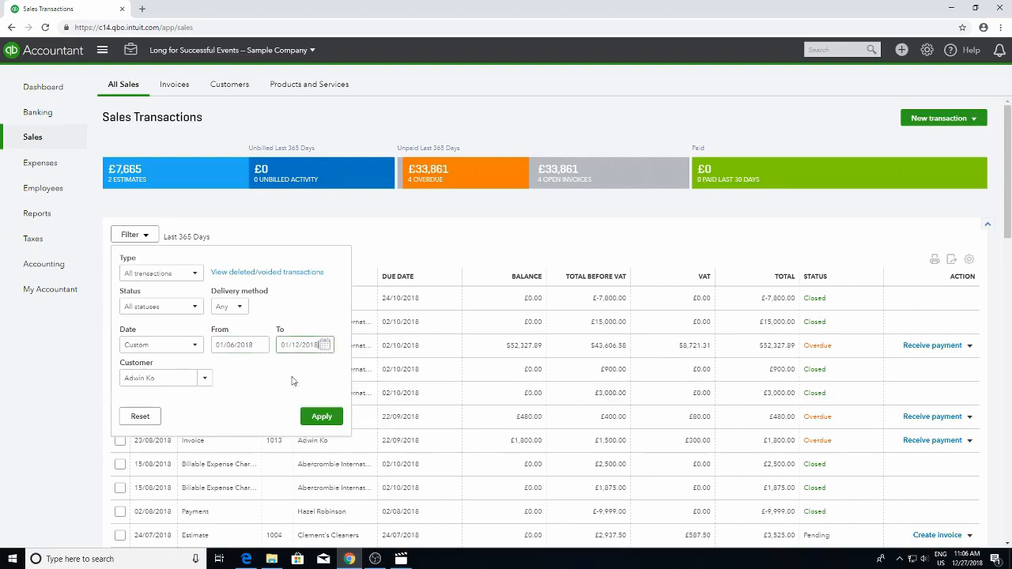
left_click(323, 416)
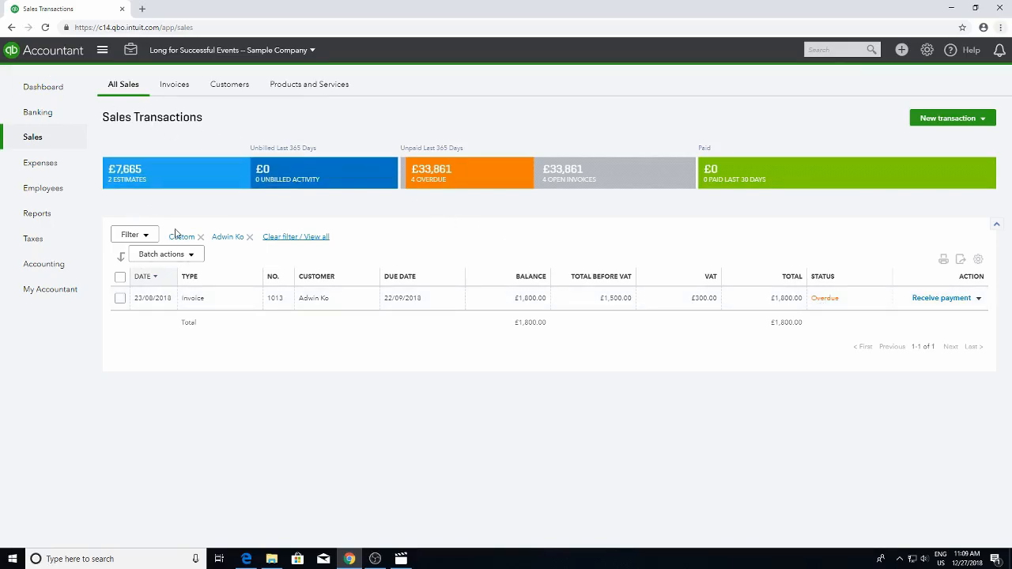
Open the Customers list and switch the browser to full-screen view
left_click(224, 90)
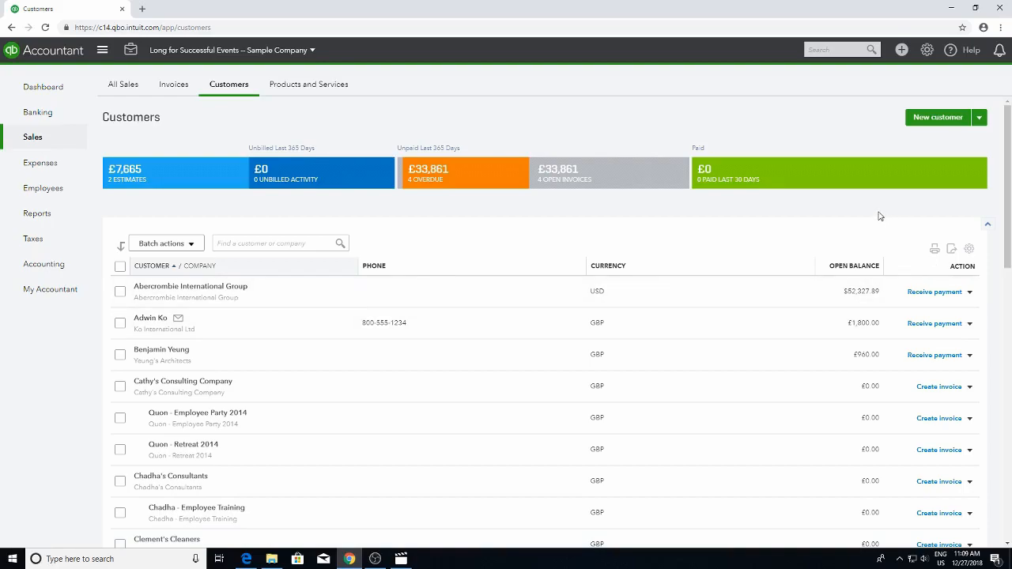
key("F11")
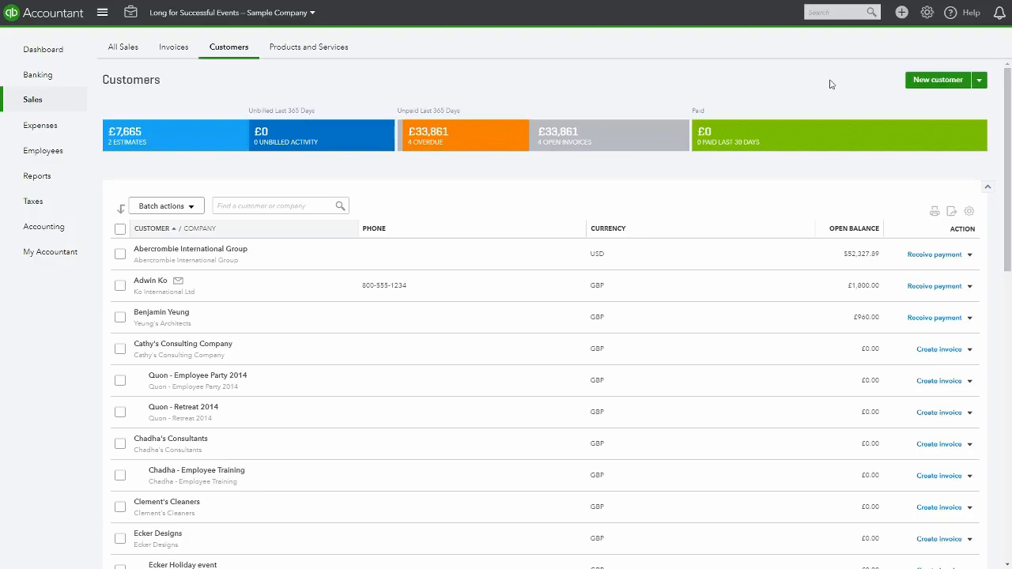
Start creating a new invoice
mouse_move(27, 104)
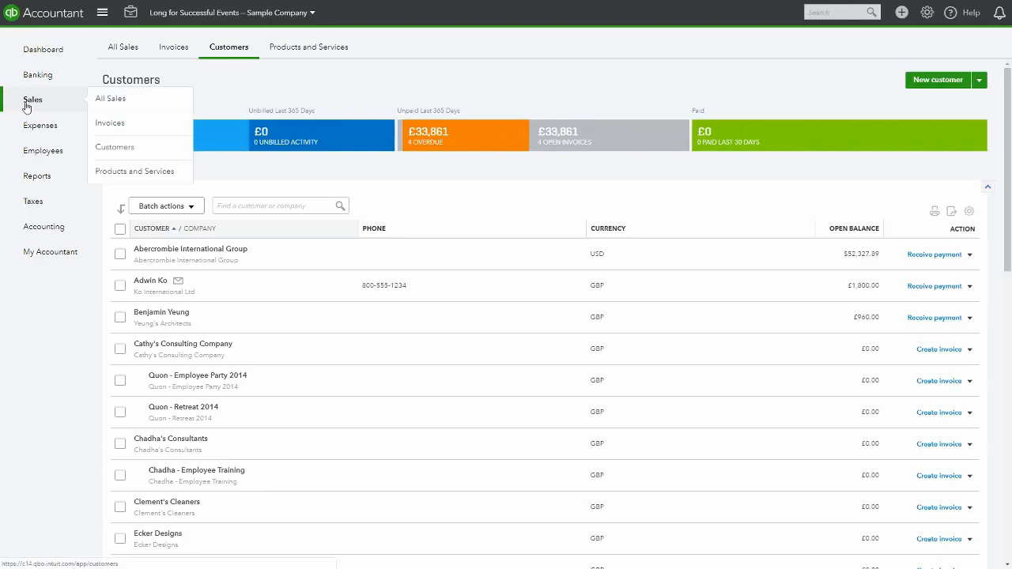
left_click(901, 14)
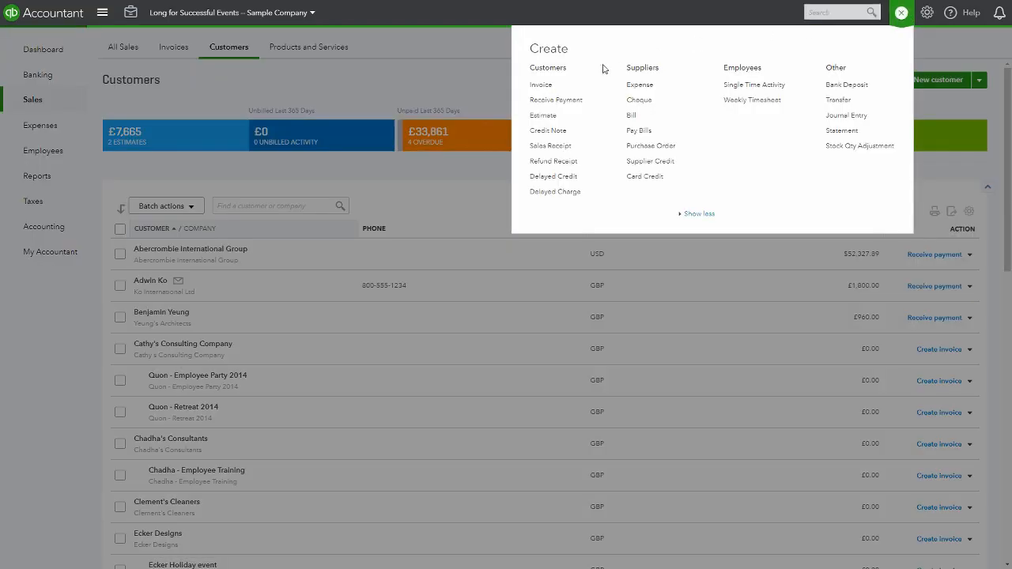
left_click(540, 86)
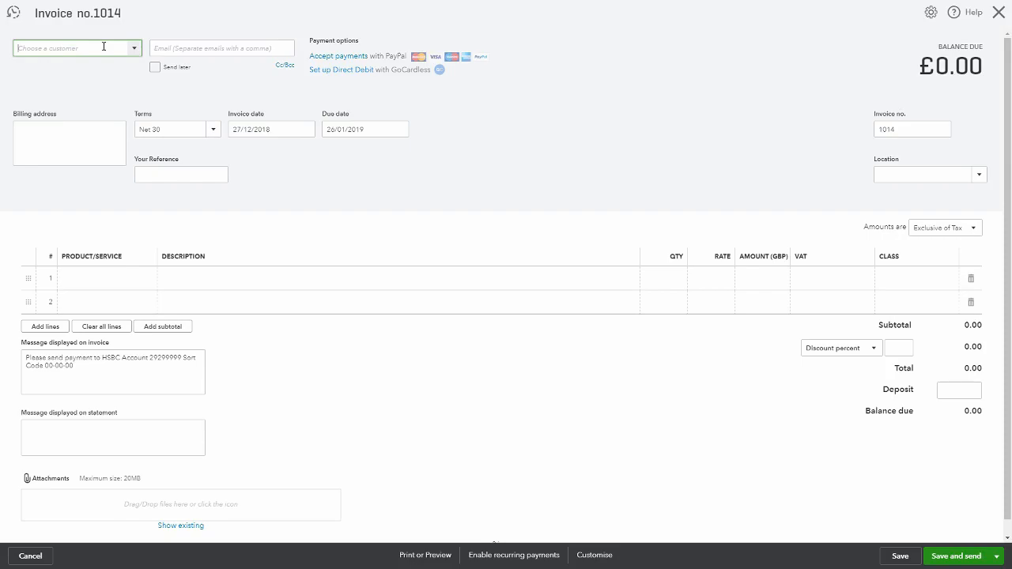
type("Paul")
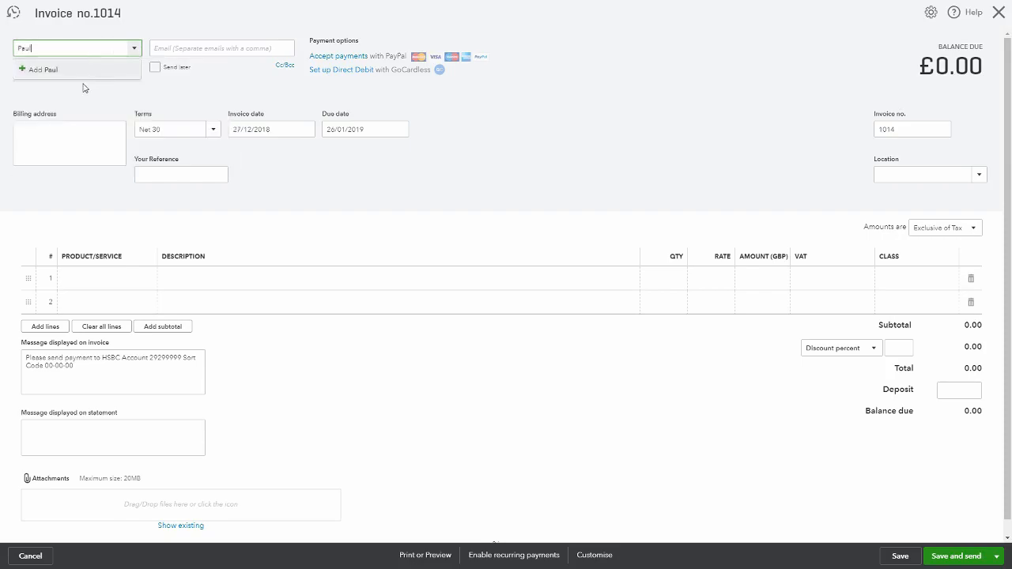
left_click(50, 69)
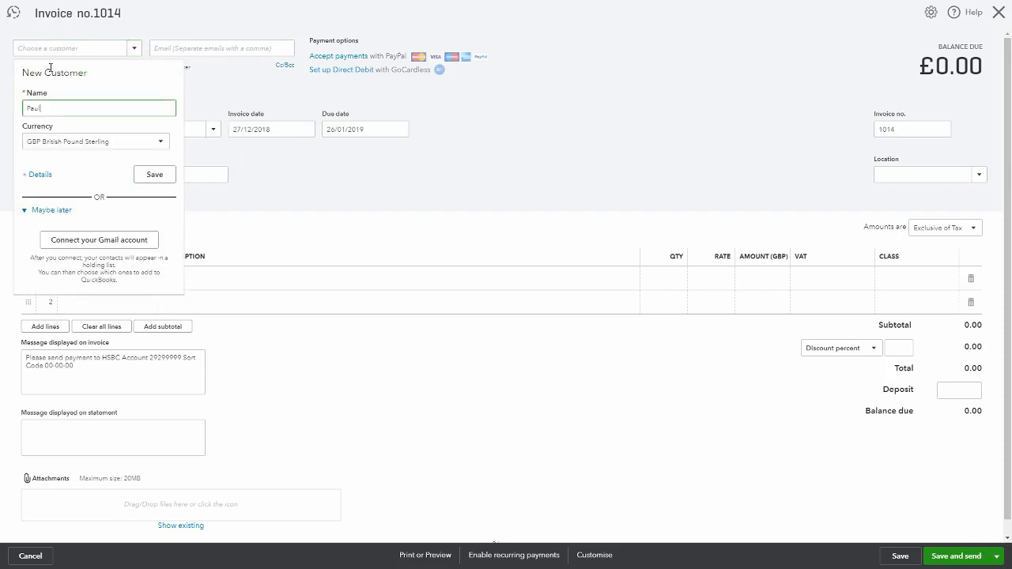
left_click(73, 143)
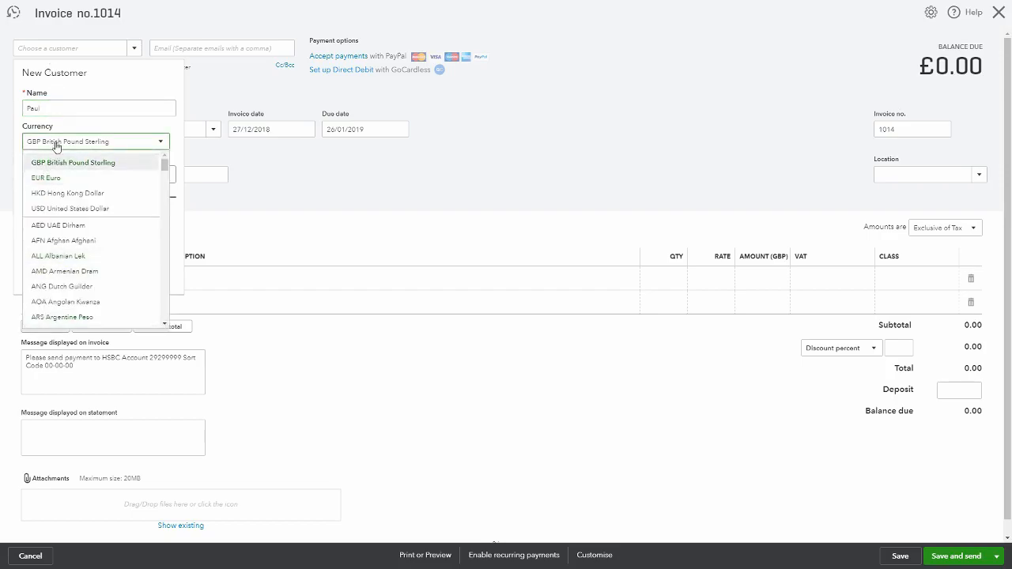
left_click(57, 146)
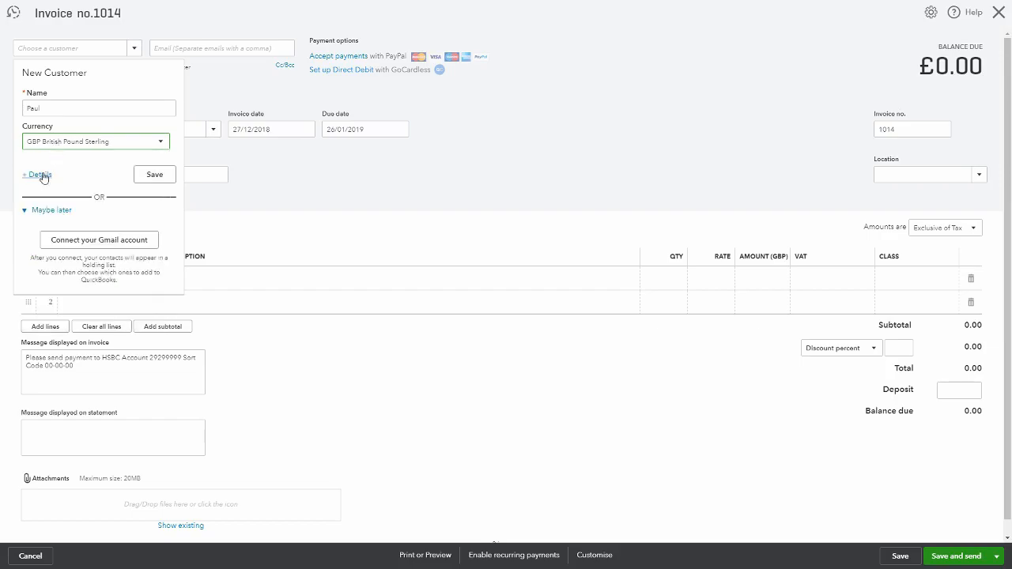
left_click(40, 173)
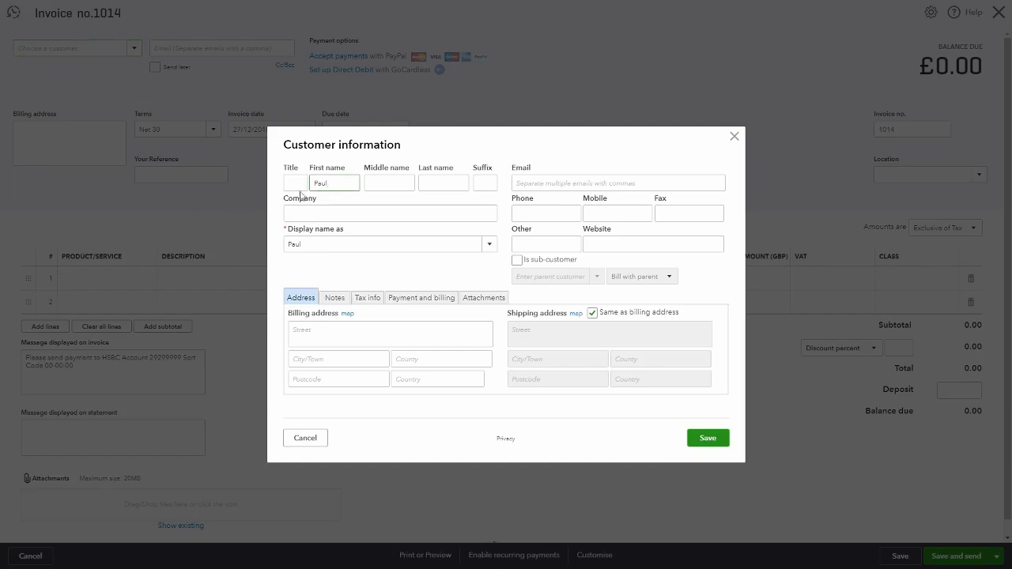
left_click(304, 439)
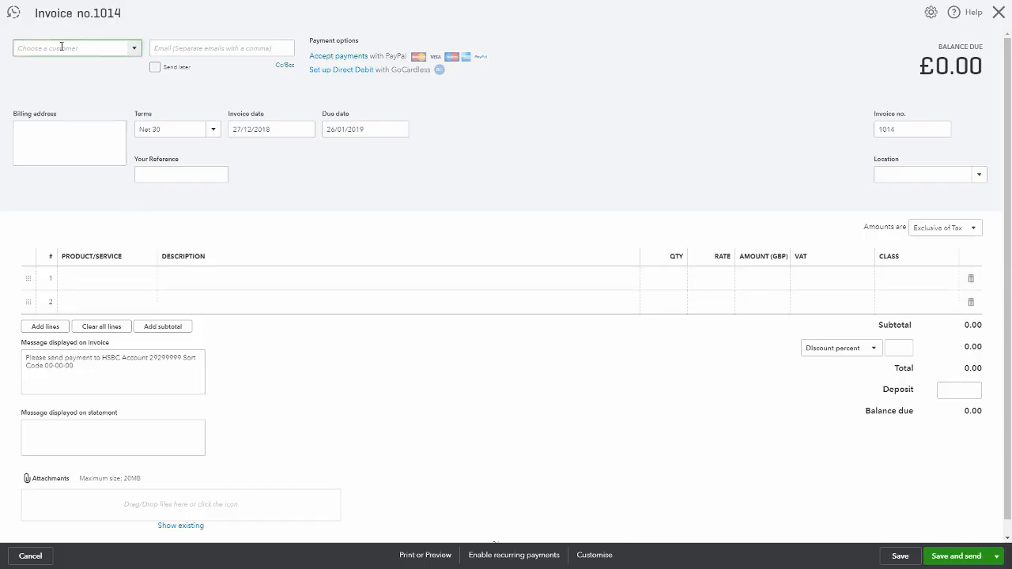
Add a new customer by entering the customer's first name and assign it to the invoice
type("Paul")
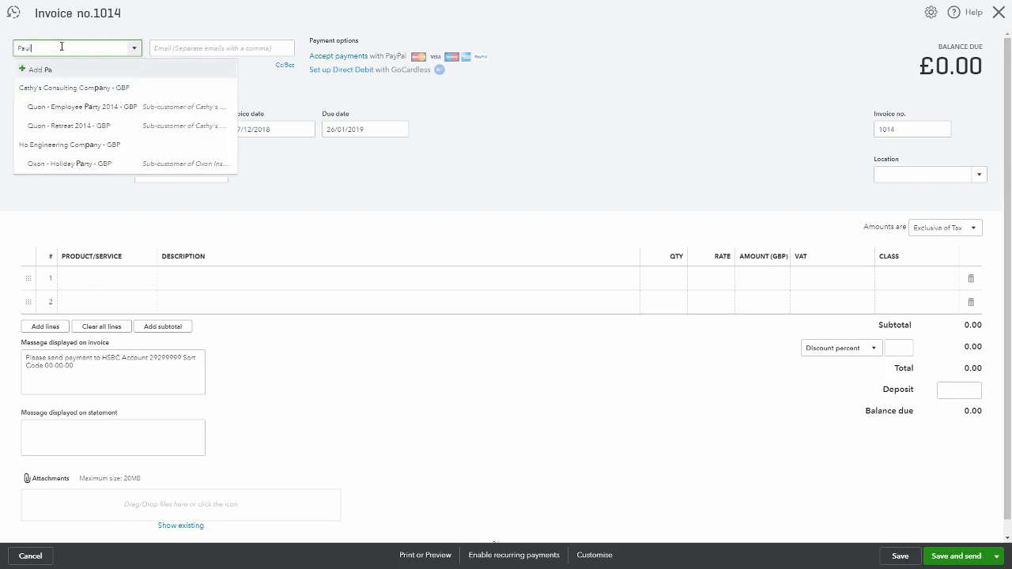
left_click(45, 70)
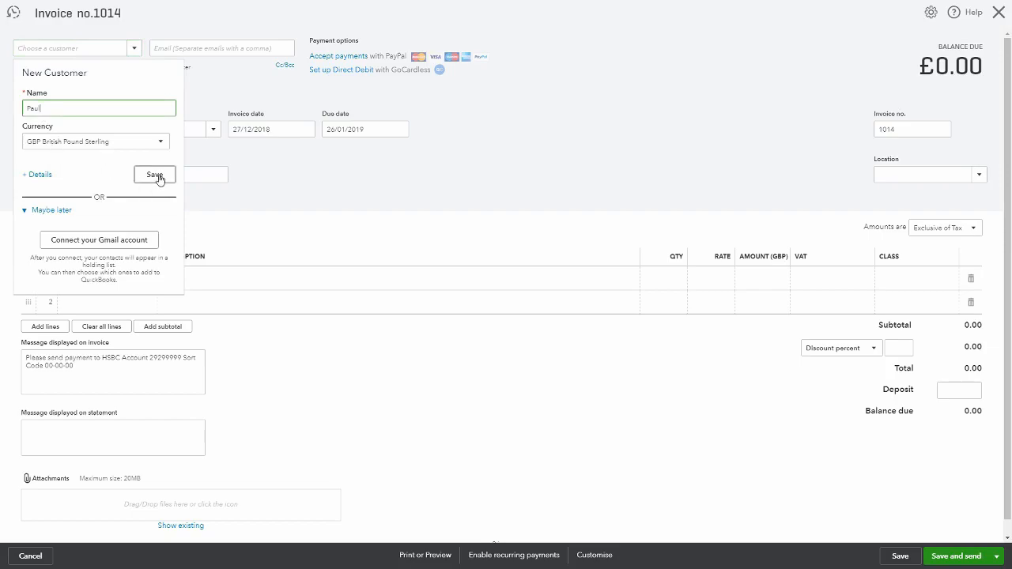
type("Paul")
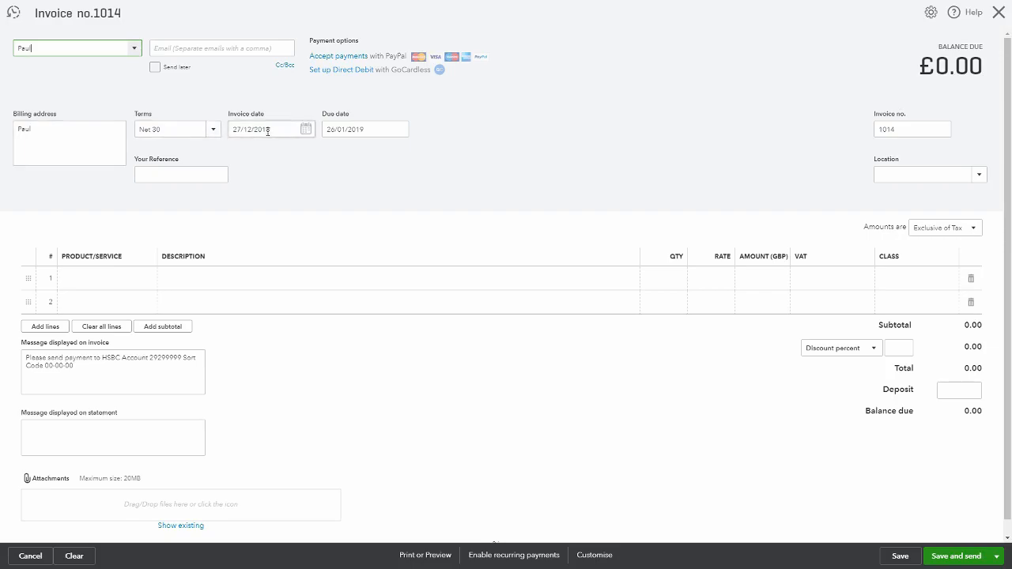
Enter the first line's description as 'Services for the month of December'
left_click(98, 278)
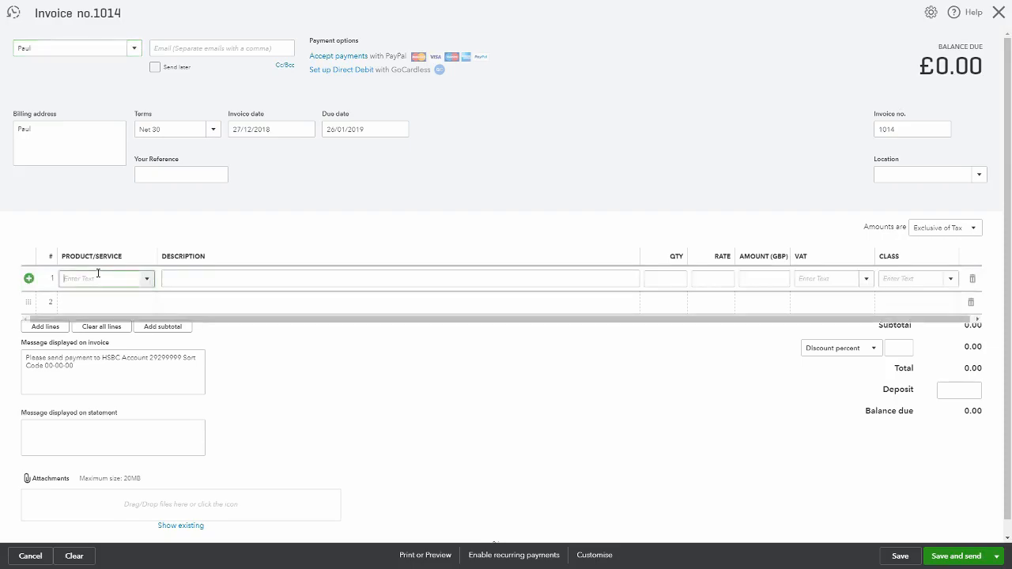
left_click(147, 280)
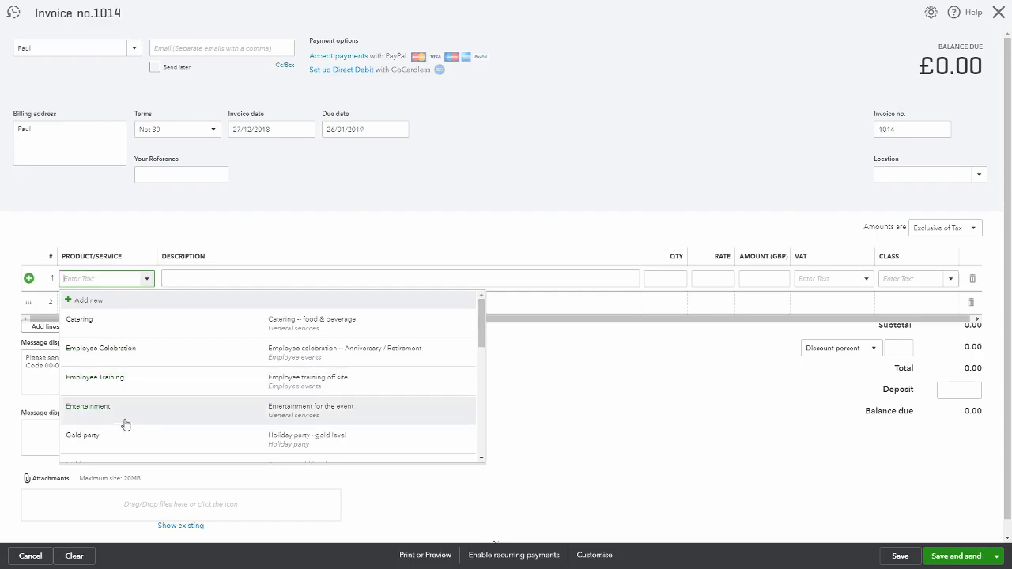
left_click(194, 279)
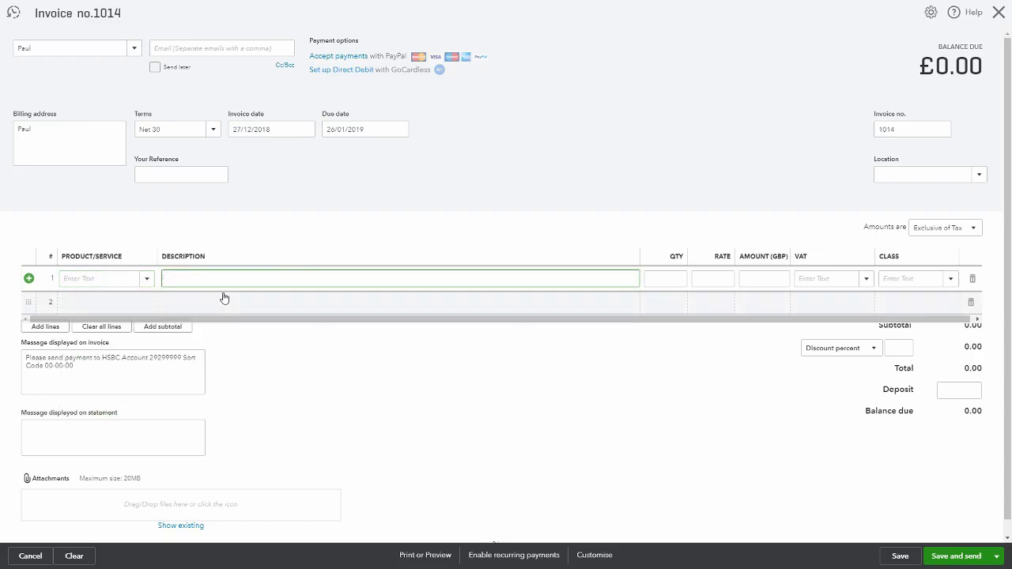
type("Services for the month of December")
key("Tab")
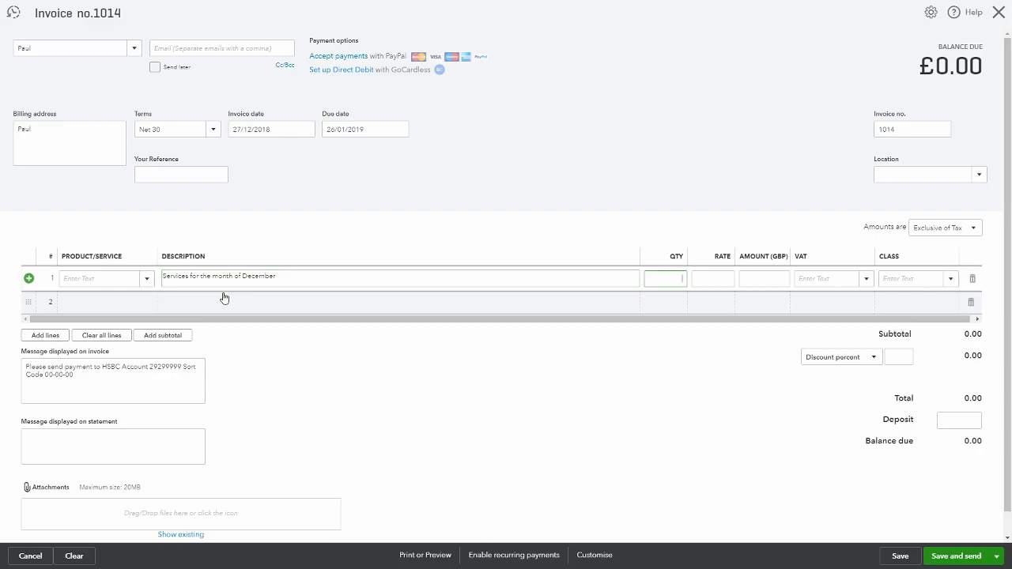
Enter quantity 1 and rate 500 on the first invoice line and set its VAT to 20.0% S
type("1")
key("Tab")
type("500")
key("Tab")
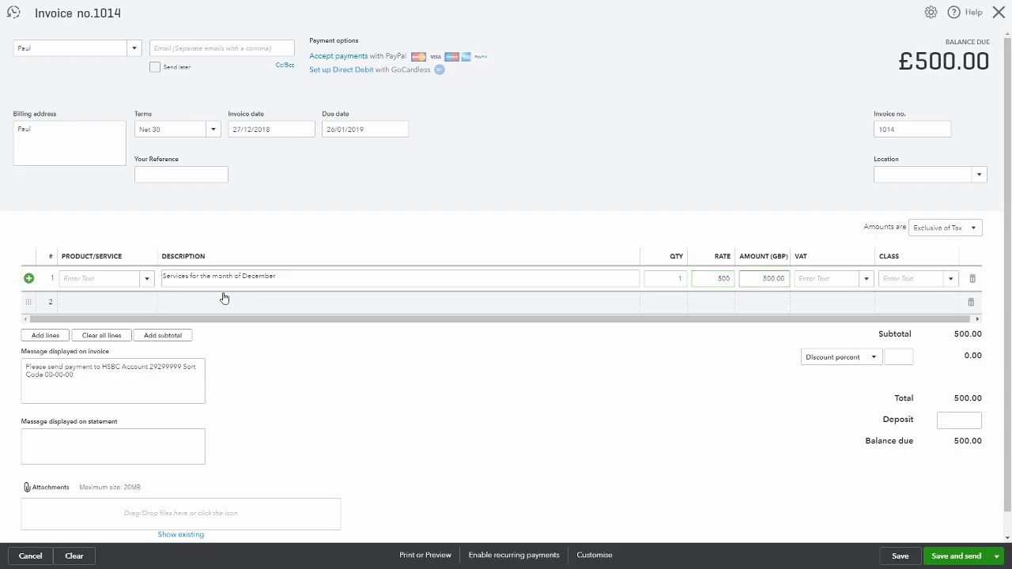
left_click(867, 281)
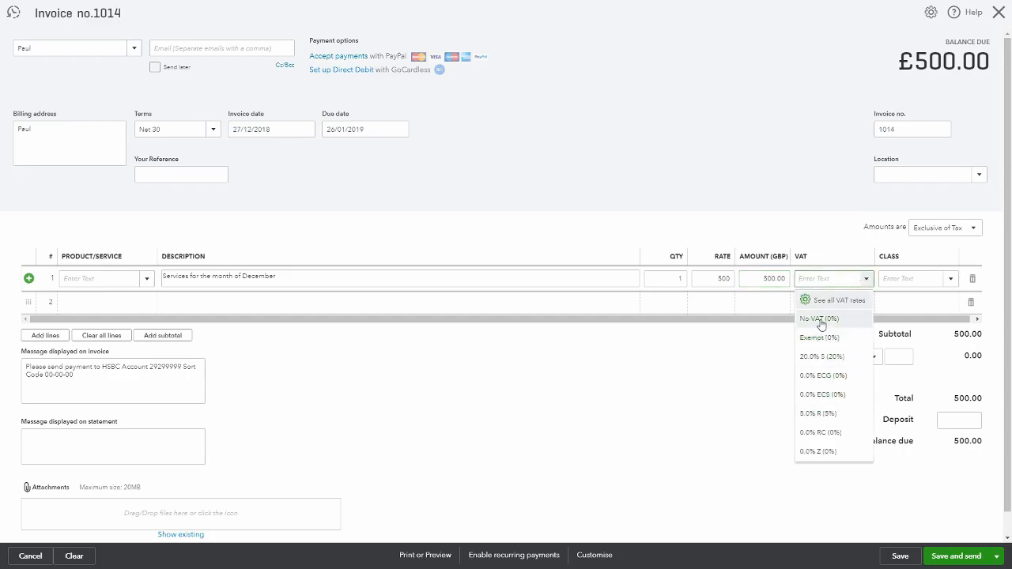
left_click(821, 320)
left_click(867, 281)
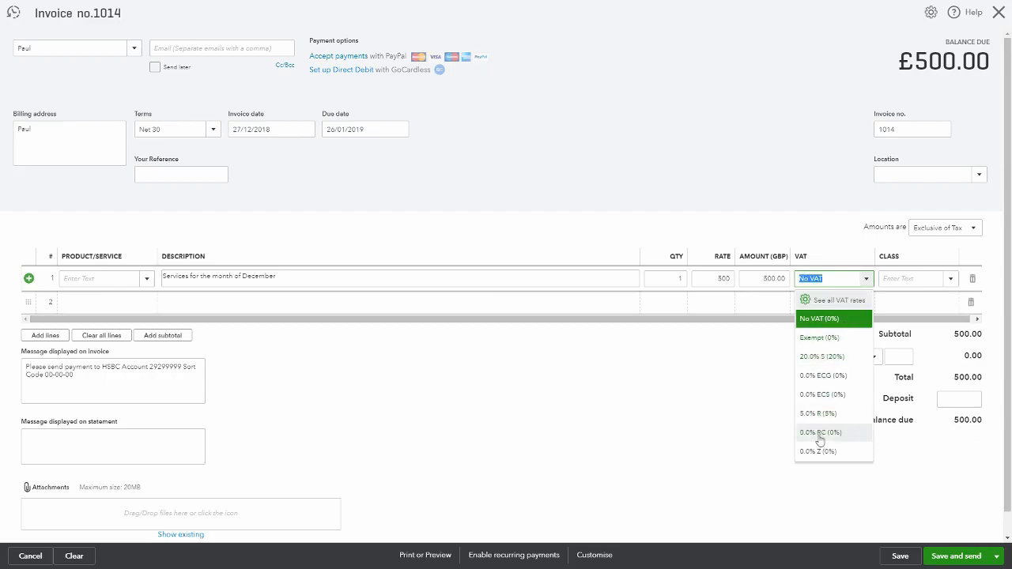
left_click(824, 356)
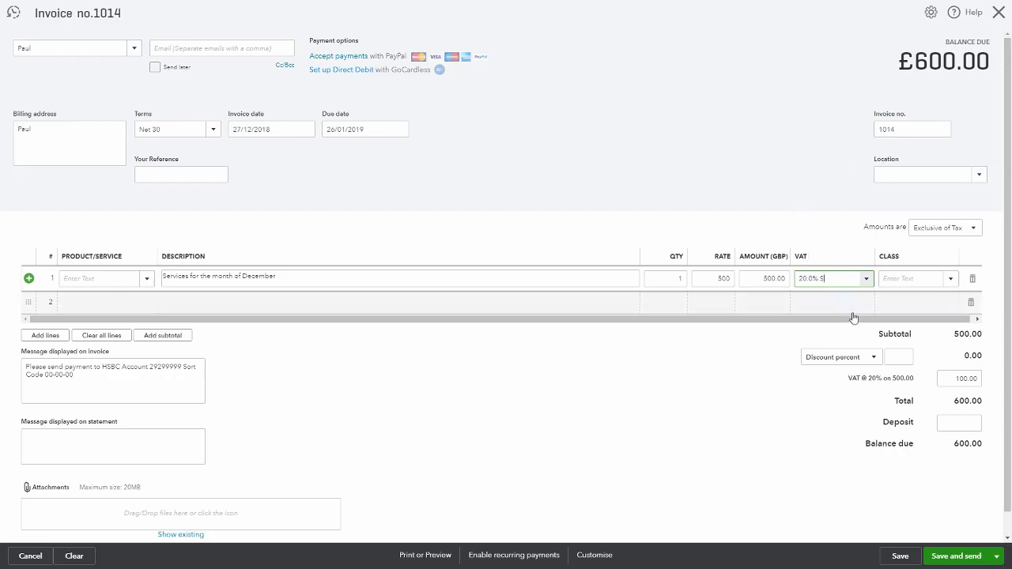
left_click(83, 378)
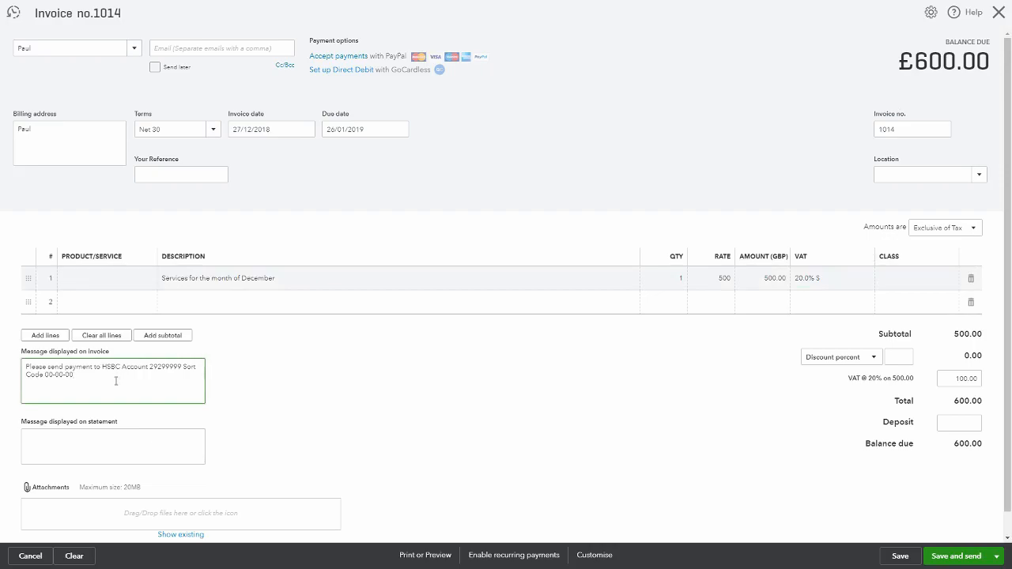
left_click(151, 434)
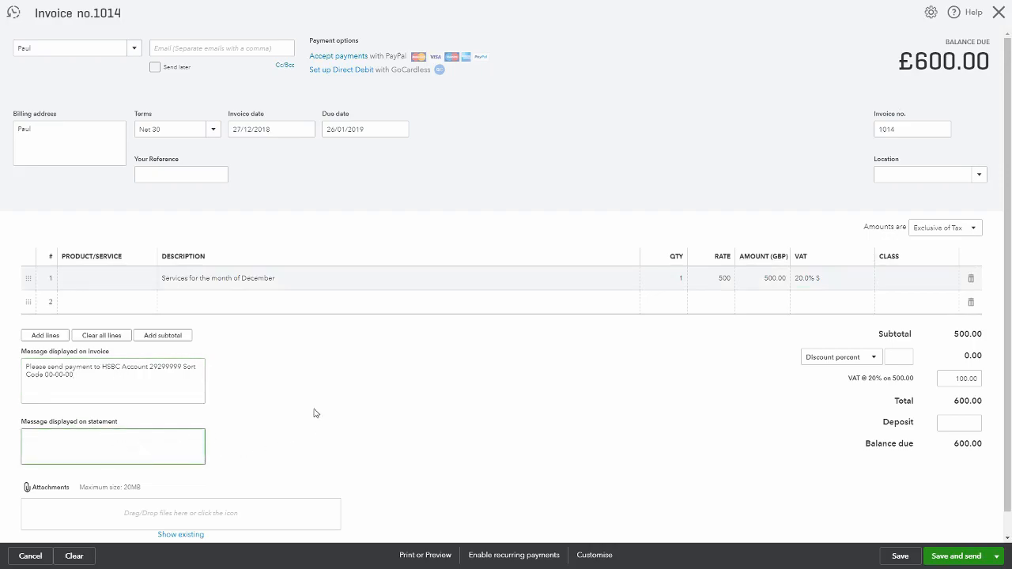
scroll(314, 413, "down", 1)
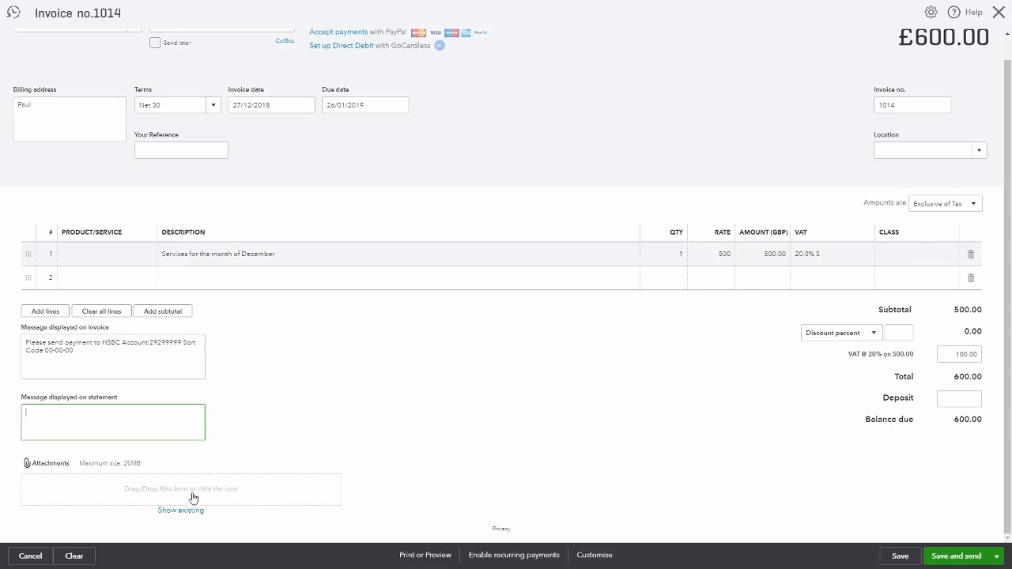
scroll(448, 403, "up", 1)
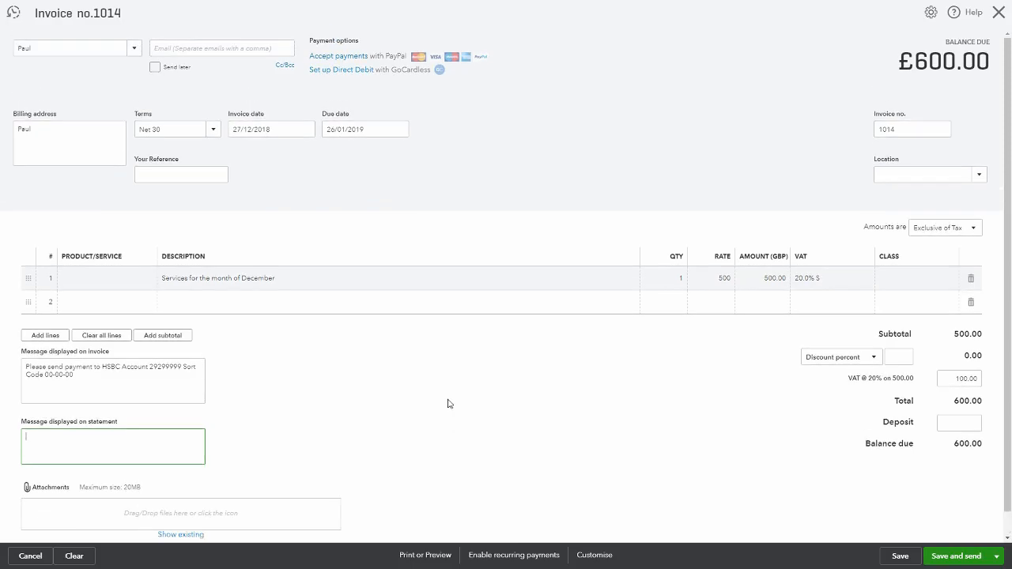
scroll(447, 403, "down", 1)
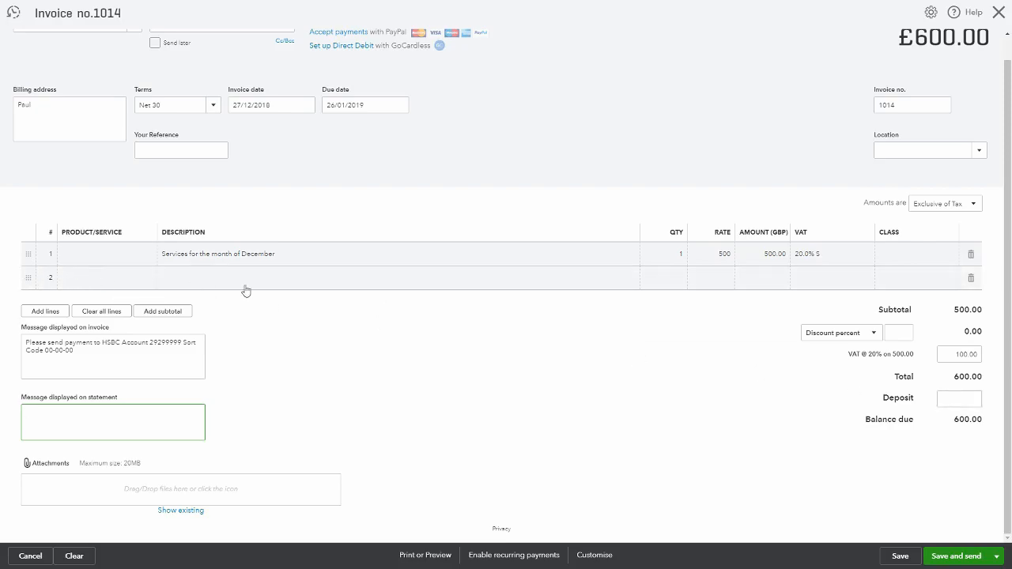
Add a second line 'Stationery' with quantity 1, rate 20 and 20.0% S VAT
left_click(204, 278)
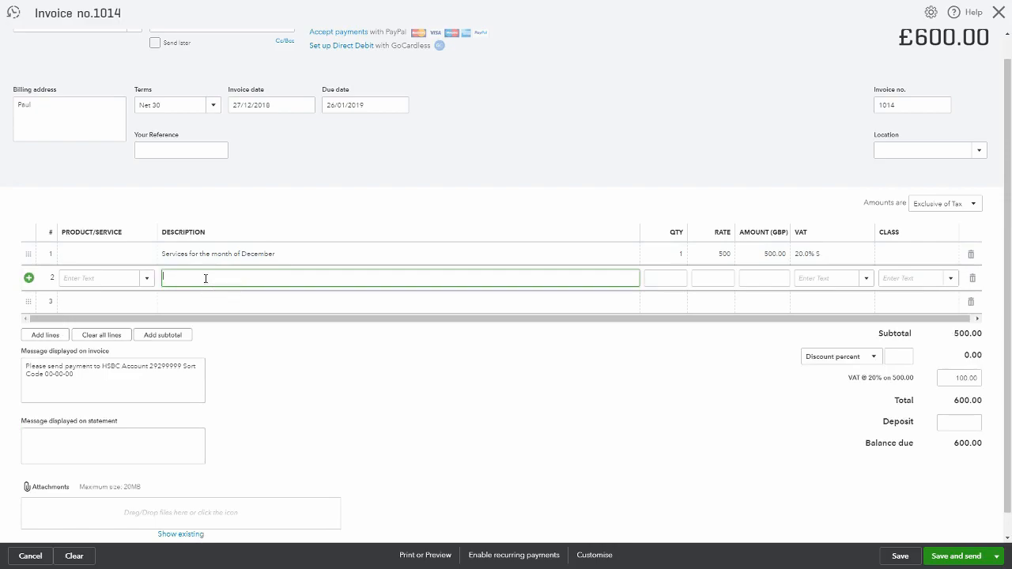
type("Stationery")
key("Tab")
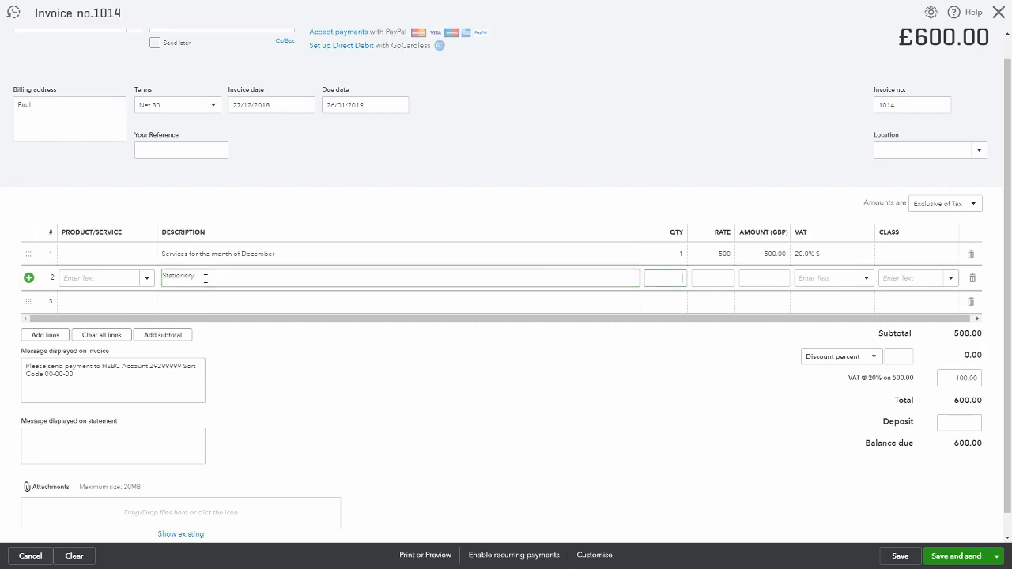
type("1")
key("Tab")
type("20")
key("Tab")
key("Tab")
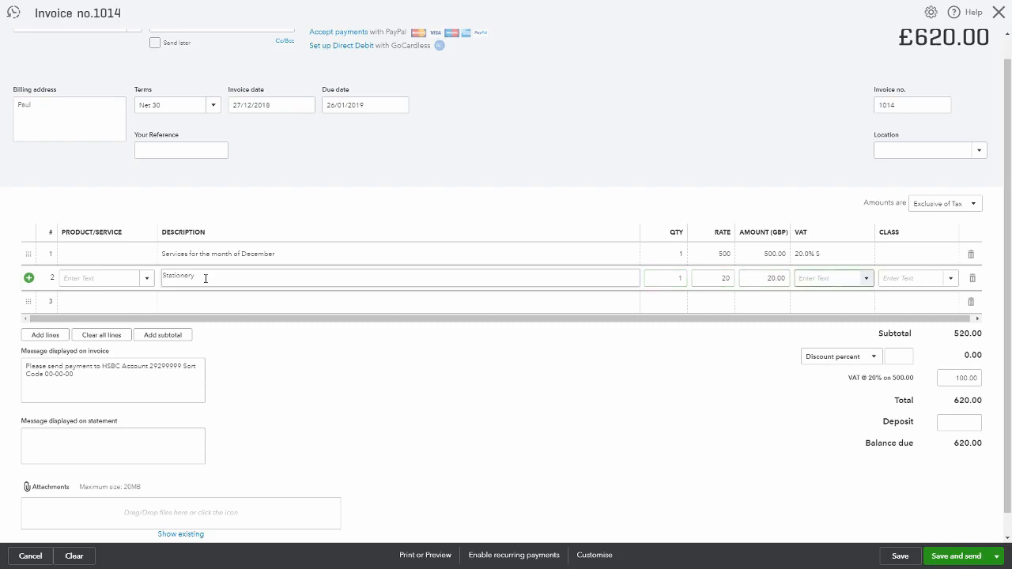
type("2")
key("Tab")
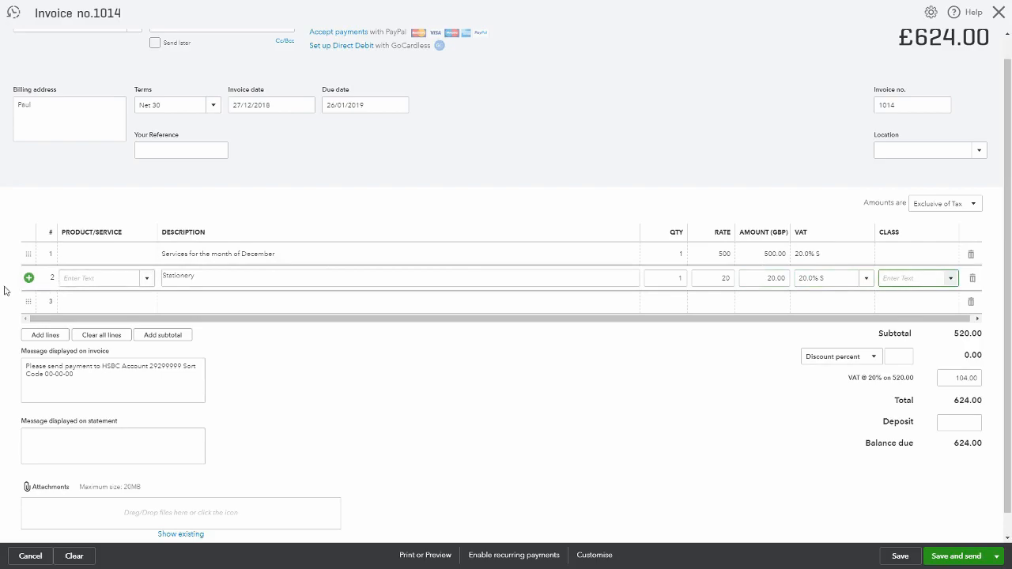
Move the Stationery line above the services line, then delete the Stationery line
left_click(4, 295)
left_click_drag(26, 276, 33, 234)
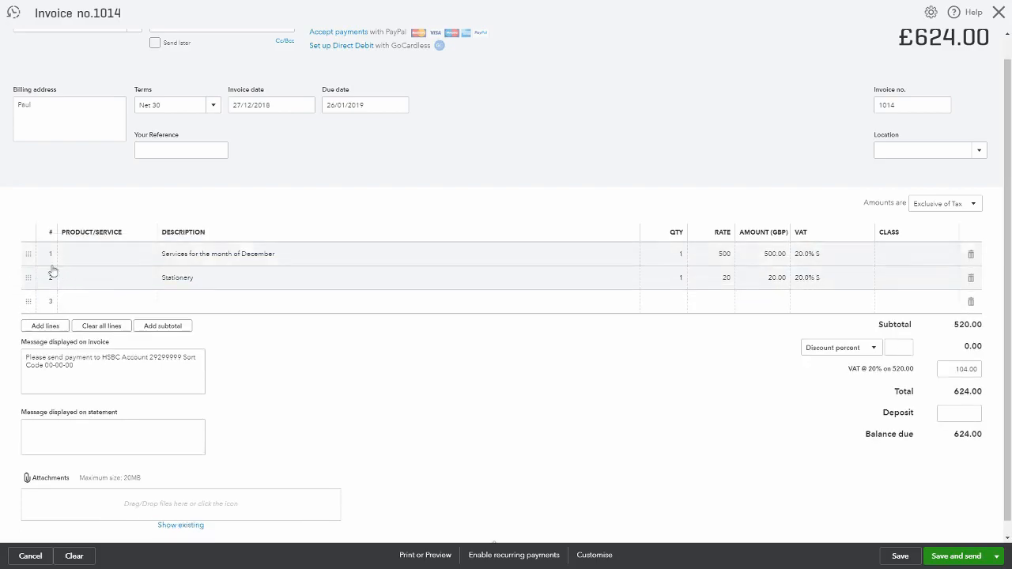
left_click_drag(28, 257, 27, 294)
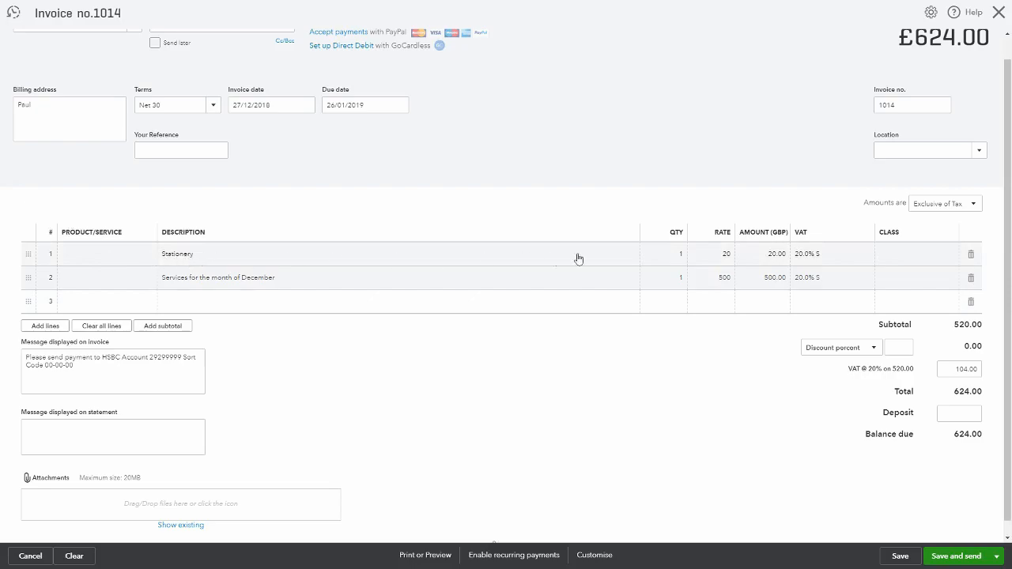
left_click(971, 255)
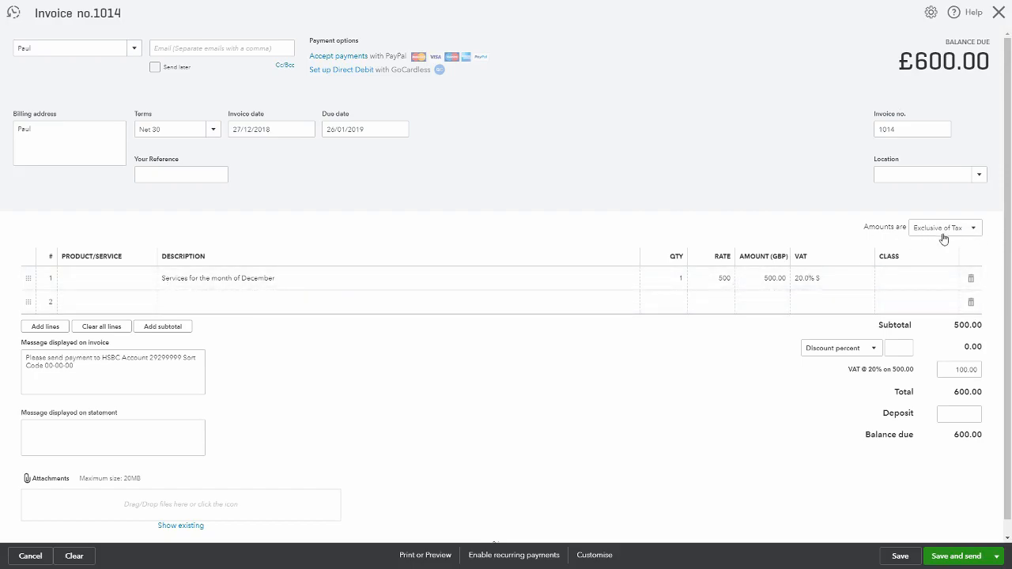
Switch the invoice amounts to Inclusive of Tax, then No VAT, then back to Exclusive of Tax
left_click(975, 229)
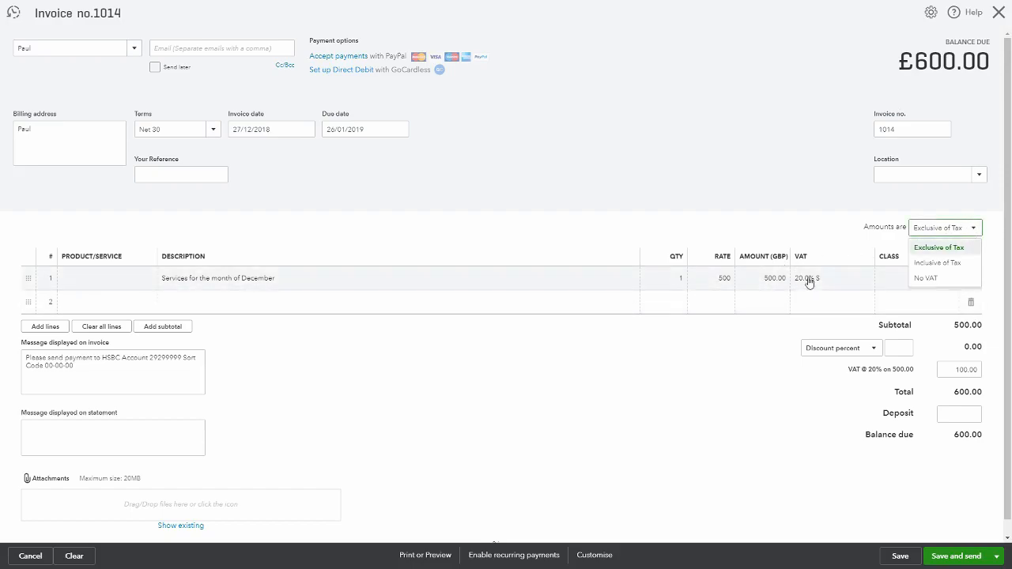
left_click(947, 263)
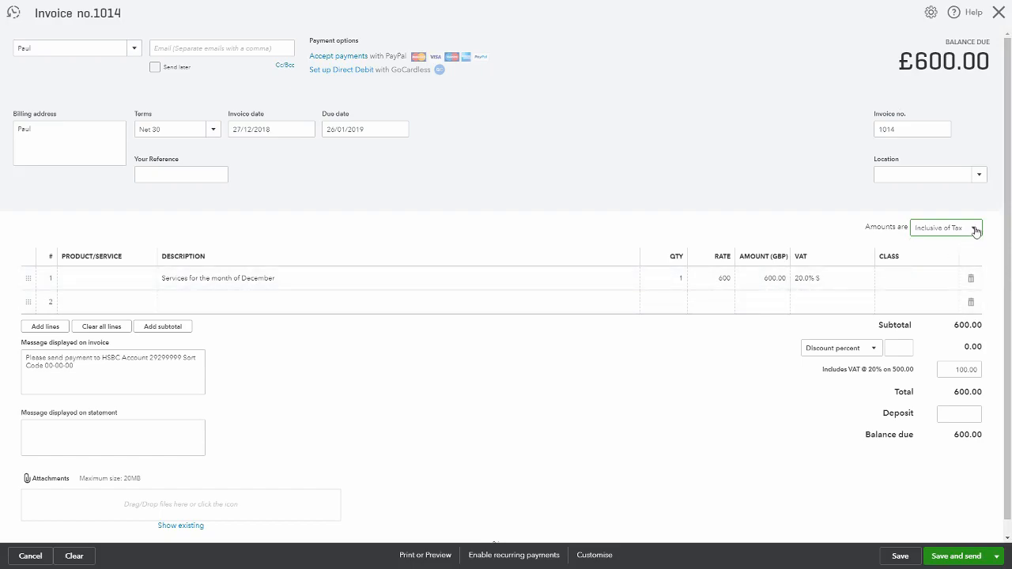
left_click(977, 229)
left_click(940, 277)
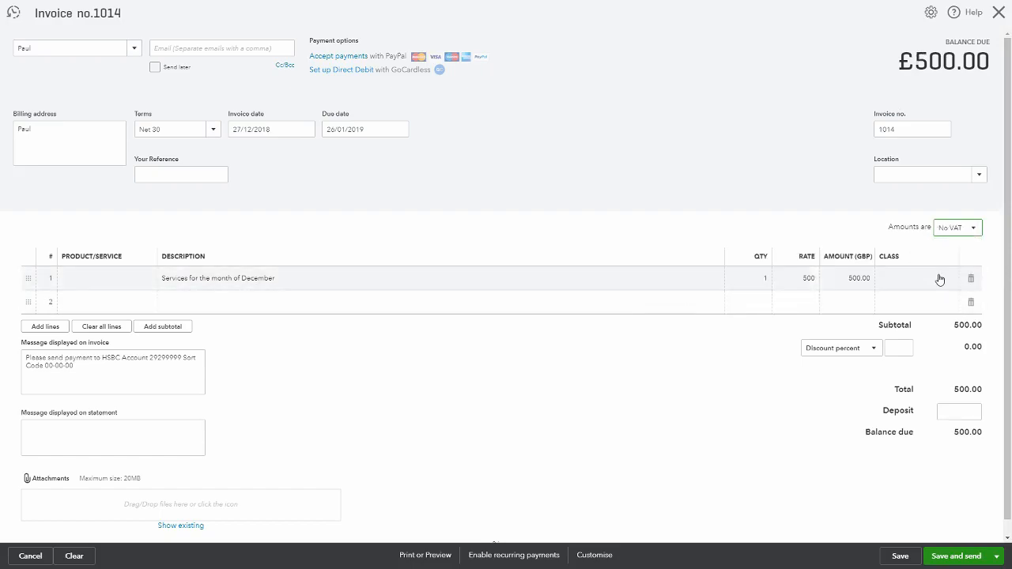
left_click(978, 227)
left_click(966, 247)
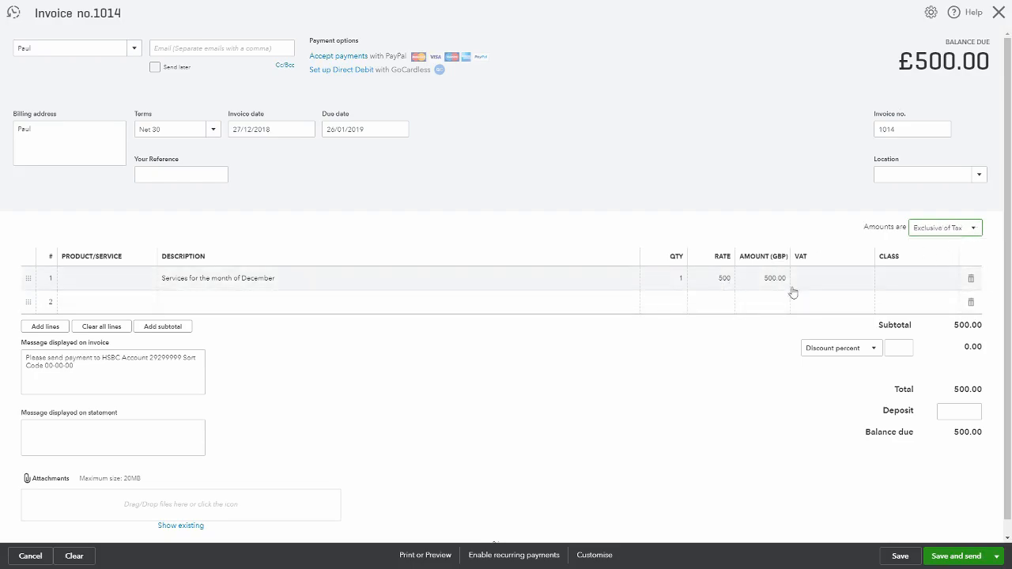
Set the first line's VAT back to 20.0% S
left_click(838, 283)
left_click(866, 278)
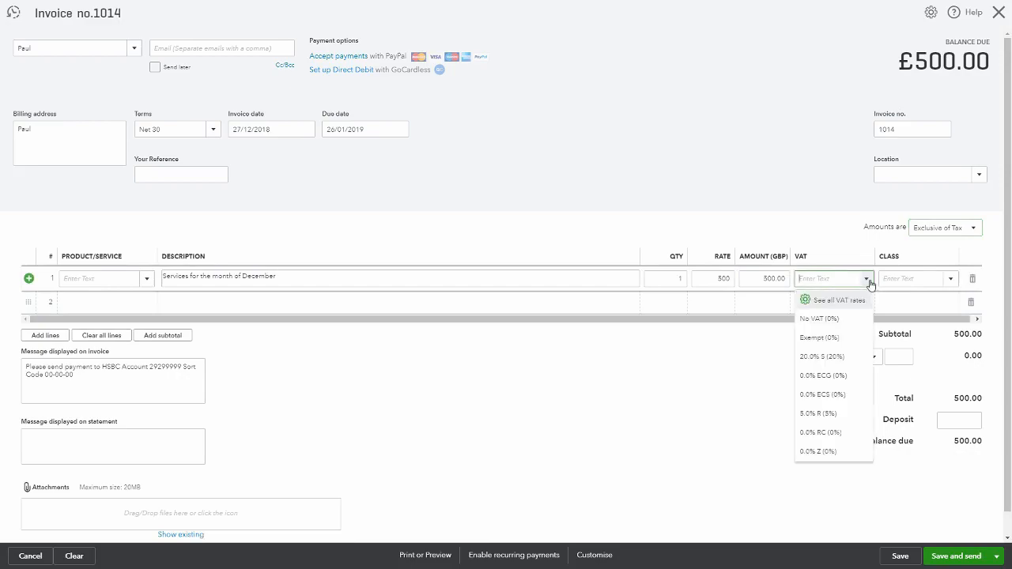
left_click(822, 356)
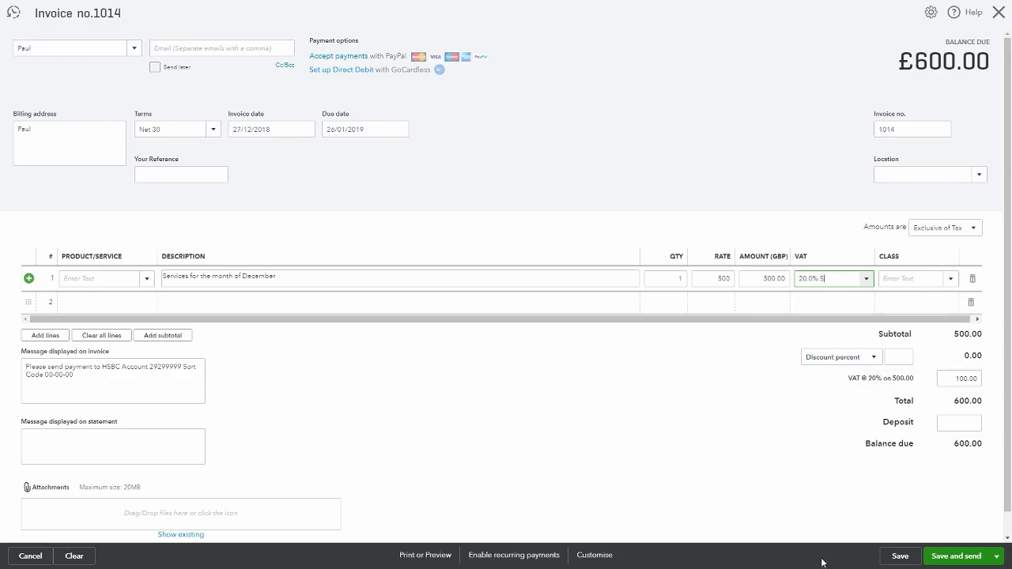
Save the invoice and open its print preview, then close the preview
left_click(896, 558)
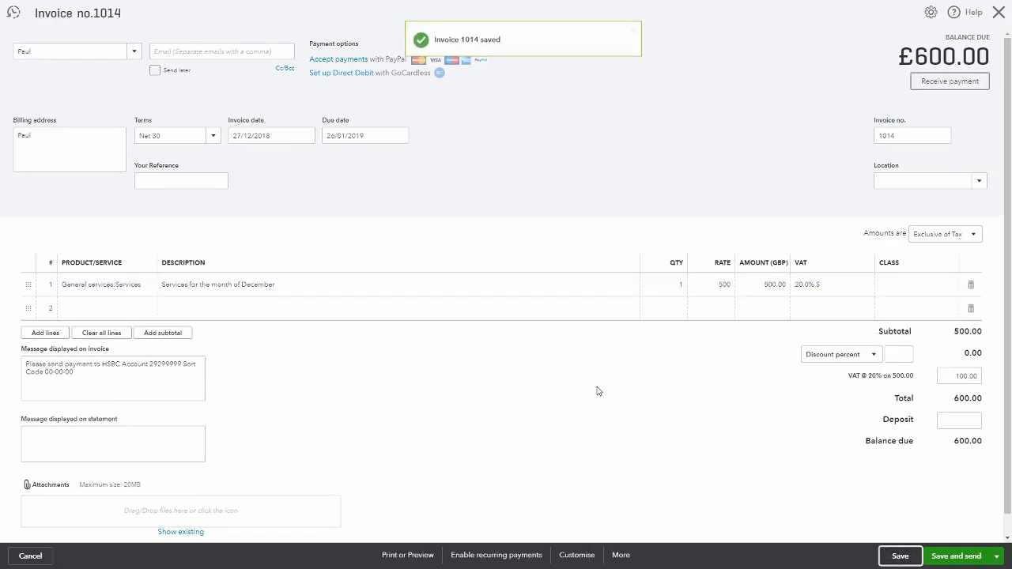
left_click(411, 555)
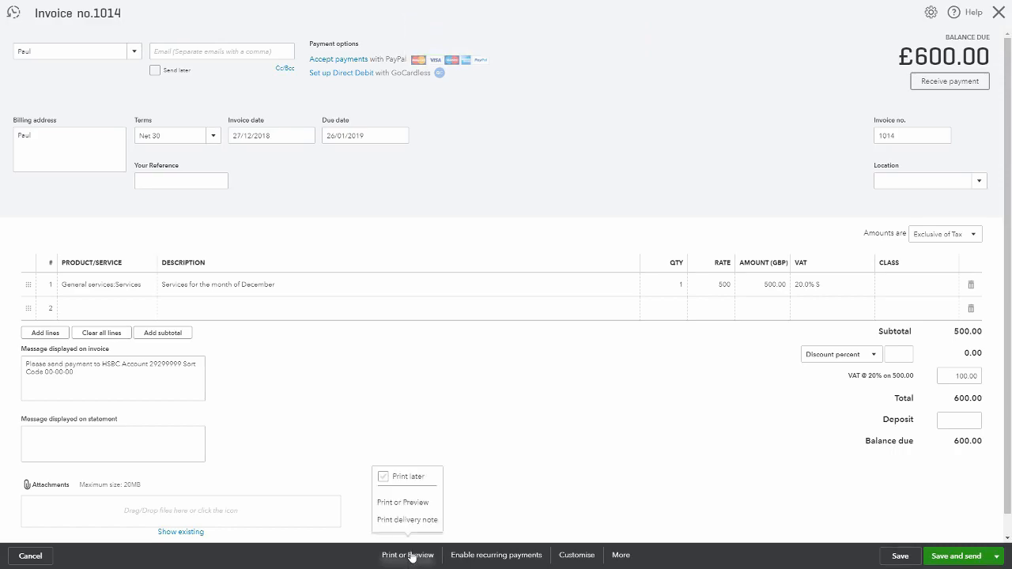
left_click(426, 504)
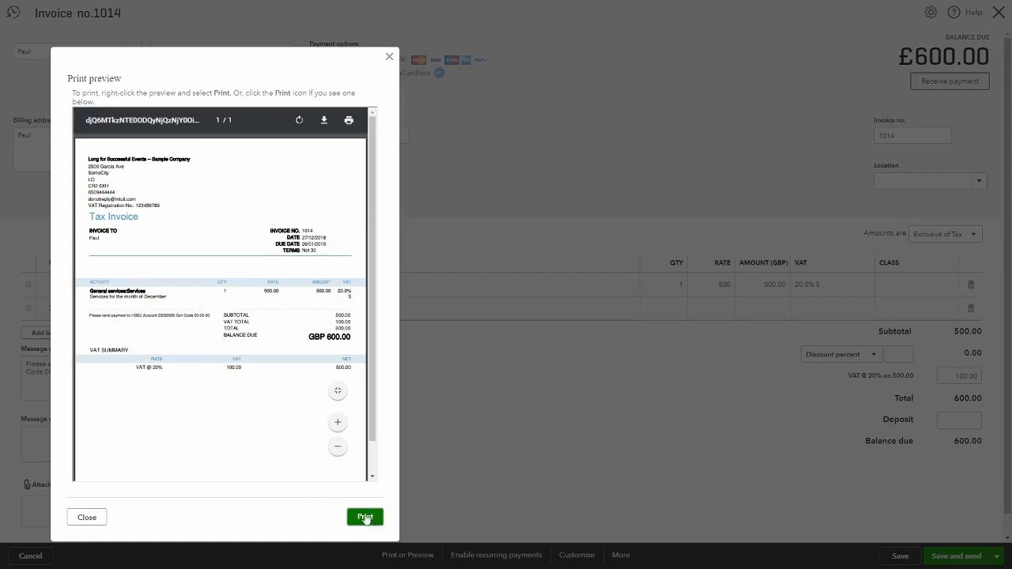
left_click(87, 518)
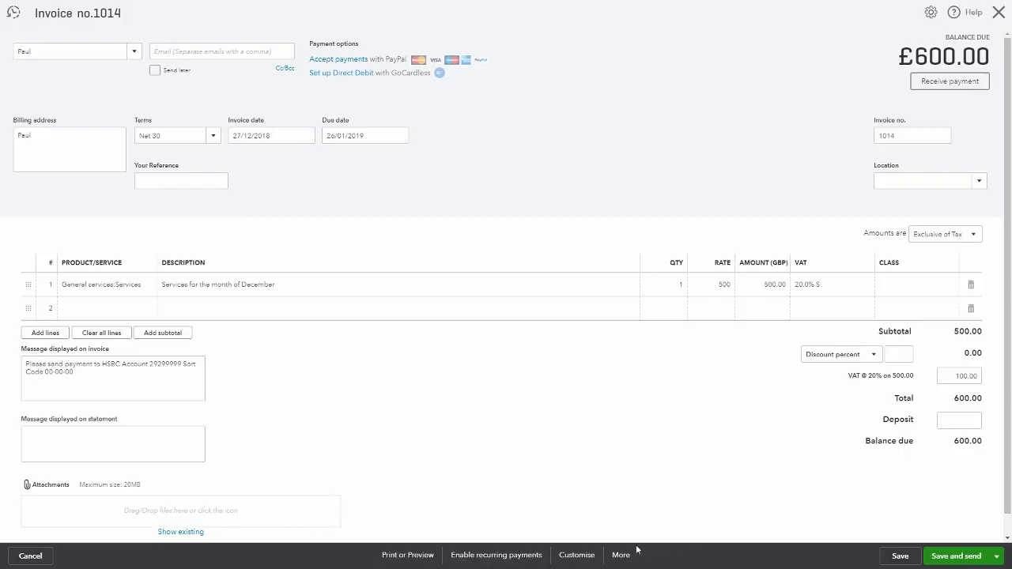
Change the default save option to Save and close
left_click(996, 558)
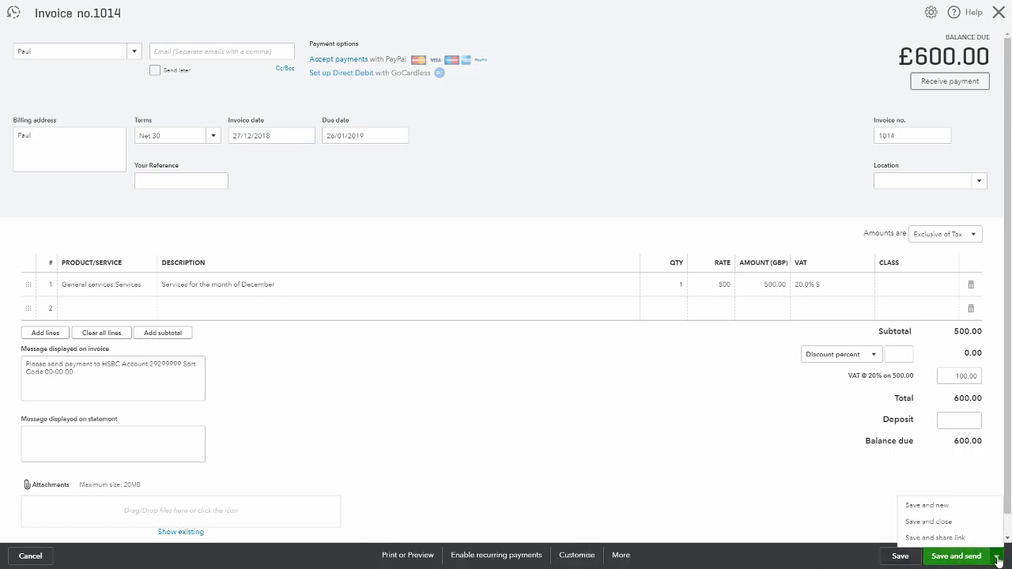
left_click(946, 523)
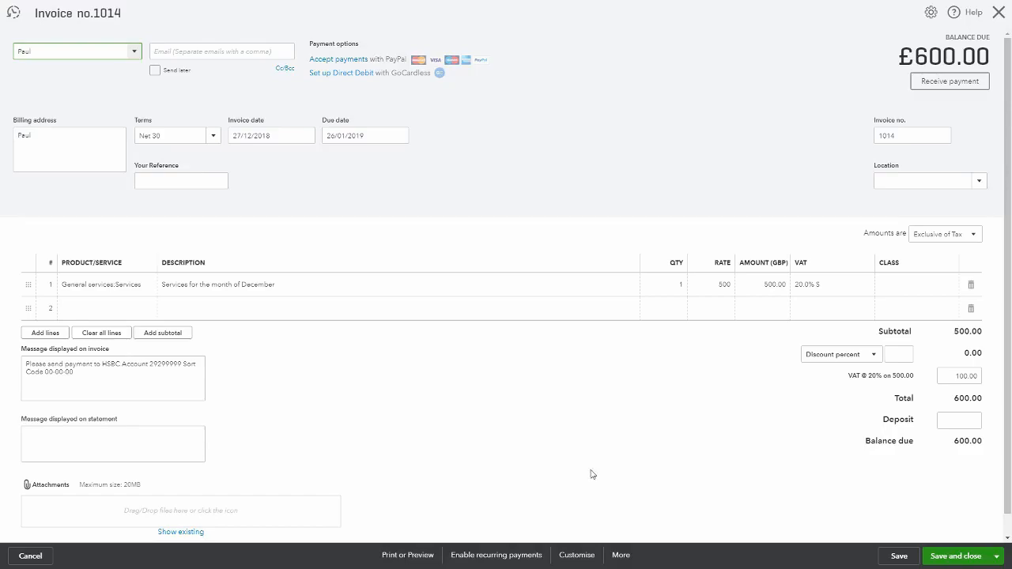
Open the invoice's transaction journal report and dismiss the tip popup
left_click(621, 557)
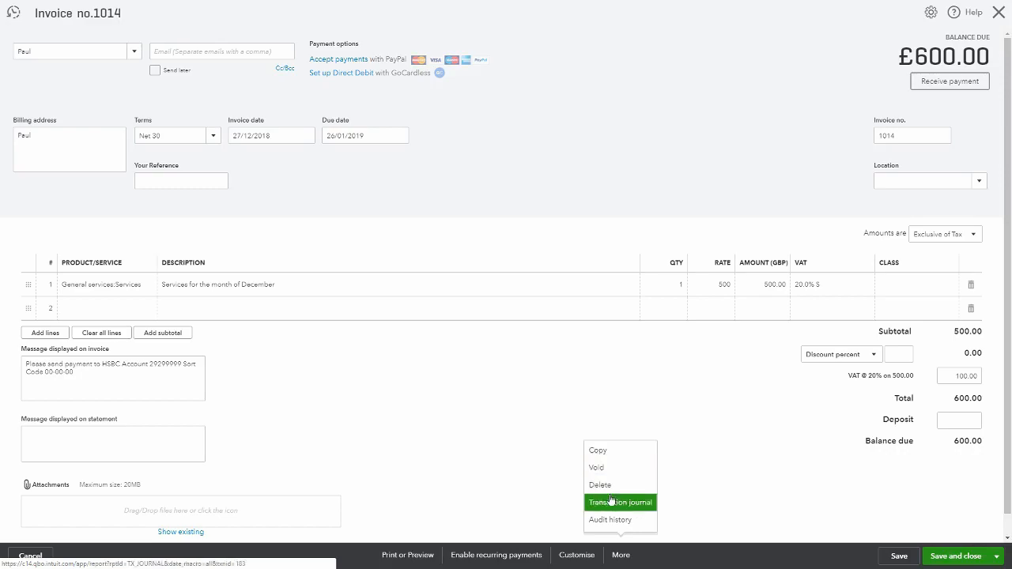
left_click(633, 504)
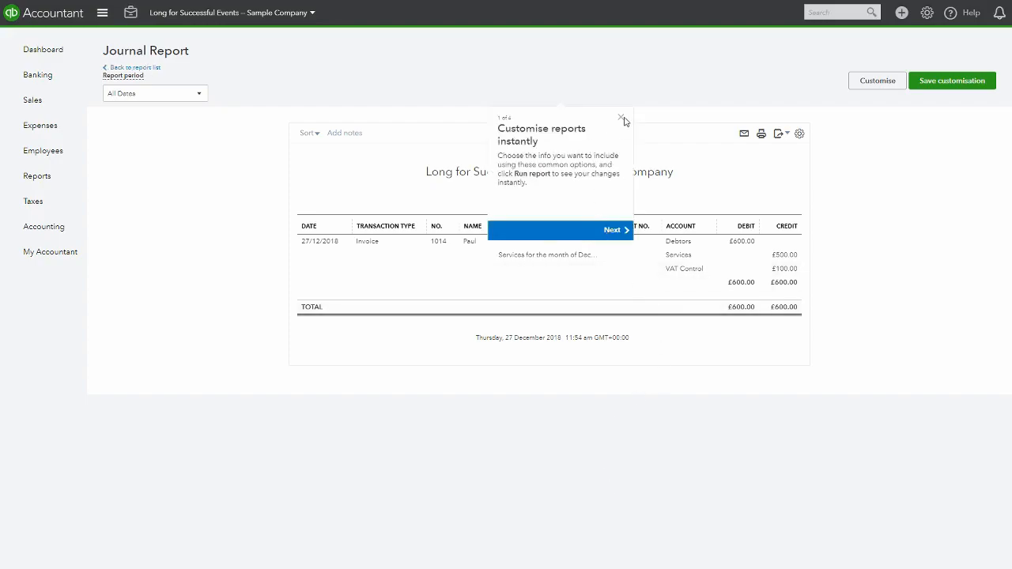
left_click(620, 118)
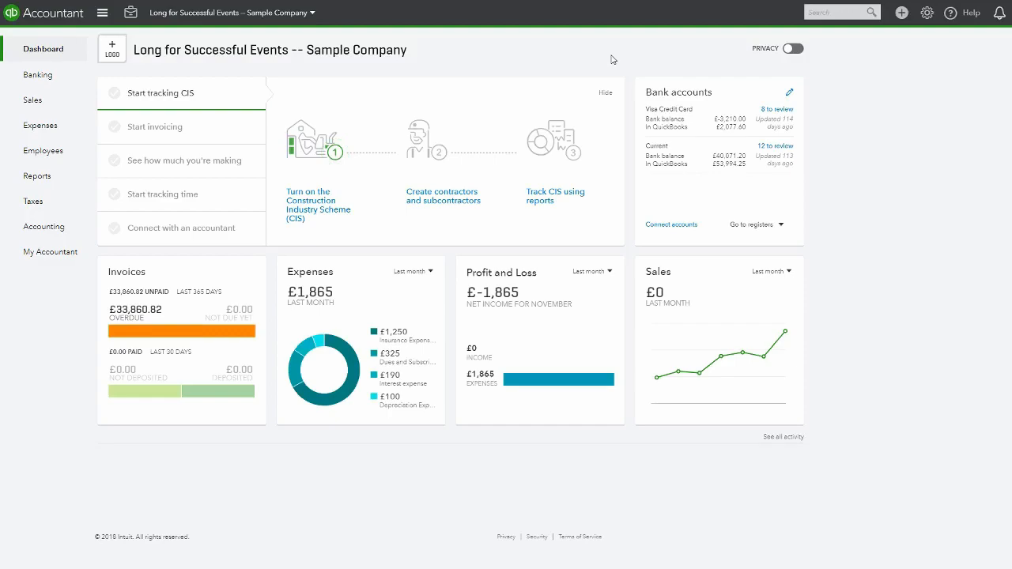
Open the expense transactions list in the Expenses area
mouse_move(47, 129)
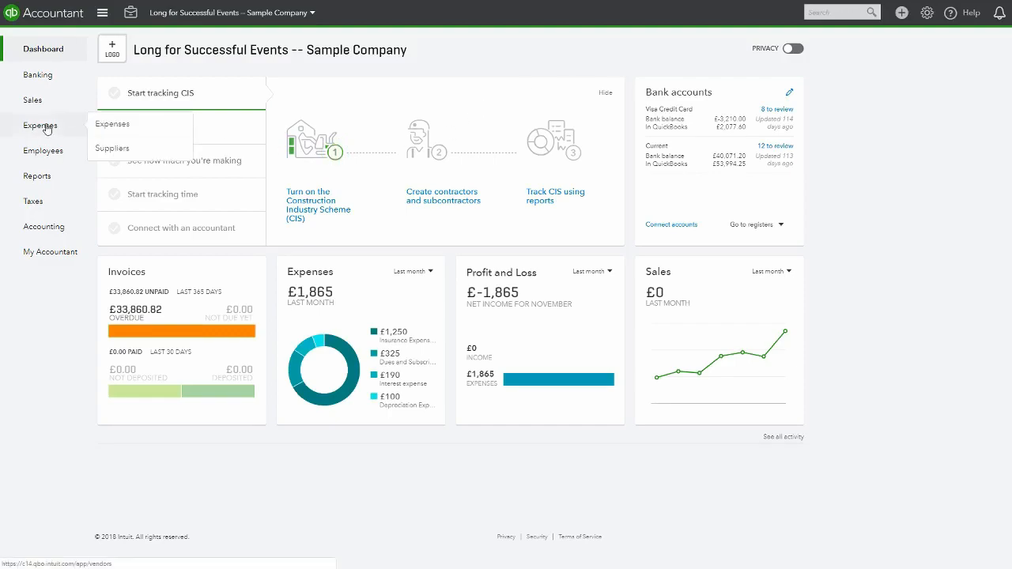
left_click(47, 128)
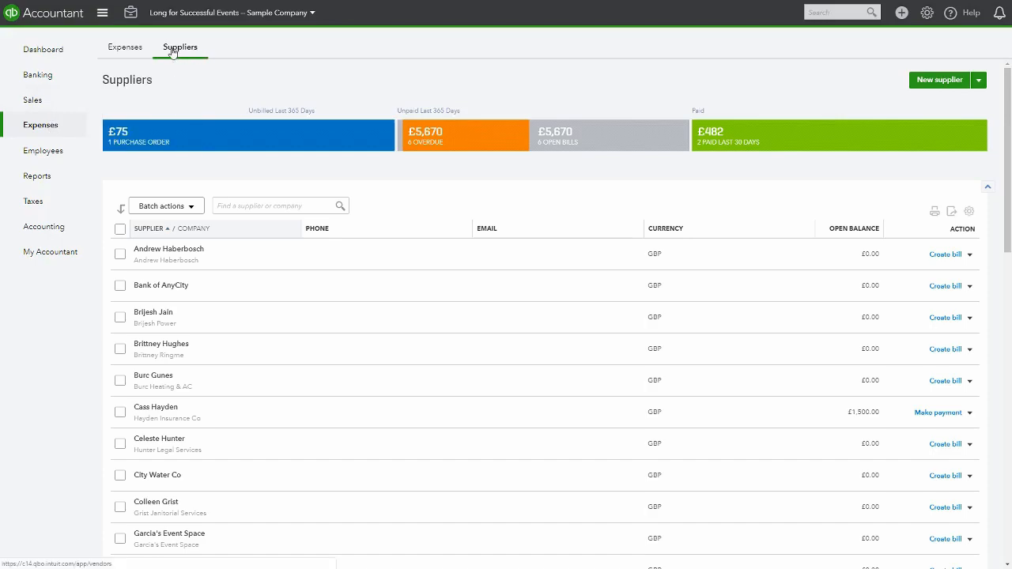
left_click(122, 49)
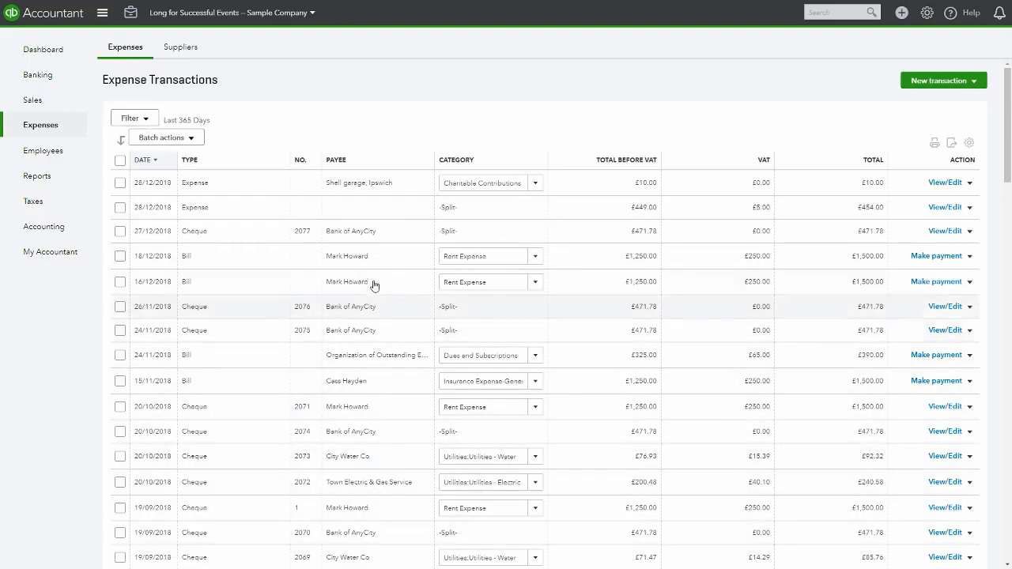
Filter the expense transactions to show only one supplier payee's transactions
left_click(147, 119)
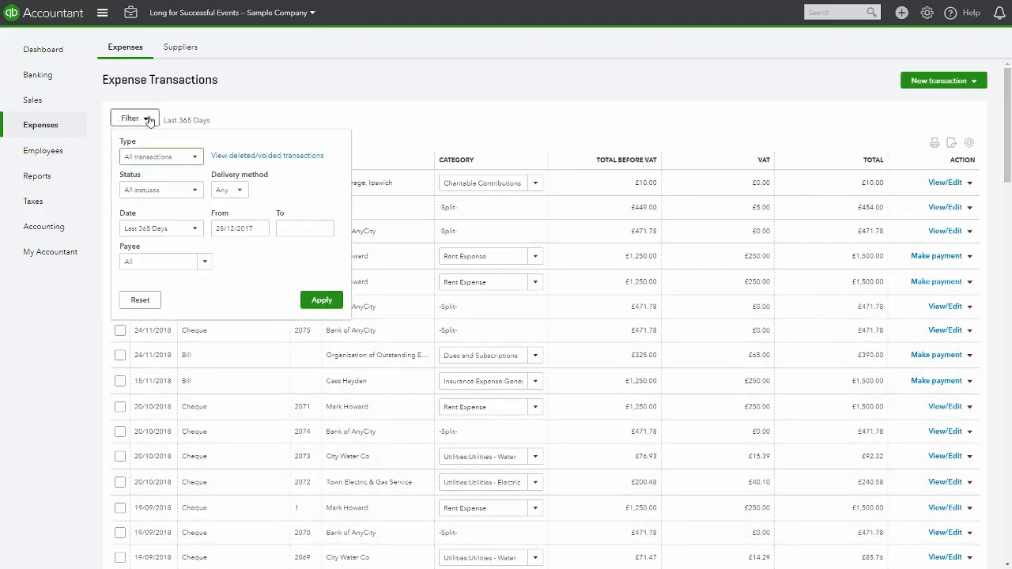
left_click(204, 262)
scroll(221, 355, "down", 3)
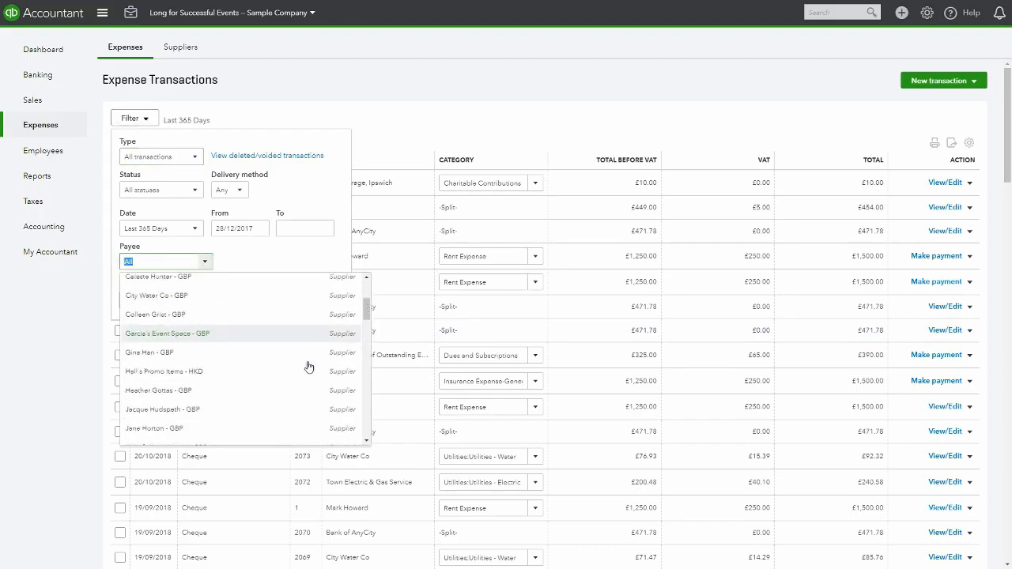
scroll(308, 366, "down", 4)
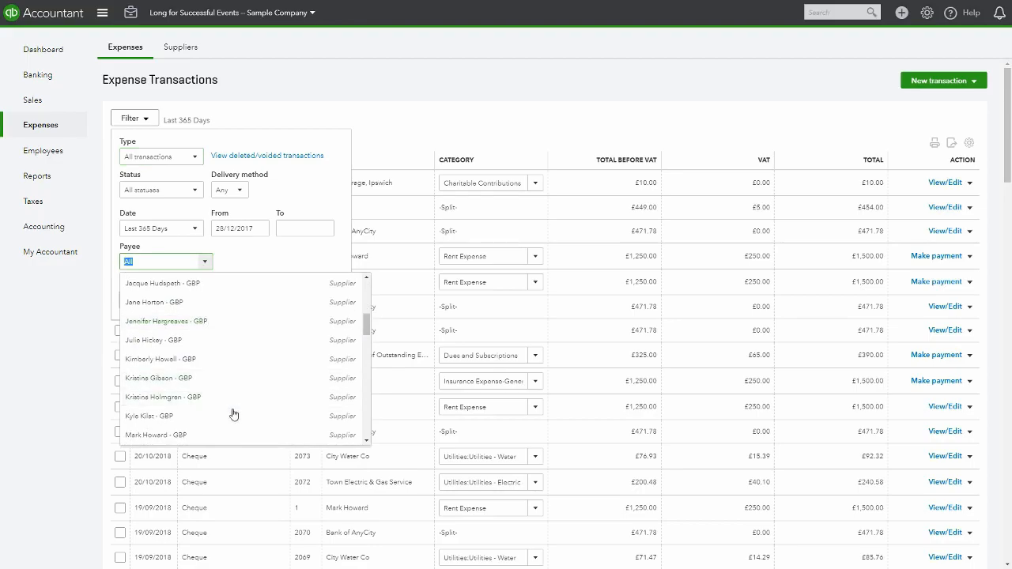
left_click(211, 382)
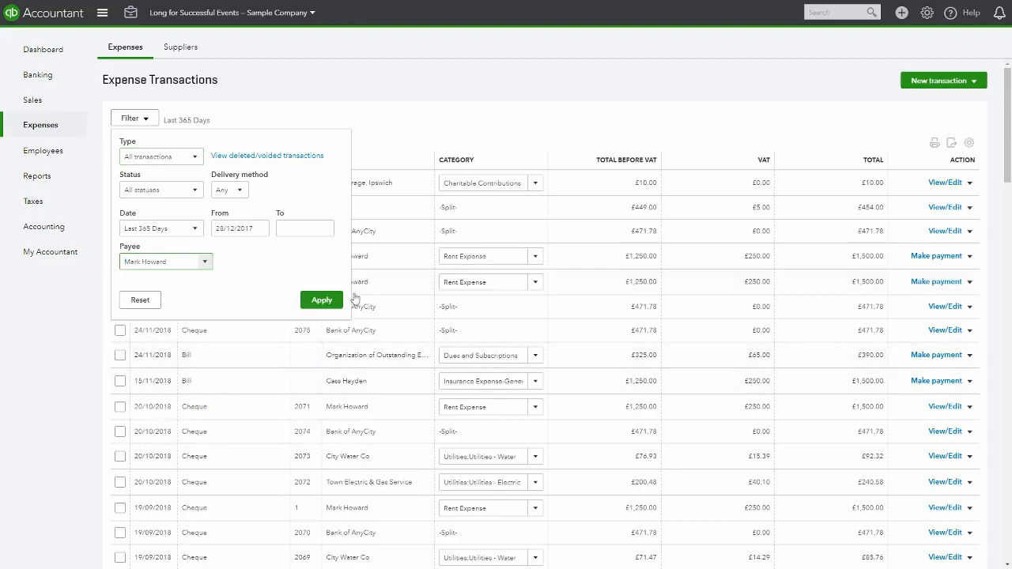
left_click(322, 302)
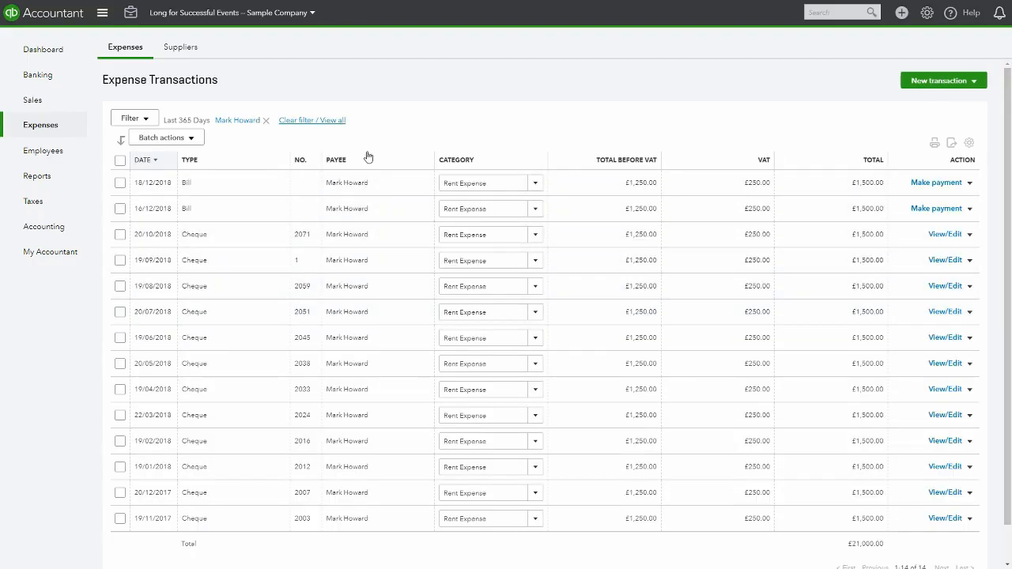
Narrow the expense filter's date range to Last quarter
left_click(150, 120)
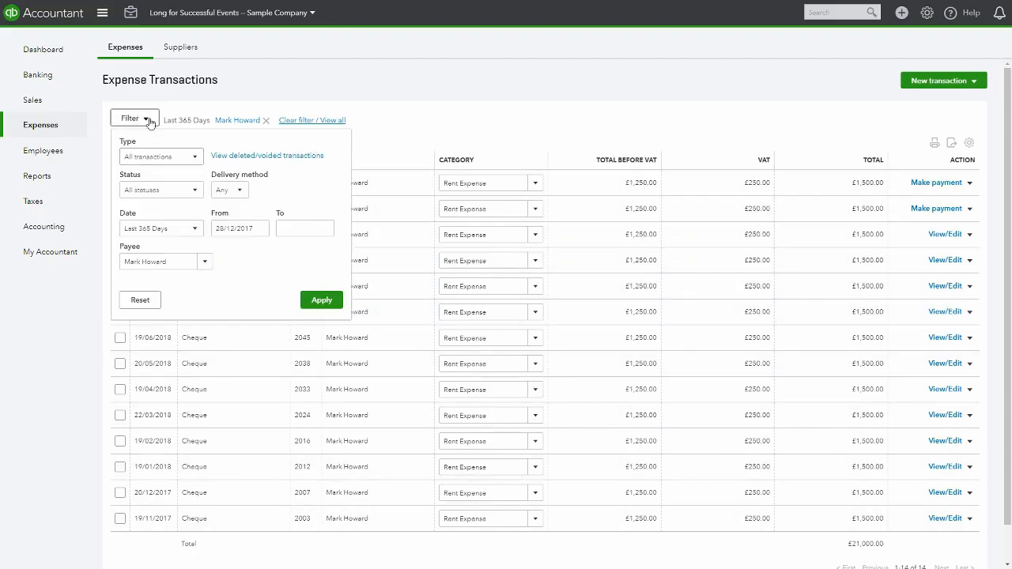
left_click(191, 230)
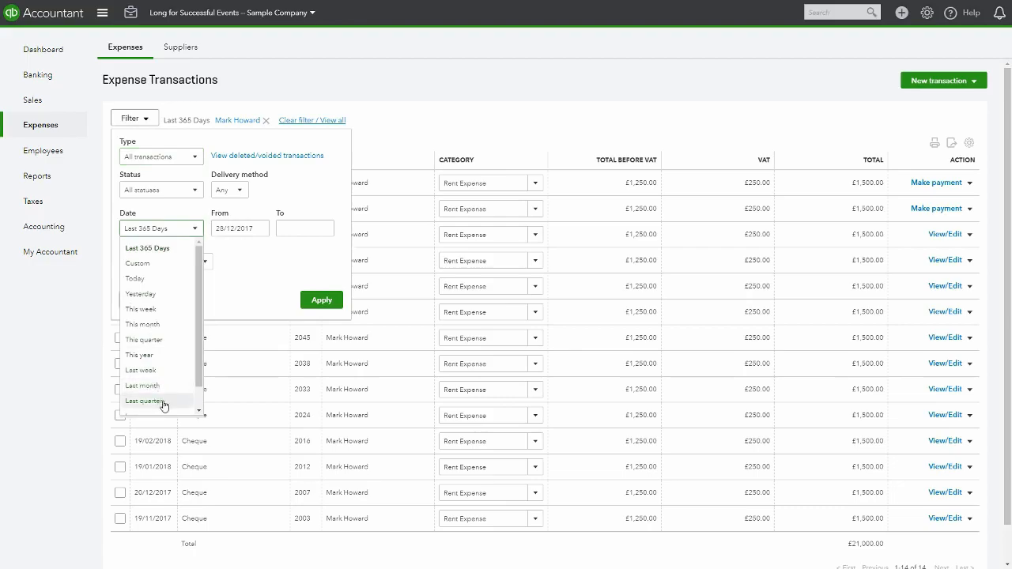
left_click(167, 402)
left_click(326, 305)
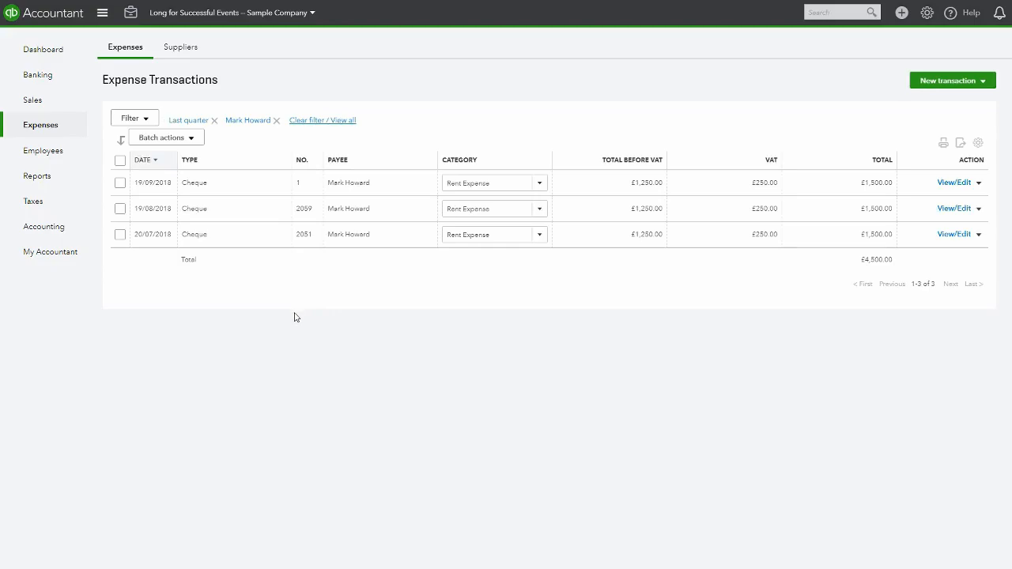
Search the supplier list for a supplier, open its transaction page, and return to the supplier list
left_click(181, 49)
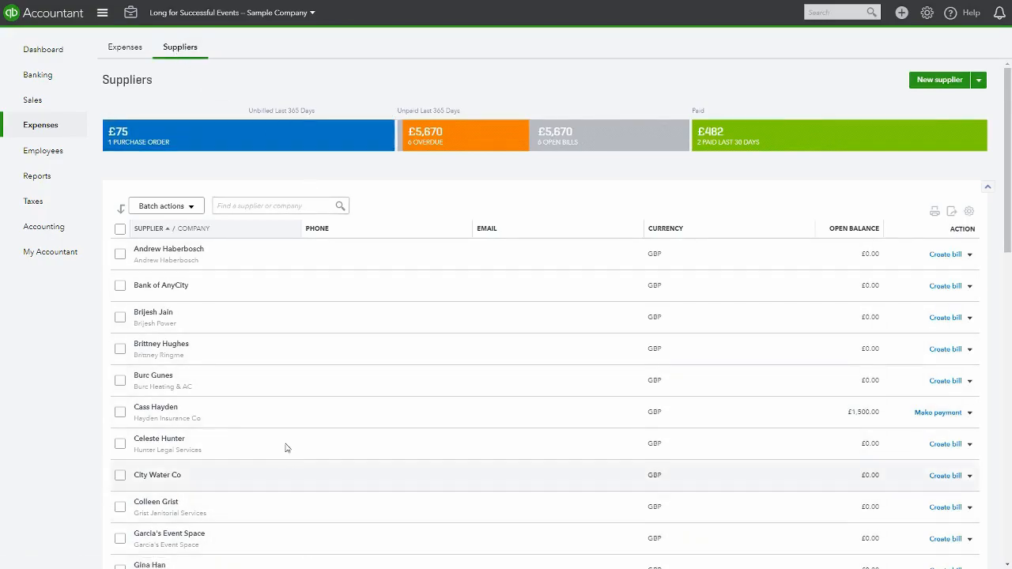
left_click(263, 206)
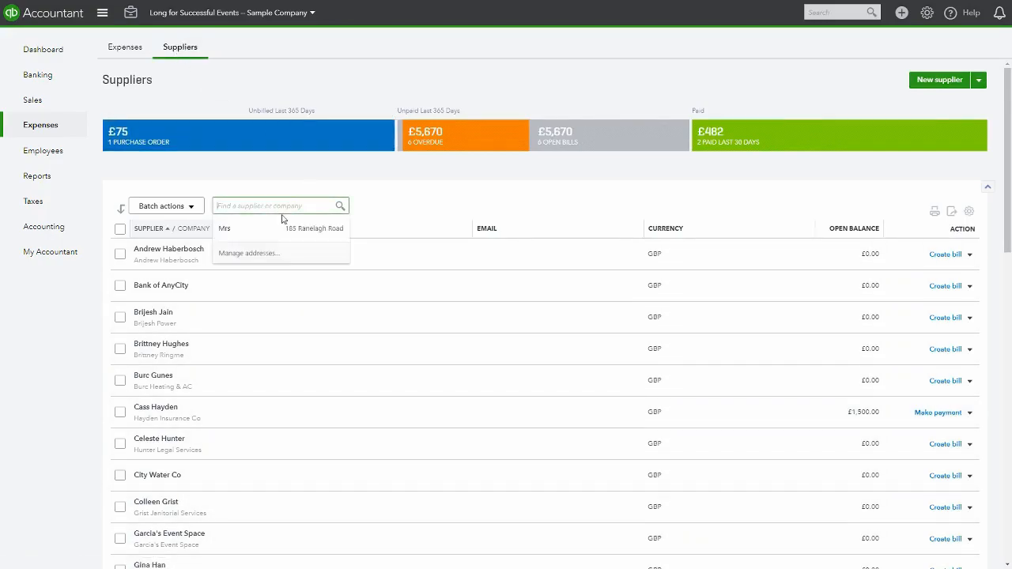
type("cass")
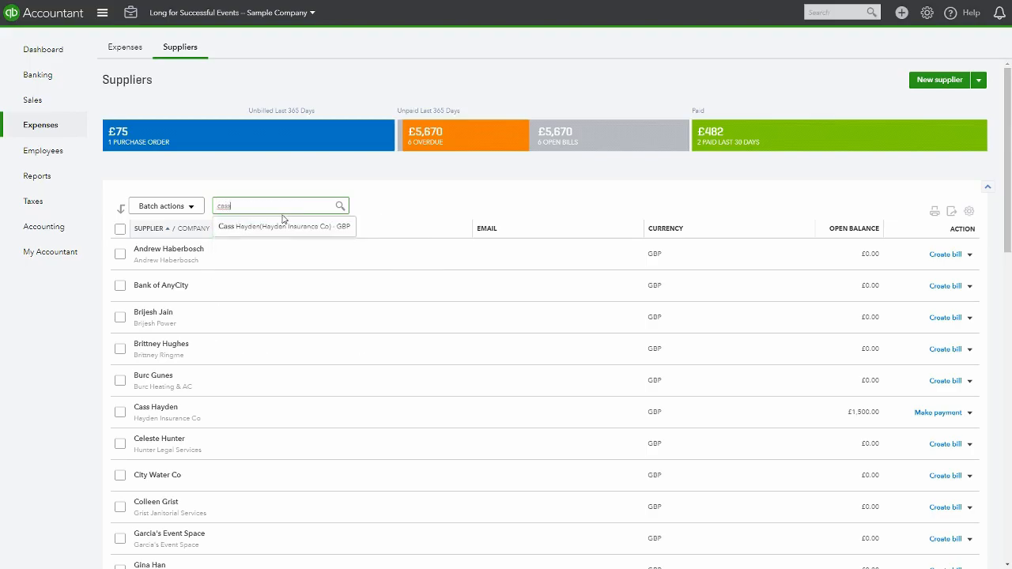
left_click(272, 227)
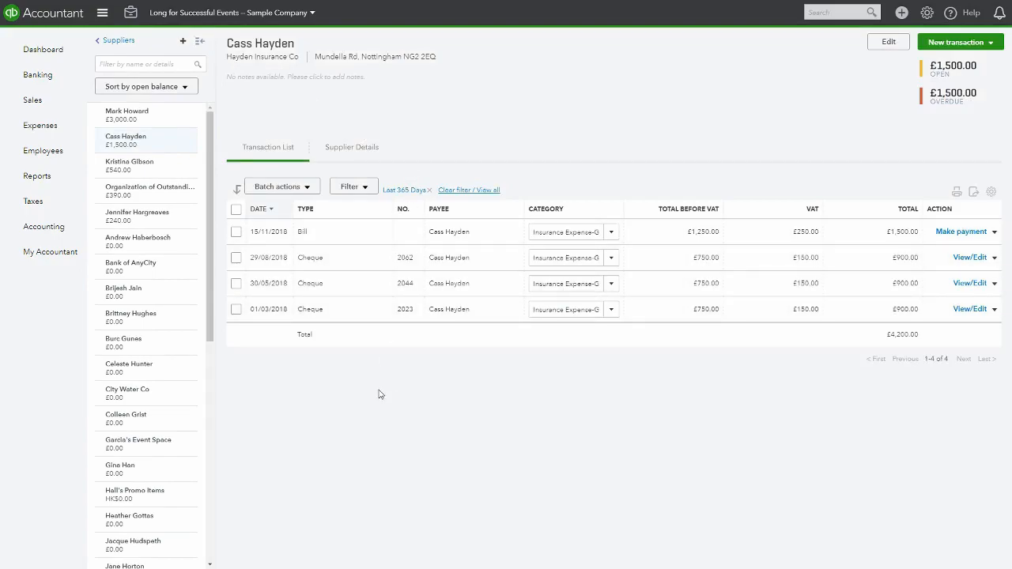
left_click(118, 42)
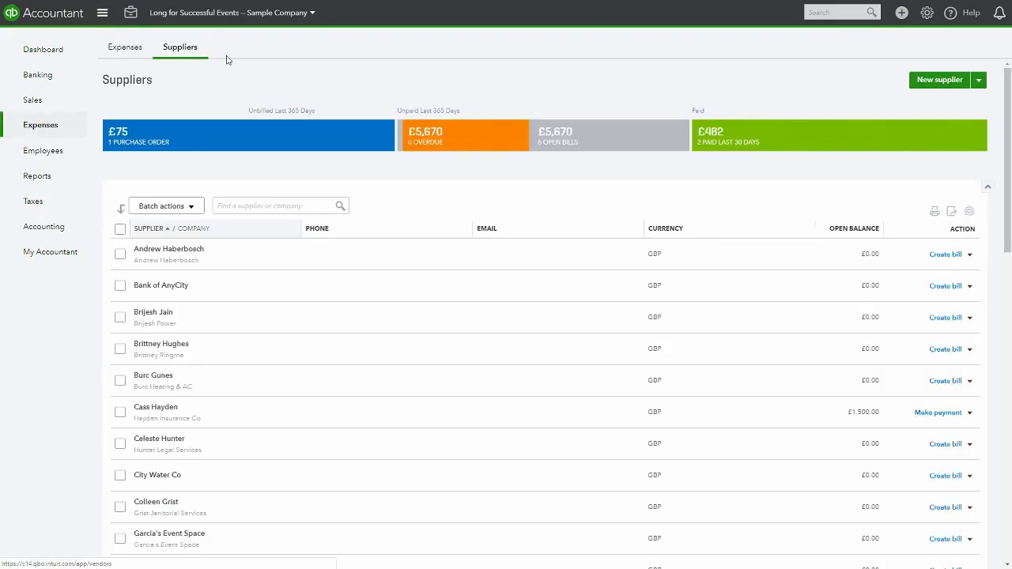
Try setting a new supplier's payment currency to EUR Euro, then close the form without saving
left_click(931, 83)
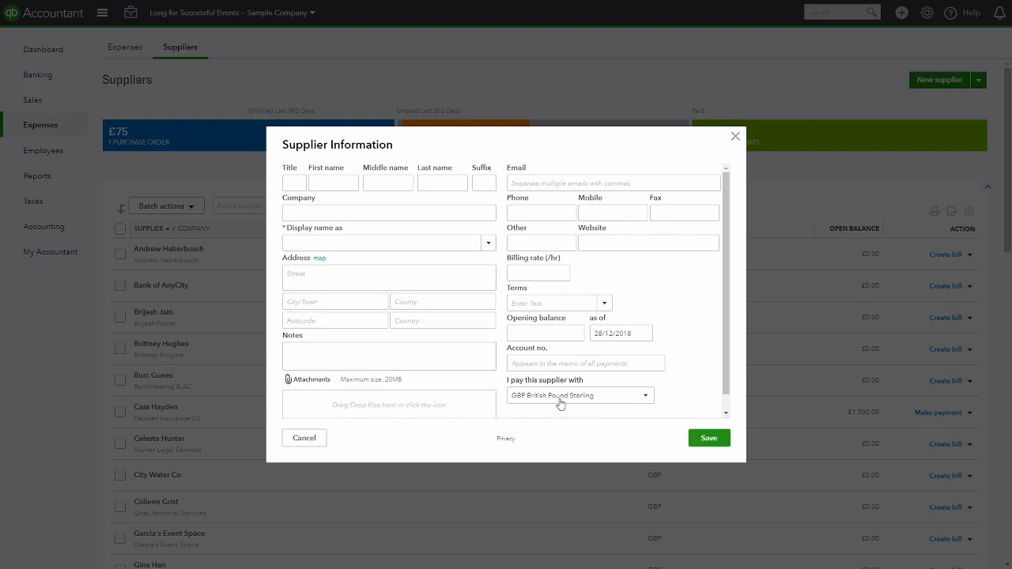
left_click(647, 399)
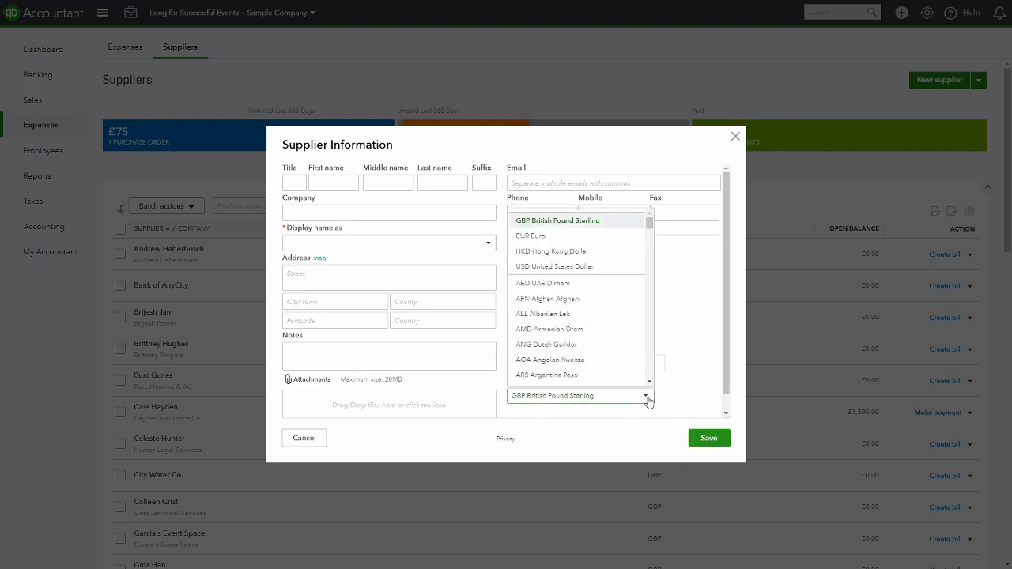
left_click(537, 236)
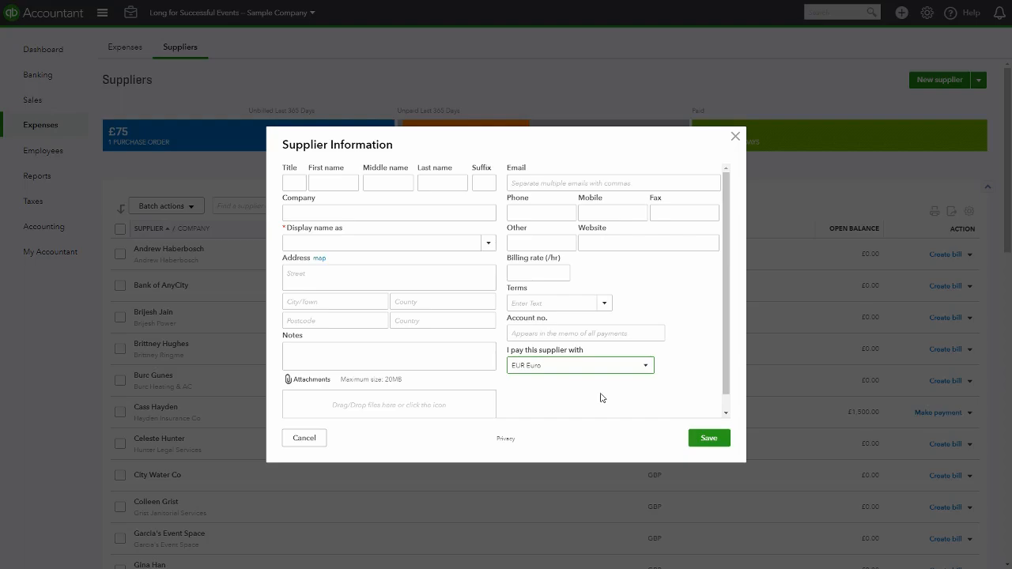
left_click(735, 137)
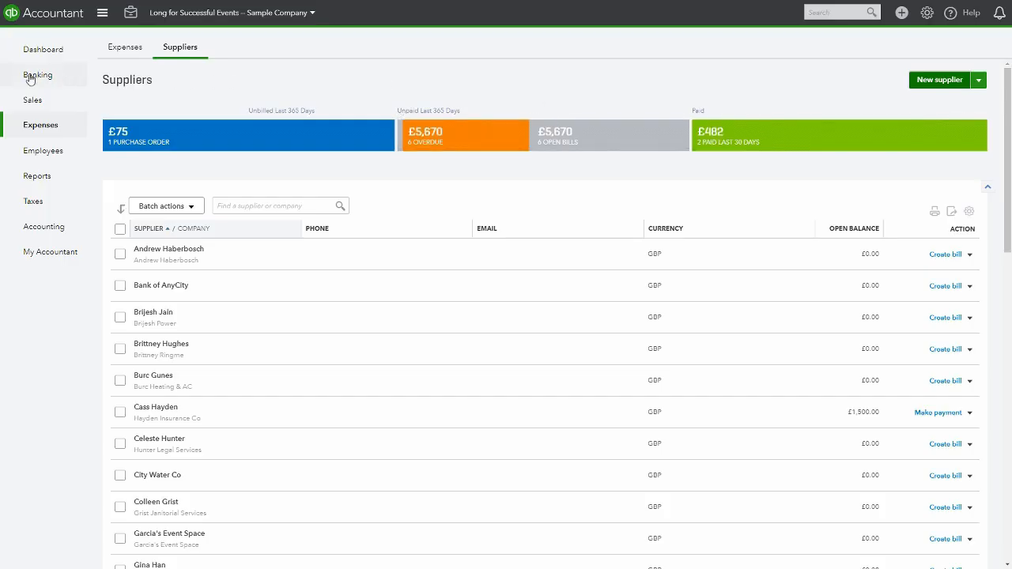
Start a new expense from the dashboard and choose Post Office Ipswich as the payee
left_click(38, 52)
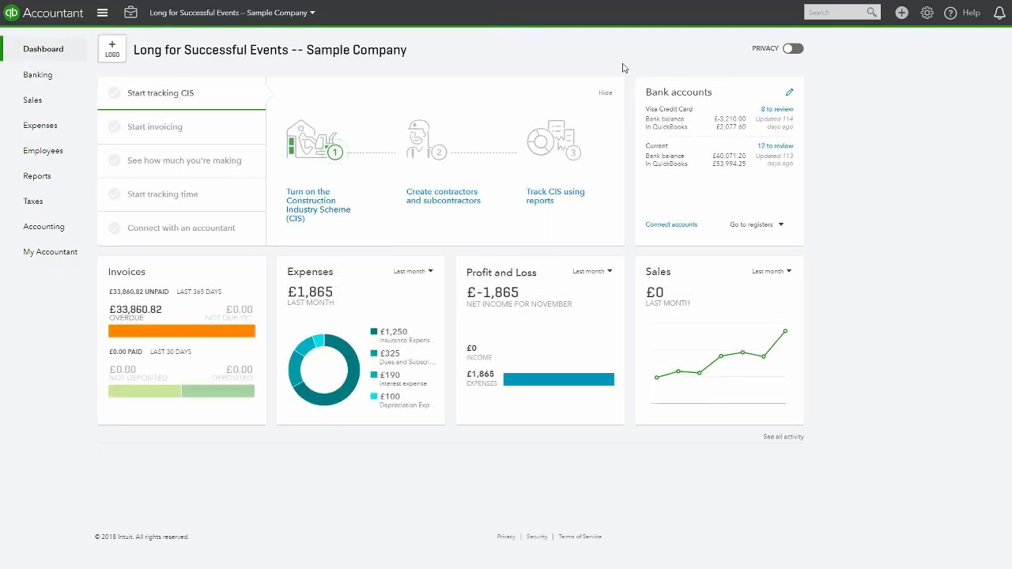
left_click(902, 12)
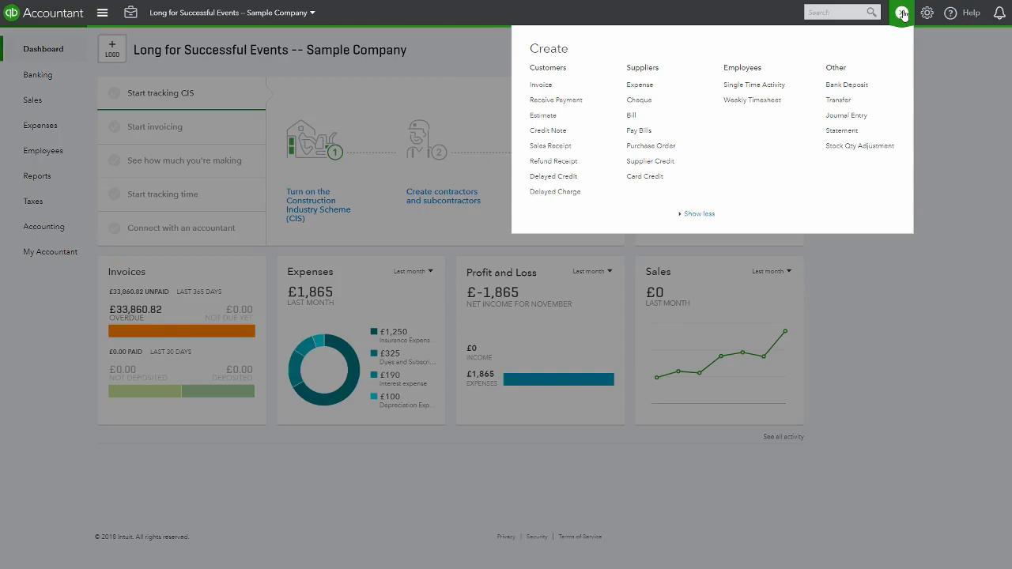
left_click(640, 84)
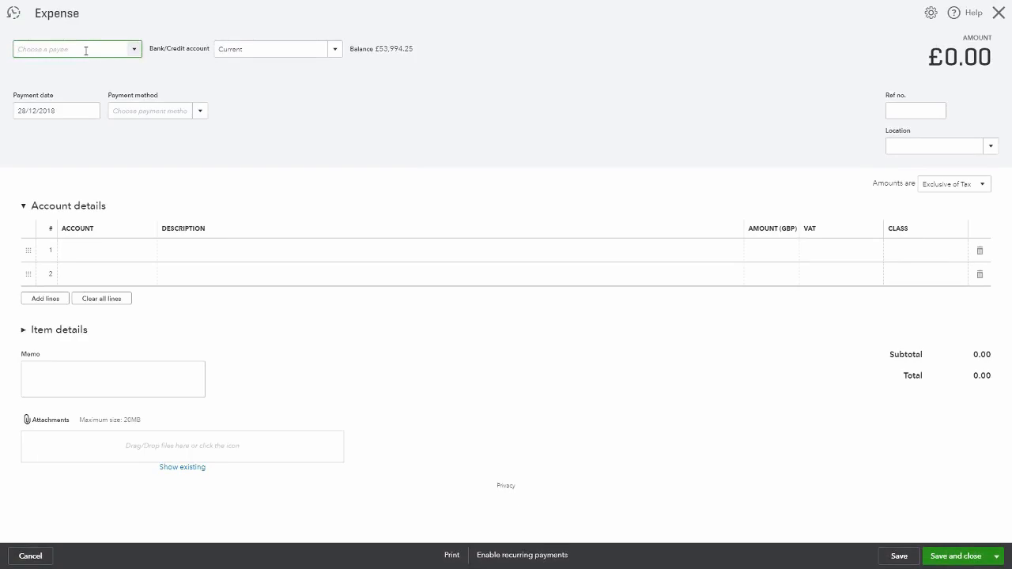
type("Post Office Ipswich")
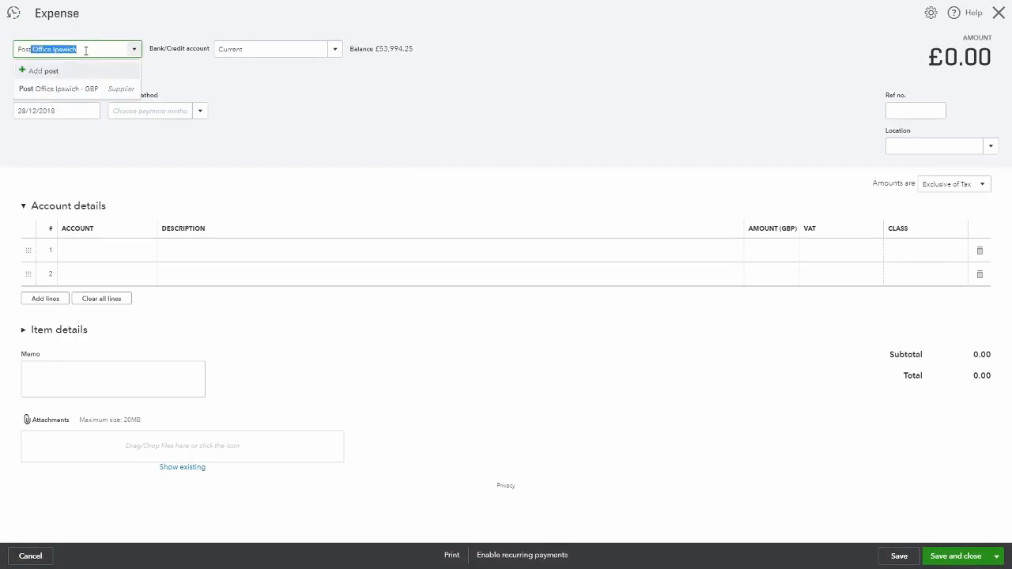
left_click(288, 95)
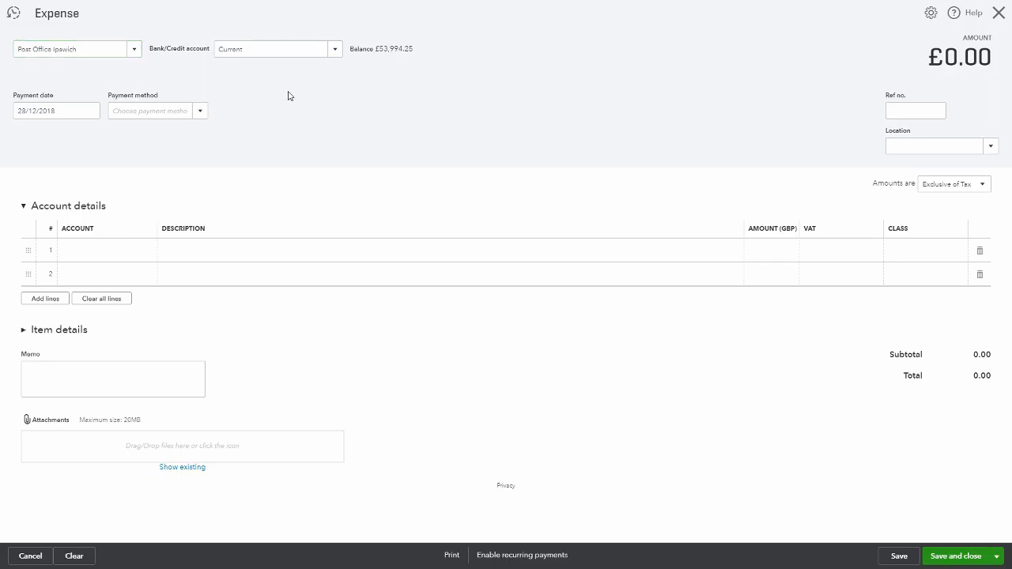
Set the expense's bank account to Current and the payment date to 28/12/2018
left_click(335, 51)
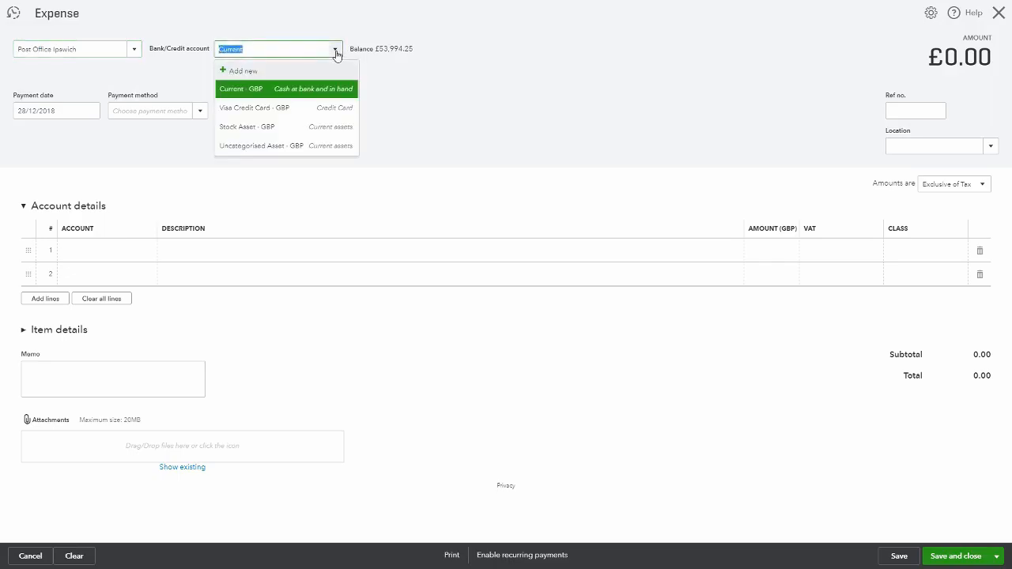
left_click(236, 92)
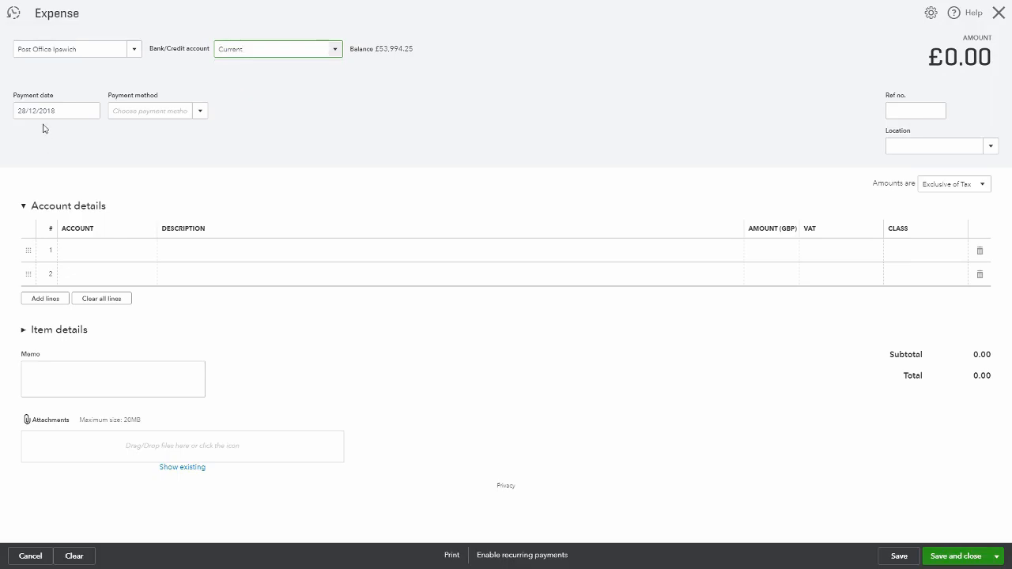
left_click(90, 111)
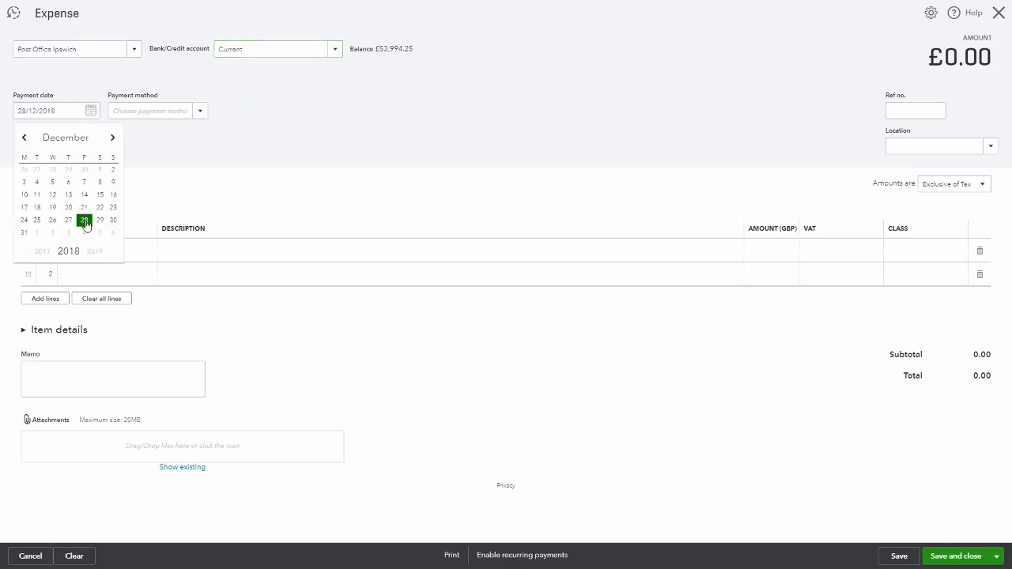
left_click(83, 220)
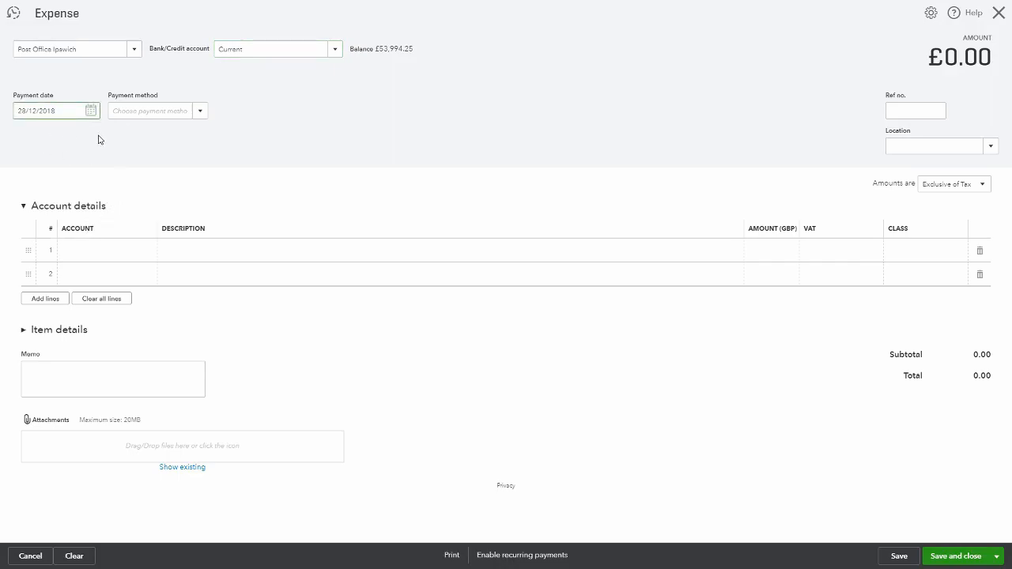
left_click(201, 112)
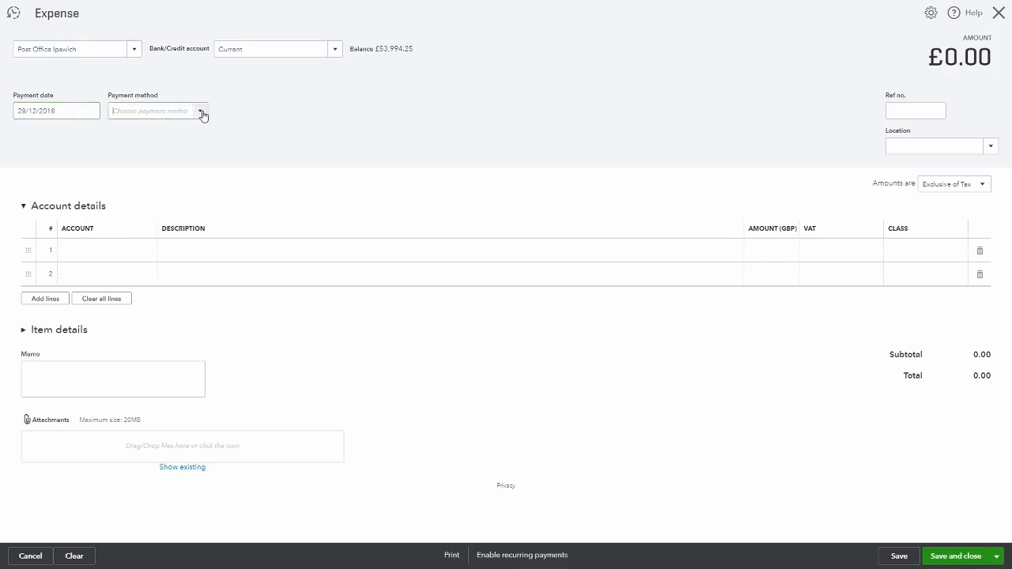
left_click(330, 131)
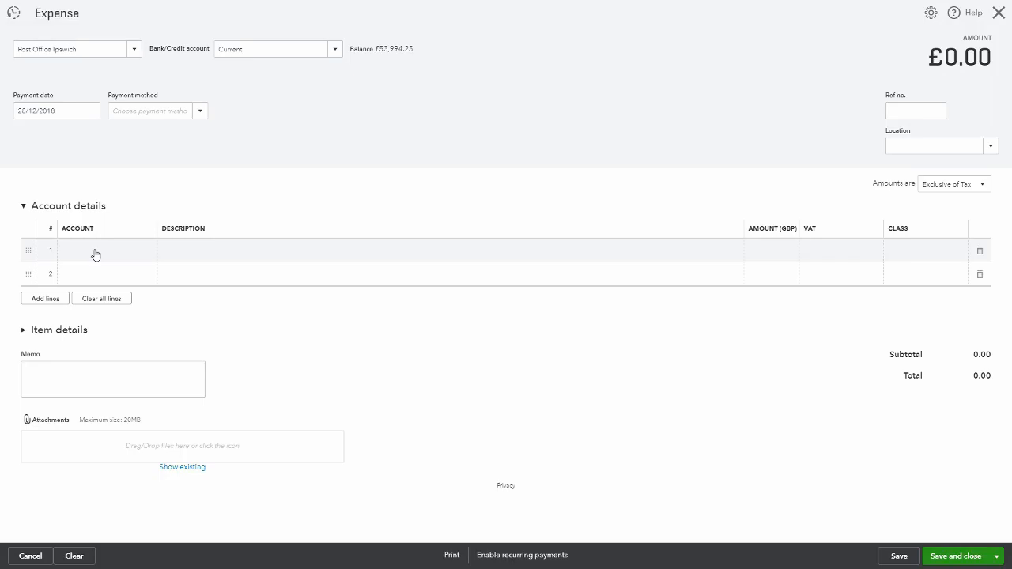
Set the first account line's account to Postage and Delivery
left_click(95, 253)
left_click(146, 253)
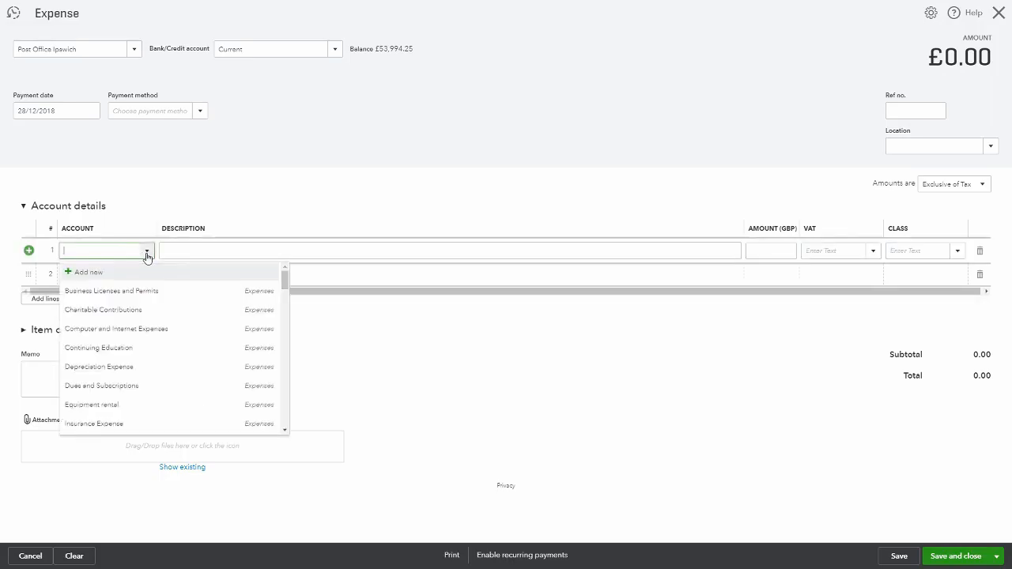
left_click_drag(283, 282, 285, 313)
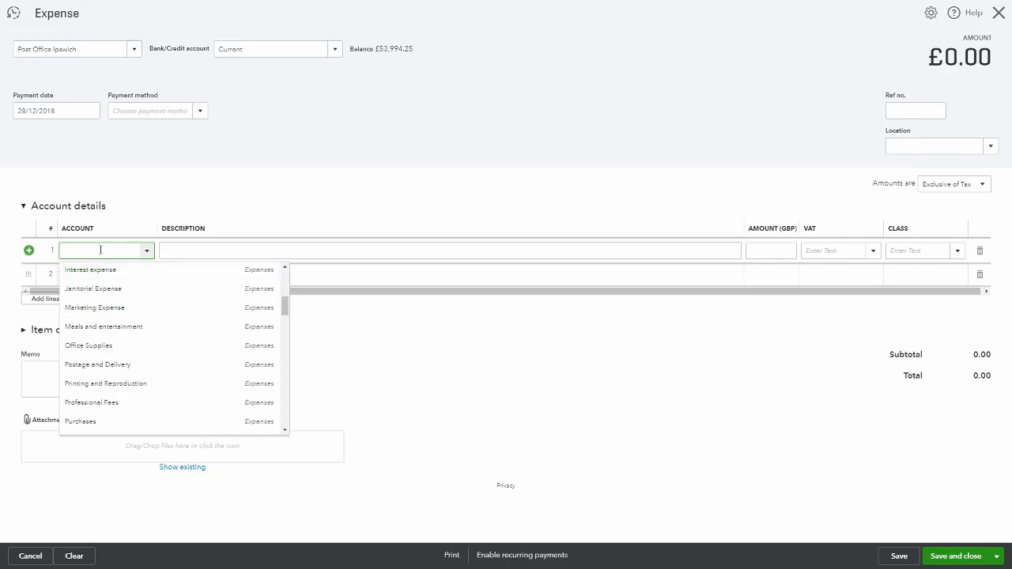
type("Postage and Delivery")
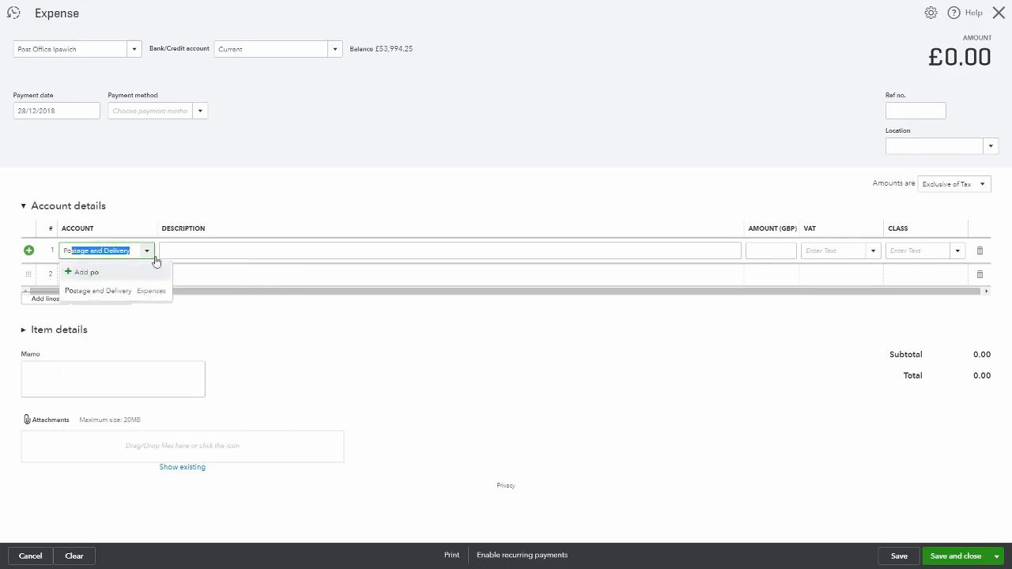
left_click(213, 252)
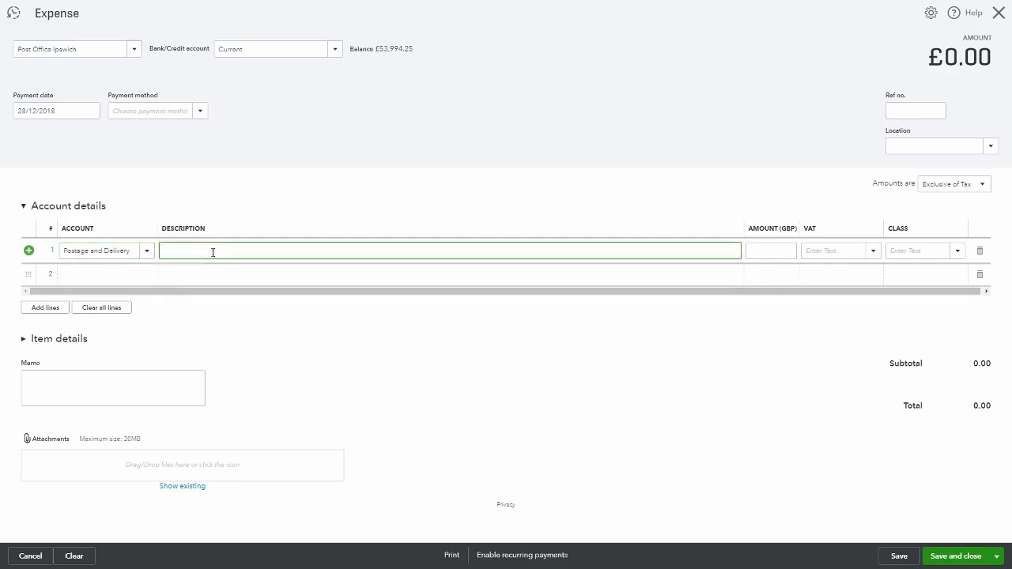
Enter the first line's description as "200 first class stamps" with an amount of 134
type("200 first class stamps")
key("Tab")
type("134")
key("Tab")
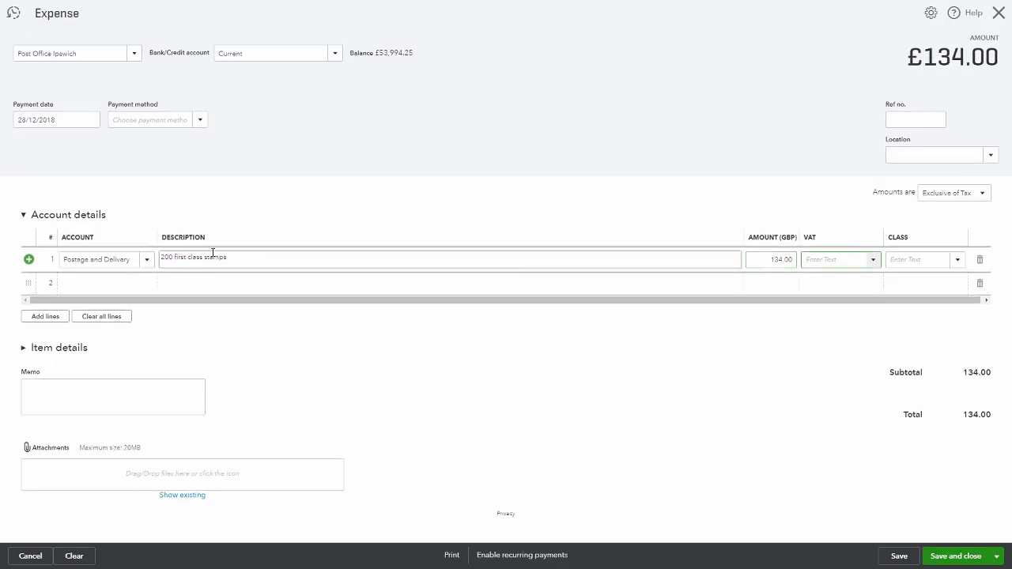
Set the first line's VAT to Exempt and the second line's account to Postage and Delivery
left_click(874, 263)
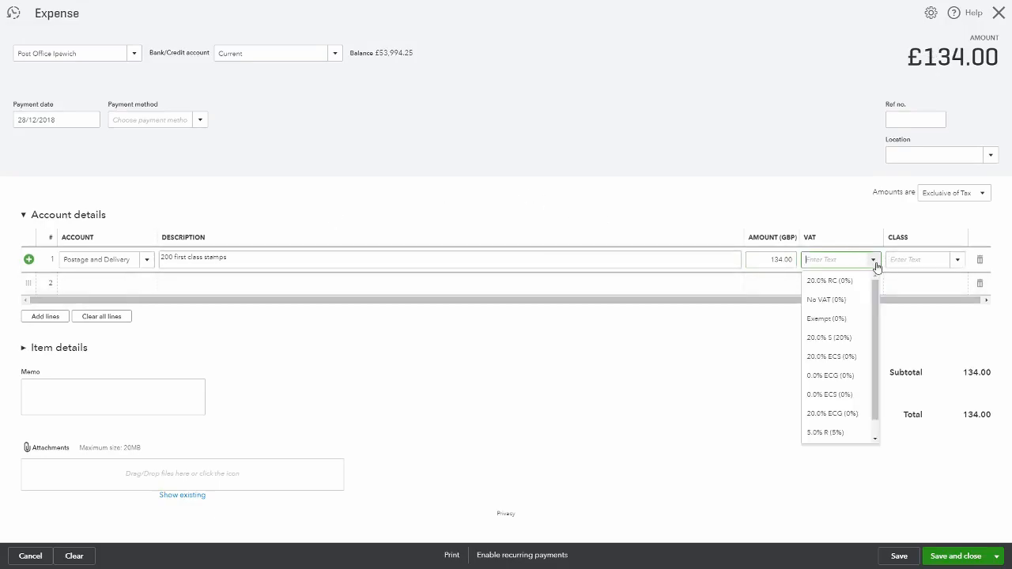
left_click(840, 318)
left_click(86, 283)
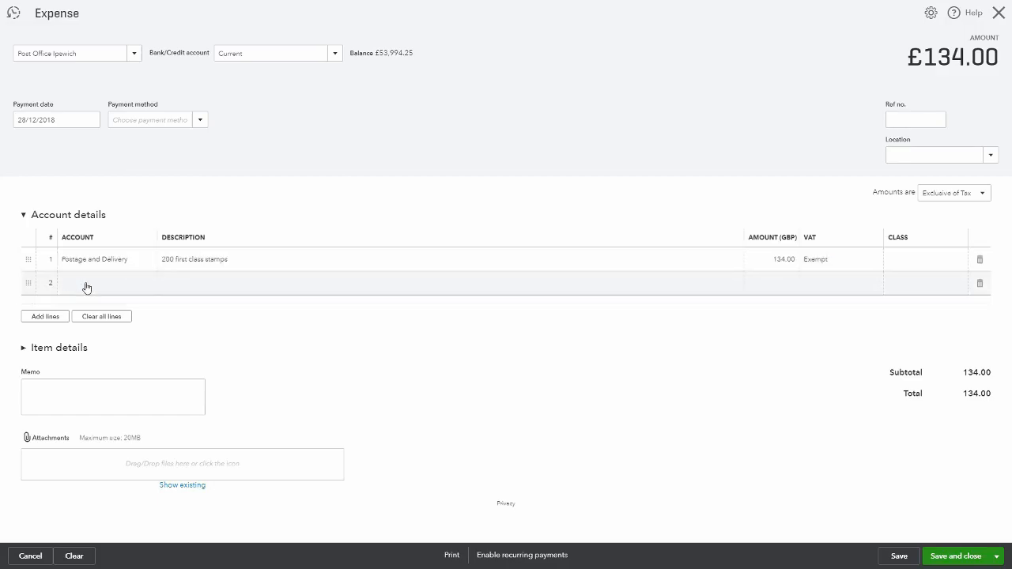
type("Postage and Delivery")
key("Tab")
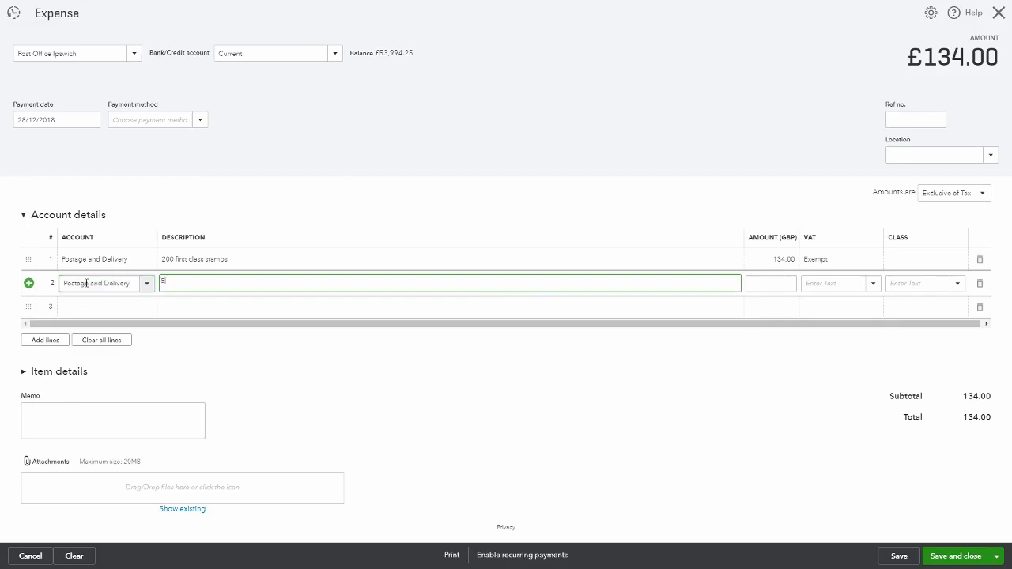
Enter the second line's description as "500 second class stamps"
type("500 second class stamps")
key("Tab")
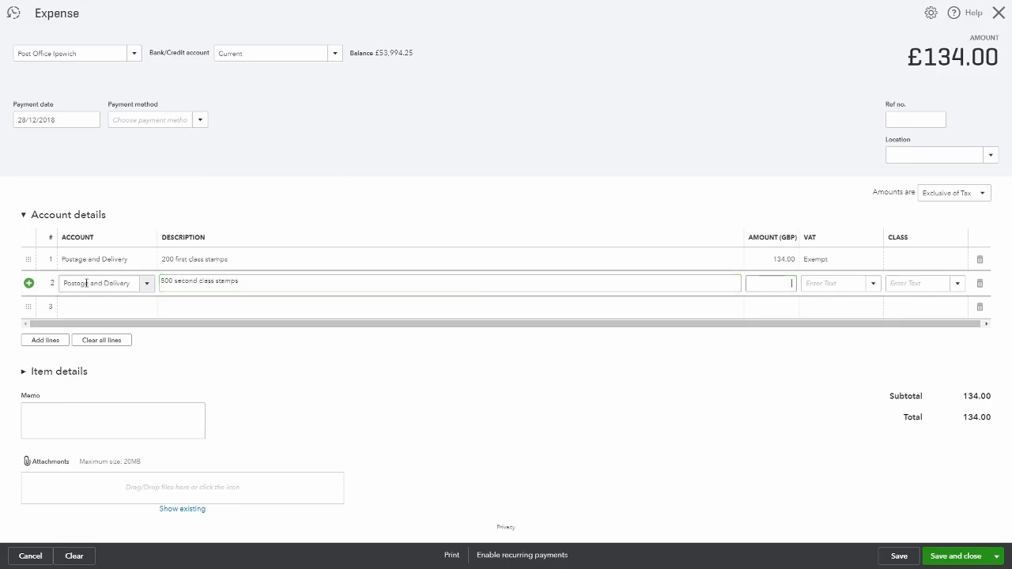
Set the second line's amount to 290 with VAT Exempt
type("290")
key("Tab")
type("x")
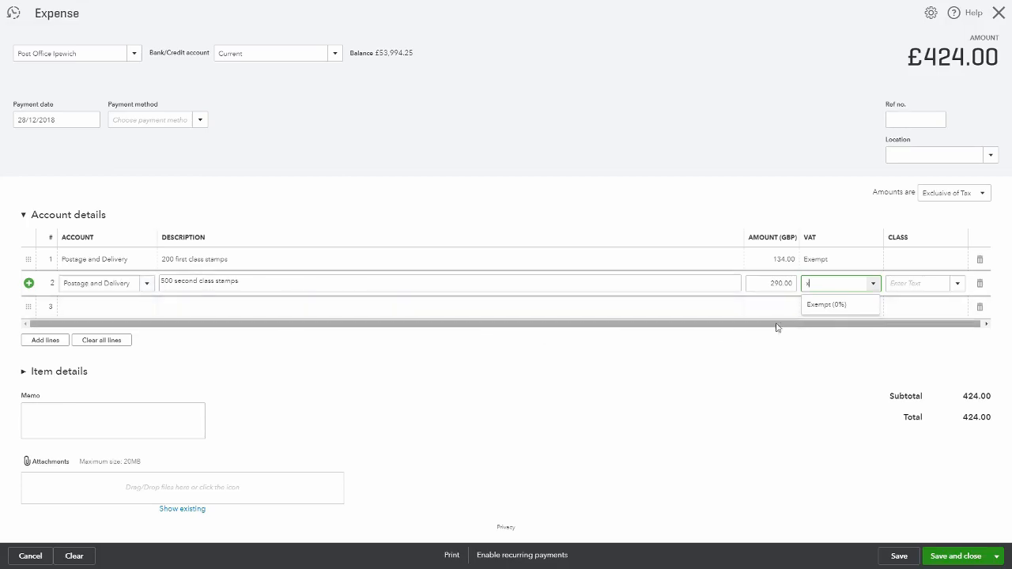
left_click(844, 309)
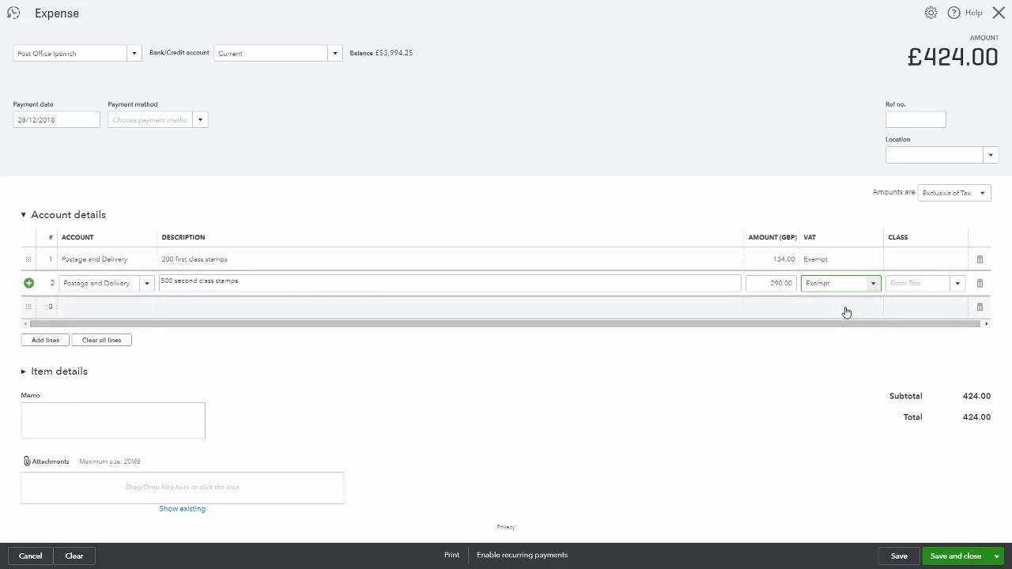
key("Tab")
key("Tab")
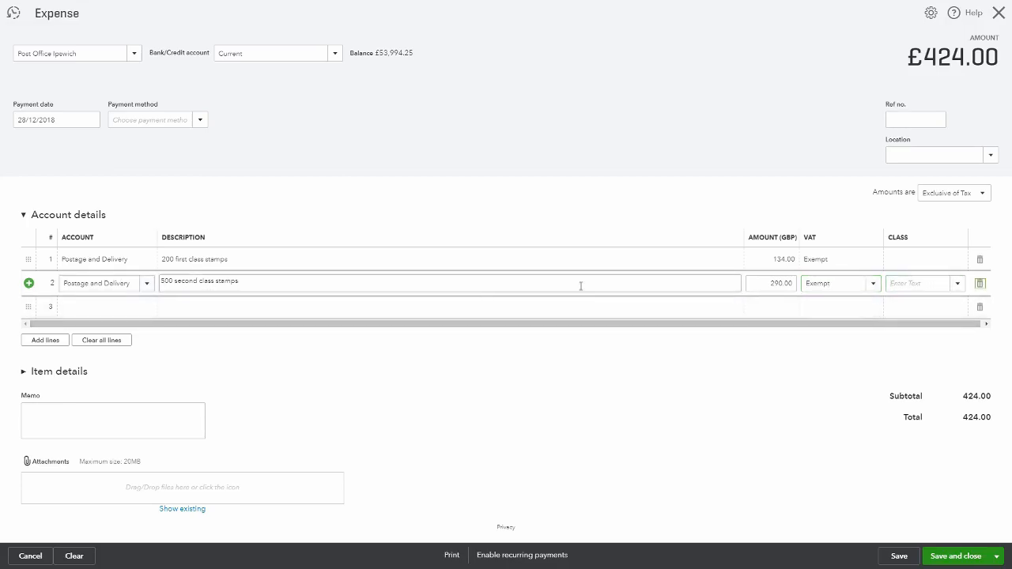
Add a third line with account Office Supplies and description "Envelopes"
left_click(98, 308)
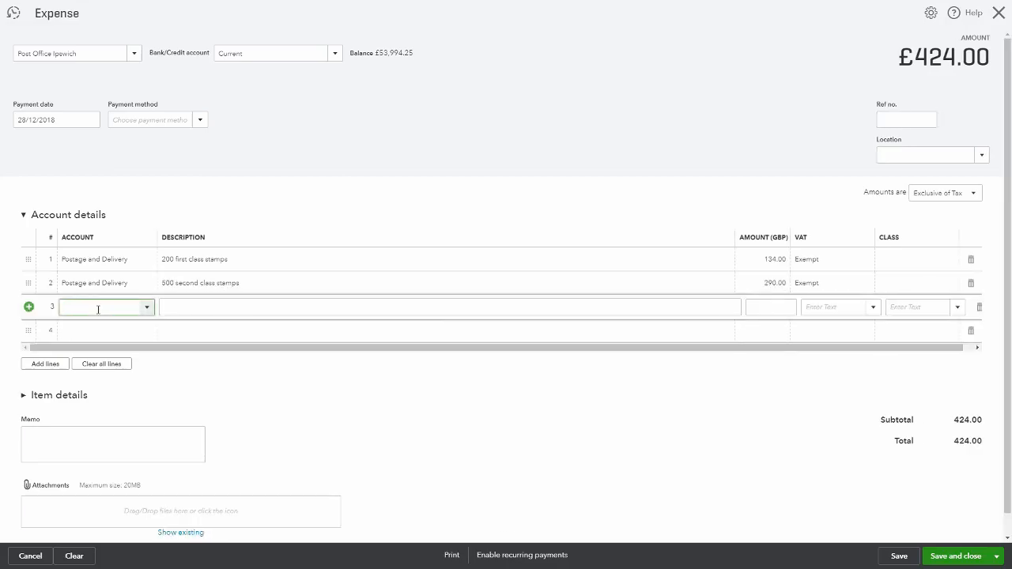
type("off")
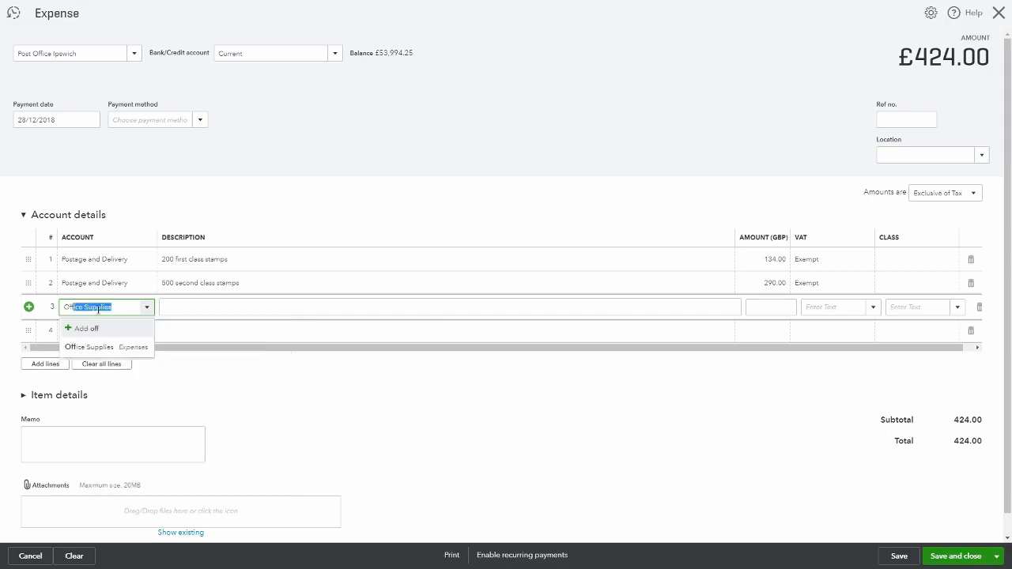
key("Tab")
type("Envelops")
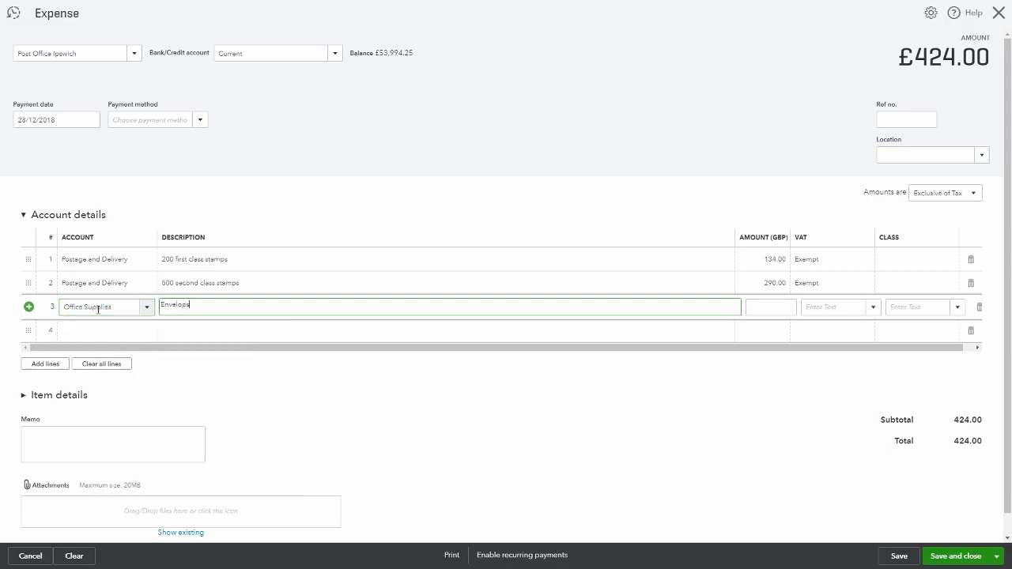
type("es")
key("Tab")
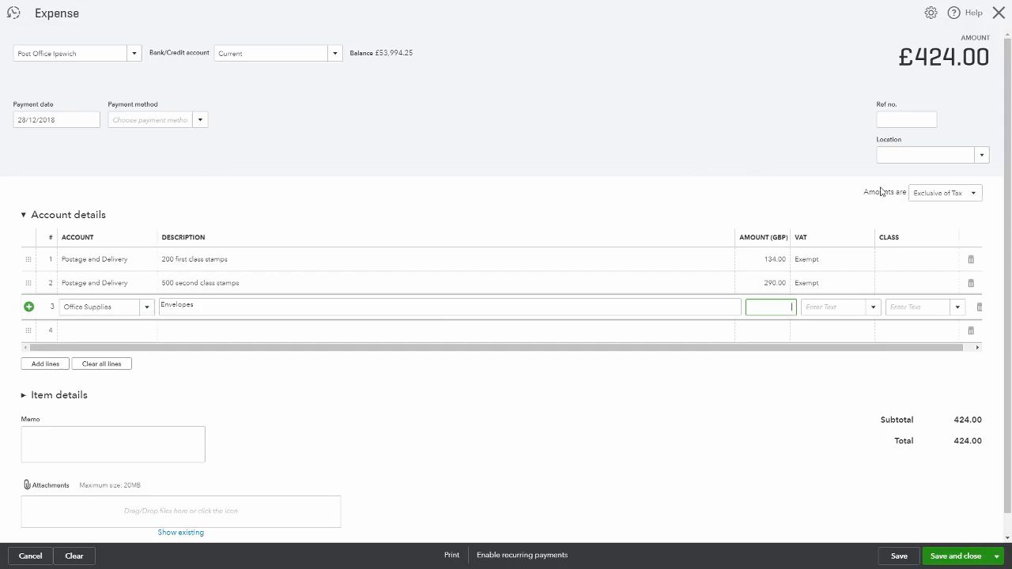
Keep amounts Exclusive of Tax and give the third line an amount of 25 with VAT 20.0% S
left_click(973, 195)
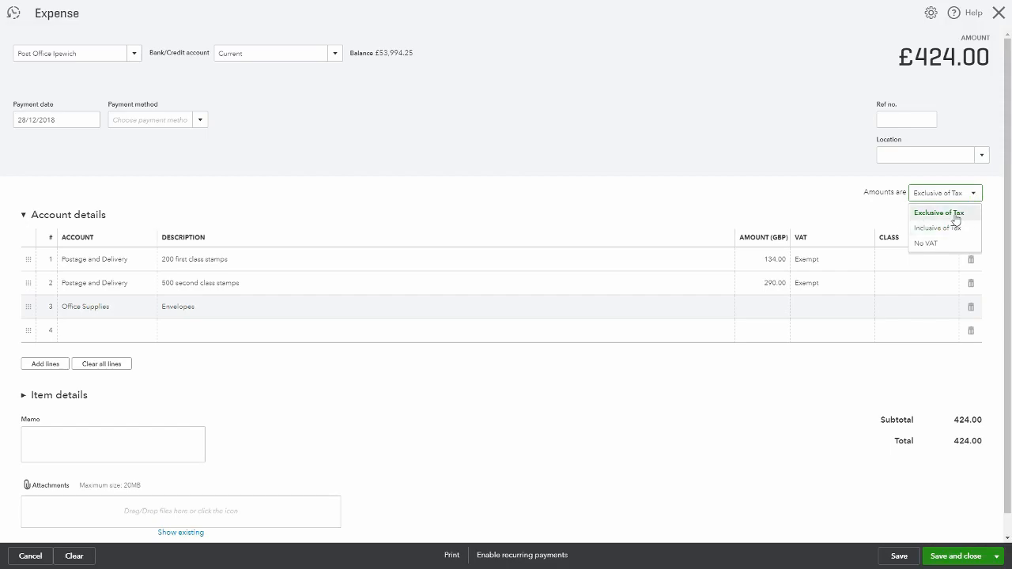
left_click(955, 215)
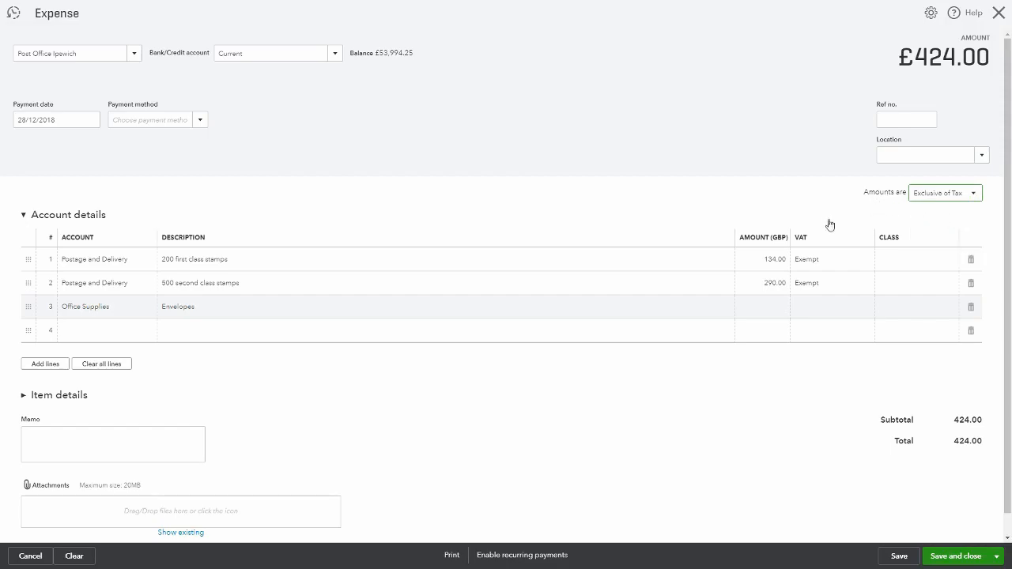
left_click(771, 310)
type("25")
key("Tab")
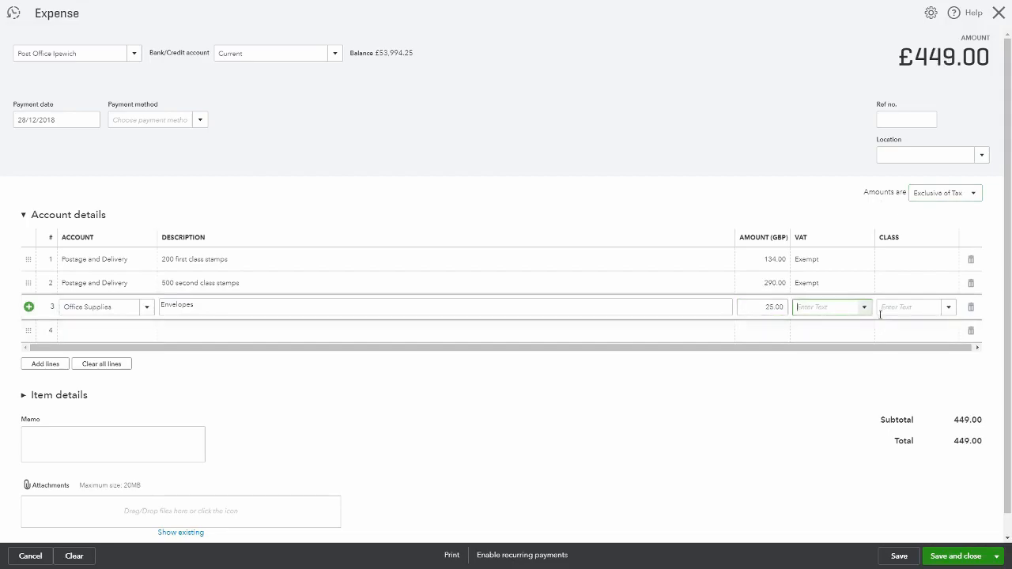
left_click(863, 306)
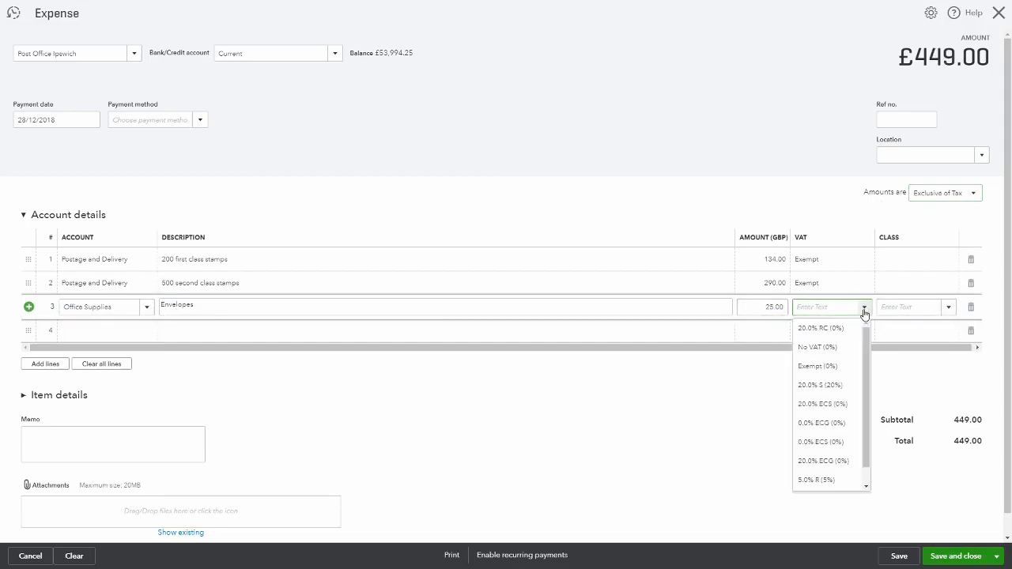
left_click(836, 385)
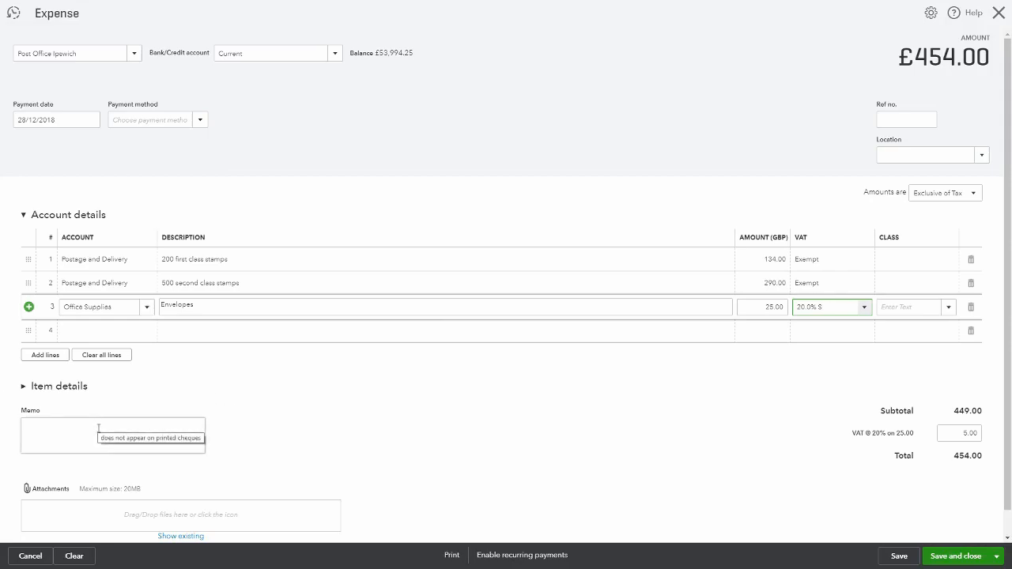
Save the expense and start a new one
scroll(99, 428, "down", 1)
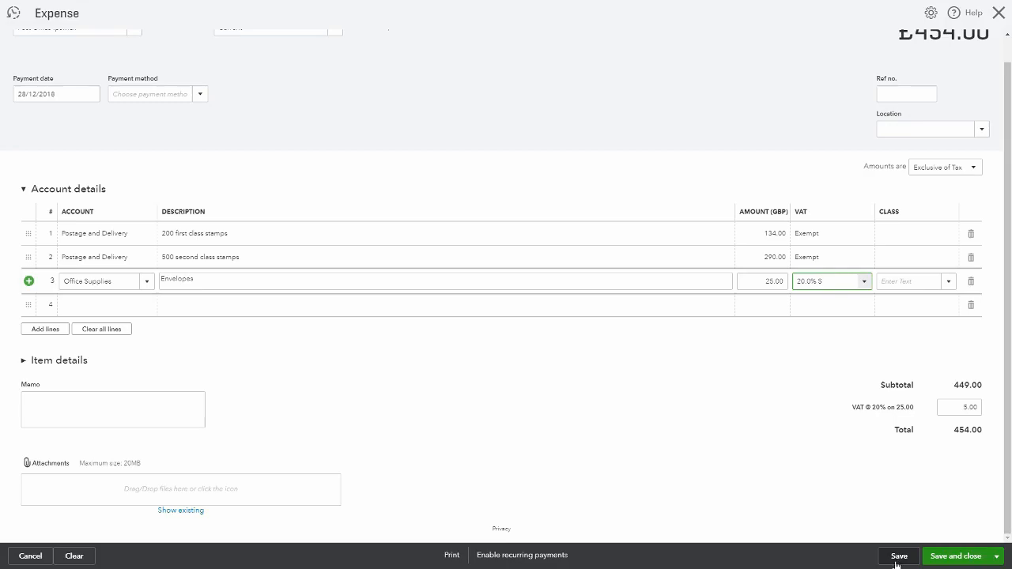
left_click(996, 558)
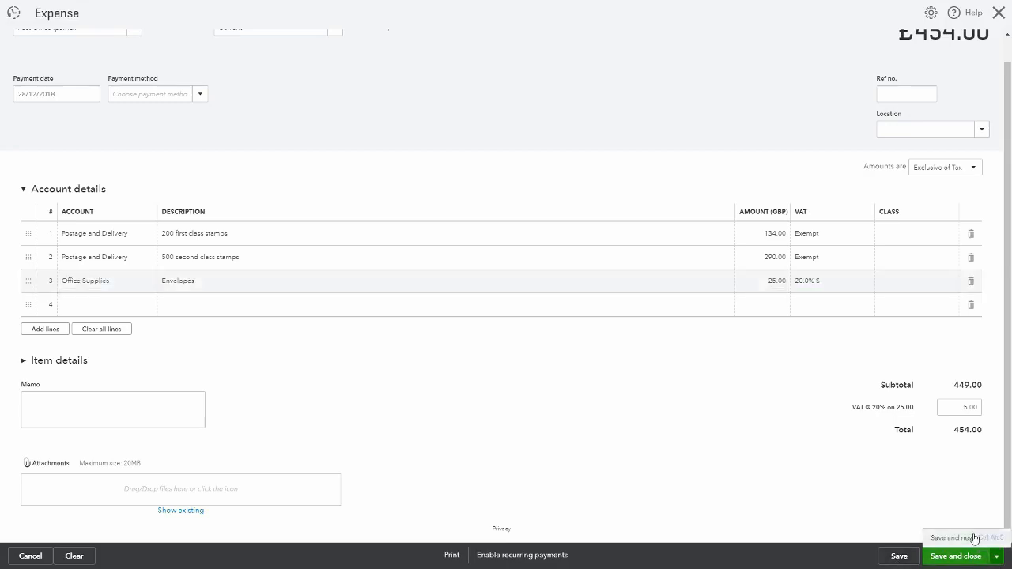
left_click(893, 507)
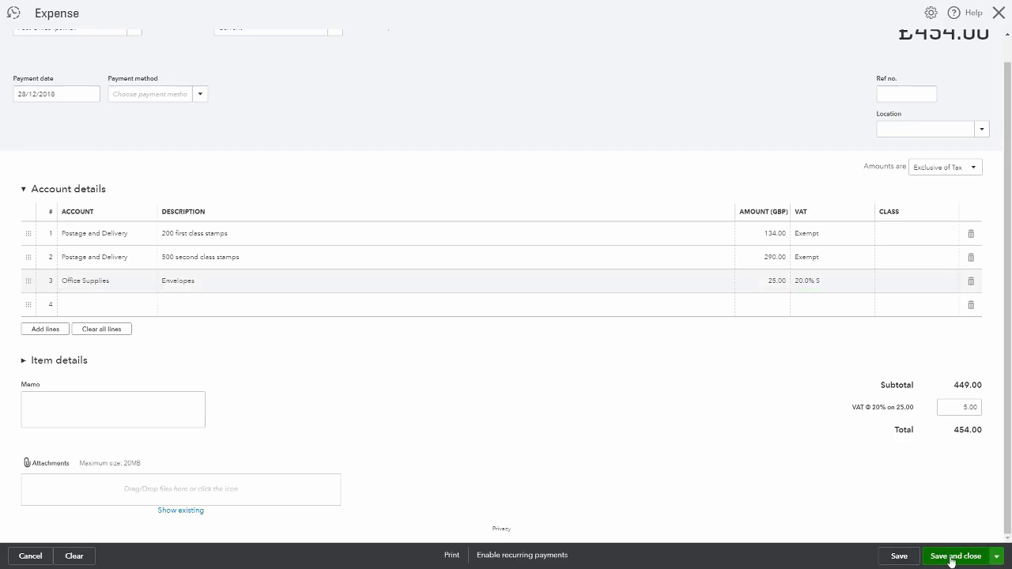
left_click(996, 558)
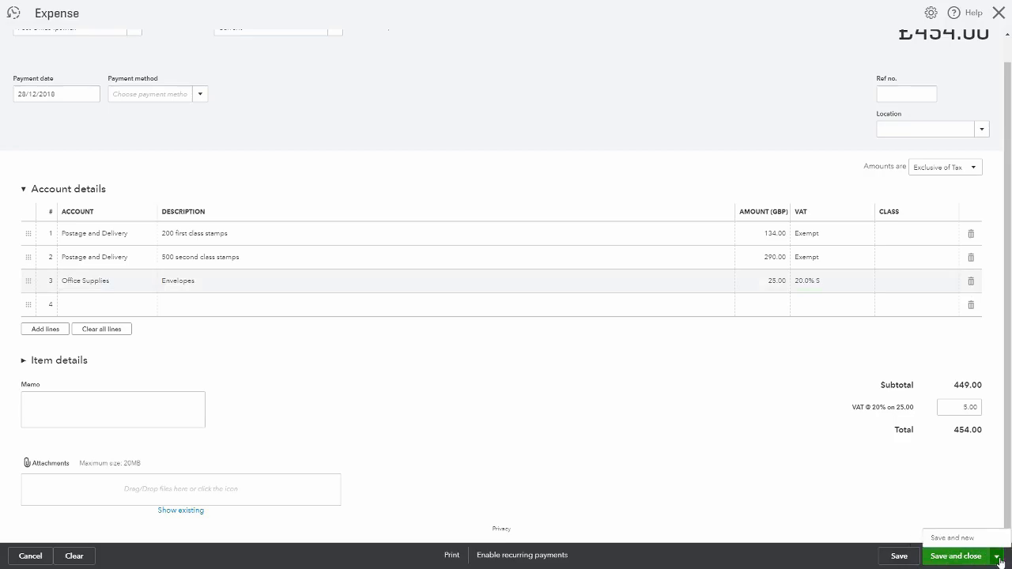
left_click(954, 538)
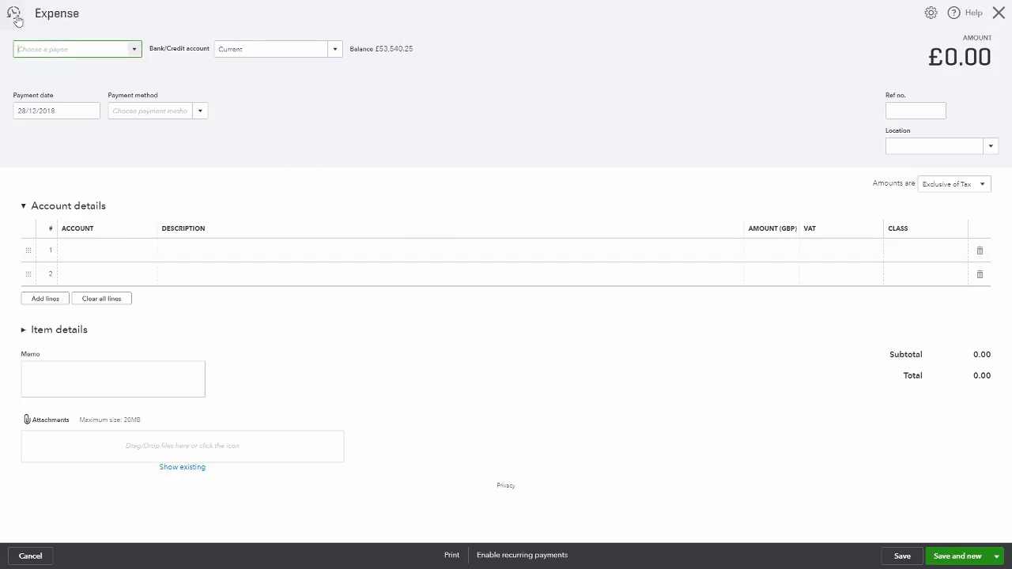
Open the full list of recent expenses, then return to the dashboard
left_click(14, 15)
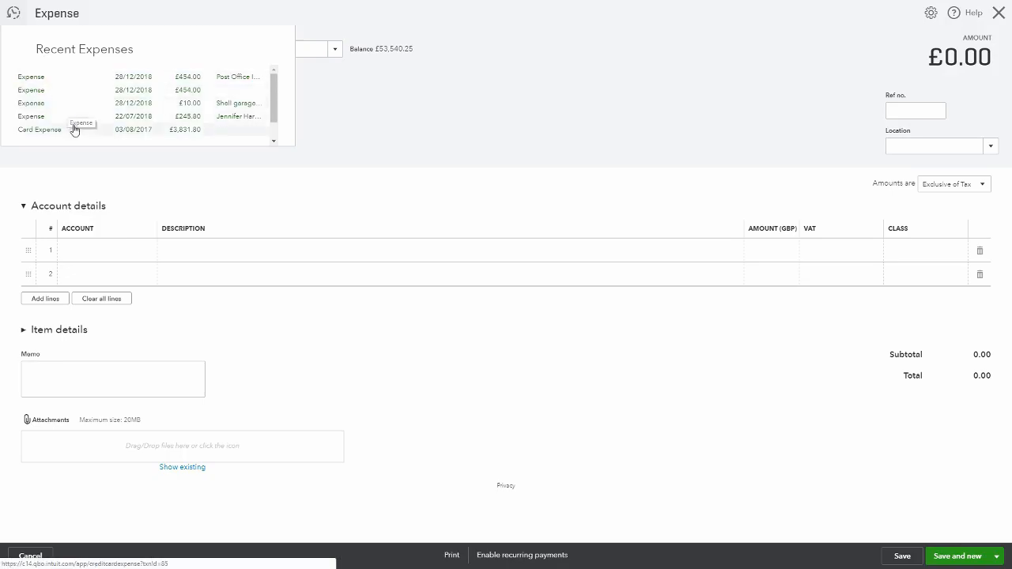
scroll(83, 106, "down", 1)
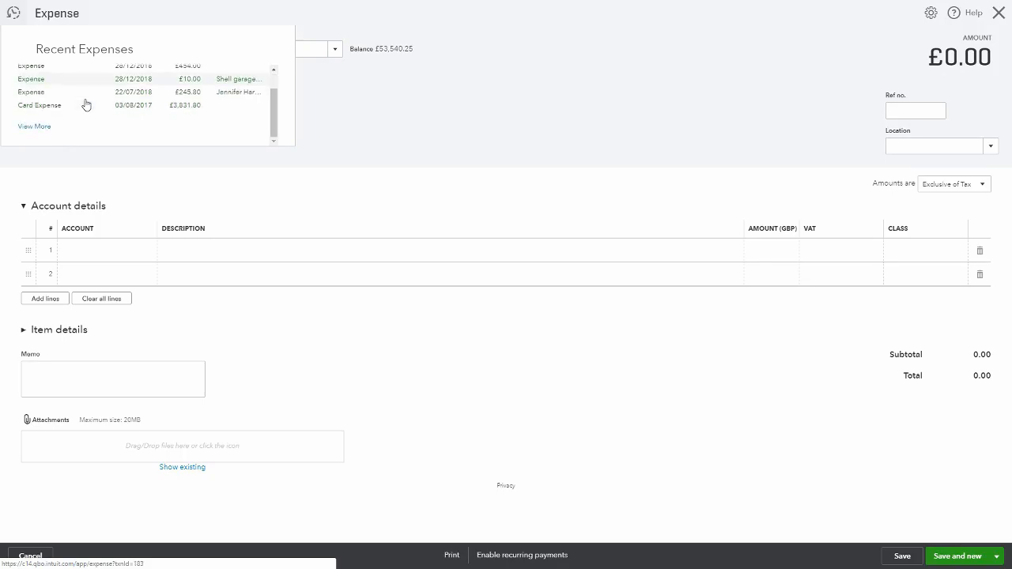
left_click(34, 126)
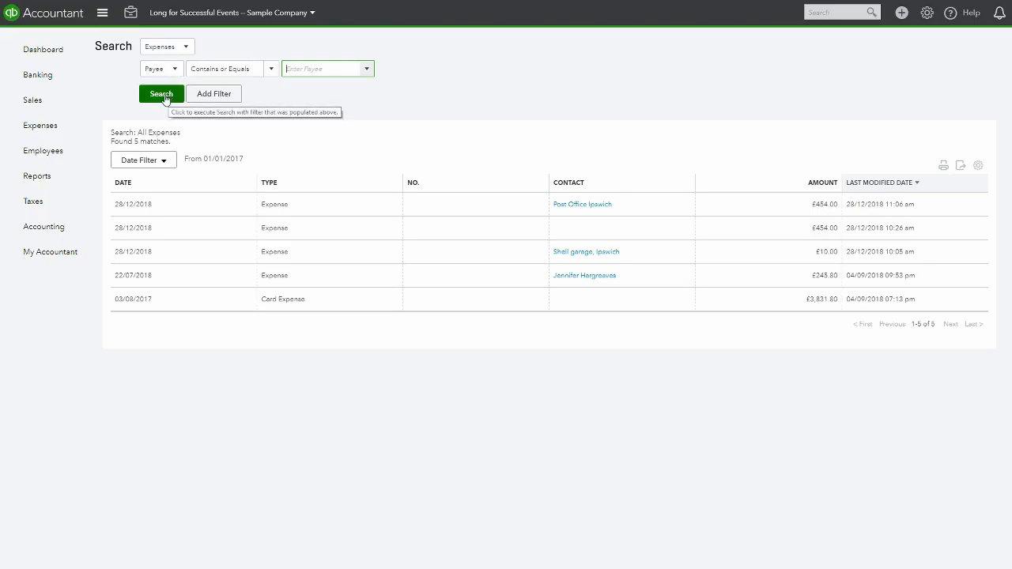
left_click(57, 54)
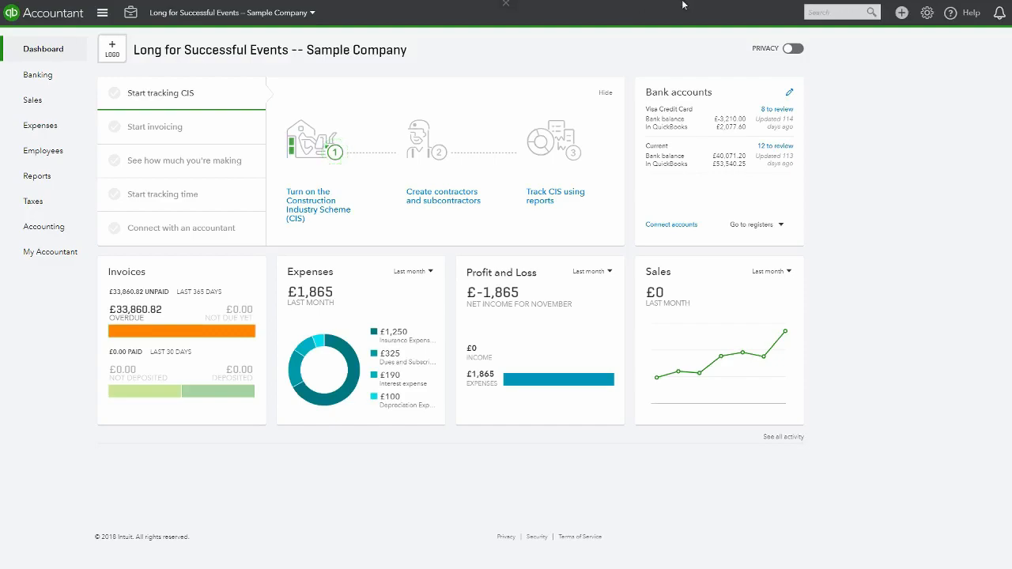
Create a new bill for supplier British Telecom with Net 30 terms
left_click(902, 13)
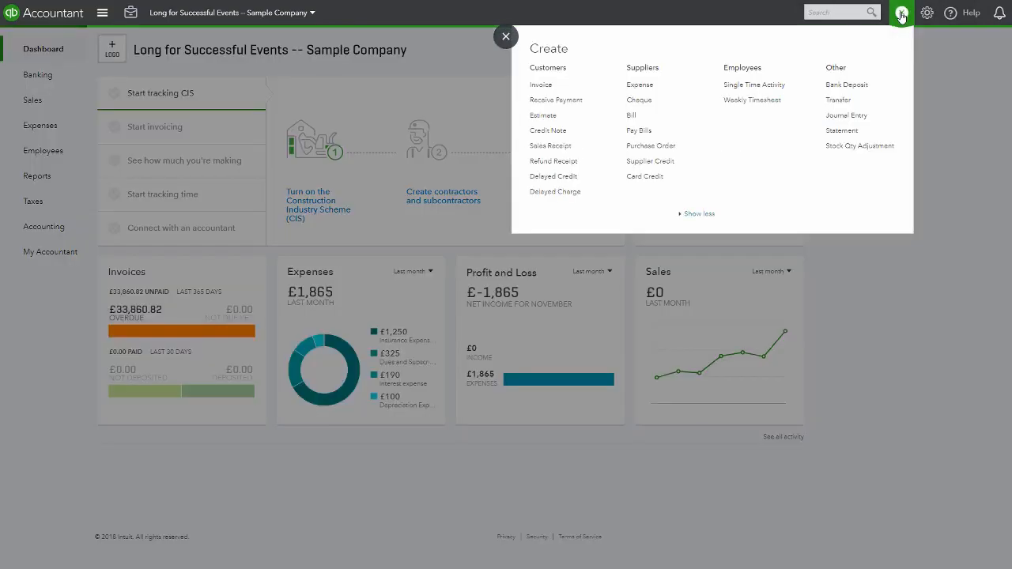
left_click(636, 119)
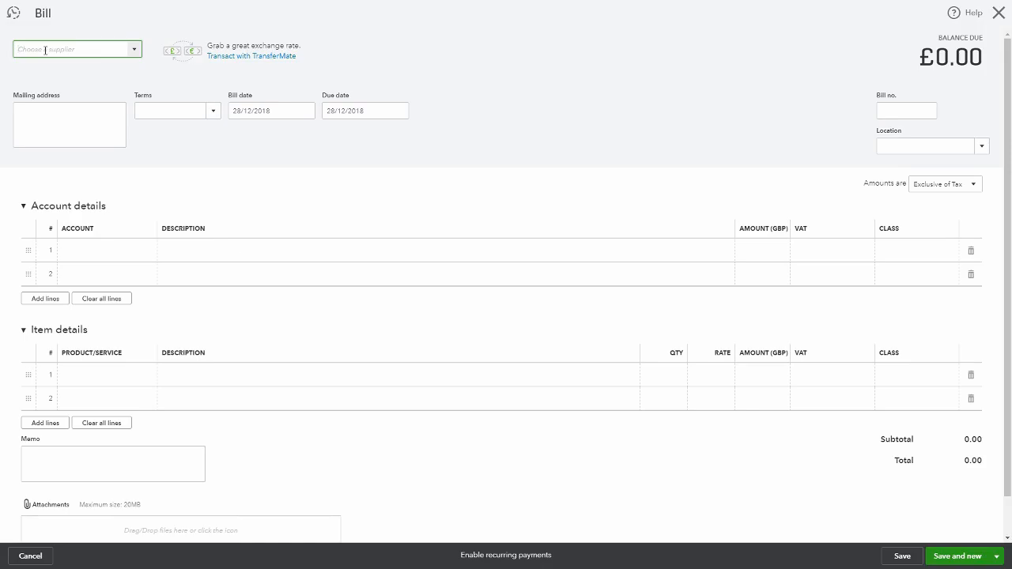
type("British Telecom")
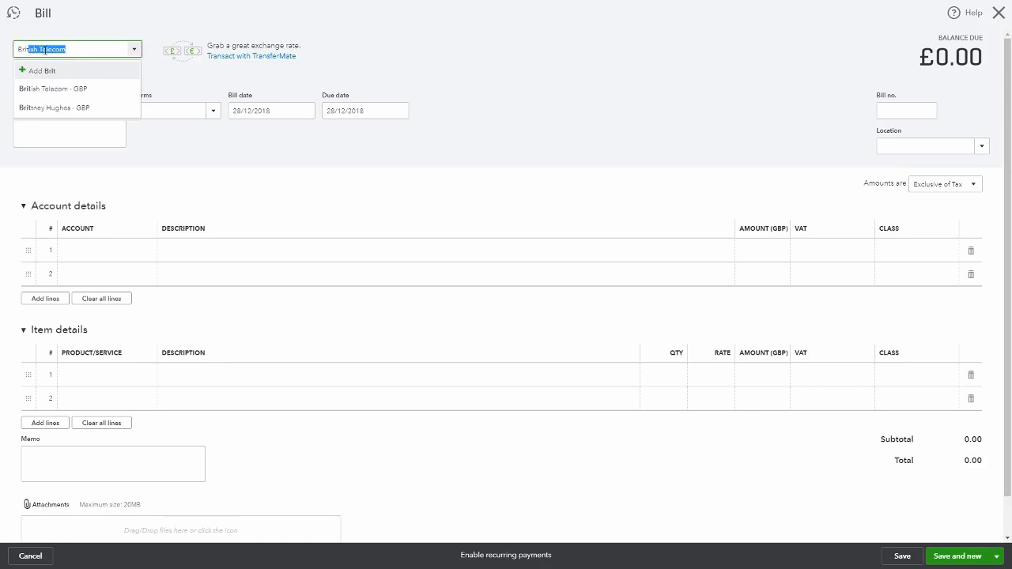
left_click(70, 47)
left_click(86, 93)
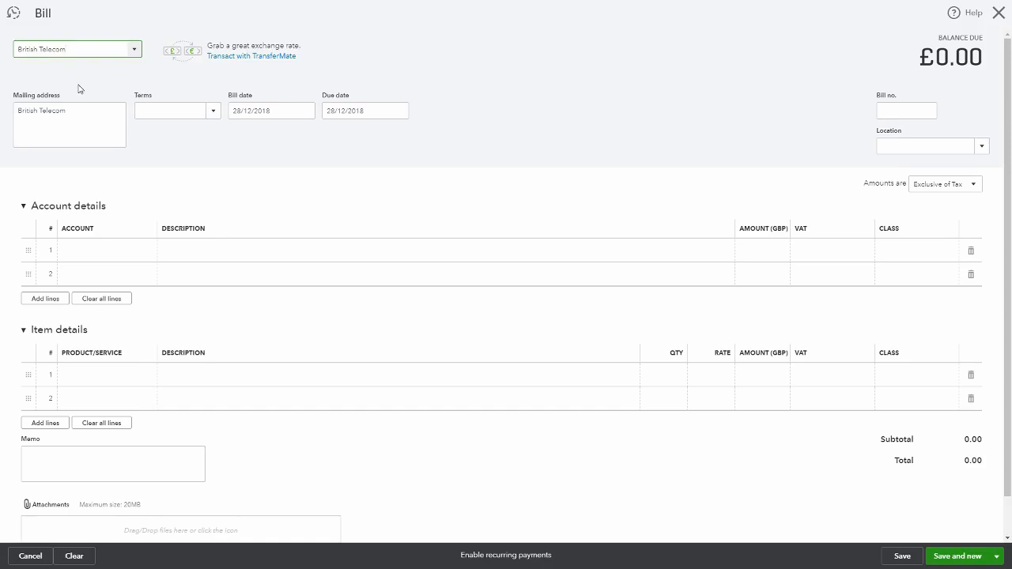
left_click(211, 116)
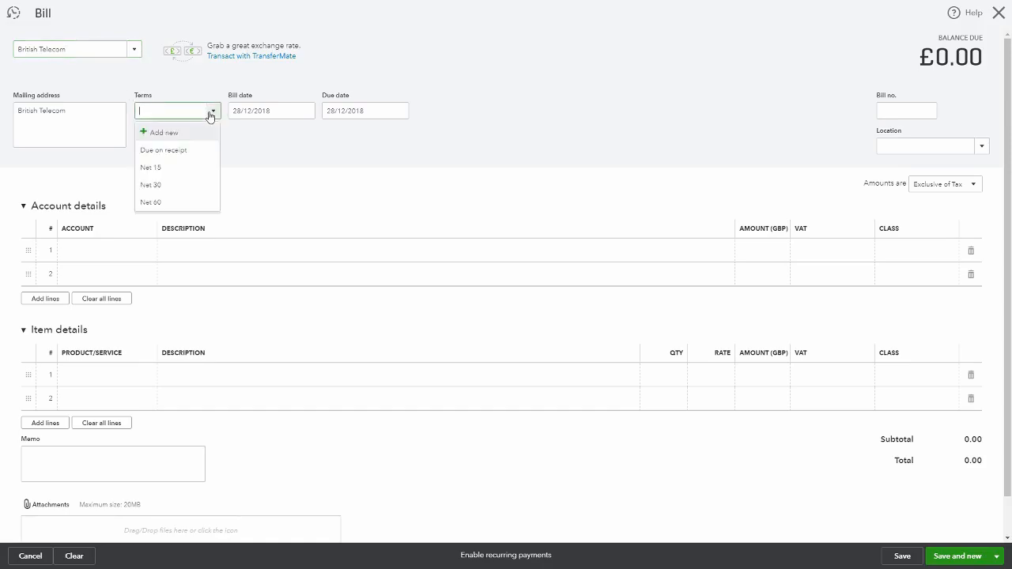
left_click(154, 185)
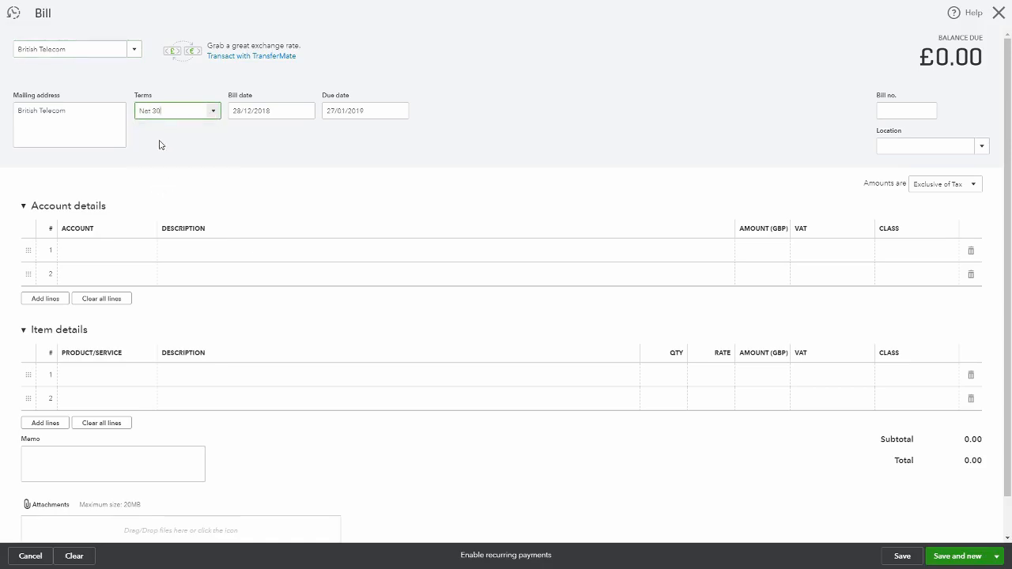
Set the bill date to 14/12/2018 and the bill number to 123456
left_click(304, 111)
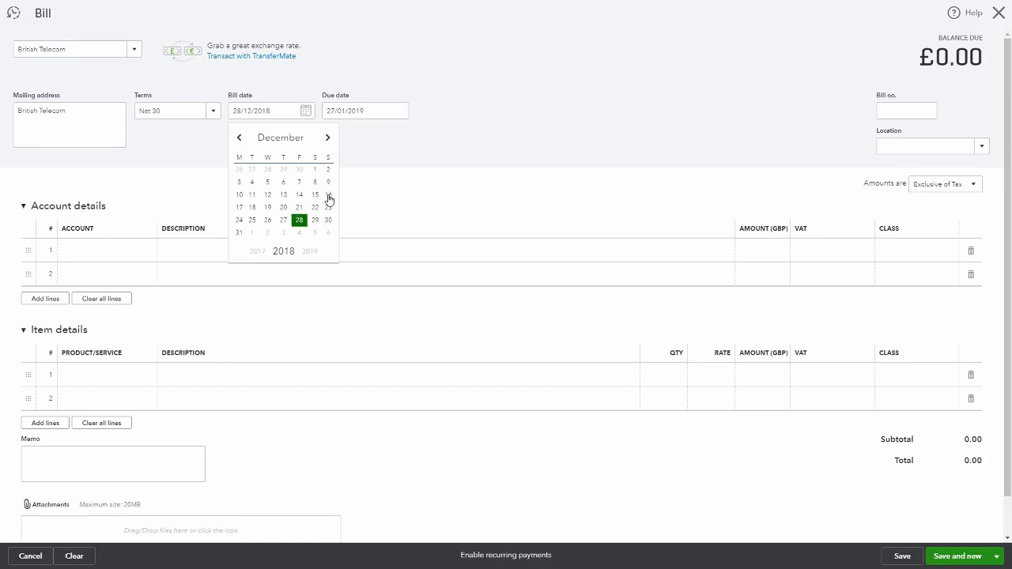
left_click(329, 199)
left_click(303, 111)
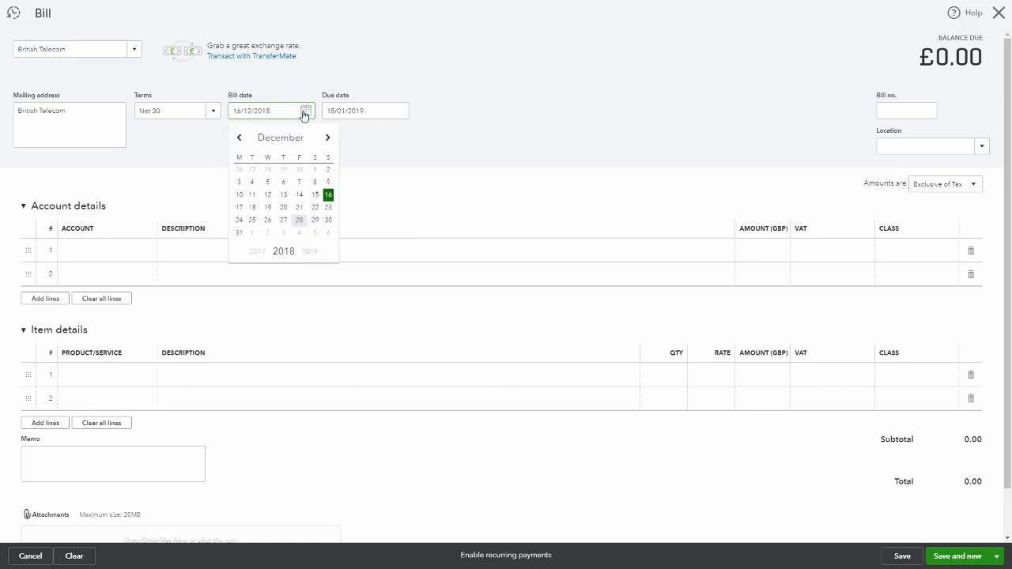
left_click(299, 194)
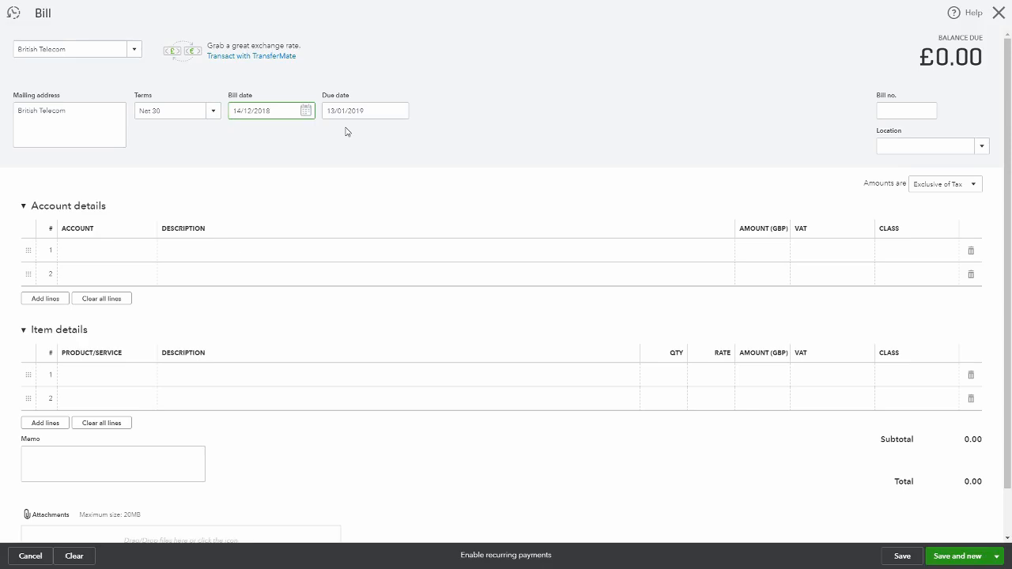
left_click(903, 114)
type("123456")
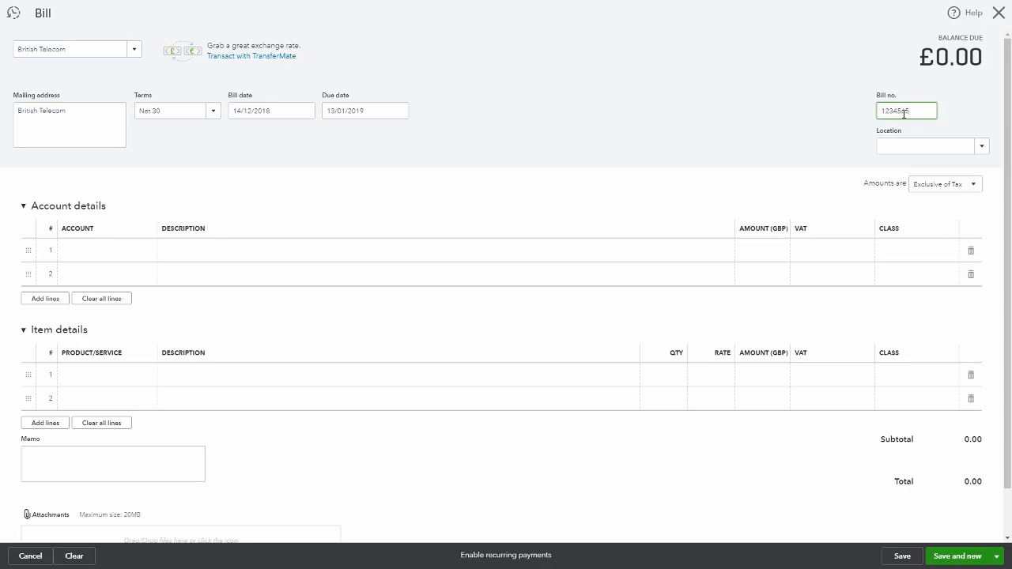
Set the first account line of the bill to Telephone Expense
left_click(800, 109)
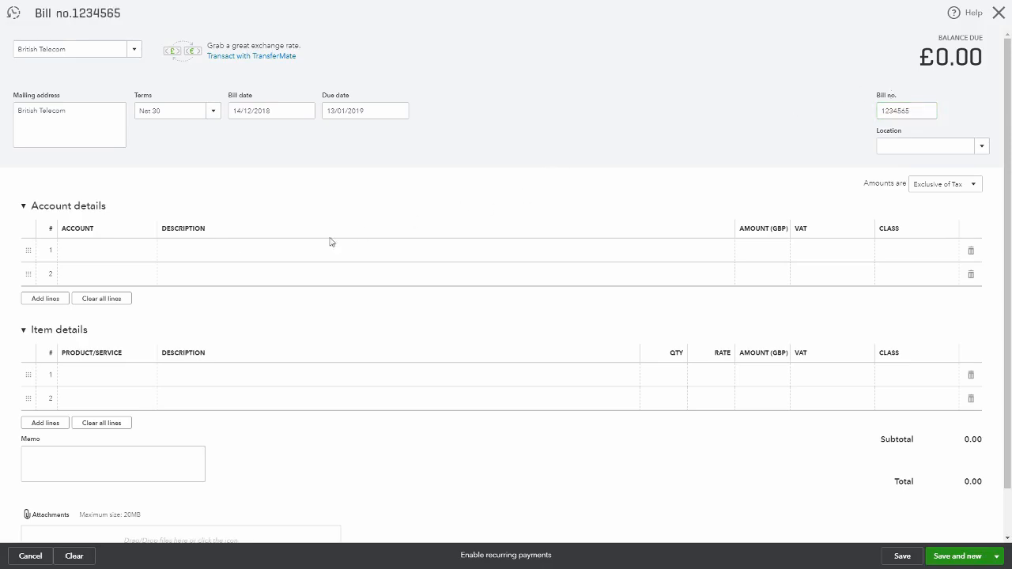
left_click(126, 251)
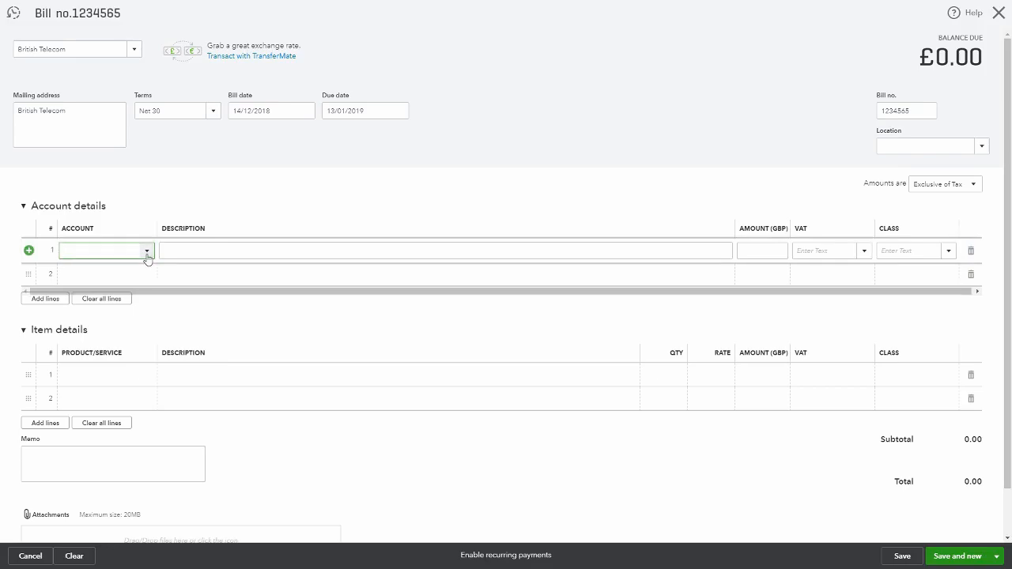
left_click(147, 252)
left_click(112, 253)
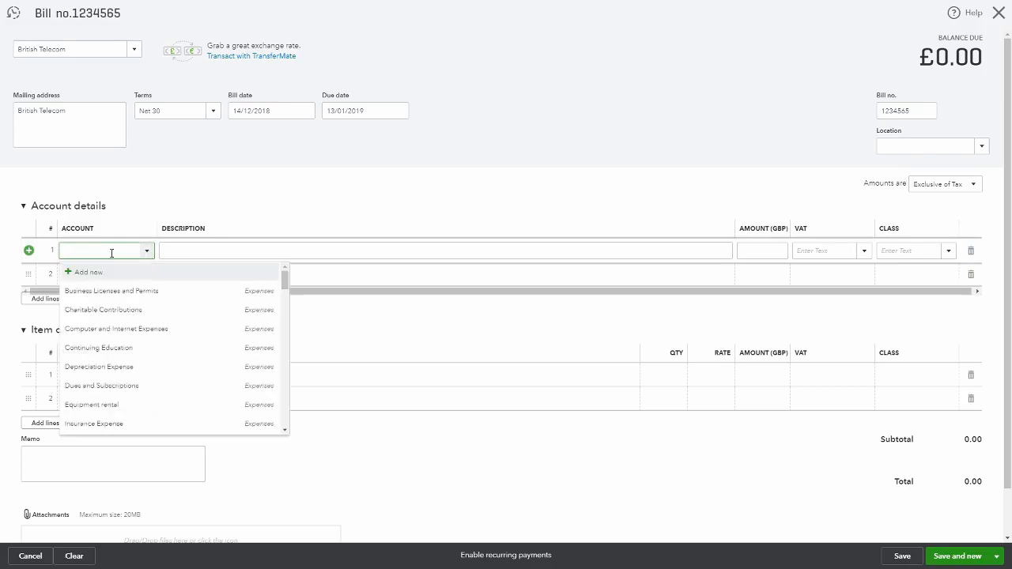
type("Telephone Expense")
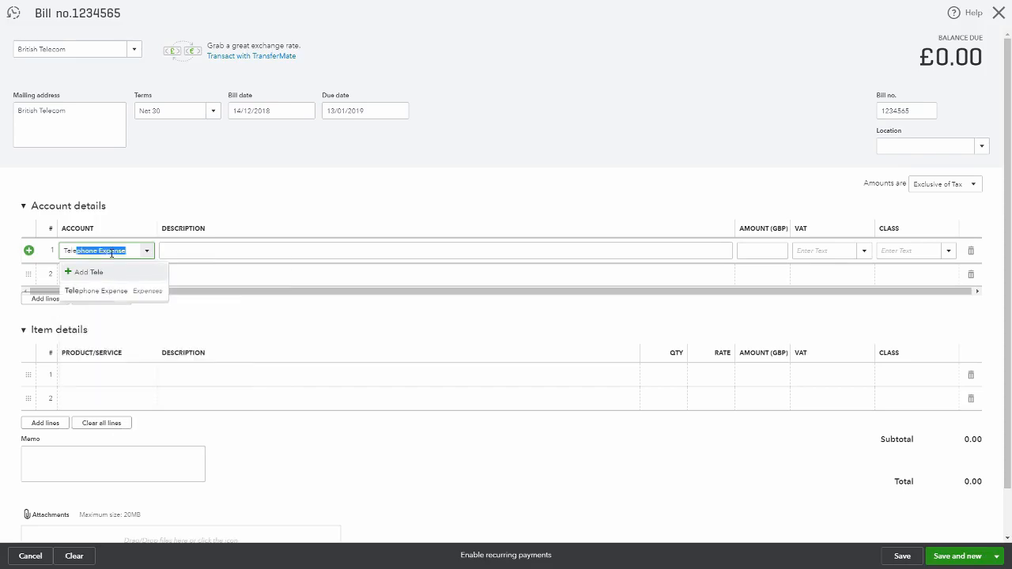
left_click(103, 290)
left_click(168, 250)
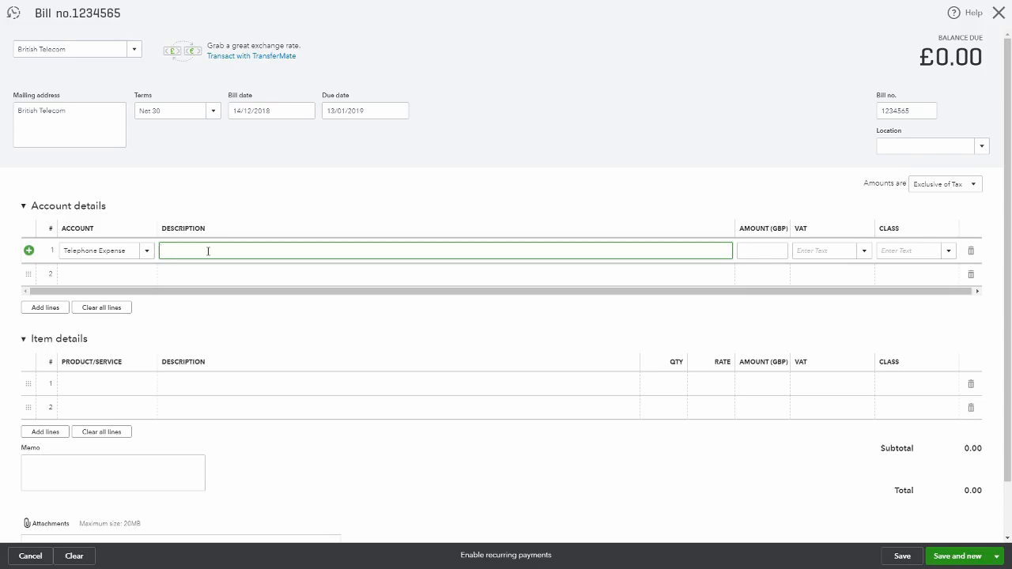
Enter the line description "Calls 2 November to 1st December 2018" and an amount of 125
type("Calls 2 November to 1st December 2018")
key("Tab")
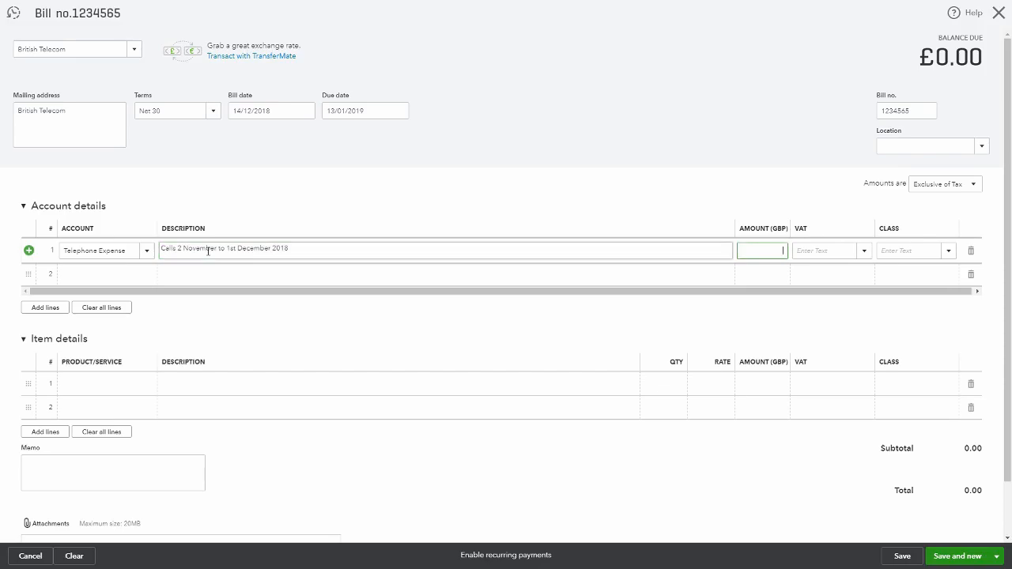
type("125")
key("Tab")
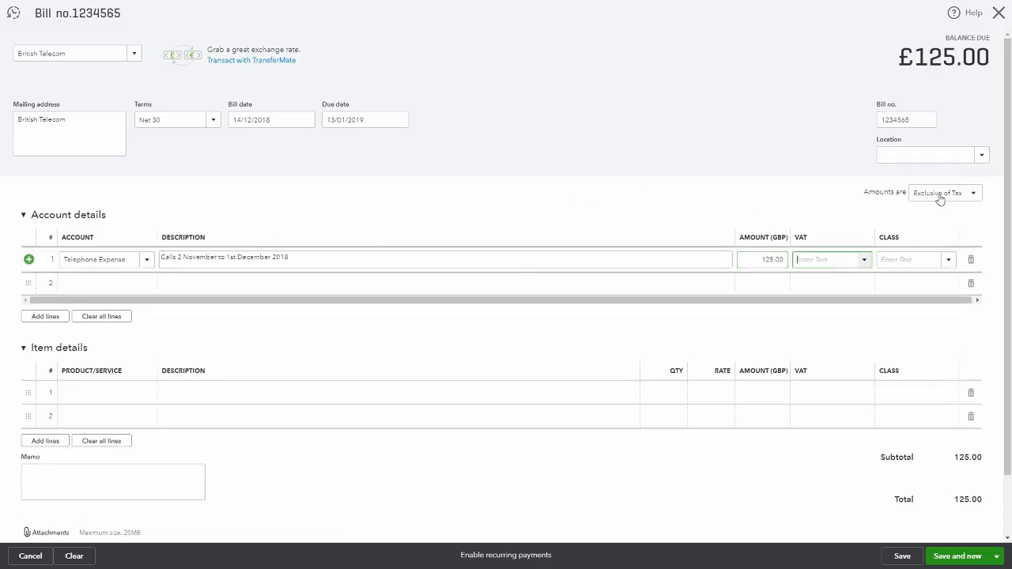
Set the line's VAT code to 20.0% S, keeping amounts exclusive of tax
left_click(971, 198)
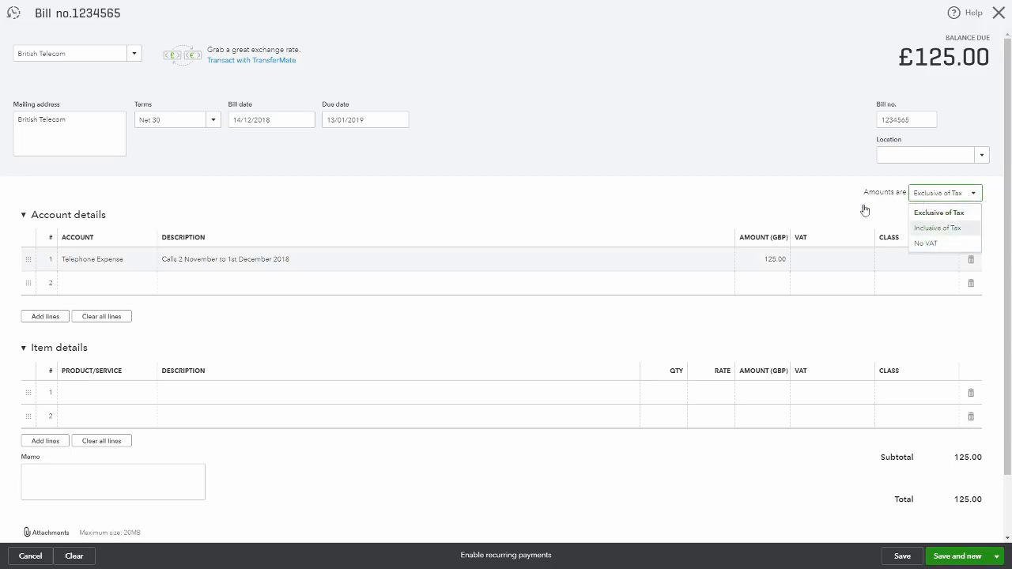
left_click(747, 190)
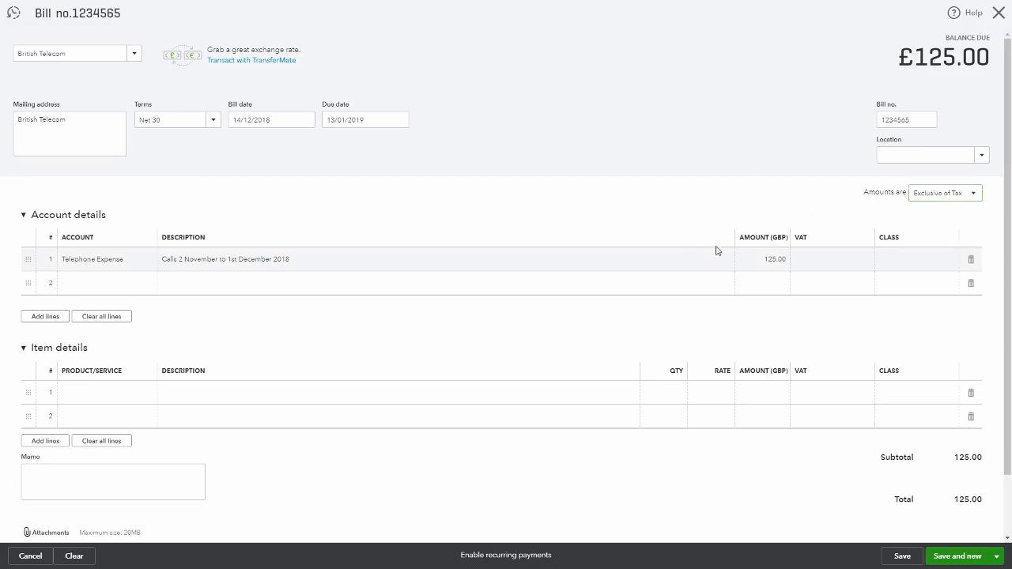
left_click(833, 266)
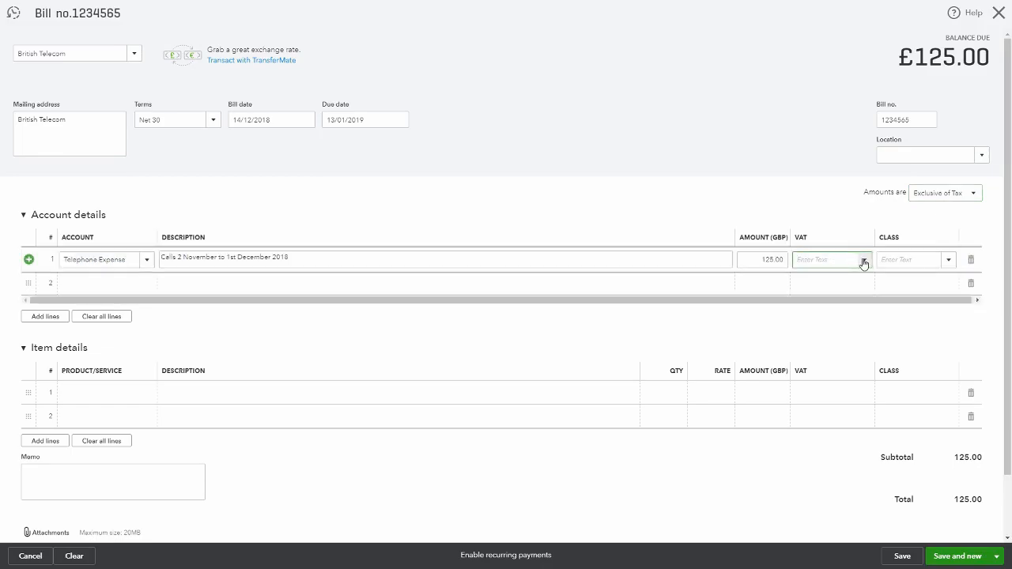
left_click(863, 261)
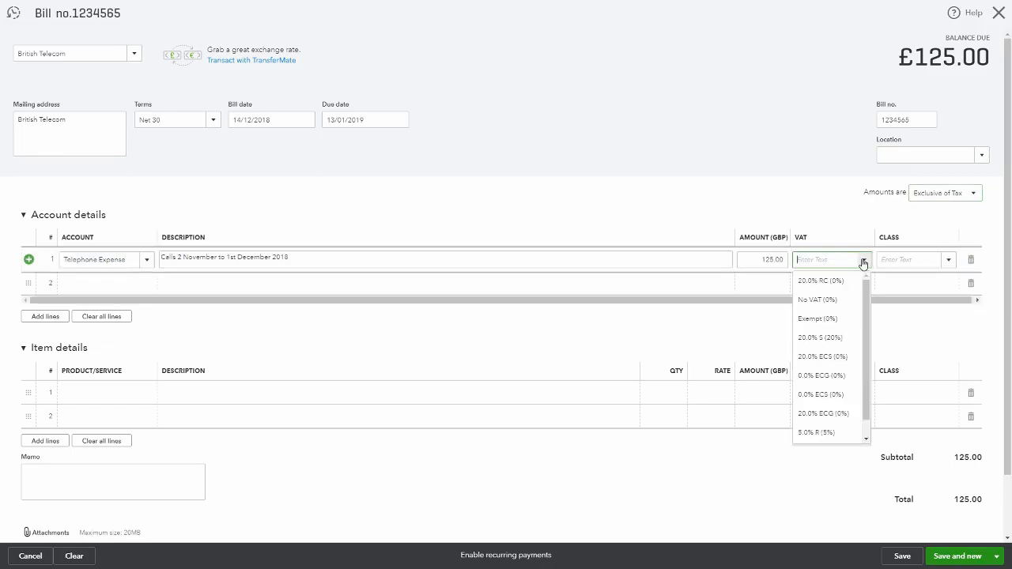
left_click(832, 338)
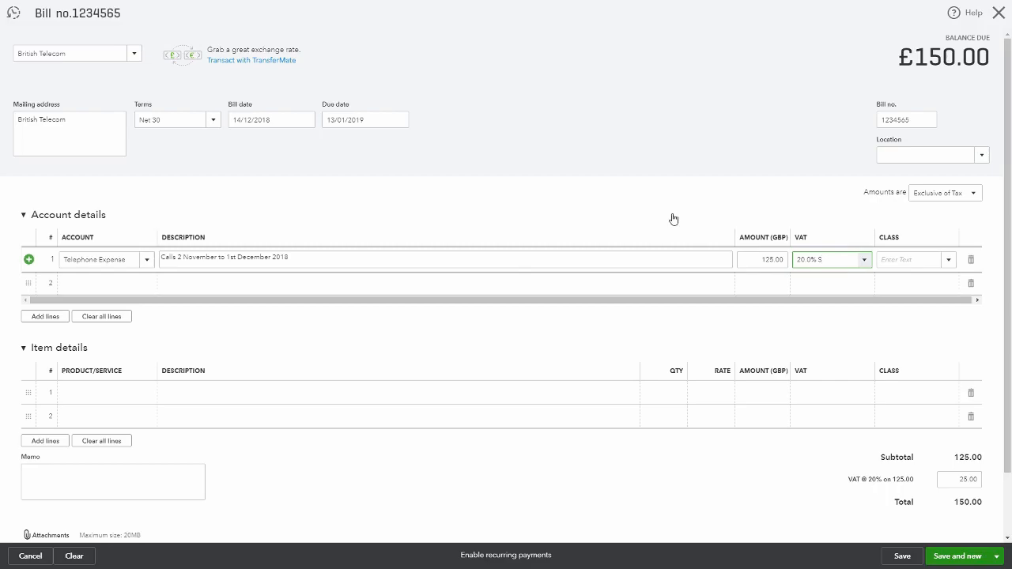
Review the VAT total and collapse and expand the Account details and Item details sections
scroll(673, 219, "down", 2)
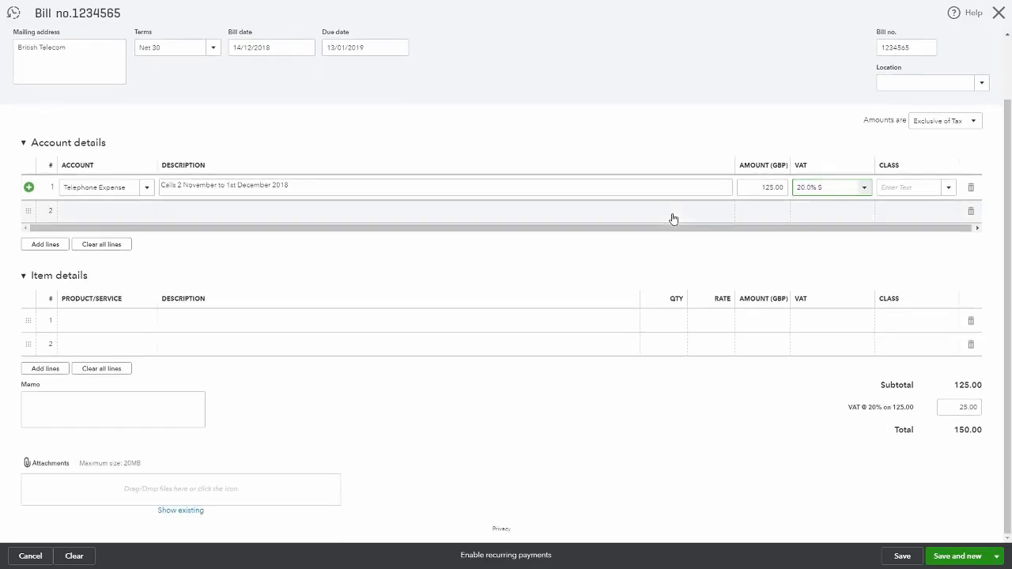
left_click(950, 408)
left_click(725, 433)
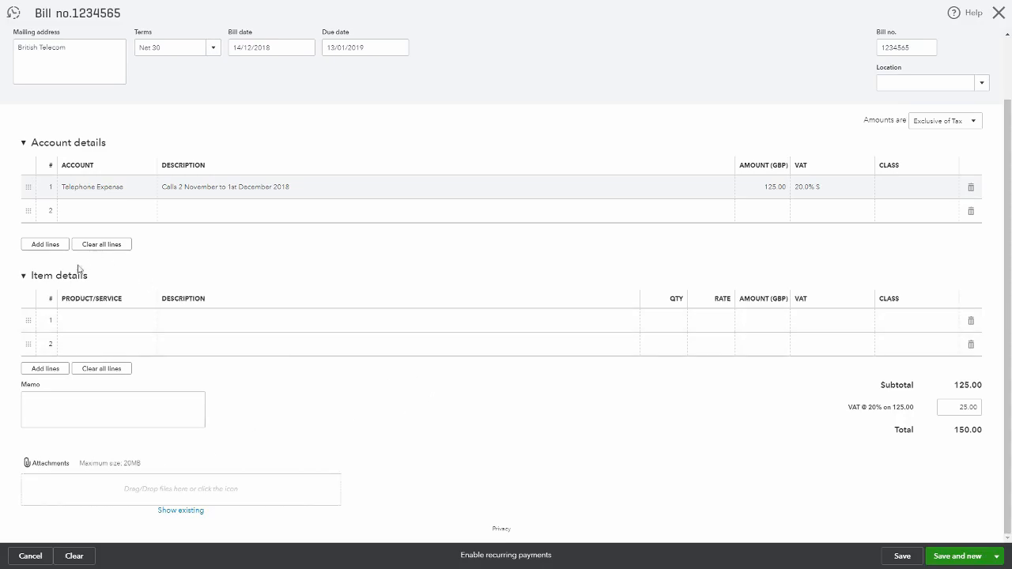
left_click(23, 278)
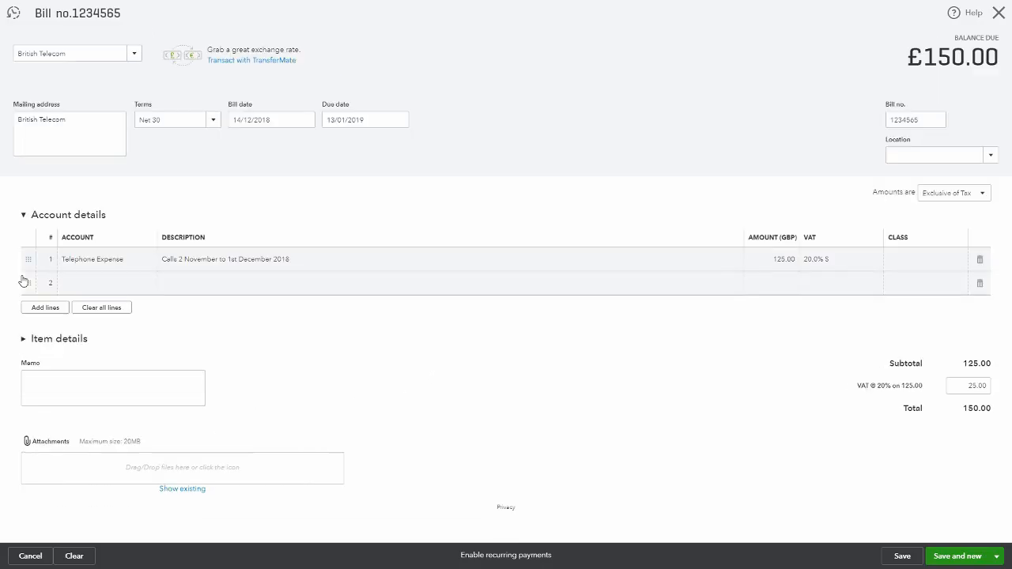
left_click(24, 339)
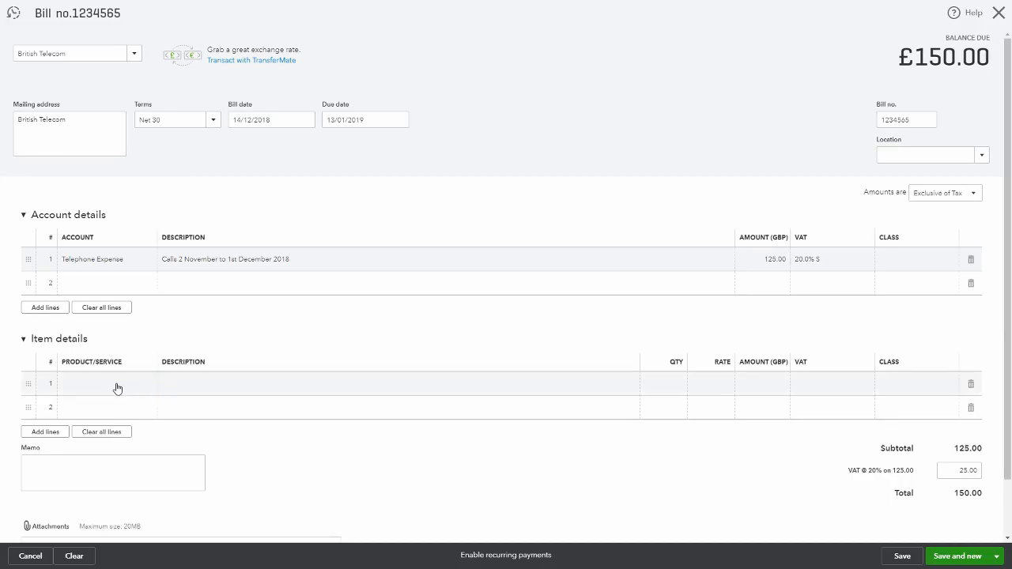
left_click(23, 216)
left_click(24, 255)
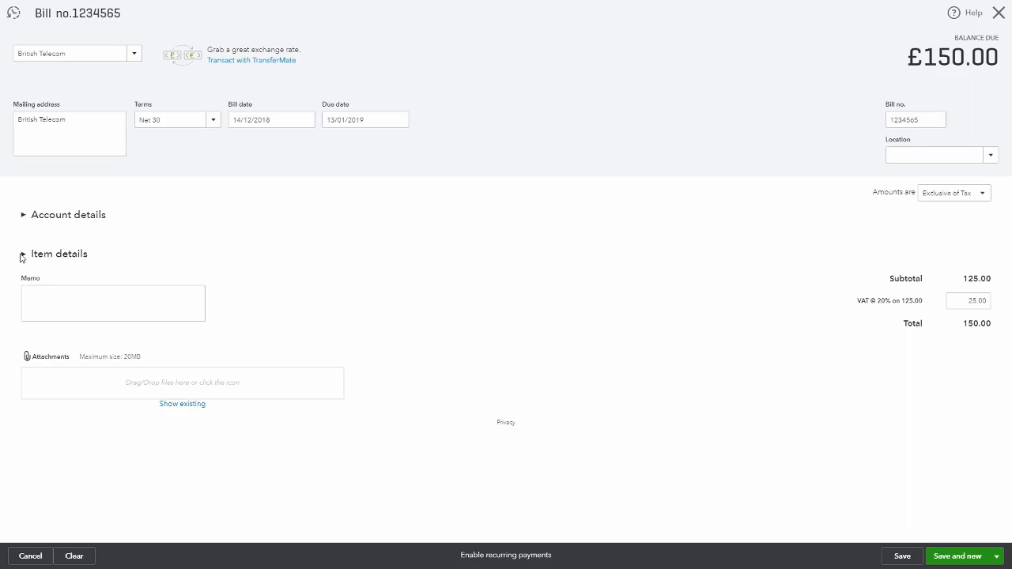
left_click(23, 256)
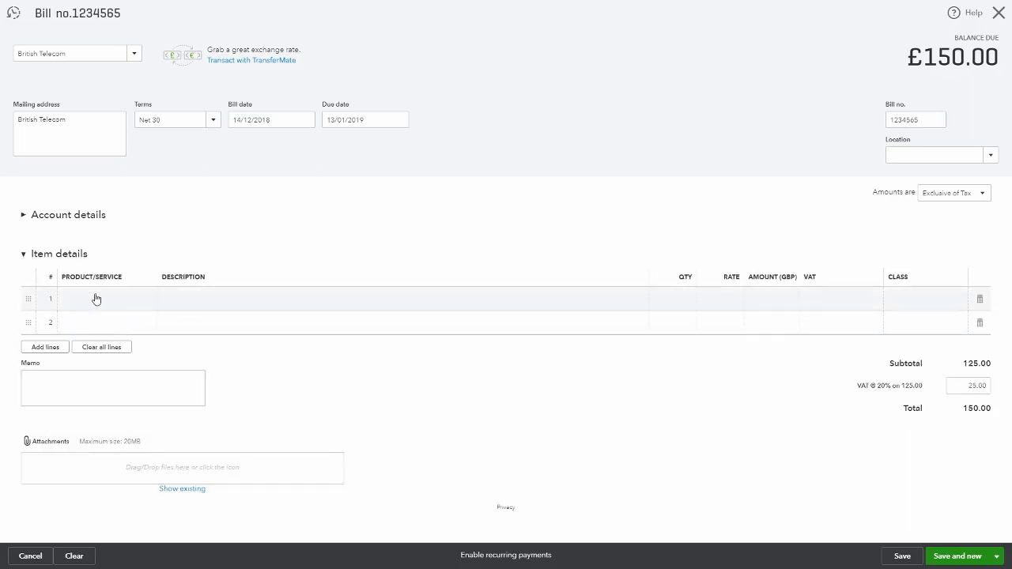
left_click(24, 216)
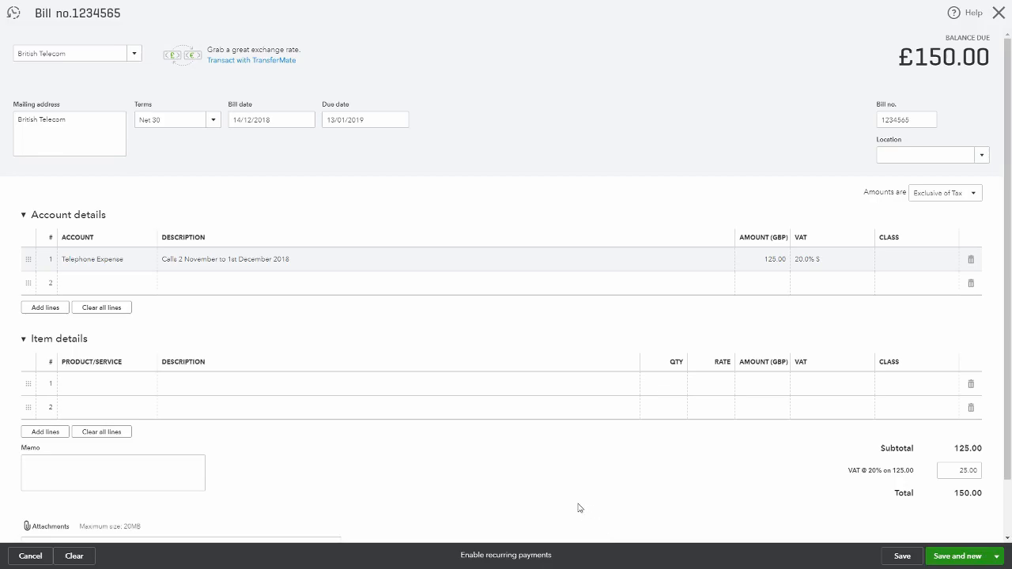
Save the bill and start a new one, then reopen the British Telecom bill from the recent bills list
left_click(996, 556)
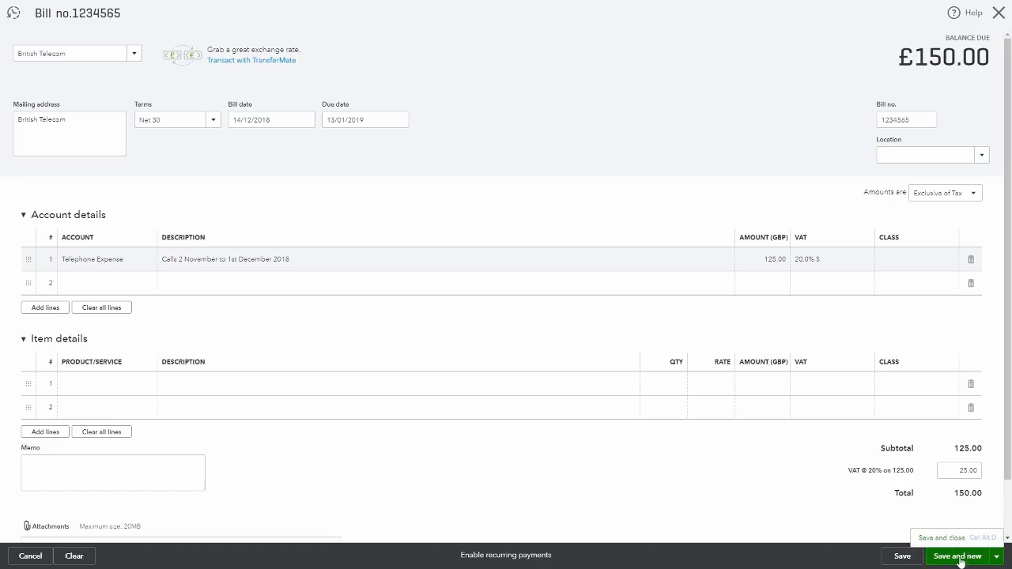
left_click(960, 558)
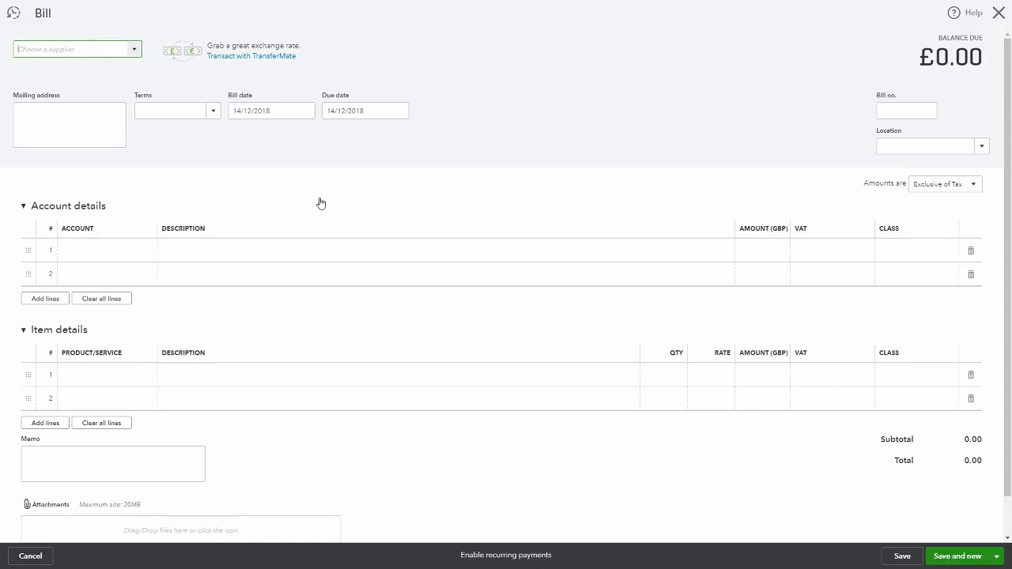
left_click(15, 16)
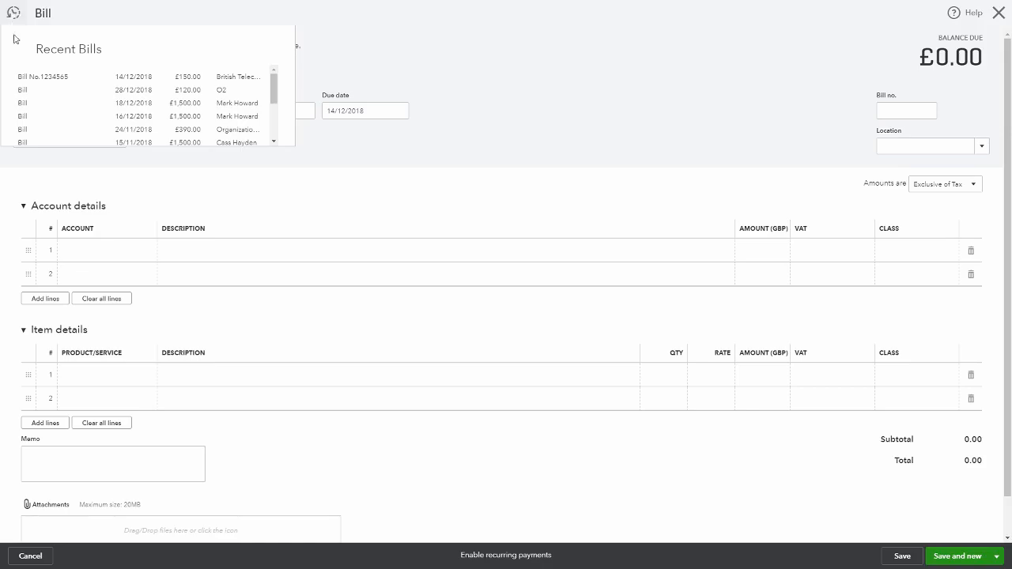
left_click(125, 79)
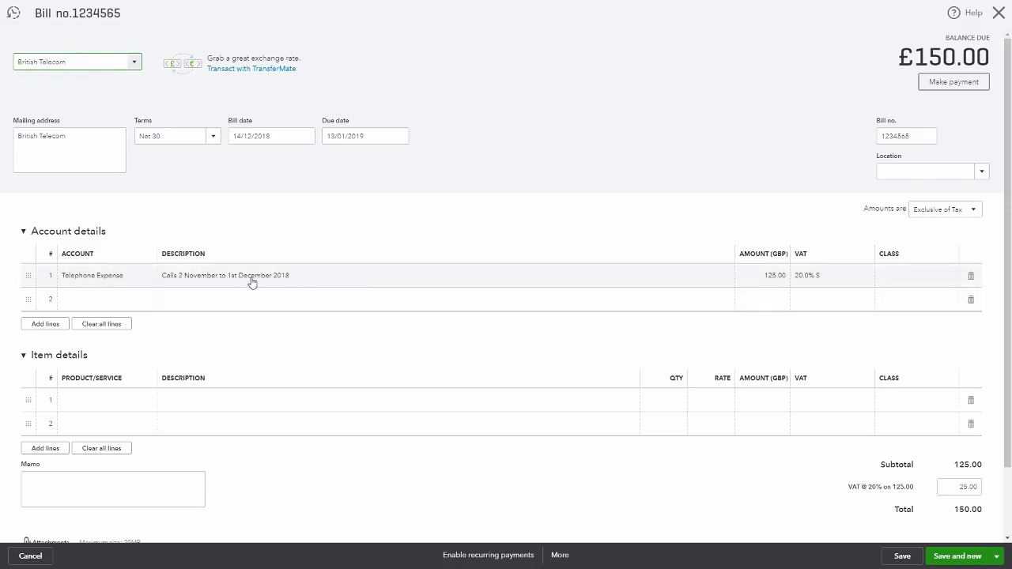
Change the line description to "Calls 2 October to 1st December 2018" and save the bill
left_click(209, 279)
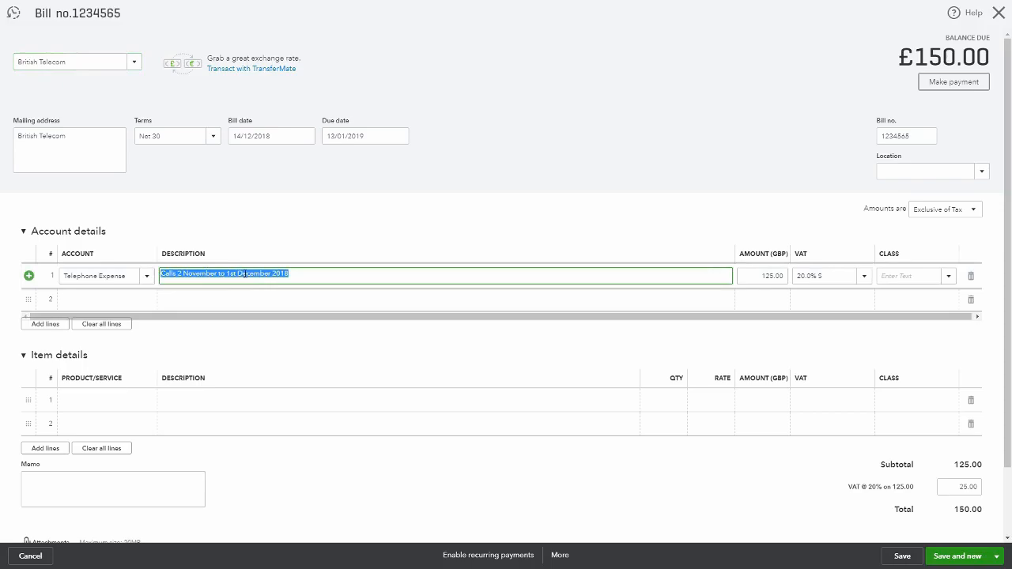
left_click(213, 274)
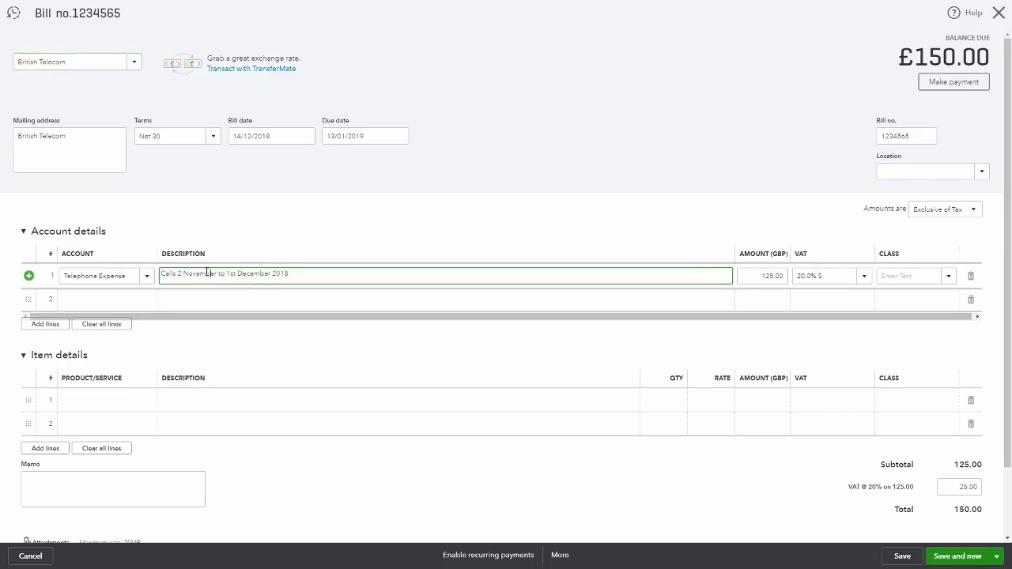
key("BackSpace")
key("BackSpace")
key("BackSpace")
key("BackSpace")
key("BackSpace")
type("Octo")
left_click(446, 192)
scroll(602, 222, "down", 1)
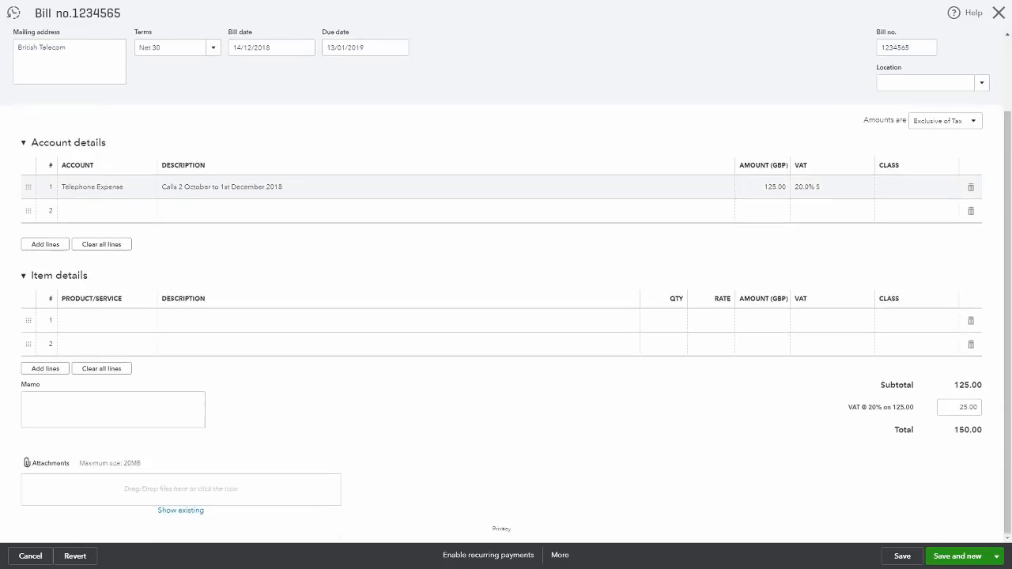
left_click(914, 559)
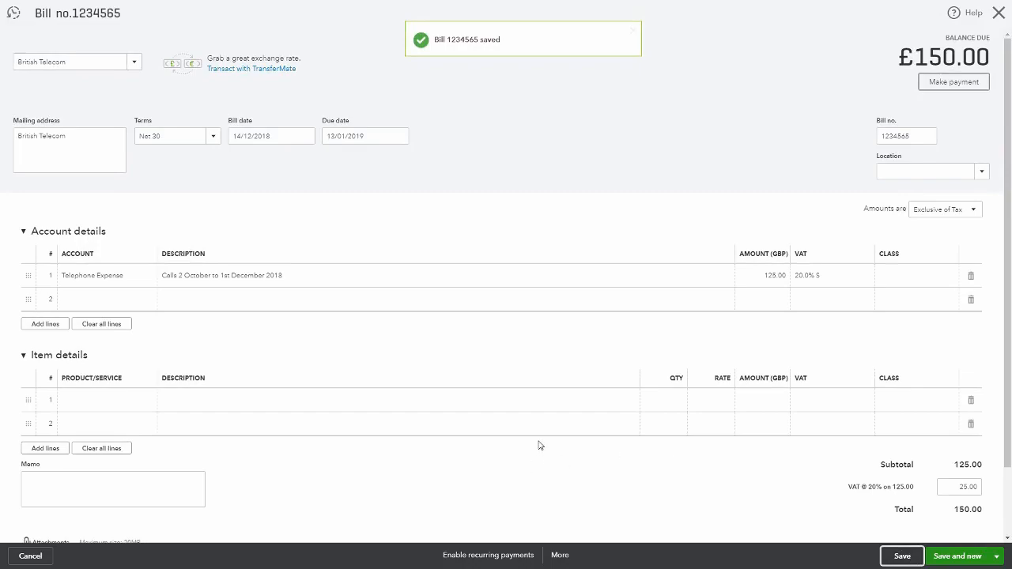
scroll(539, 445, "down", 2)
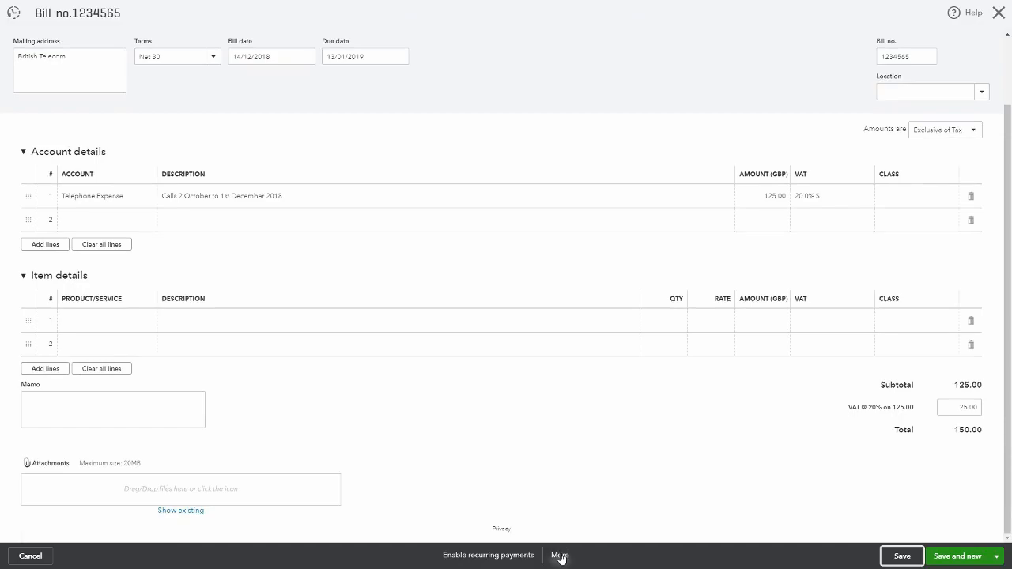
left_click(559, 556)
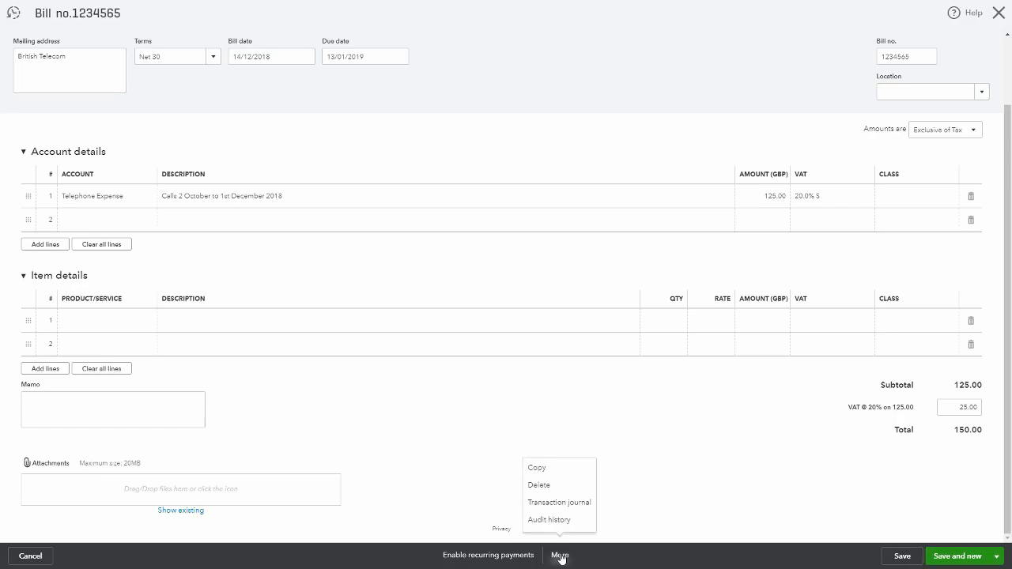
left_click(545, 488)
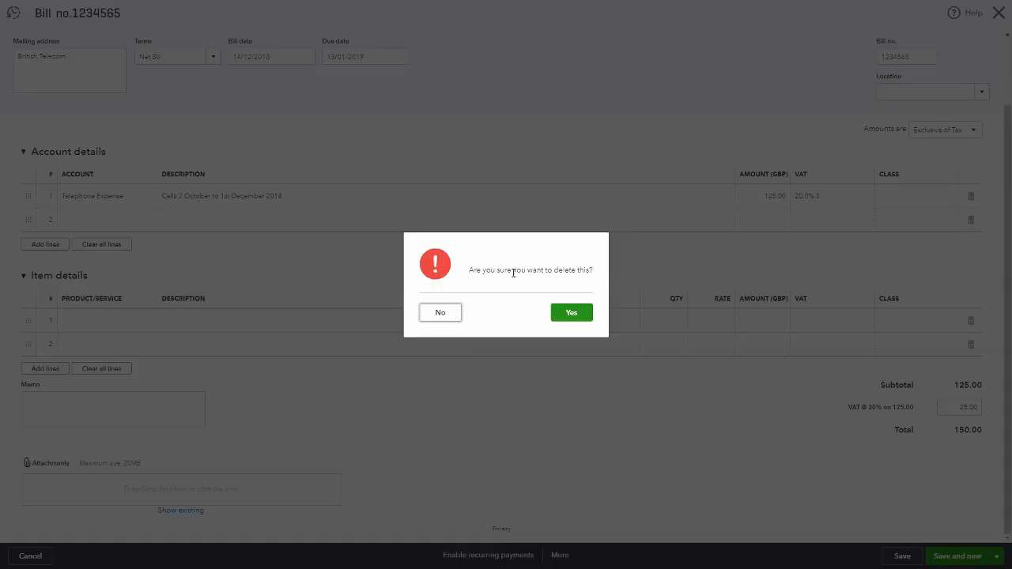
left_click(440, 313)
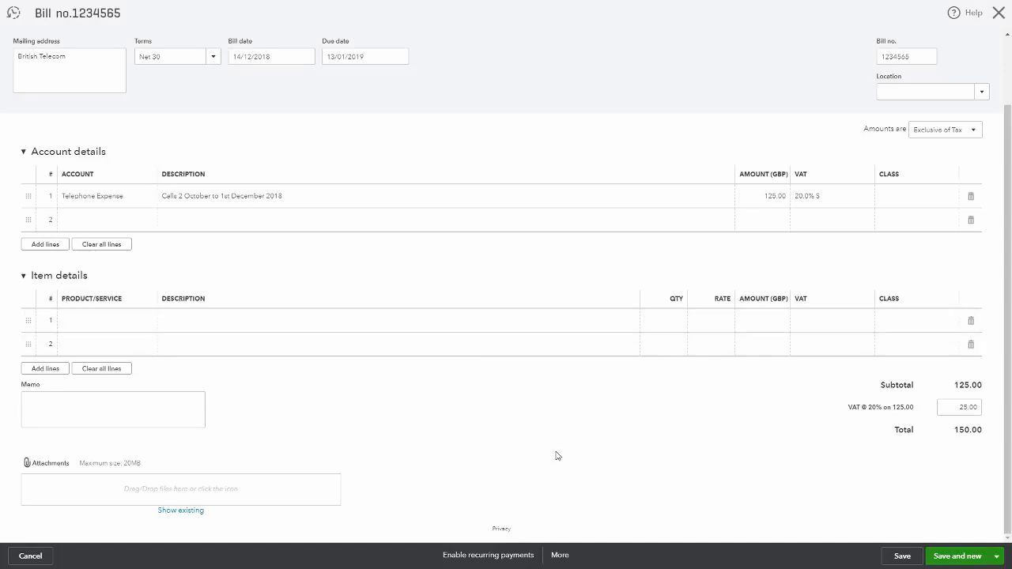
Make a copy of the bill and save the copy
left_click(559, 556)
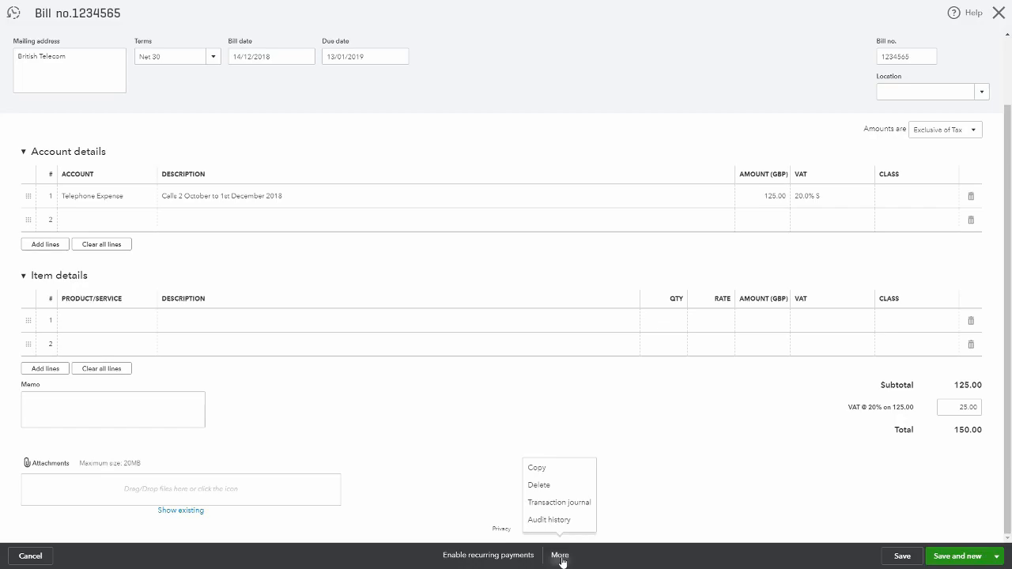
left_click(542, 471)
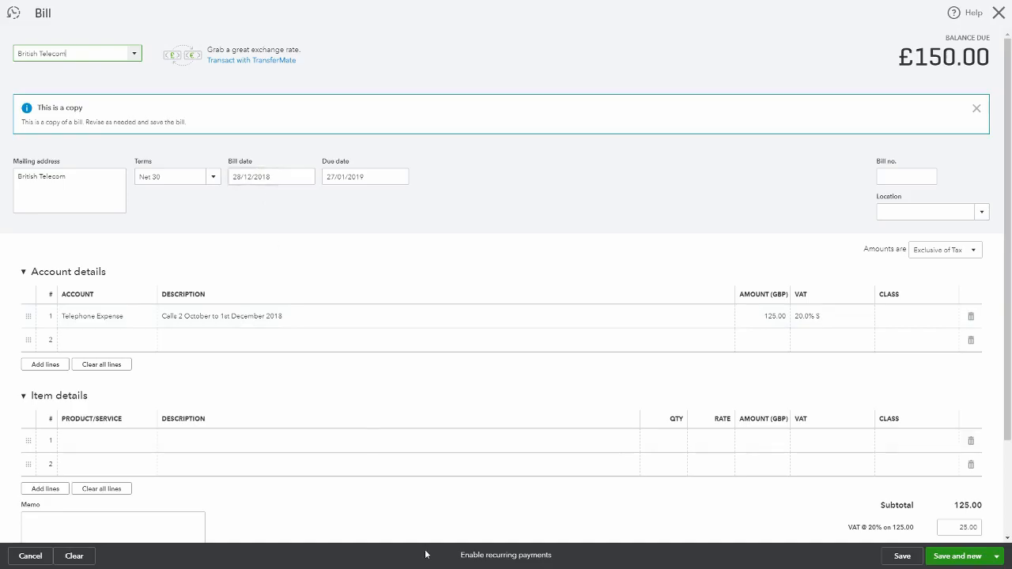
left_click(904, 558)
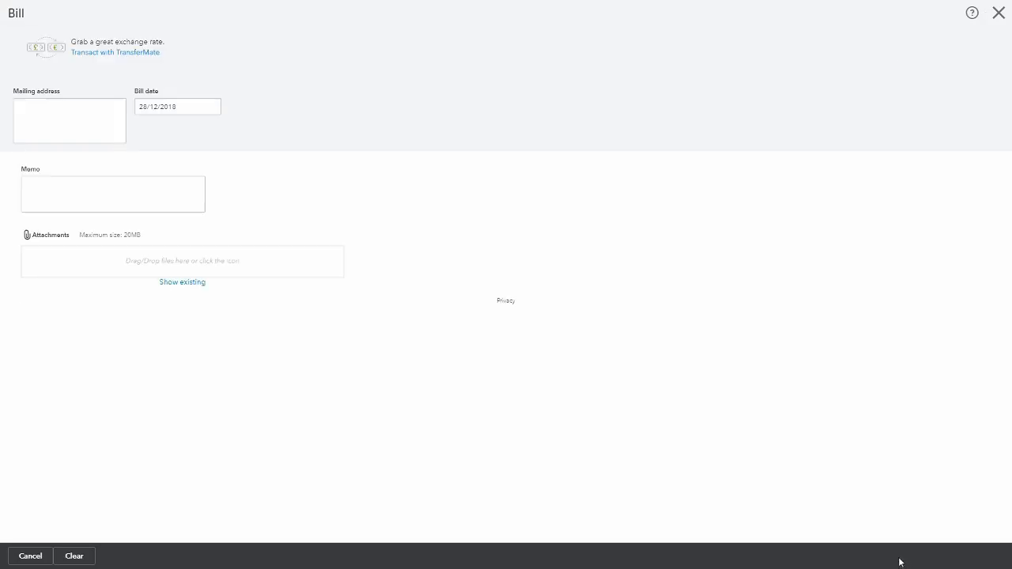
Open the transaction journal report for the British Telecom bill
left_click(561, 557)
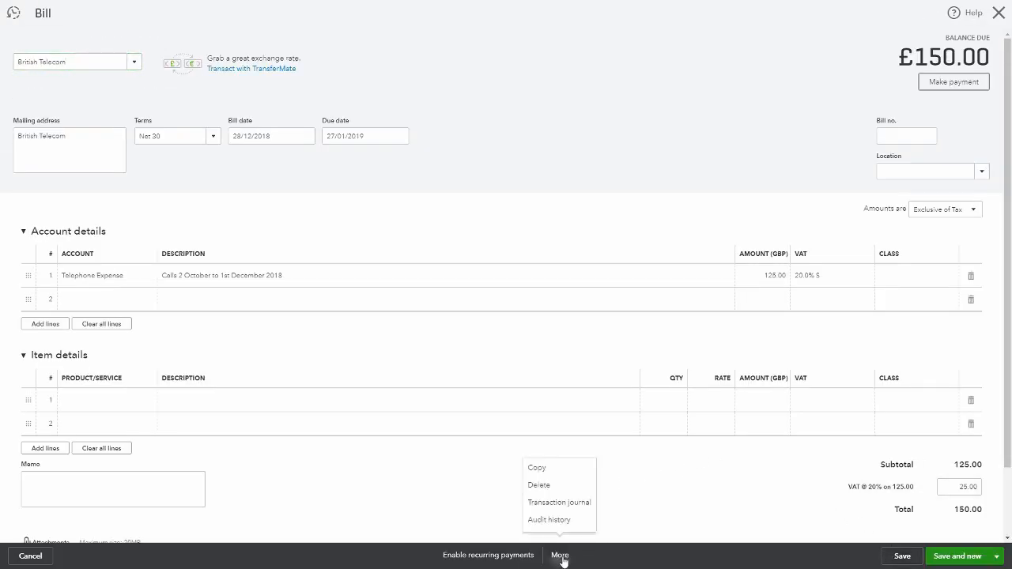
left_click(568, 506)
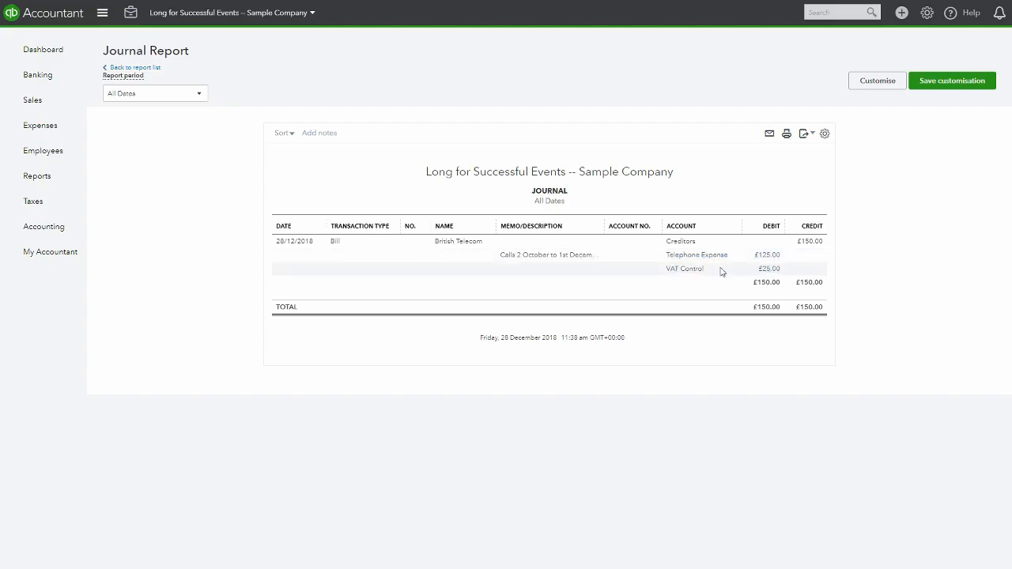
Go to Banking and search for a bank named Cly in the Add account dialog, then clear the search and close it
left_click(37, 54)
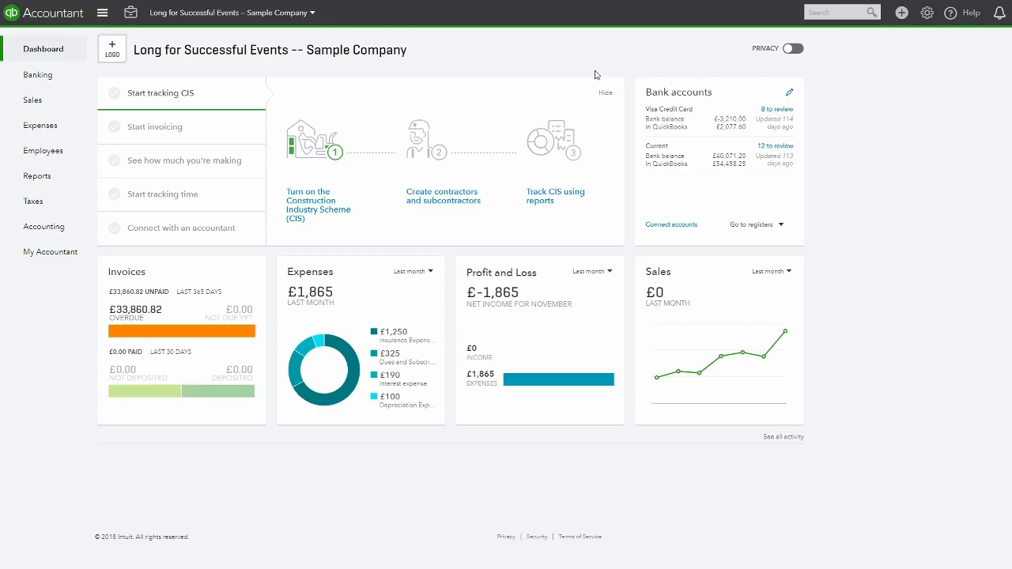
mouse_move(32, 76)
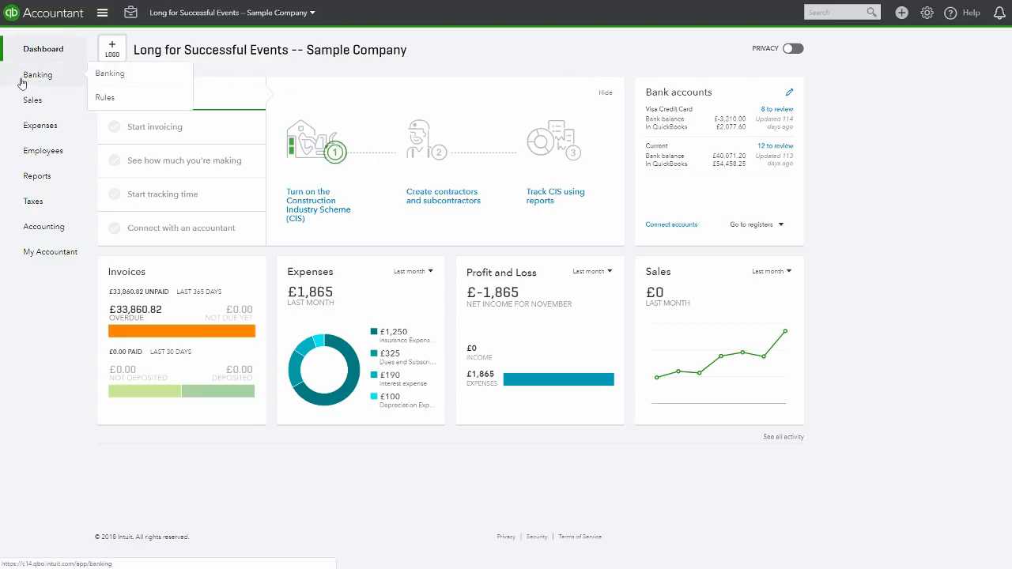
left_click(21, 83)
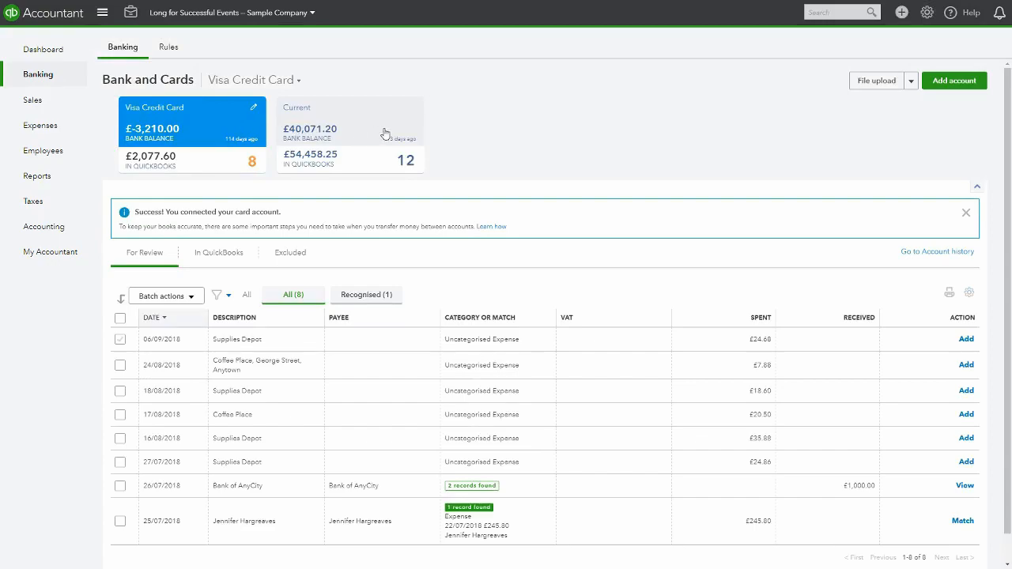
left_click(954, 82)
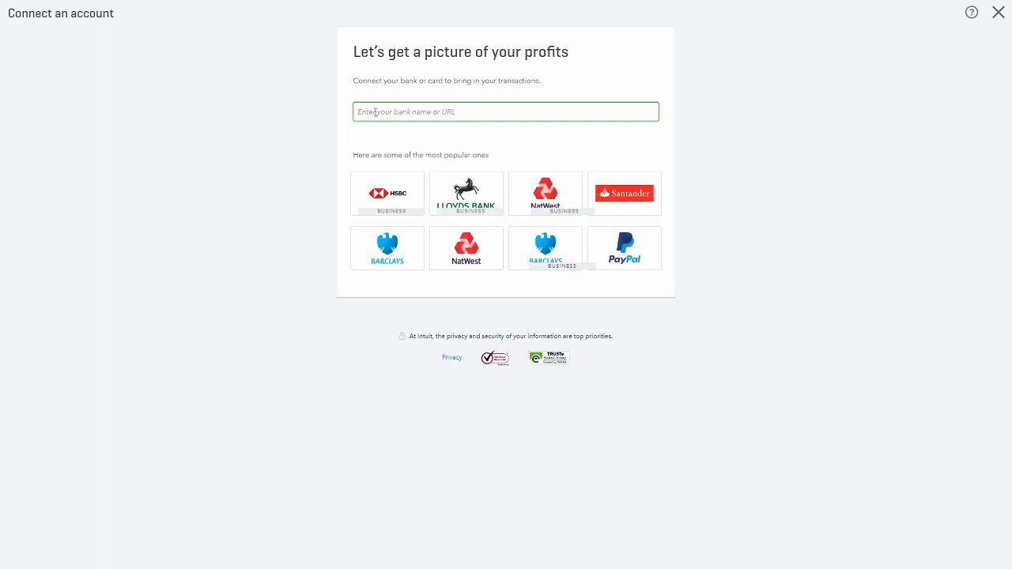
type("Cly")
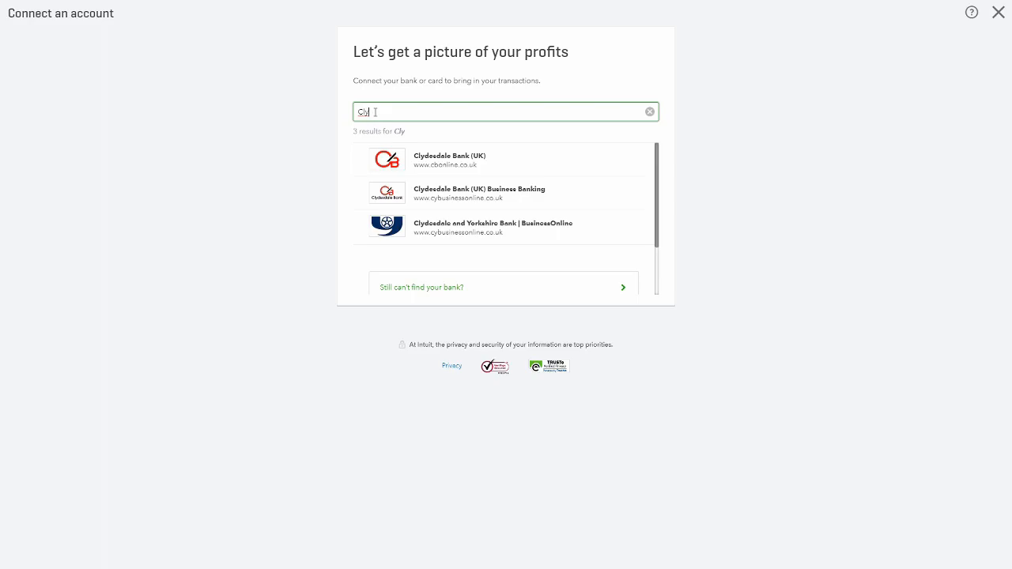
left_click(650, 116)
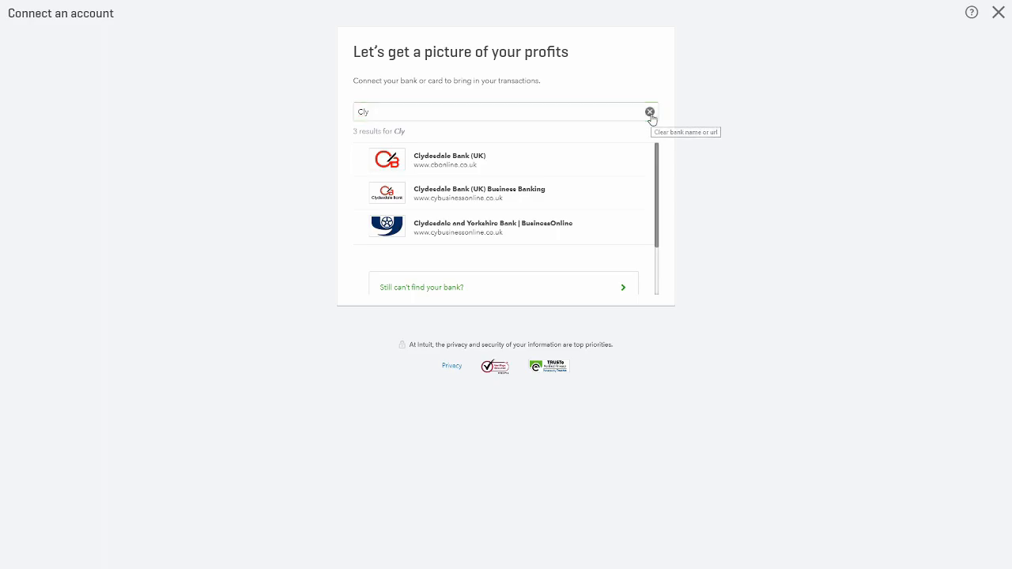
left_click(1005, 11)
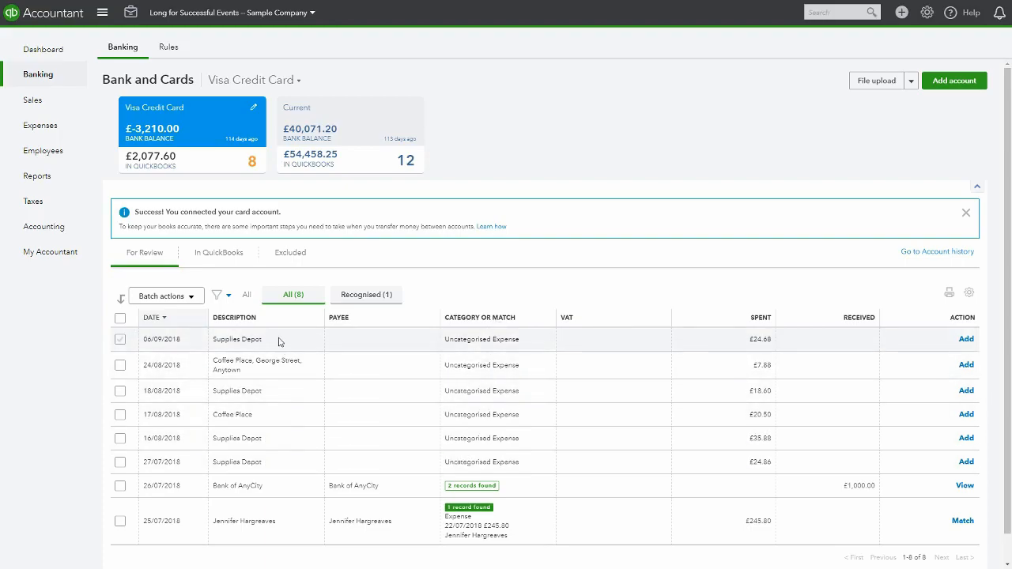
Expand the 06/09/2018 Supplies Depot transaction and set its category to Office Supplies
left_click(535, 344)
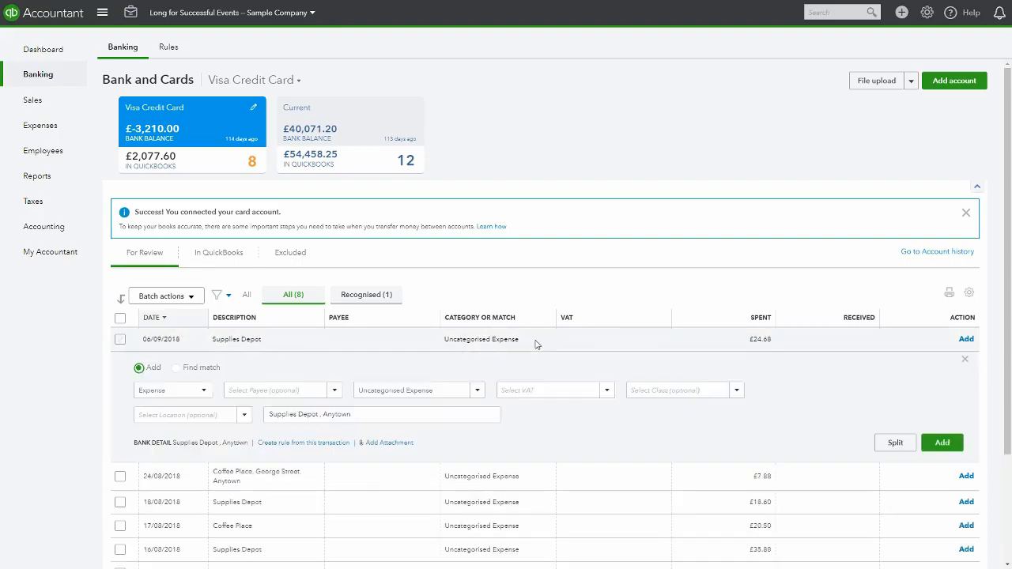
left_click(449, 393)
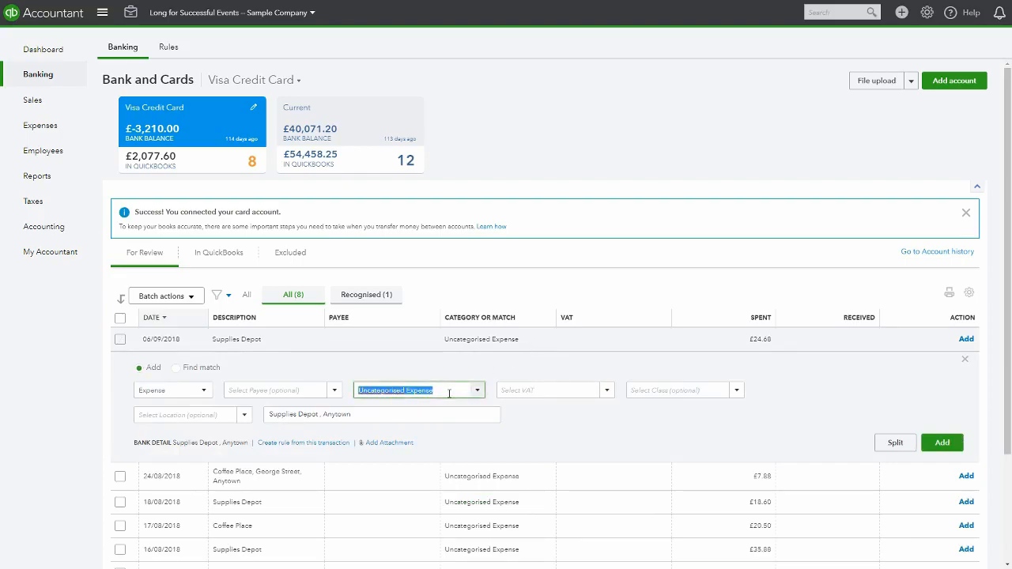
type("Office Supplies")
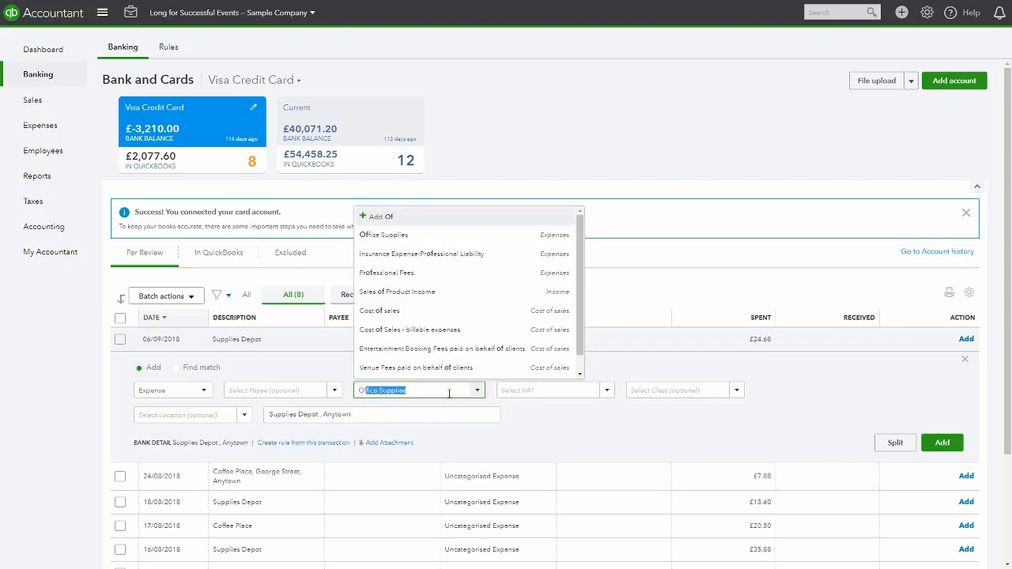
key("Return")
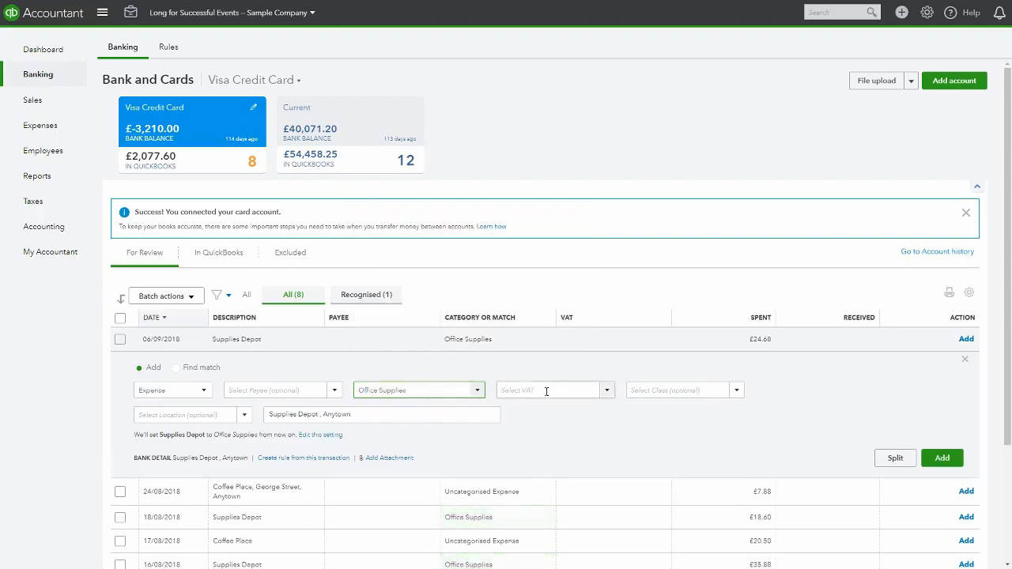
Set its VAT to 20.0% S (Purchases), make that the default for Office Supplies, and add the transaction
left_click(547, 390)
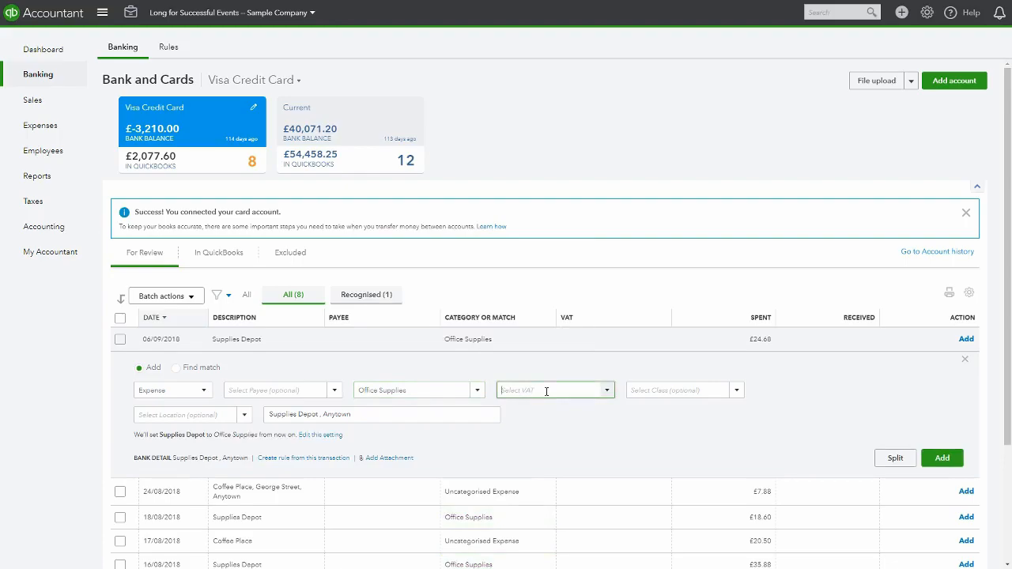
left_click(608, 396)
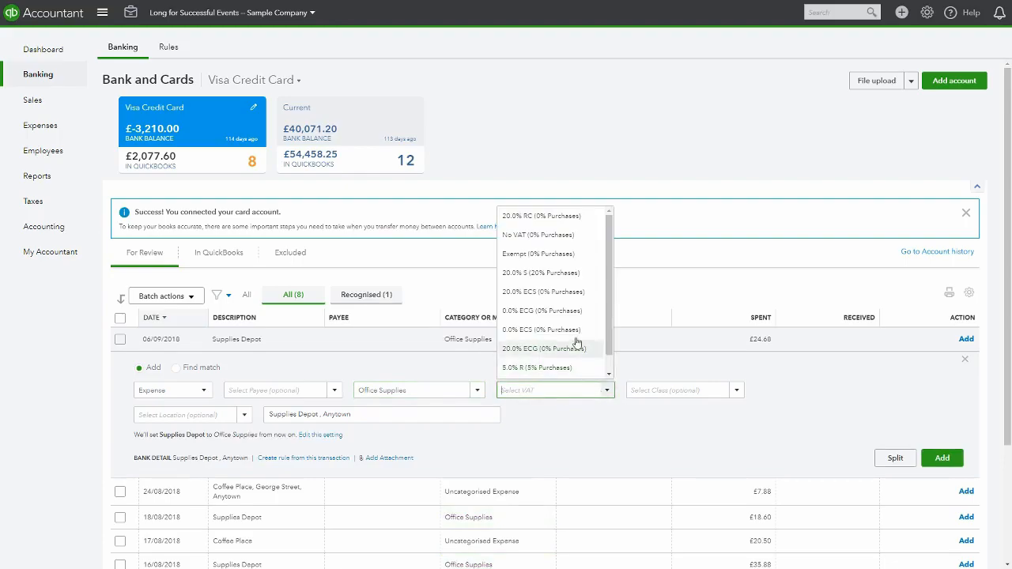
left_click(568, 273)
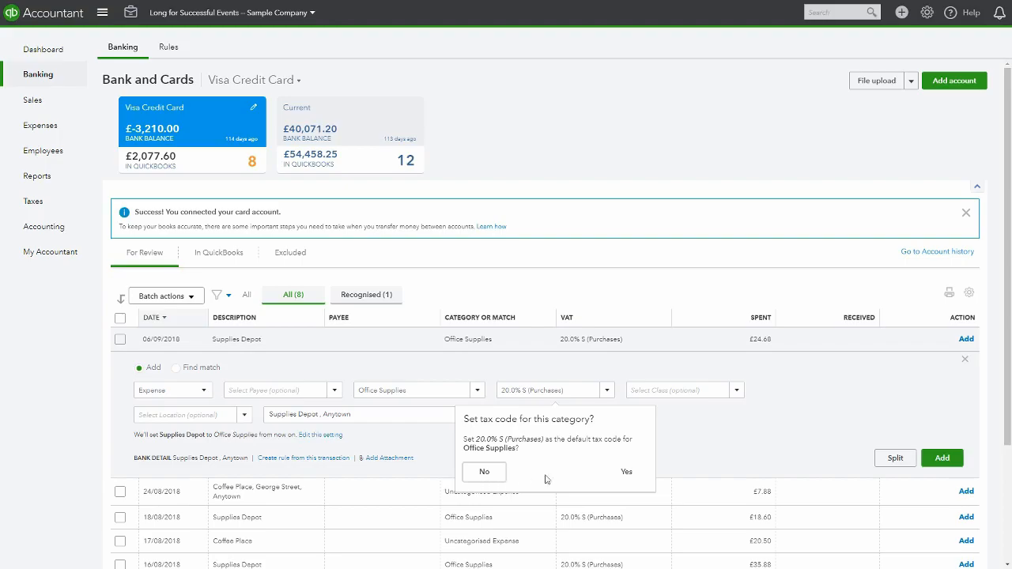
left_click(624, 476)
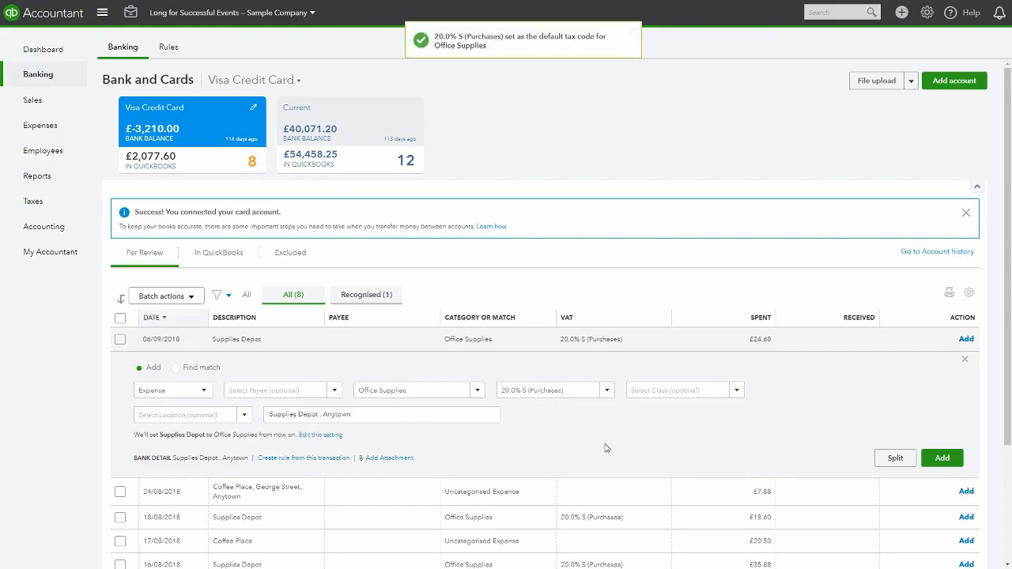
scroll(605, 448, "down", 1)
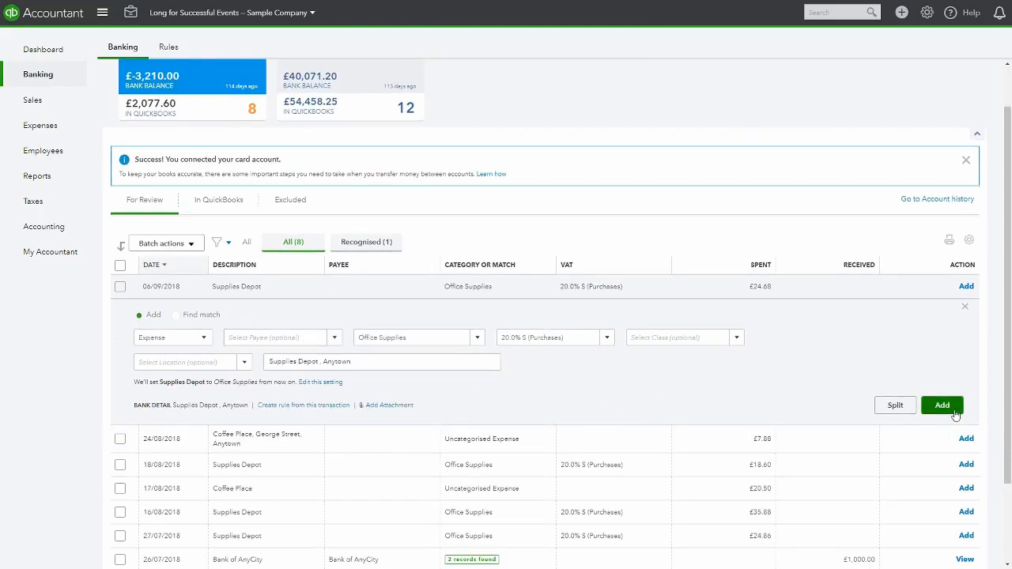
left_click(942, 404)
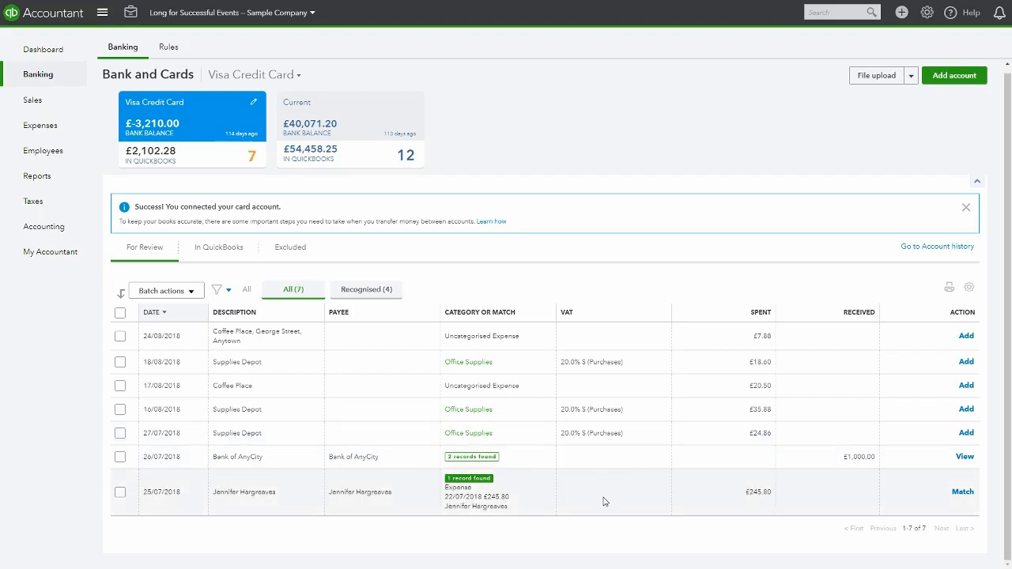
Show the recognised transactions and match the 25/07/2018 £245.80 transaction to its found expense record
scroll(540, 555, "up", 1)
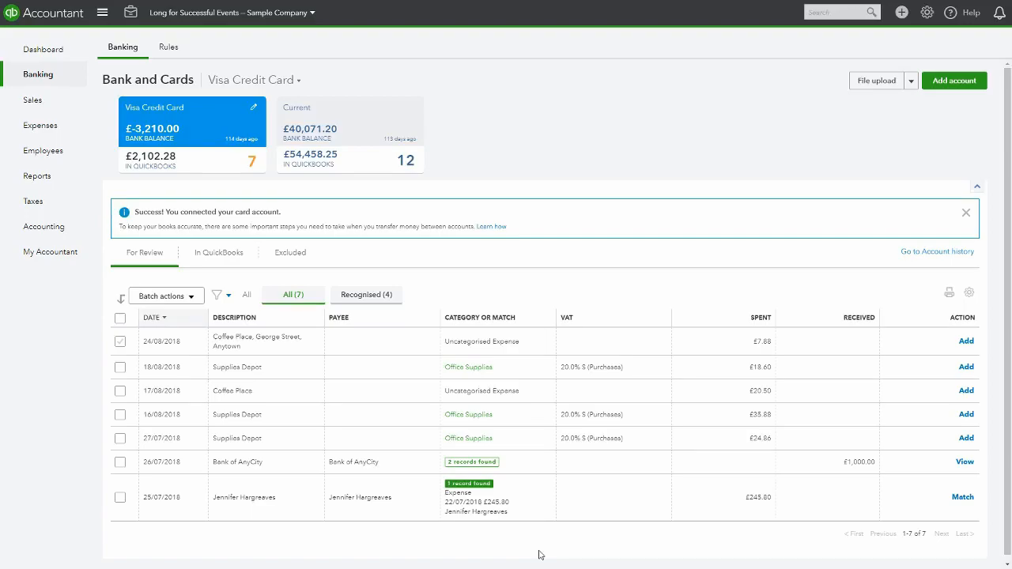
left_click(354, 297)
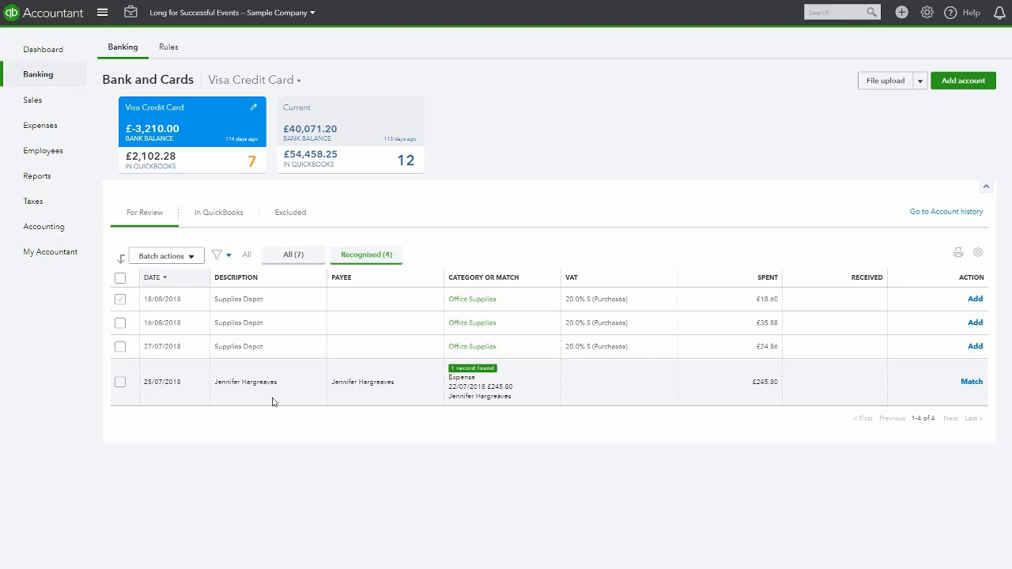
left_click(973, 382)
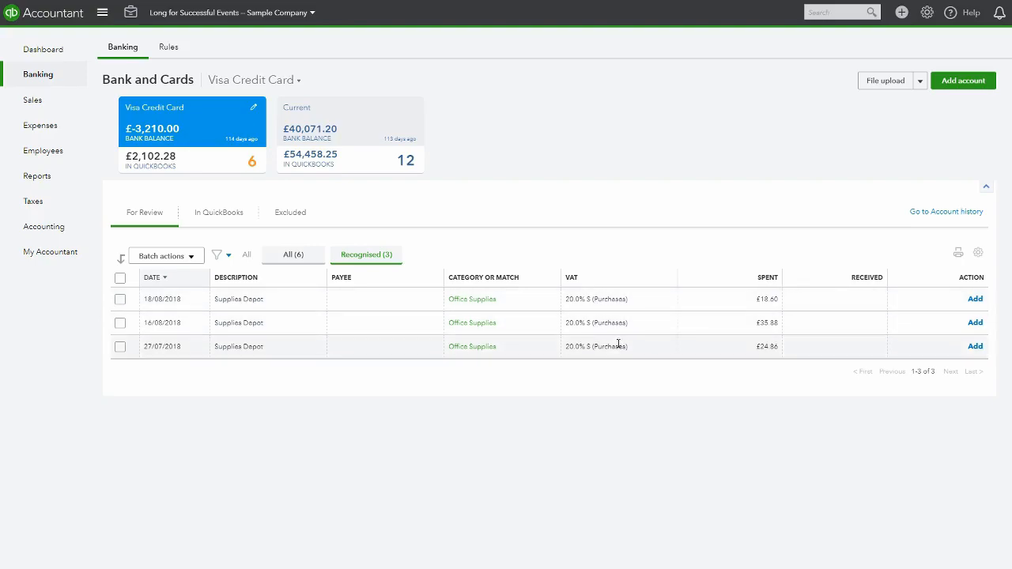
Select all remaining recognised transactions and accept them as a batch
left_click(121, 279)
left_click(192, 258)
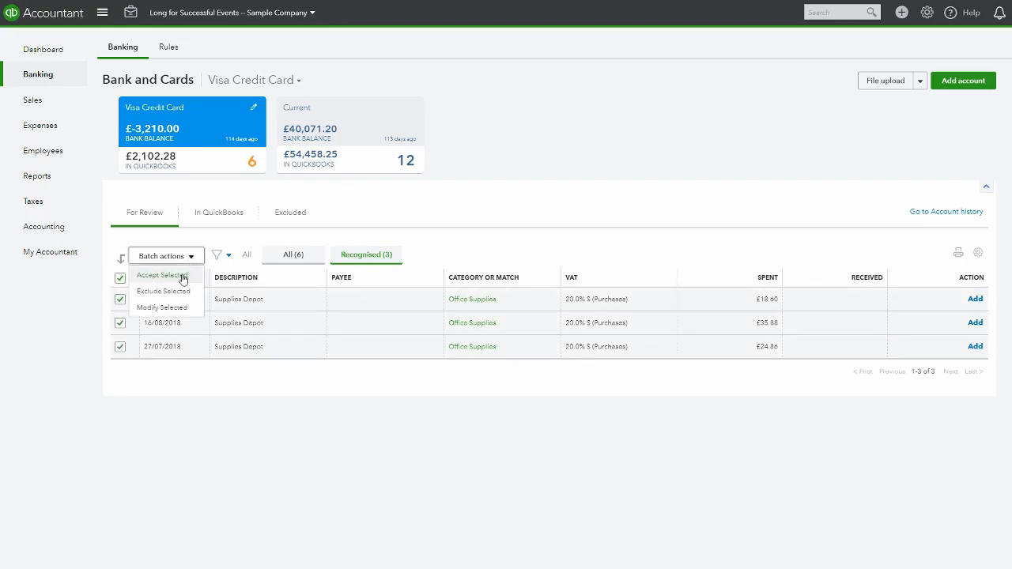
left_click(162, 275)
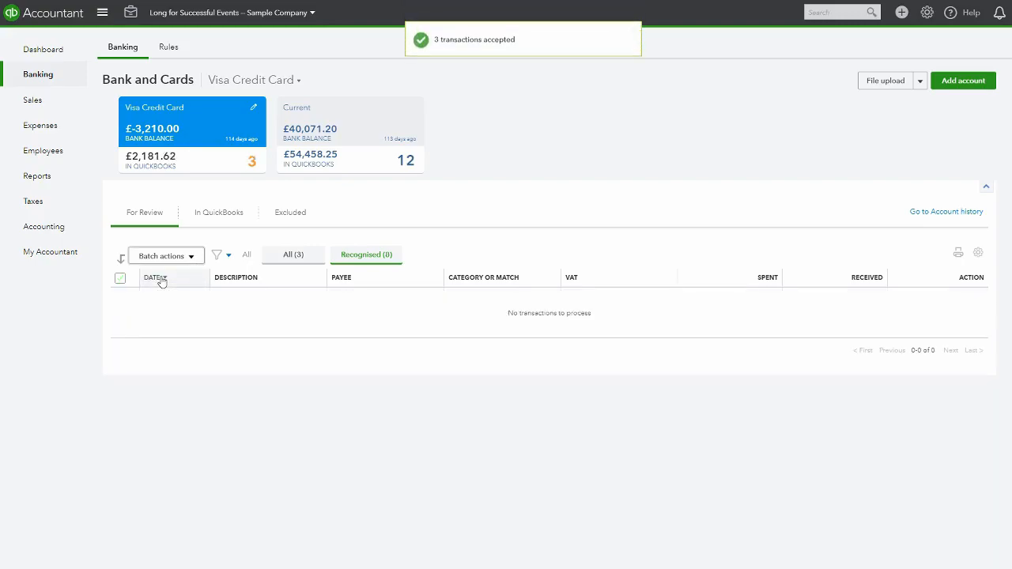
Match the 26/07/2018 Bank of AnyCity receipt to the 25/07/2018 £1,000.00 Bank of AnyCity cheque
left_click(282, 254)
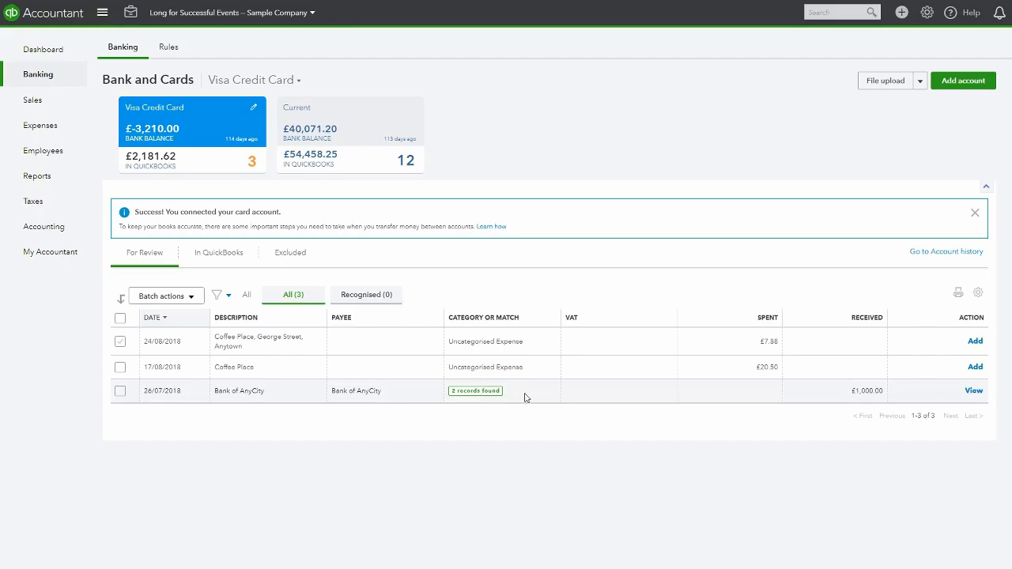
left_click(300, 393)
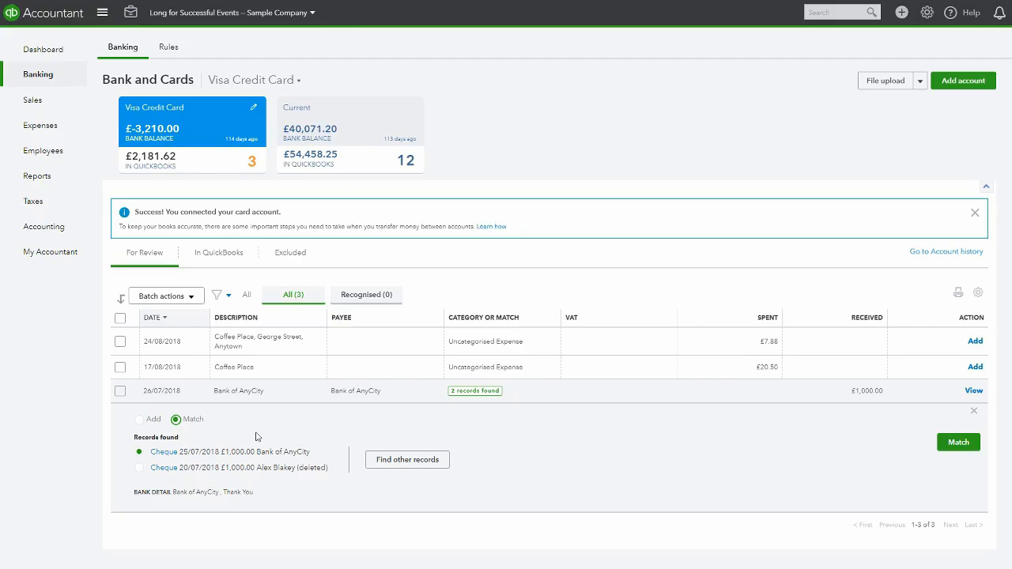
left_click(140, 468)
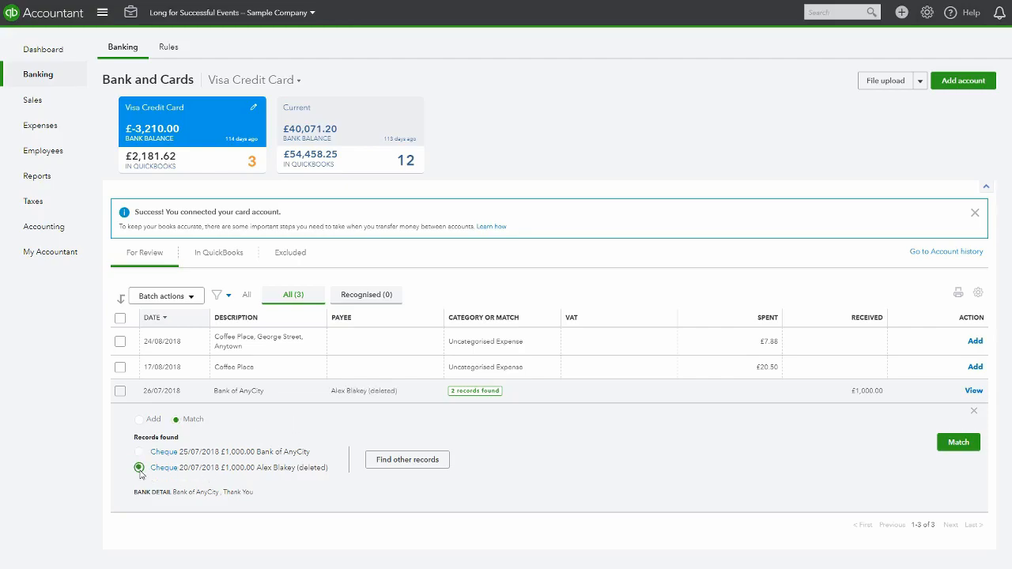
left_click(139, 453)
left_click(959, 445)
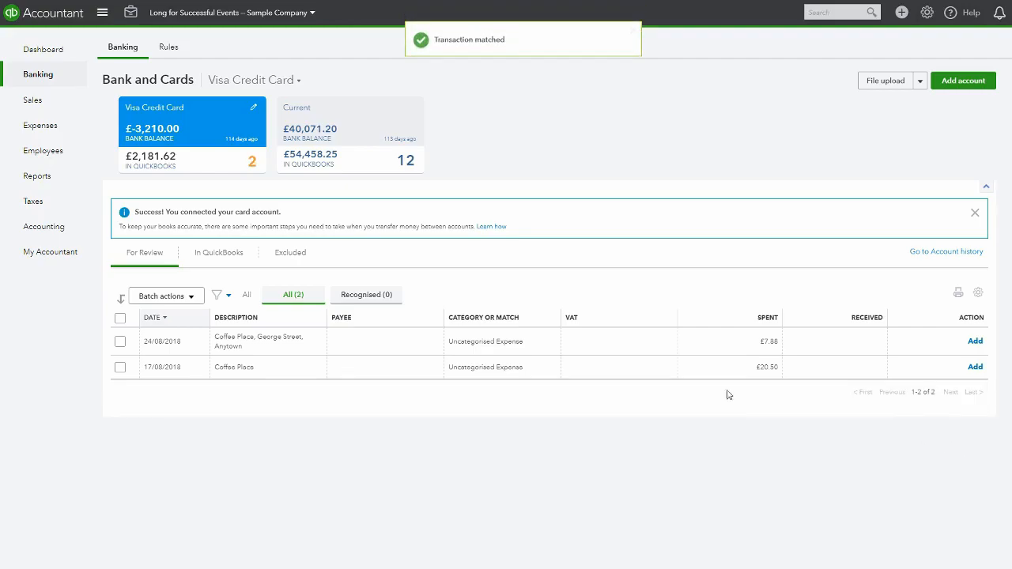
Expand the 24/08/2018 Coffee Place transaction and set its category to Travel Expense
left_click(482, 343)
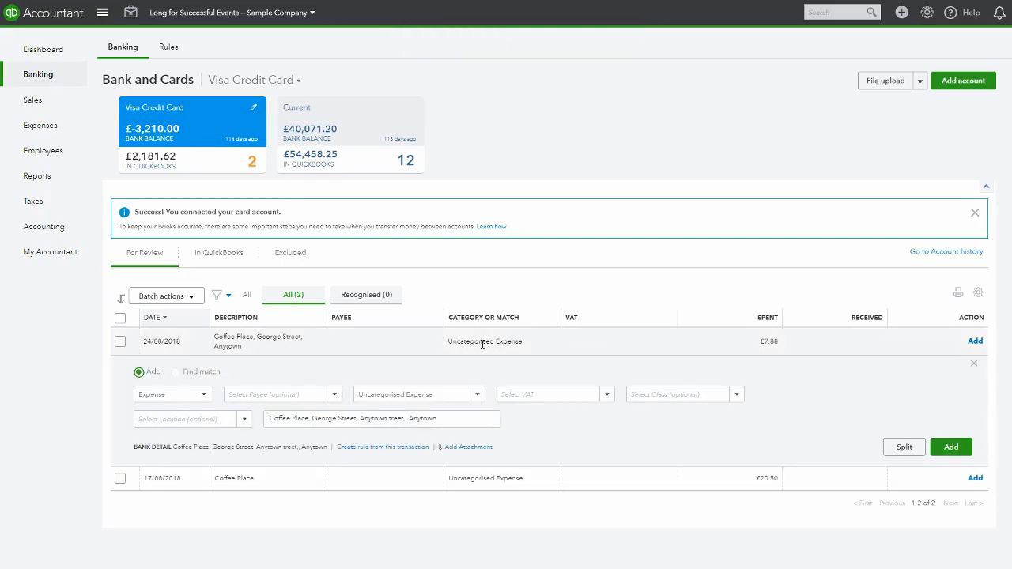
left_click(404, 393)
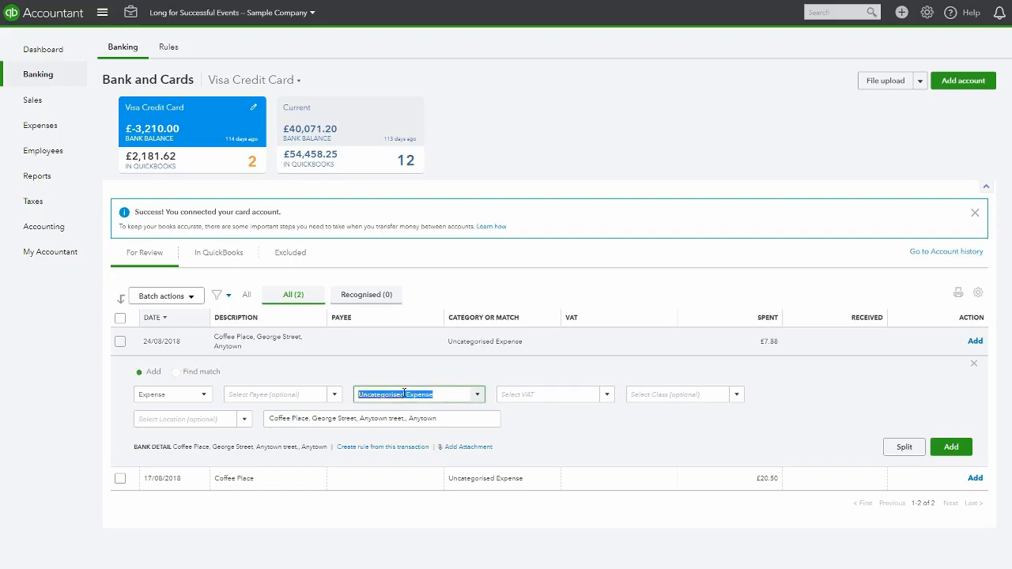
type("Travel")
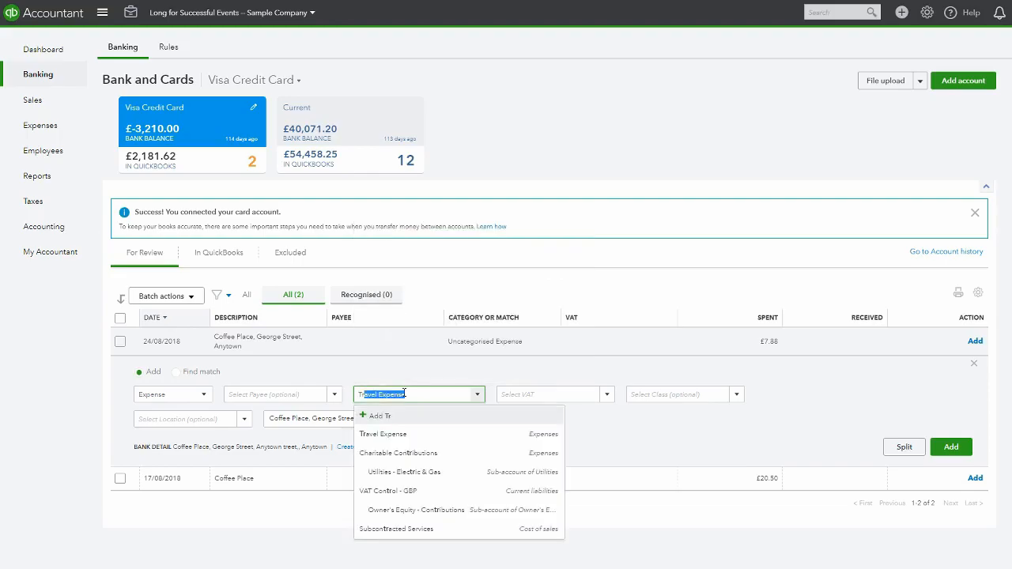
key("Return")
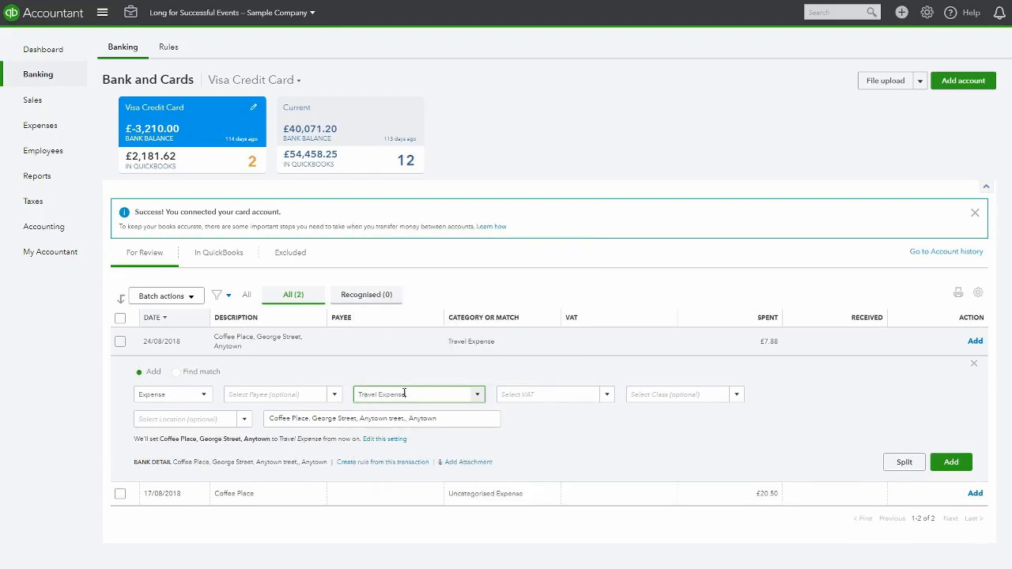
Set its VAT to 20.0% S (Purchases) without making it the default for Travel Expense
left_click(607, 395)
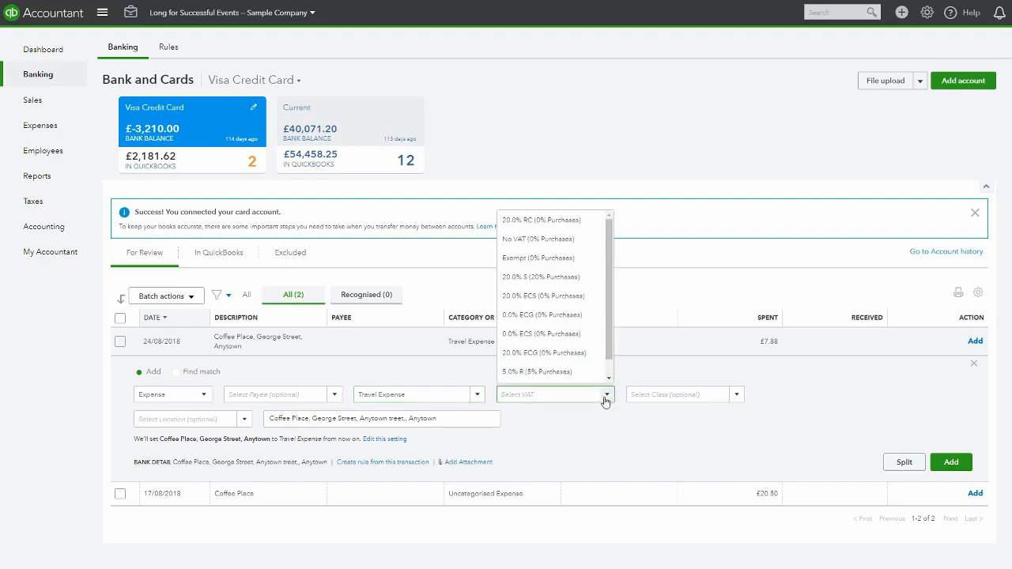
left_click(561, 278)
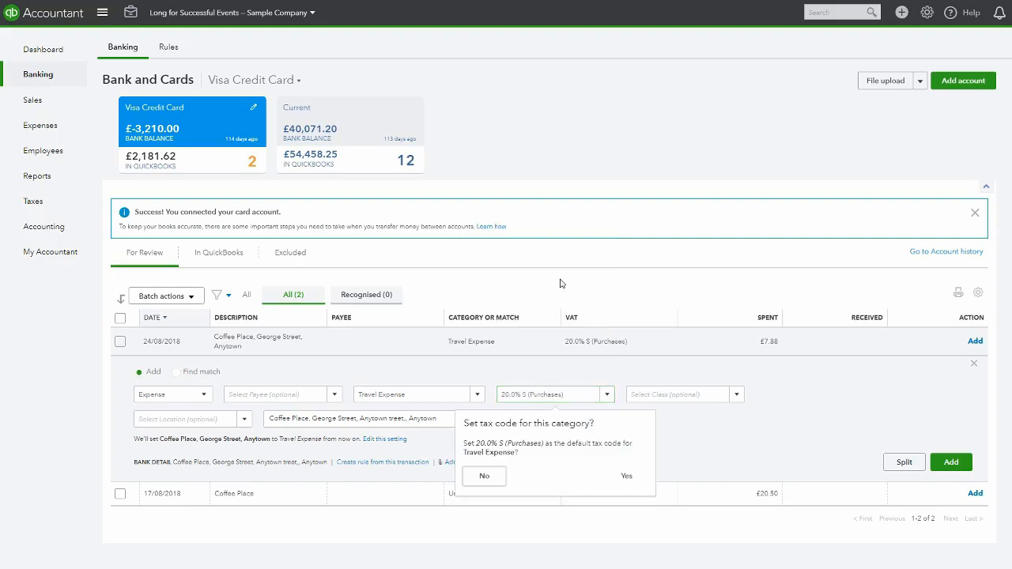
left_click(485, 474)
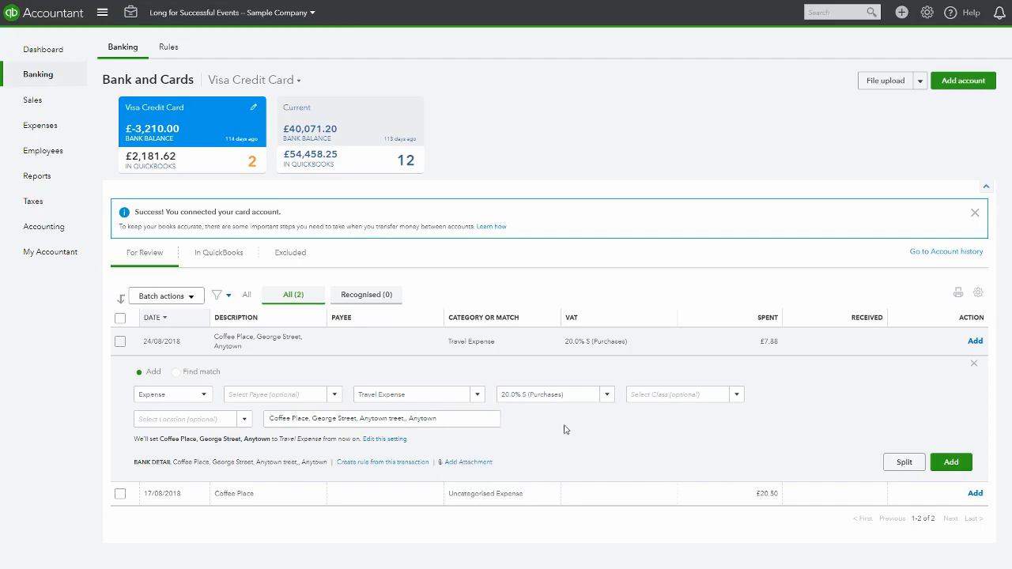
Add the 24/08/2018 Coffee Place expense, then categorise the 17/08/2018 Coffee Place transaction as Meals and entertainment with No VAT and add it
left_click(948, 466)
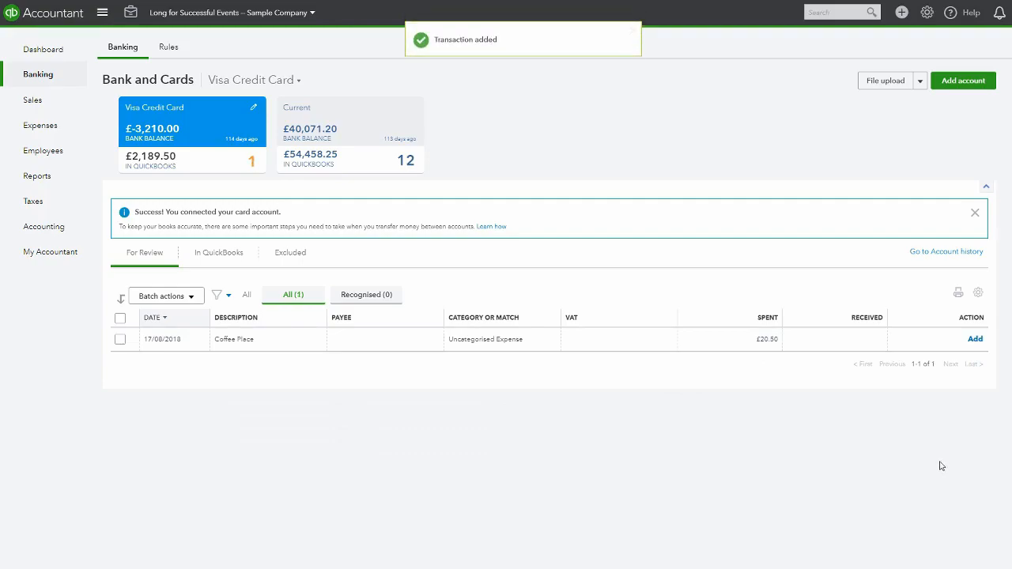
left_click(498, 339)
left_click(401, 390)
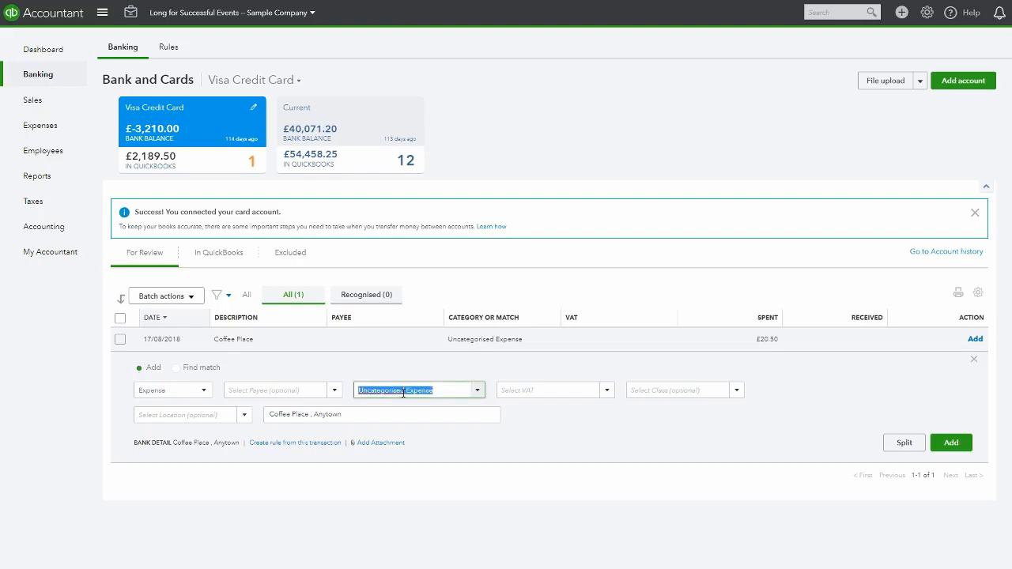
type("Meals and entertainment")
key("Return")
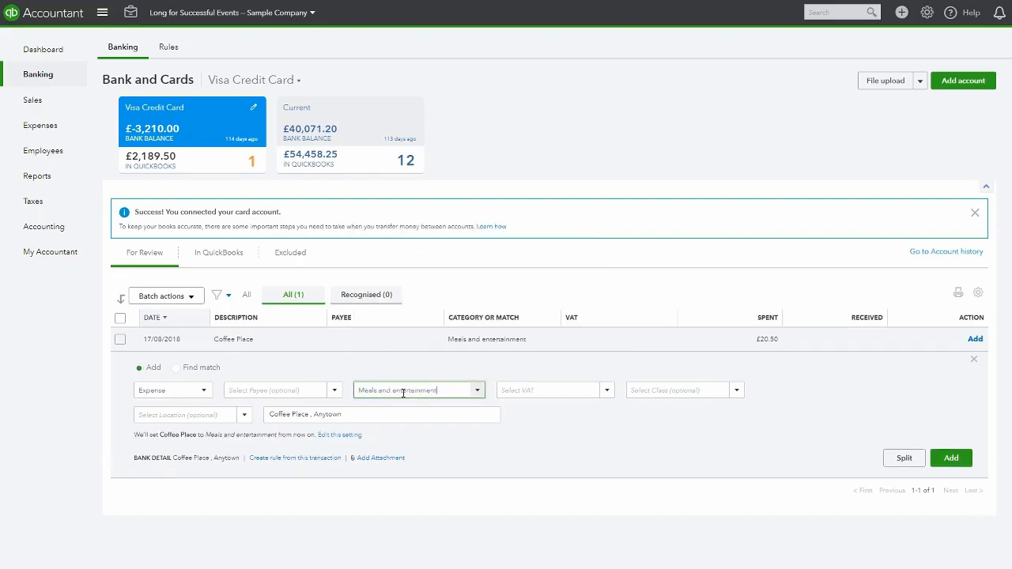
left_click(548, 393)
type("No VAT (Purchases")
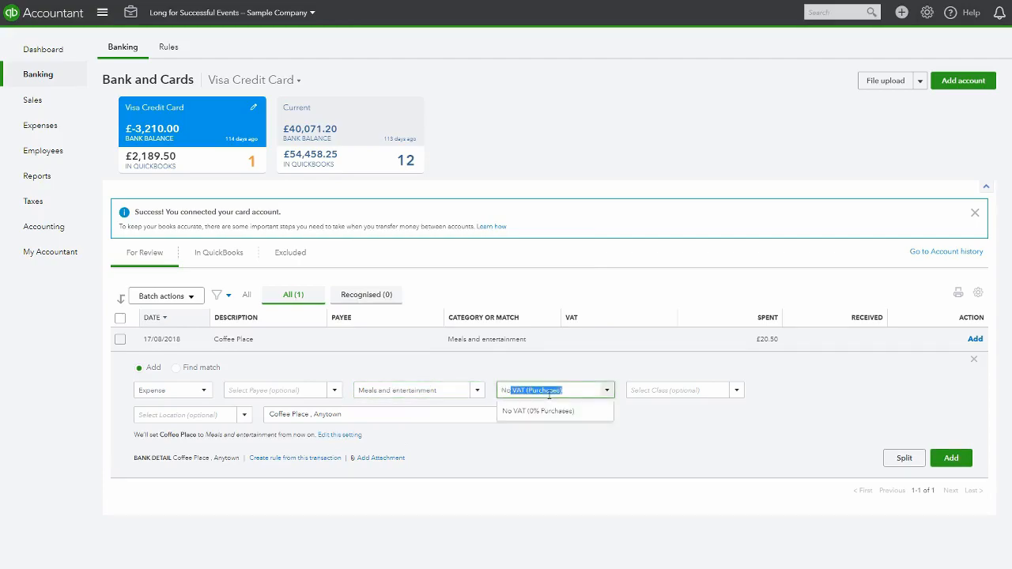
key("Return")
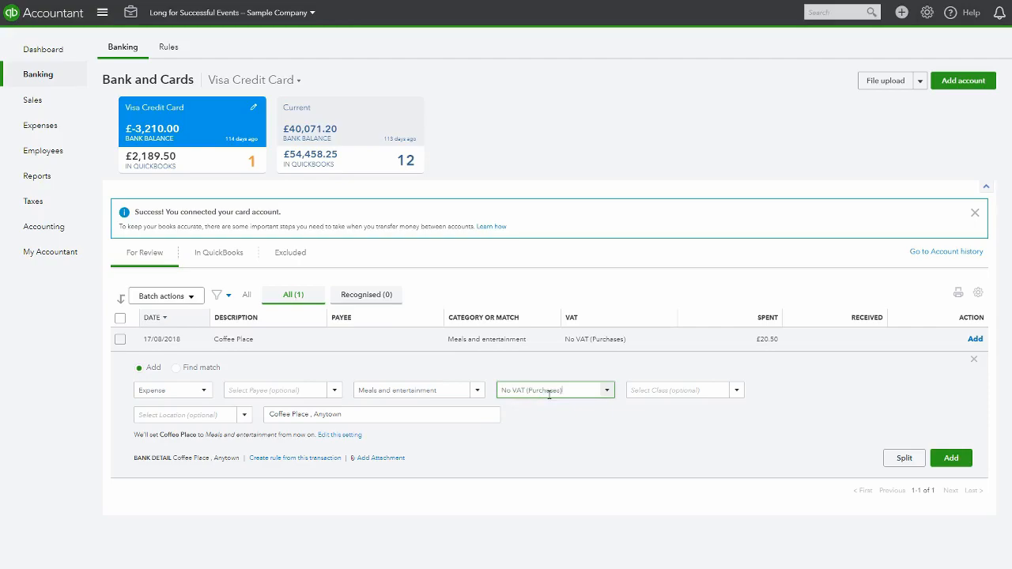
left_click(952, 459)
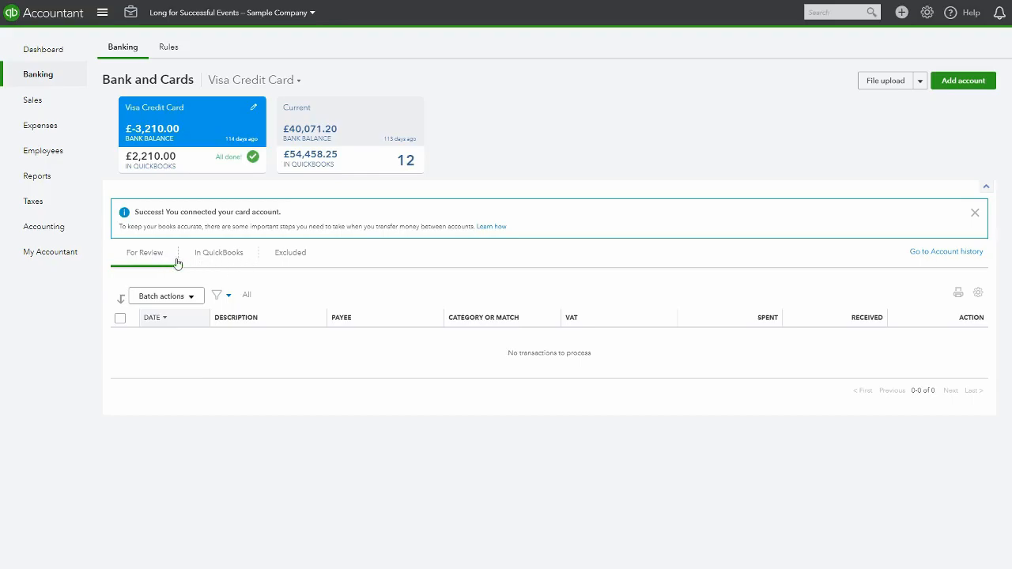
Restore the excluded 26/07/2018 Bank of AnyCity £1,000.00 transaction back to For Review
left_click(218, 254)
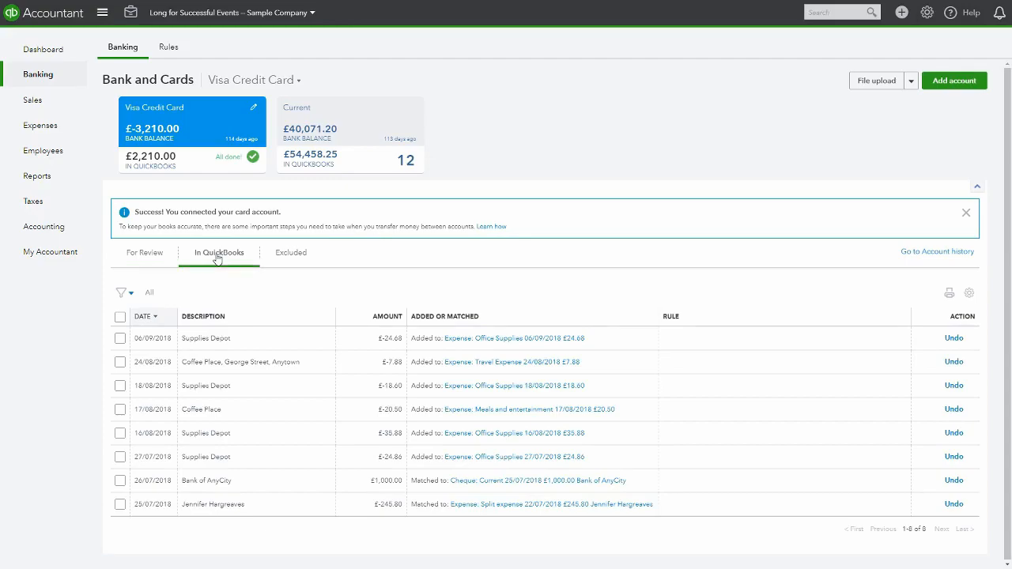
left_click(143, 254)
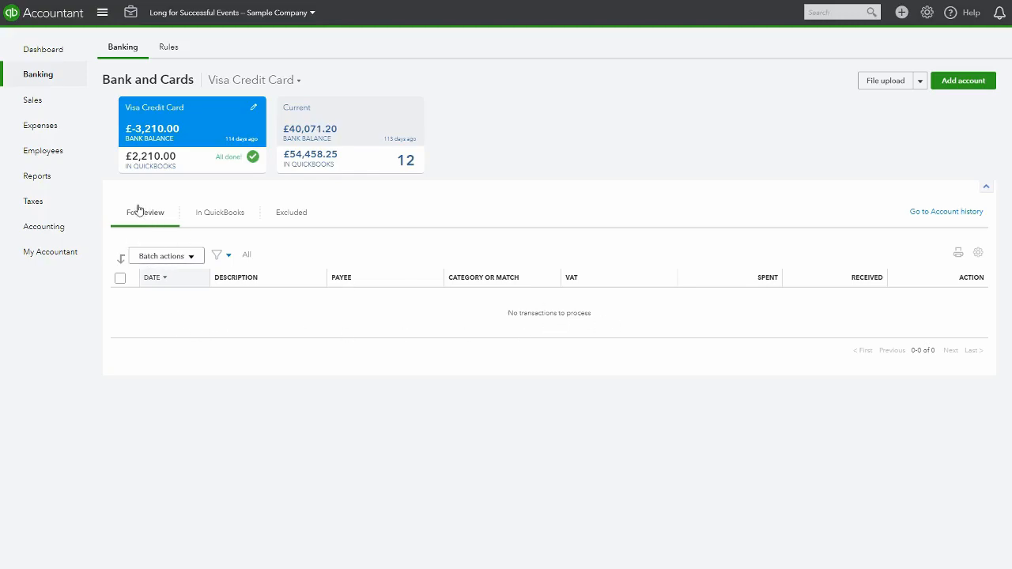
left_click(287, 215)
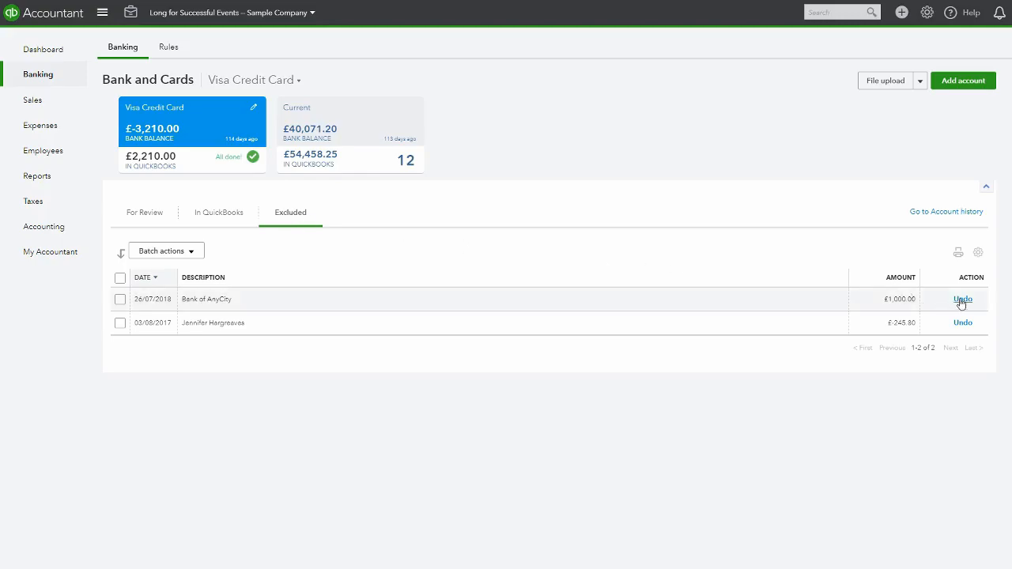
left_click(140, 215)
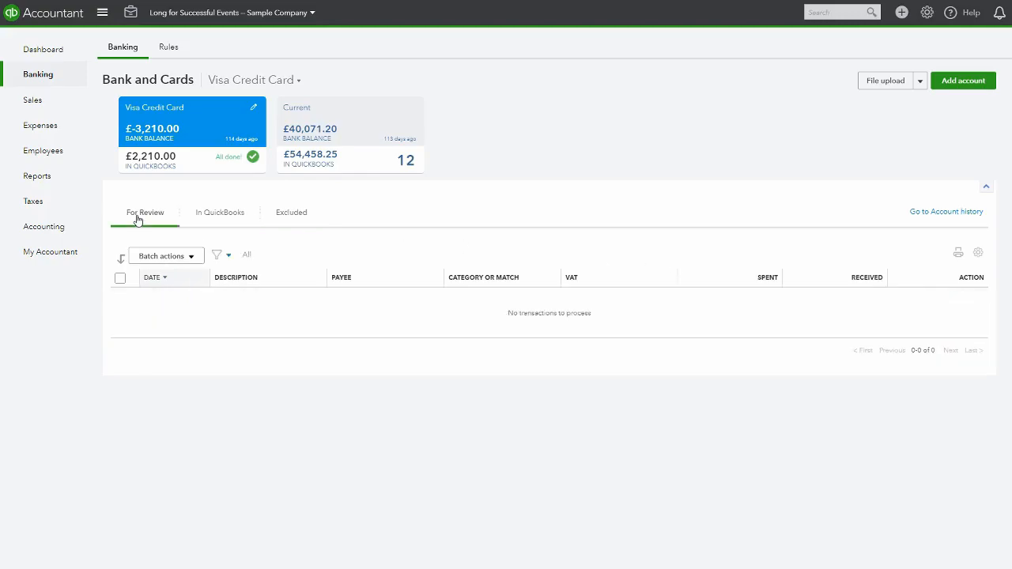
left_click(292, 214)
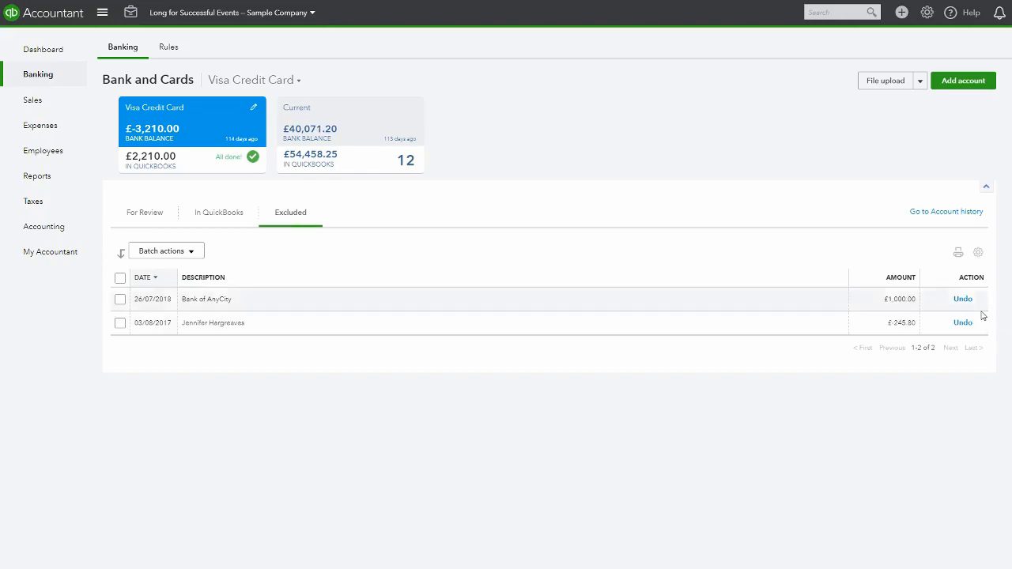
left_click(962, 299)
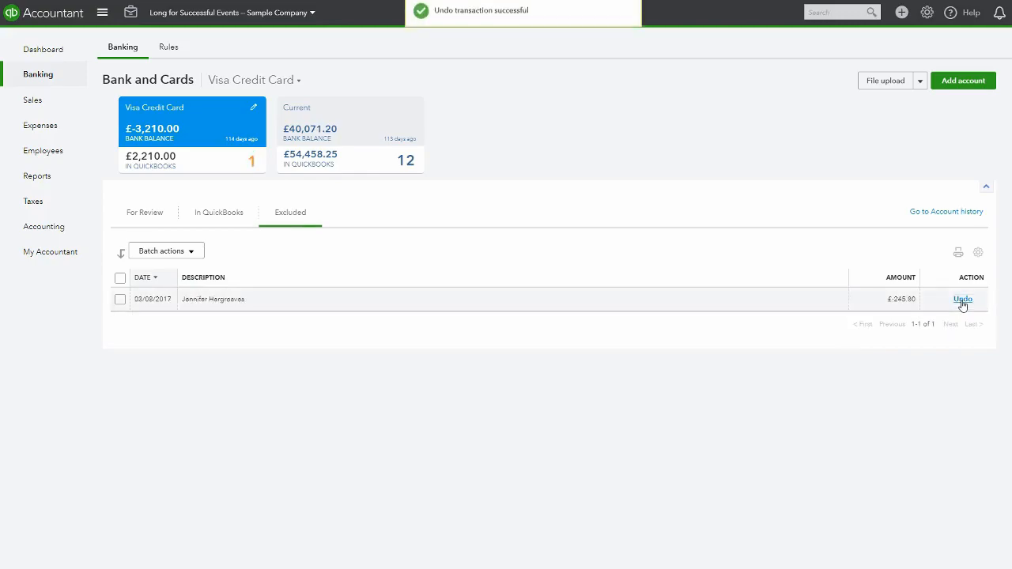
left_click(136, 217)
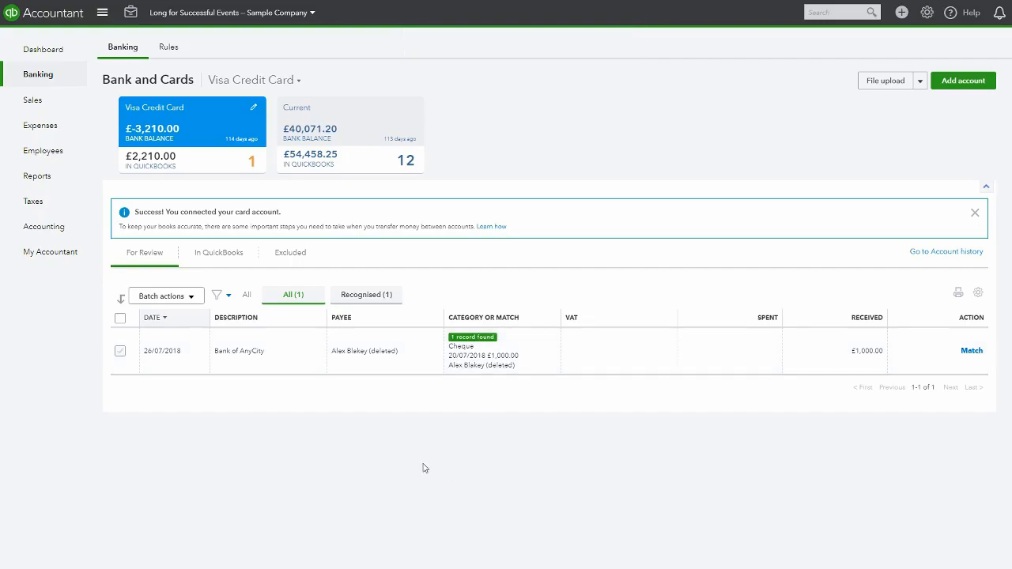
Open the Reconcile tool and choose the Current account to reconcile
left_click(30, 49)
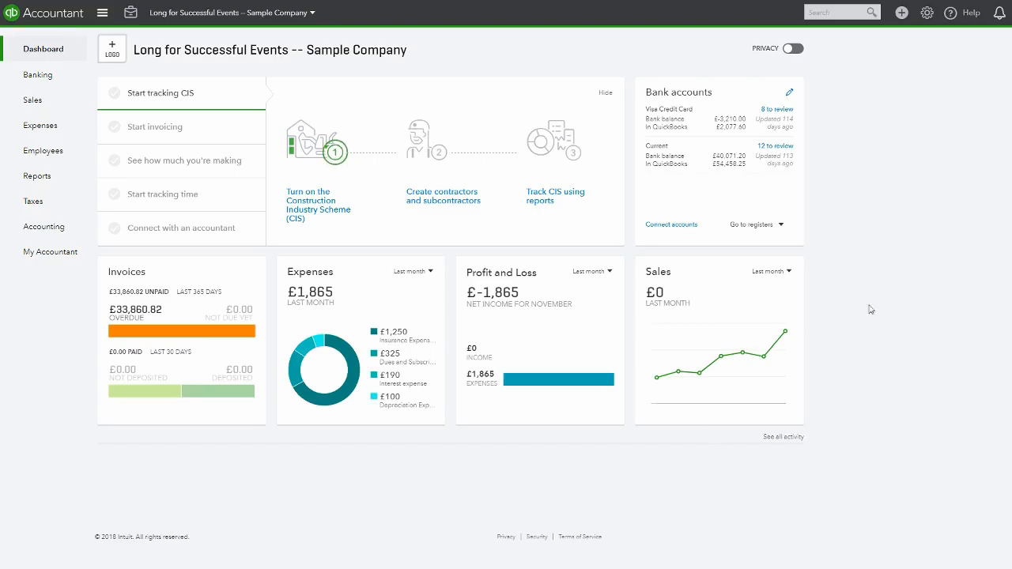
left_click(926, 13)
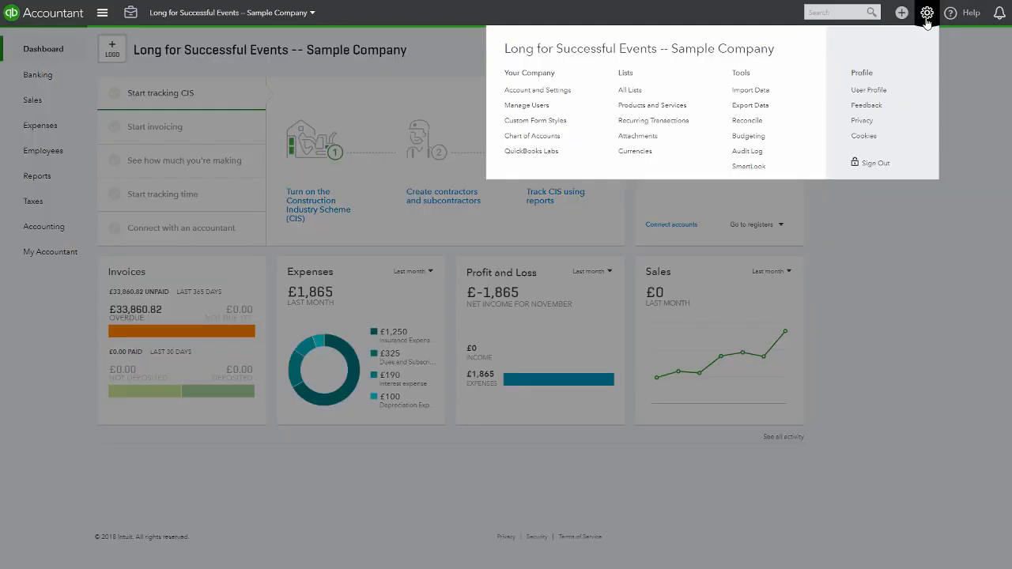
left_click(748, 121)
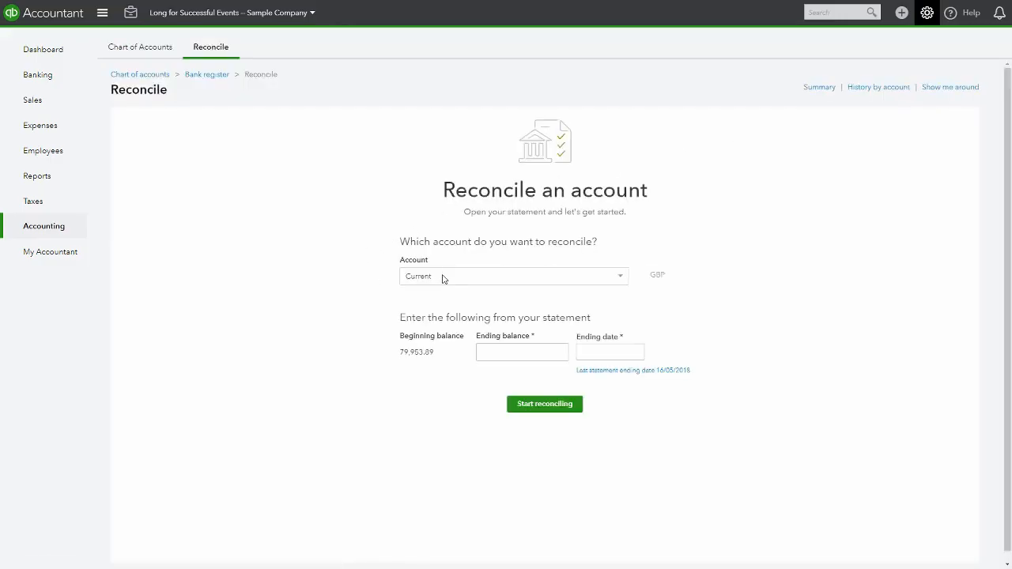
left_click(620, 276)
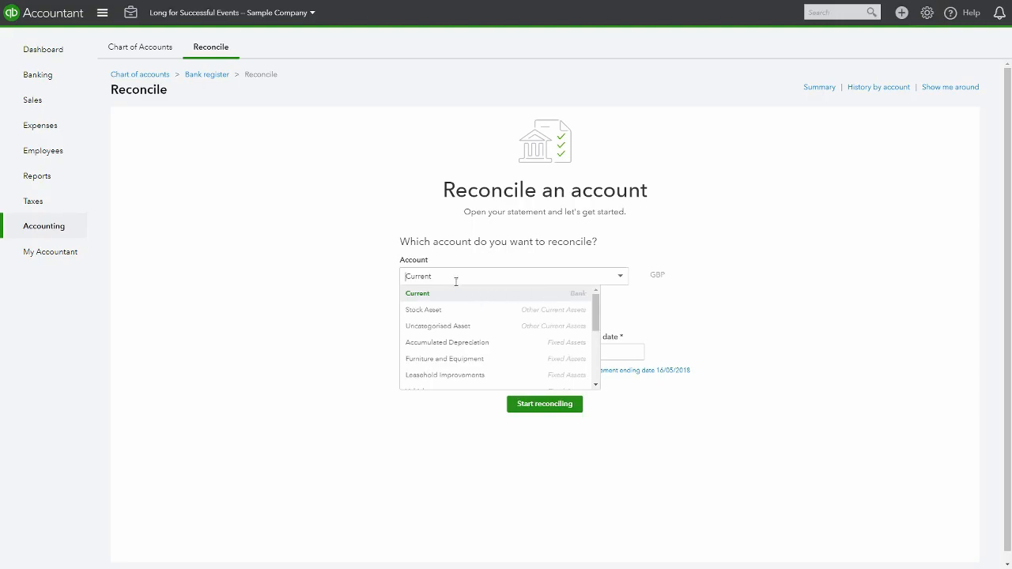
left_click(425, 293)
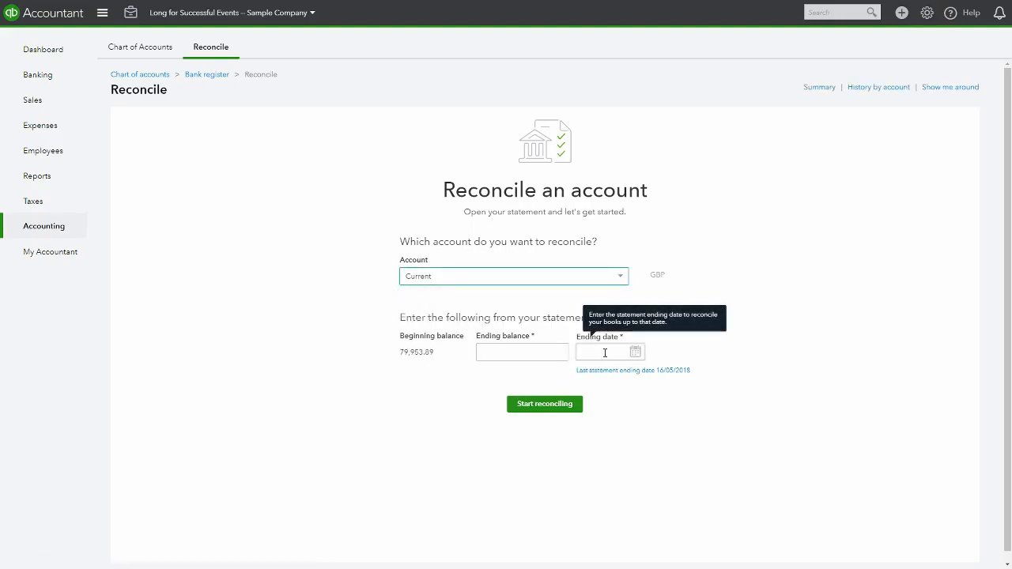
Enter the statement ending date 31/05/2018 and ending balance 70984.90, then start reconciling
left_click(635, 353)
left_click(587, 380)
left_click(587, 380)
left_click(588, 379)
left_click(588, 381)
left_click(588, 381)
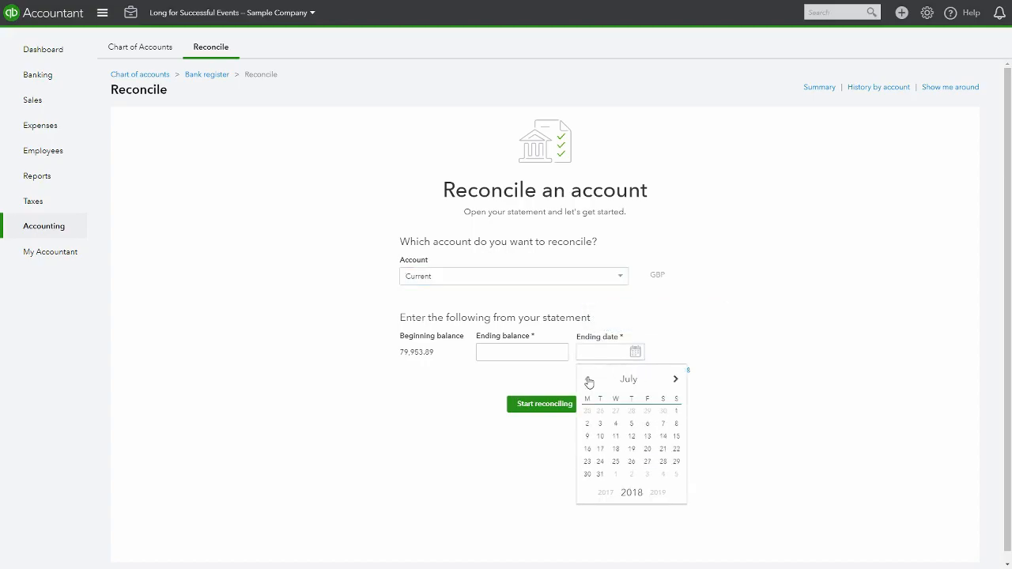
left_click(588, 381)
left_click(588, 379)
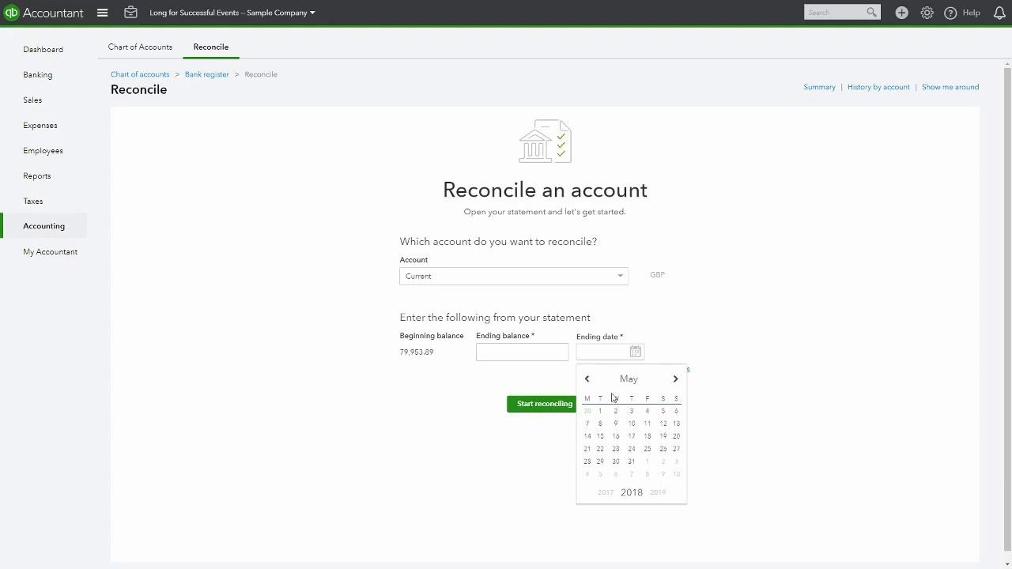
left_click(631, 462)
left_click(521, 354)
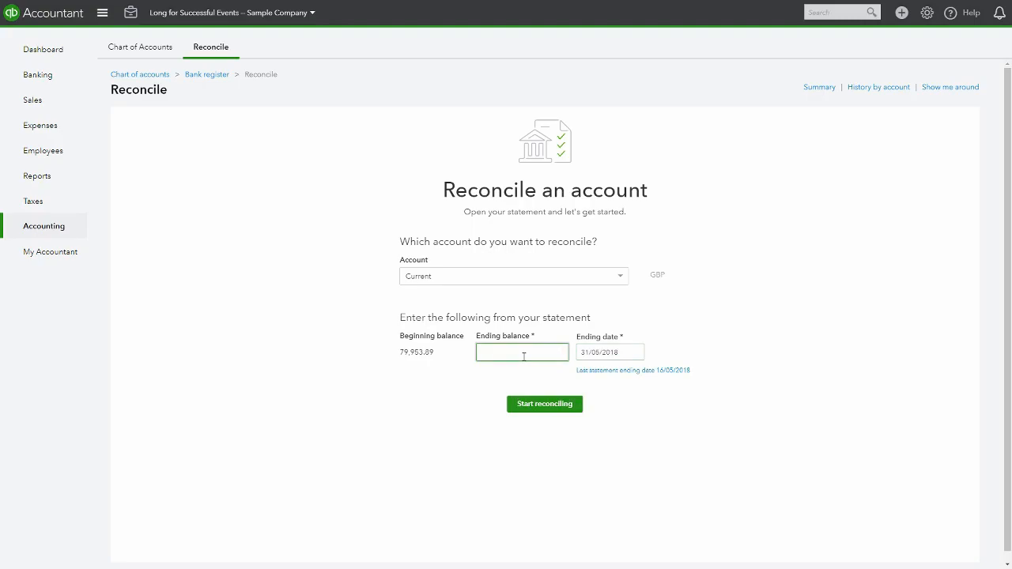
type("70984.90")
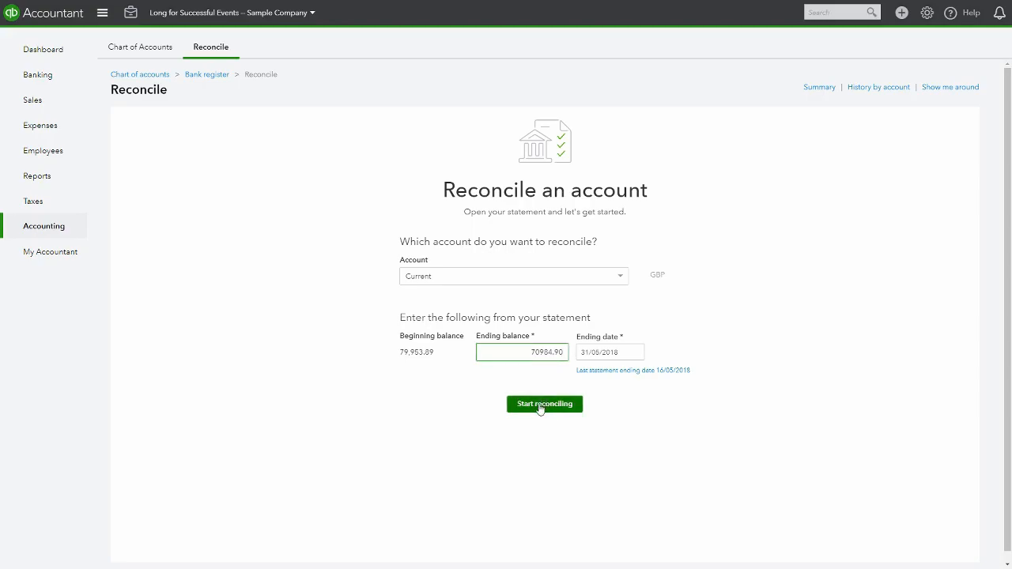
left_click(540, 406)
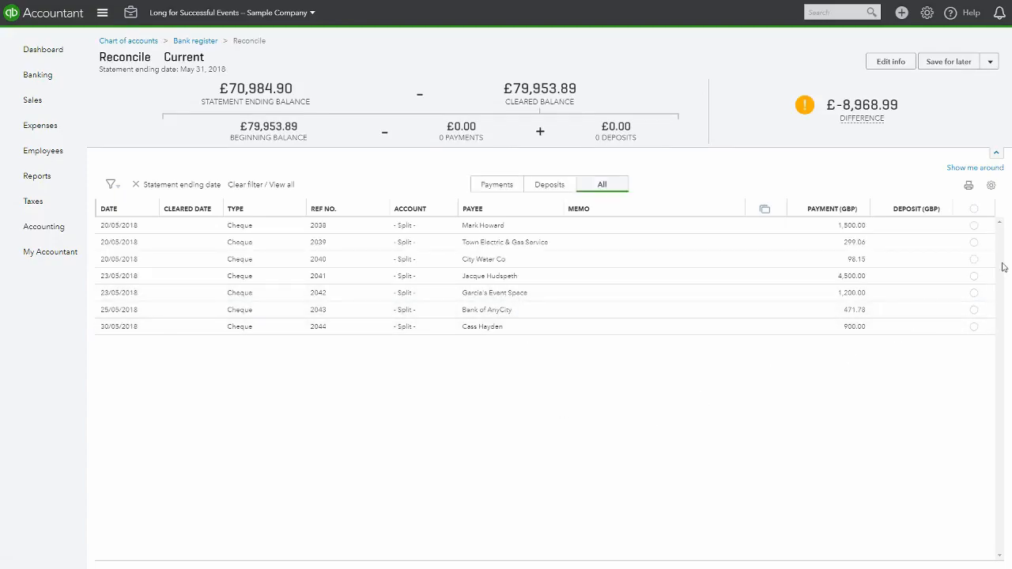
Mark all seven listed cheques as cleared and finish the Current account reconciliation
left_click(975, 227)
left_click(974, 242)
left_click(974, 259)
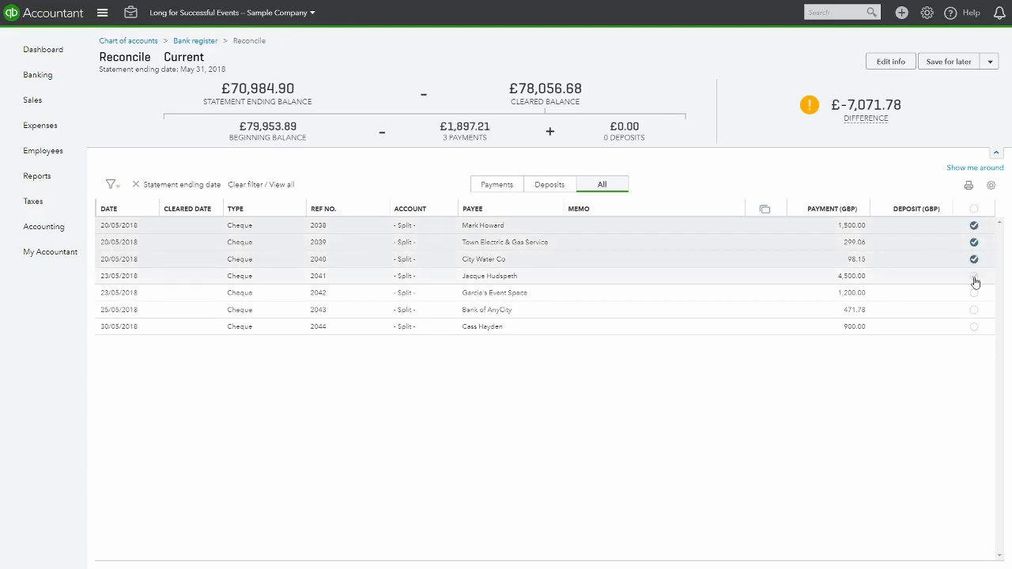
left_click(974, 276)
left_click(973, 292)
left_click(974, 310)
left_click(974, 327)
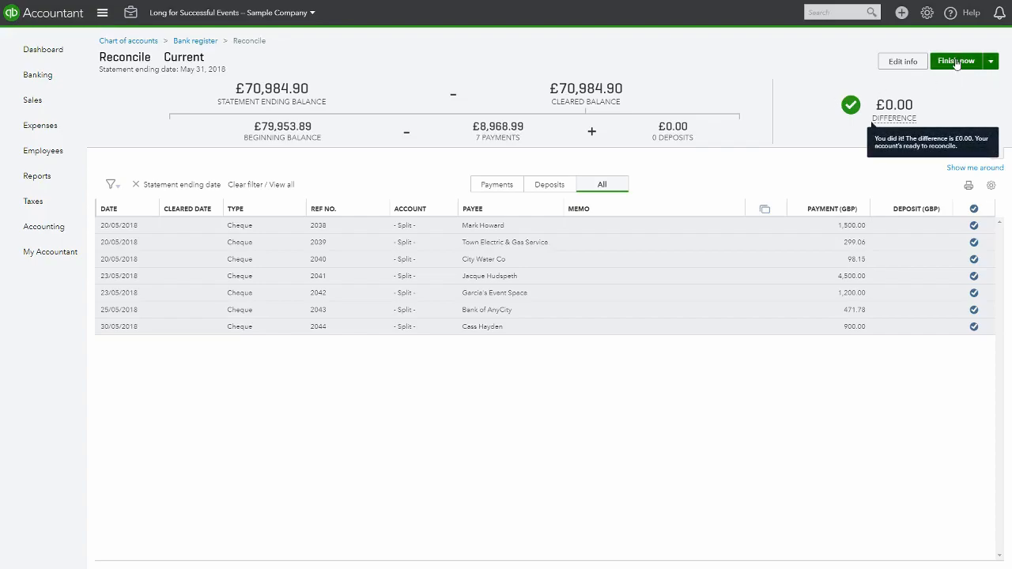
left_click(992, 63)
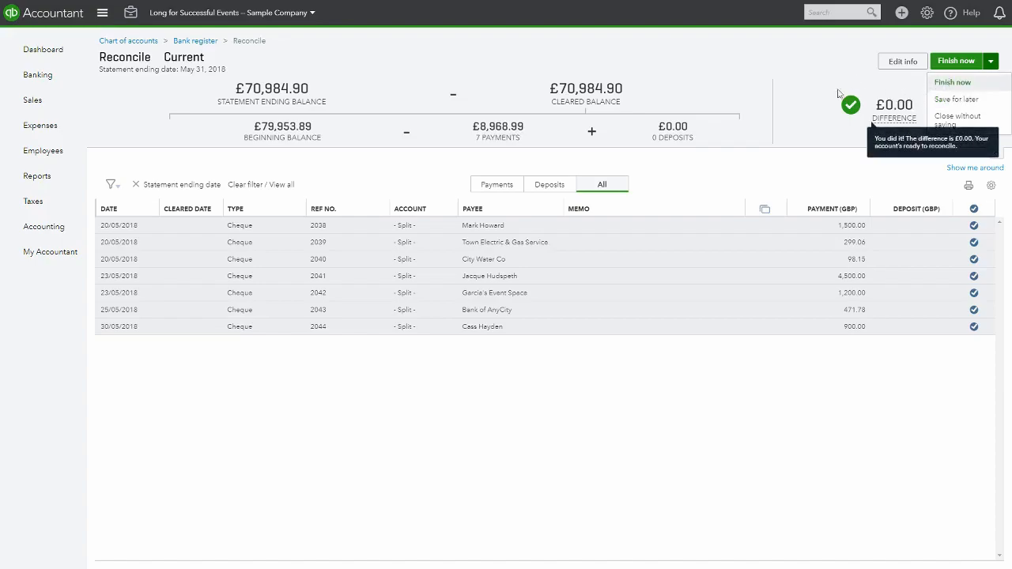
left_click(957, 83)
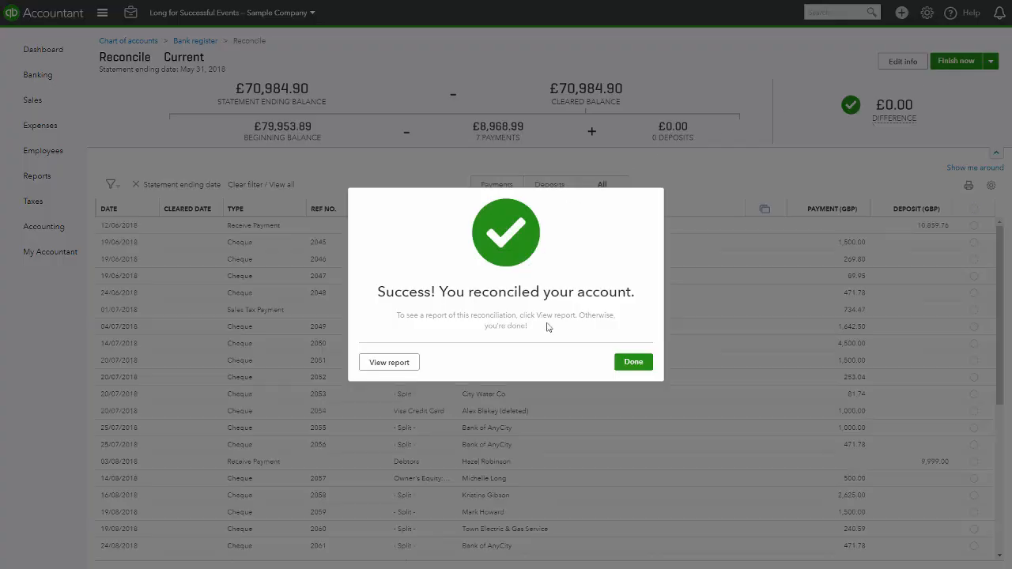
left_click(633, 362)
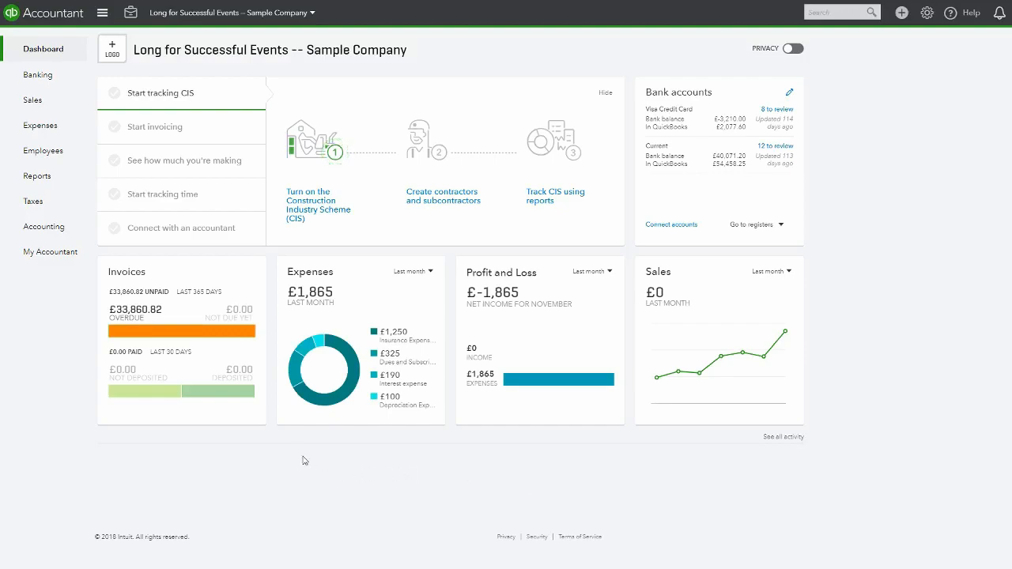
Open the VAT summary for the open return and drill into the Box 1 and Box 4 details
left_click(32, 201)
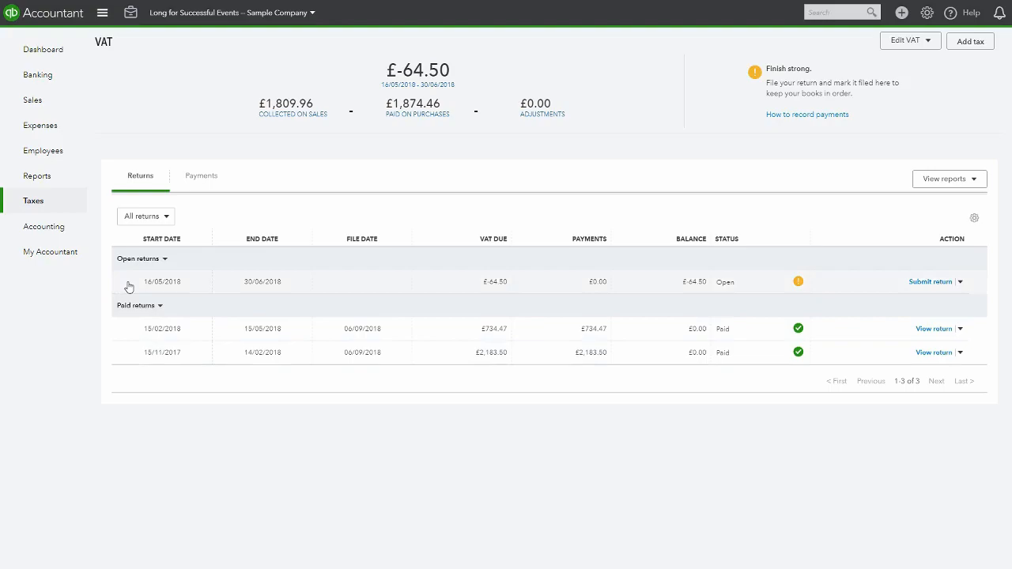
left_click(962, 285)
left_click(954, 301)
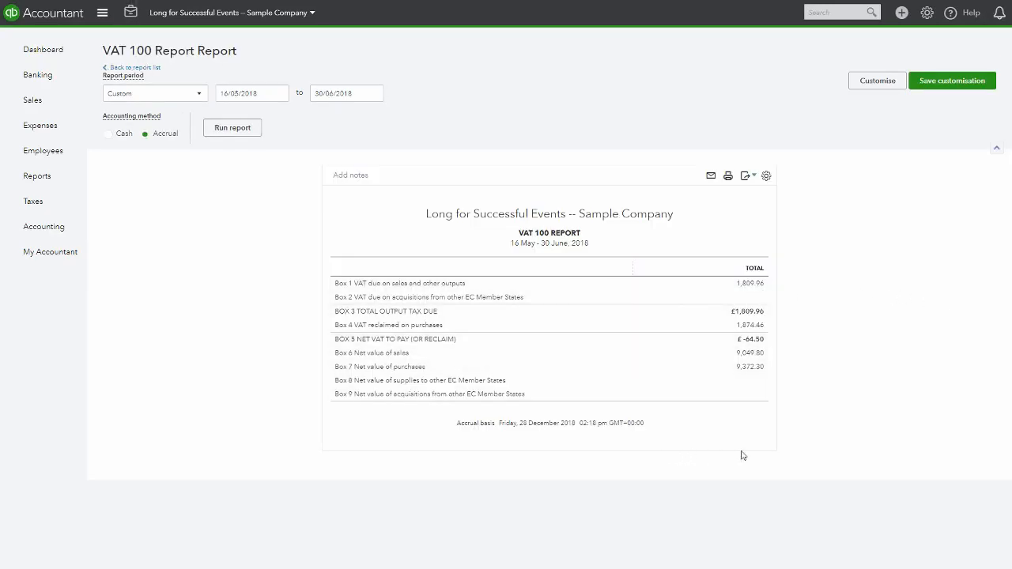
left_click(756, 285)
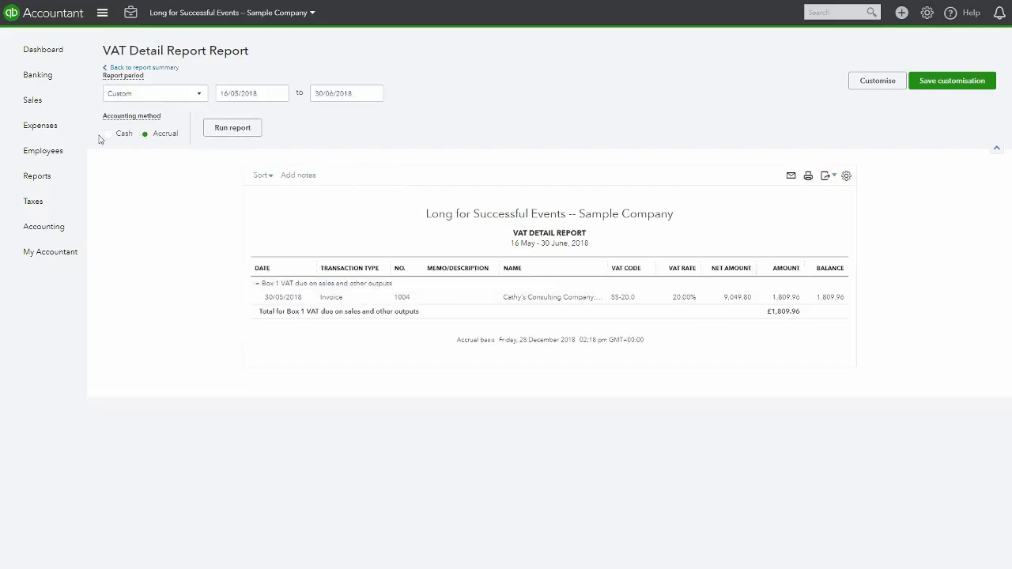
left_click(153, 71)
left_click(747, 329)
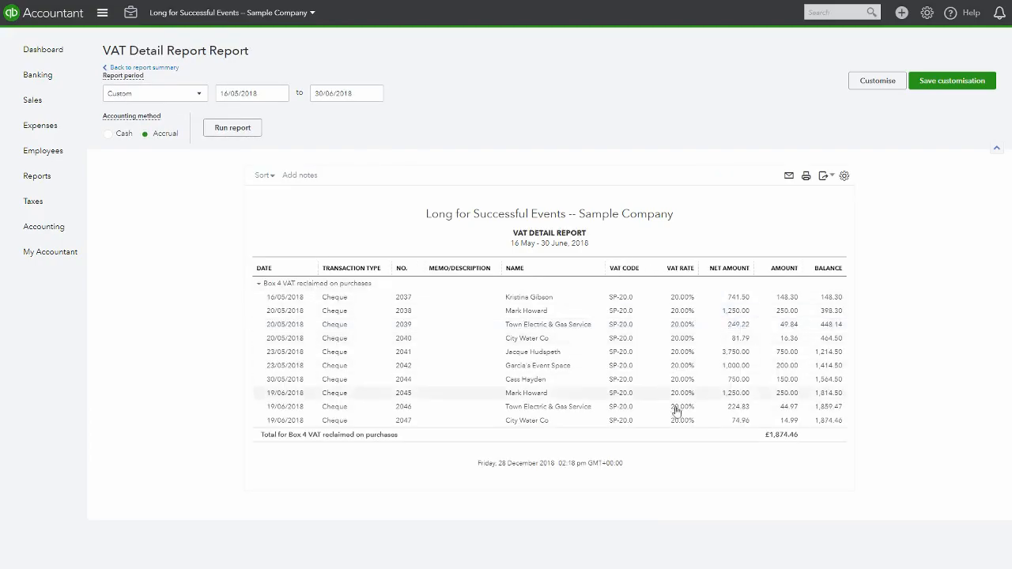
Open the VAT details report for the open 16/05/2018–30/06/2018 return and scroll through it
left_click(48, 208)
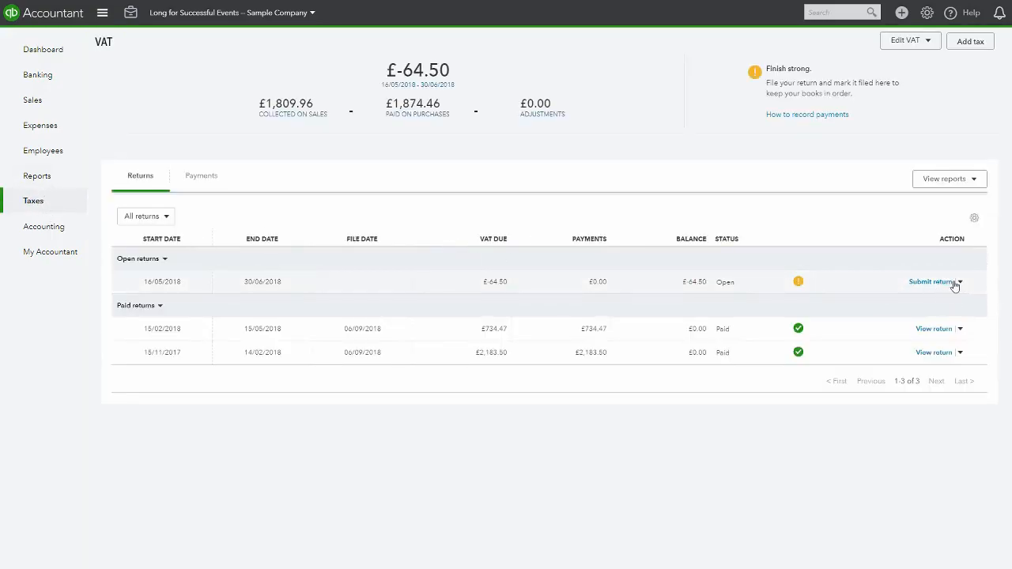
left_click(959, 282)
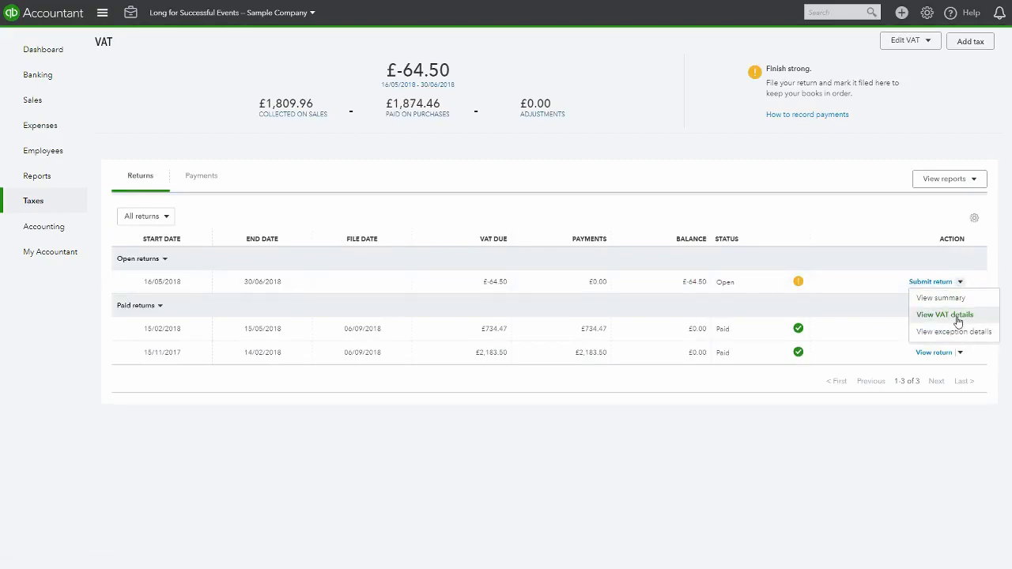
left_click(945, 314)
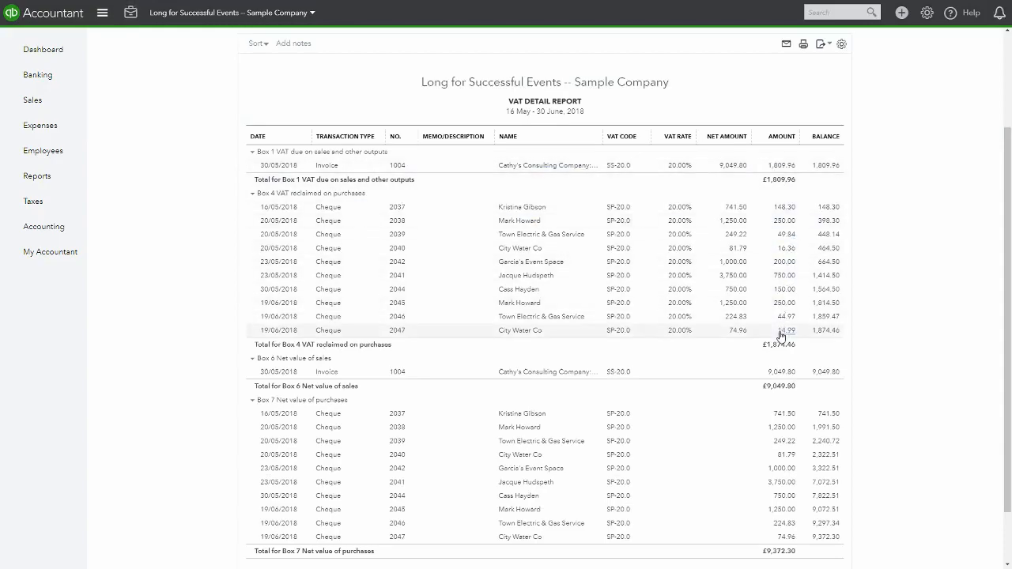
scroll(707, 287, "down", 1)
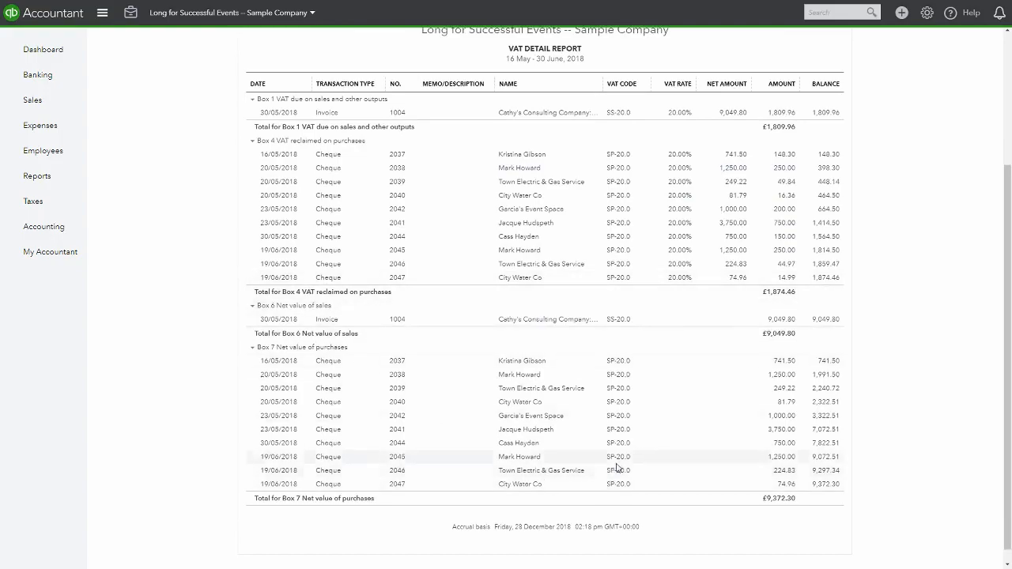
scroll(639, 463, "down", 1)
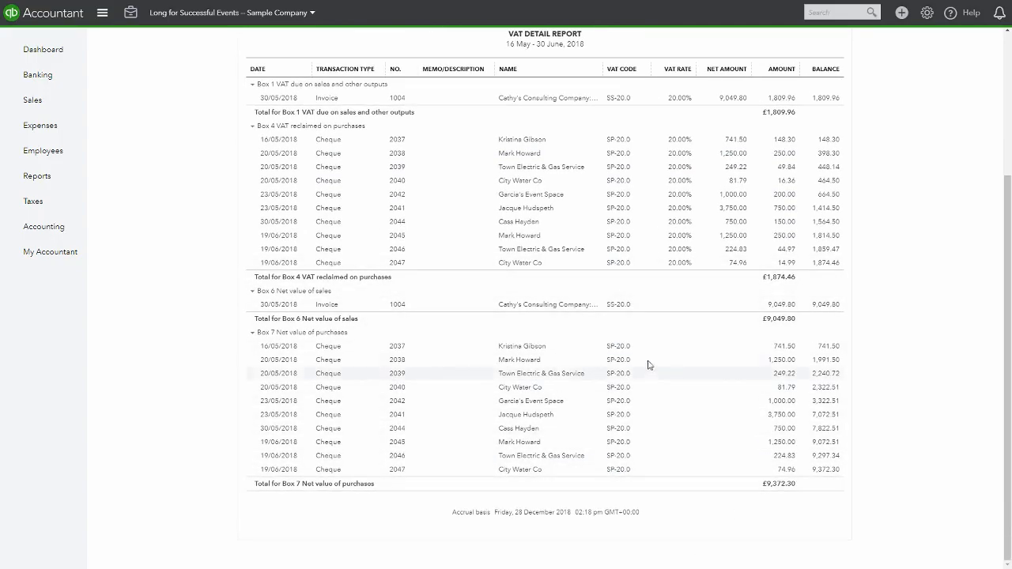
scroll(648, 360, "up", 3)
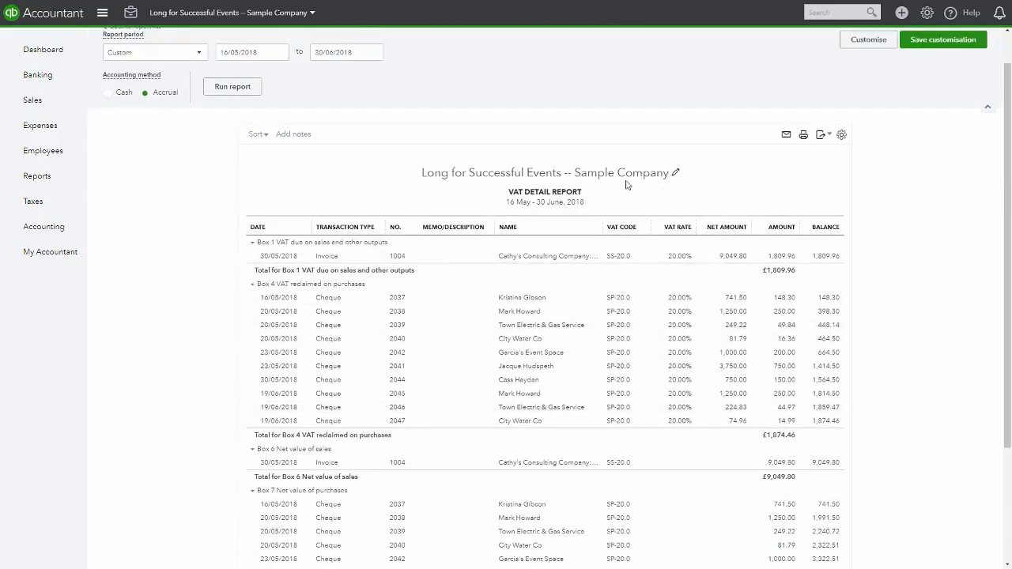
Check the report's export options, then open the open return's Prepare VAT return screen
left_click(820, 135)
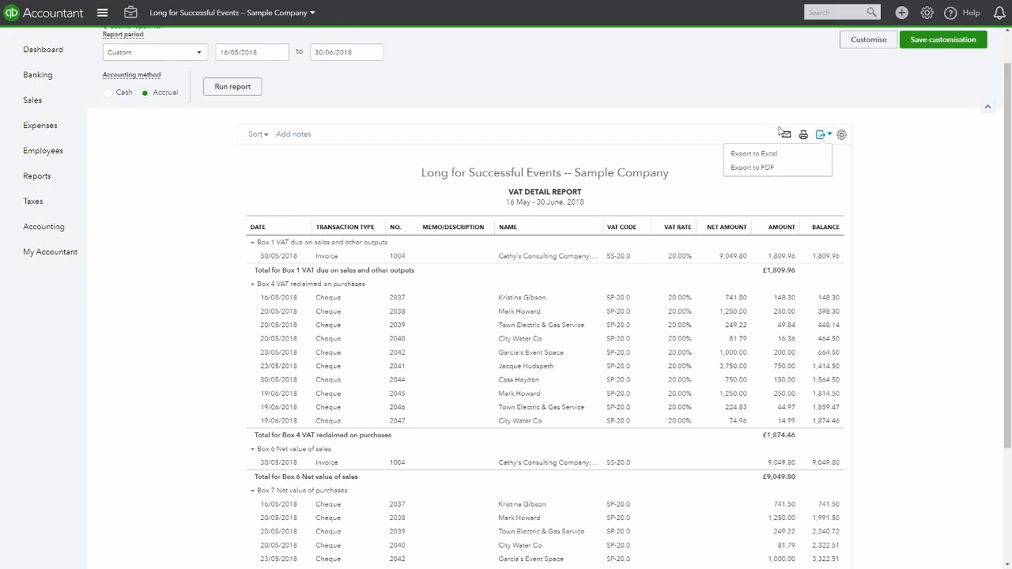
left_click(45, 207)
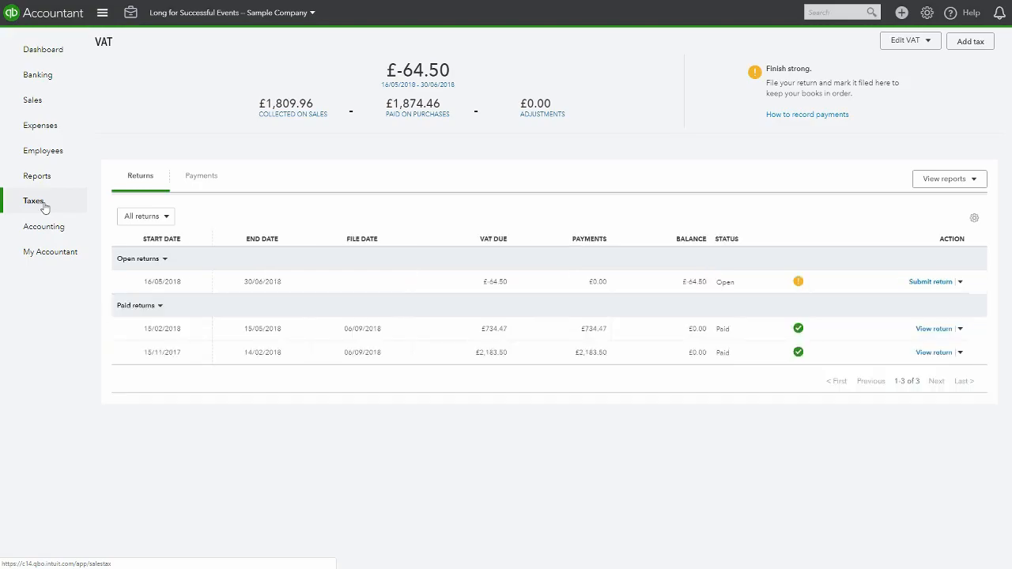
left_click(924, 282)
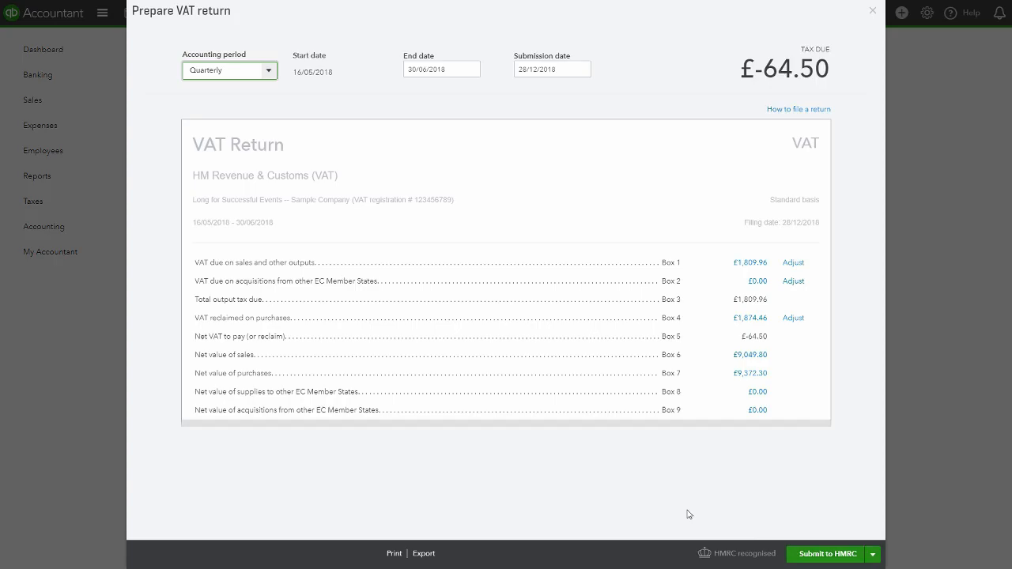
Leave the Prepare VAT return screen, glance at the settings menu, and open the Chart of Accounts
left_click(872, 11)
left_click(34, 49)
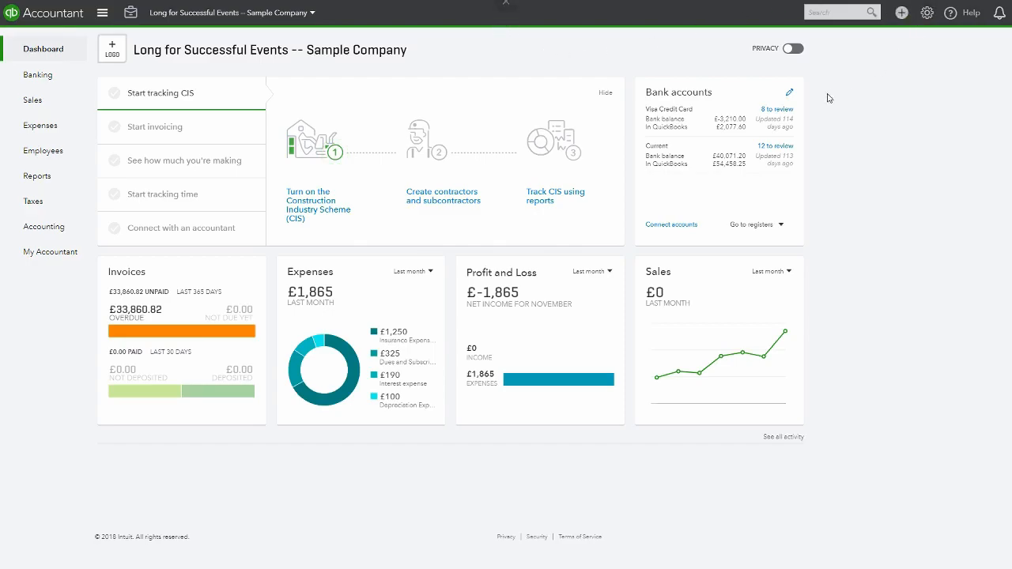
left_click(926, 14)
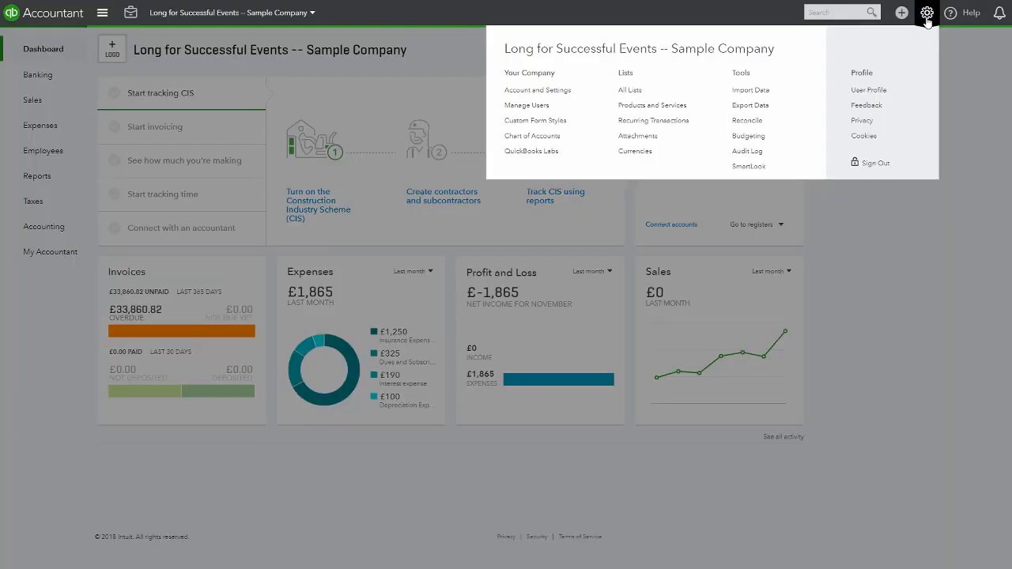
left_click(916, 305)
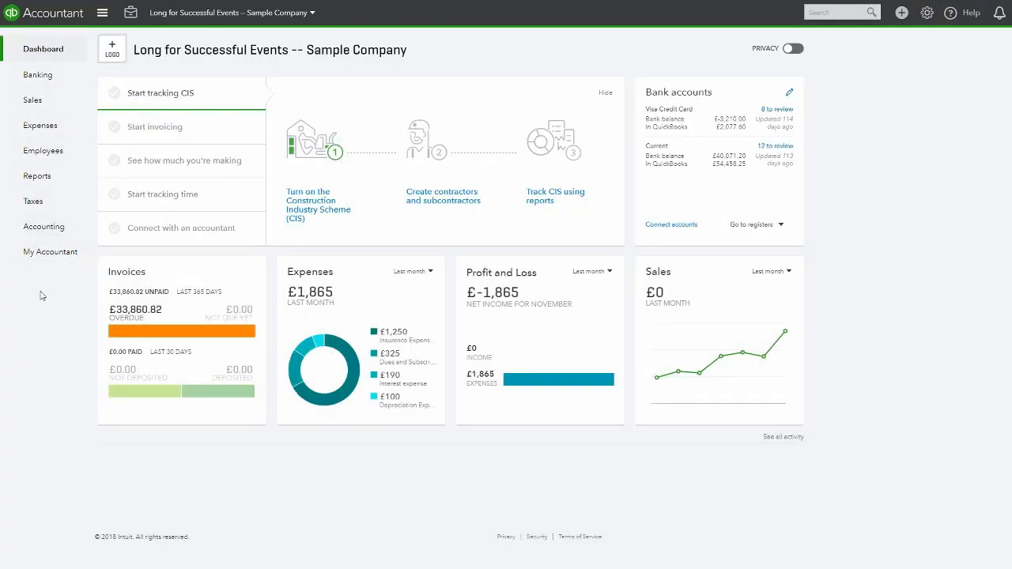
mouse_move(39, 229)
left_click(120, 229)
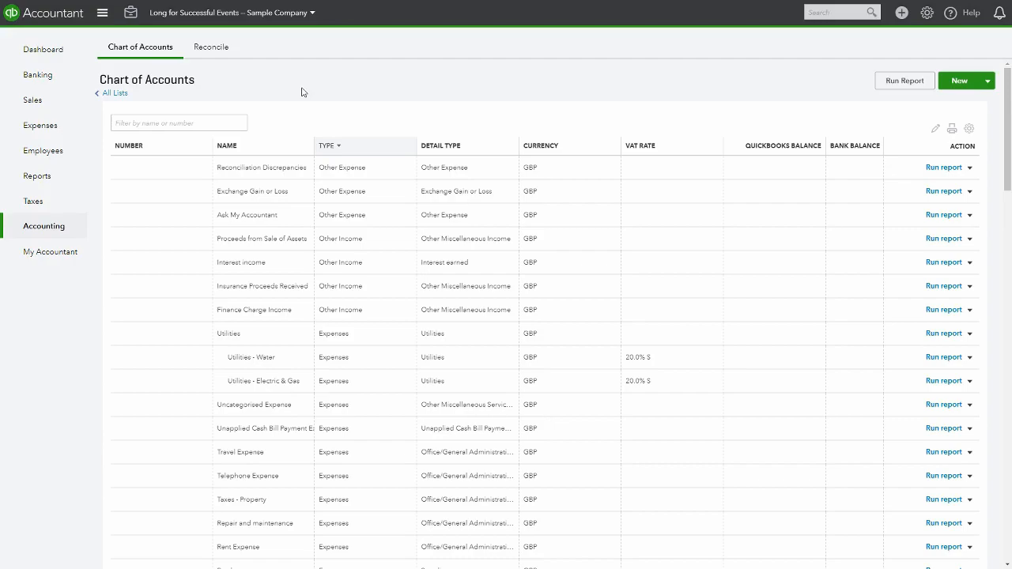
Create a new Income account named Teaching assistance with detail type Other Primary Income and default VAT code 20.0% S
left_click(954, 82)
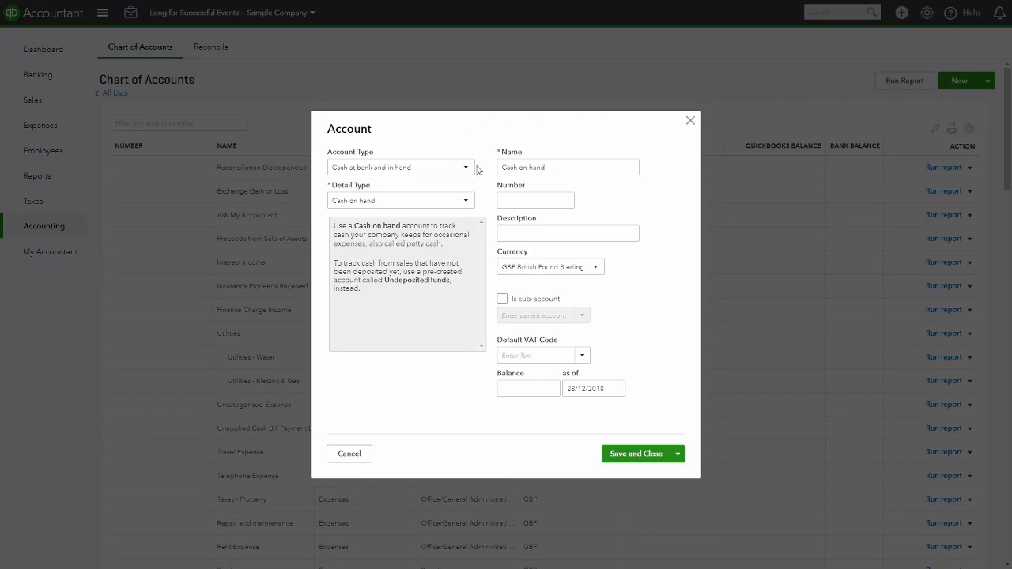
left_click(466, 168)
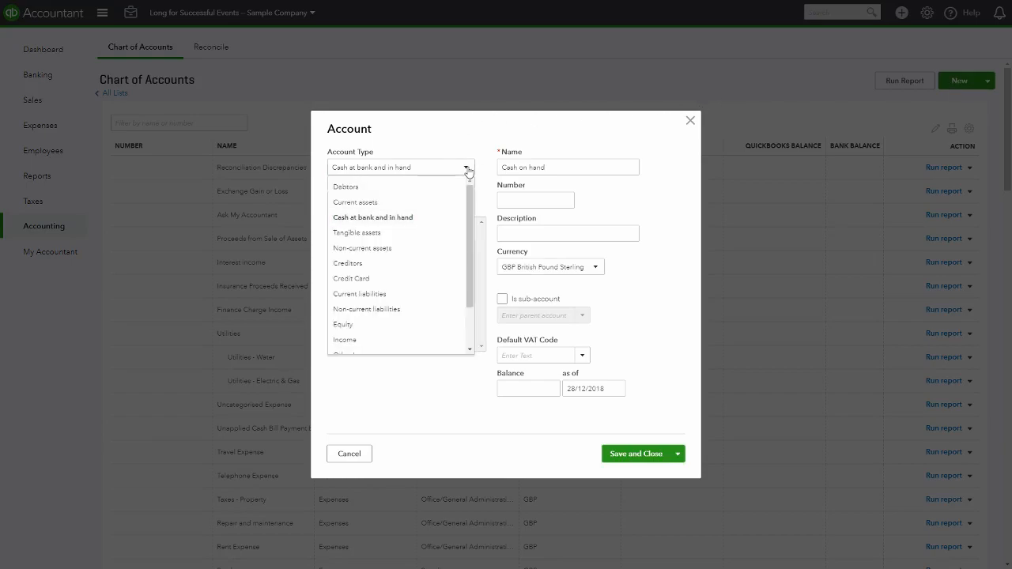
left_click(416, 341)
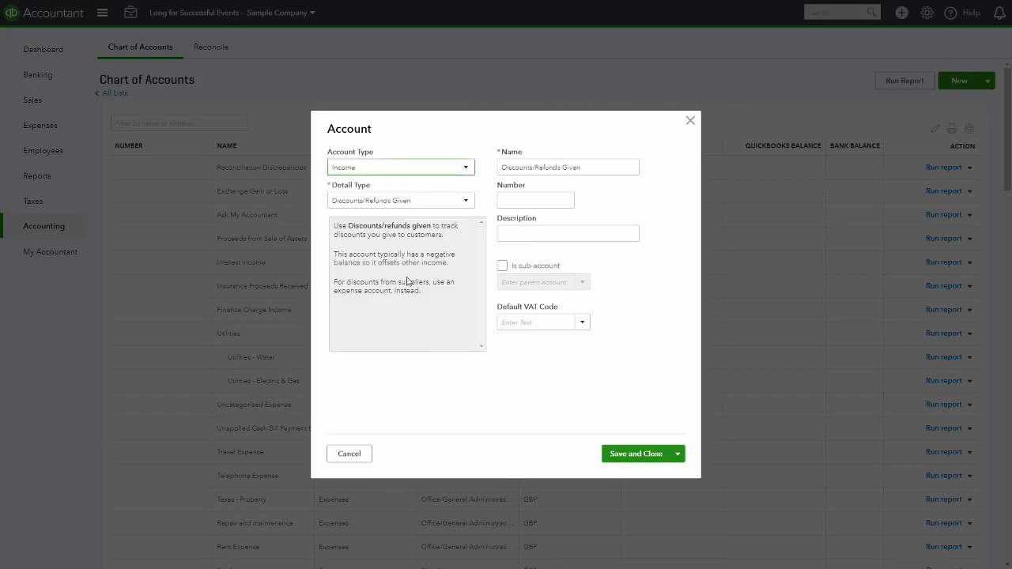
left_click(465, 202)
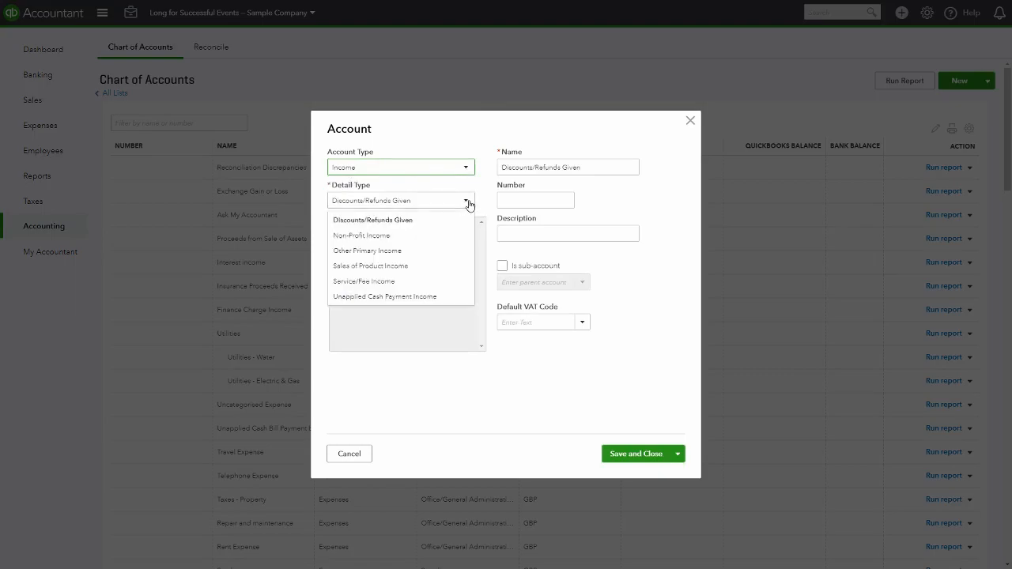
left_click(435, 254)
left_click_drag(598, 166, 477, 163)
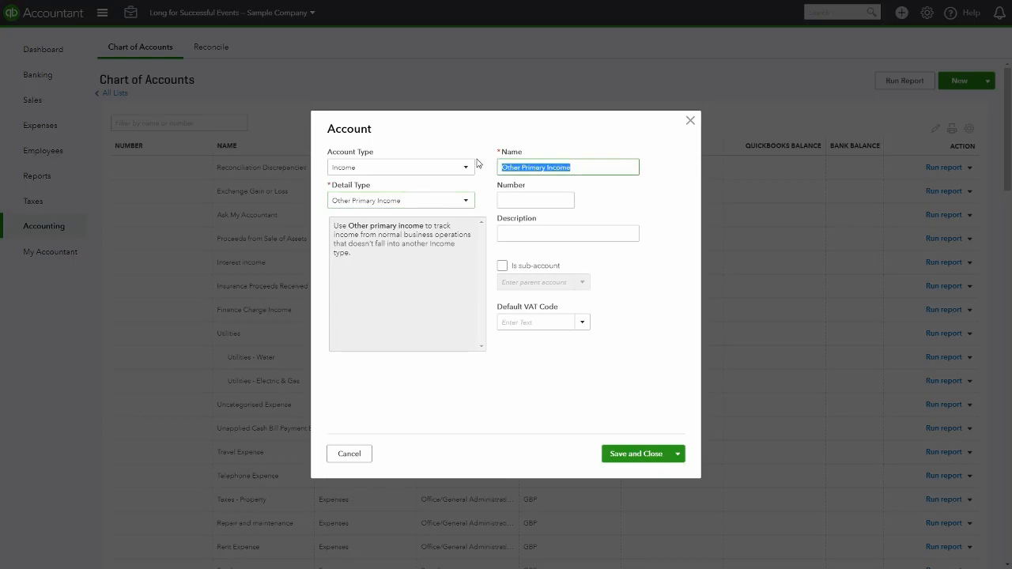
type("Teaching assistance")
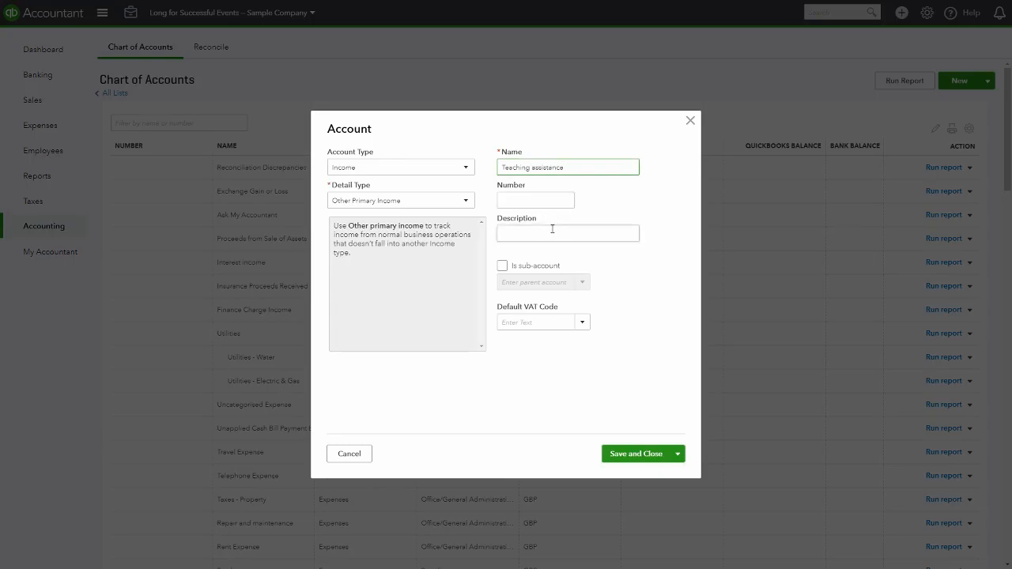
left_click(582, 322)
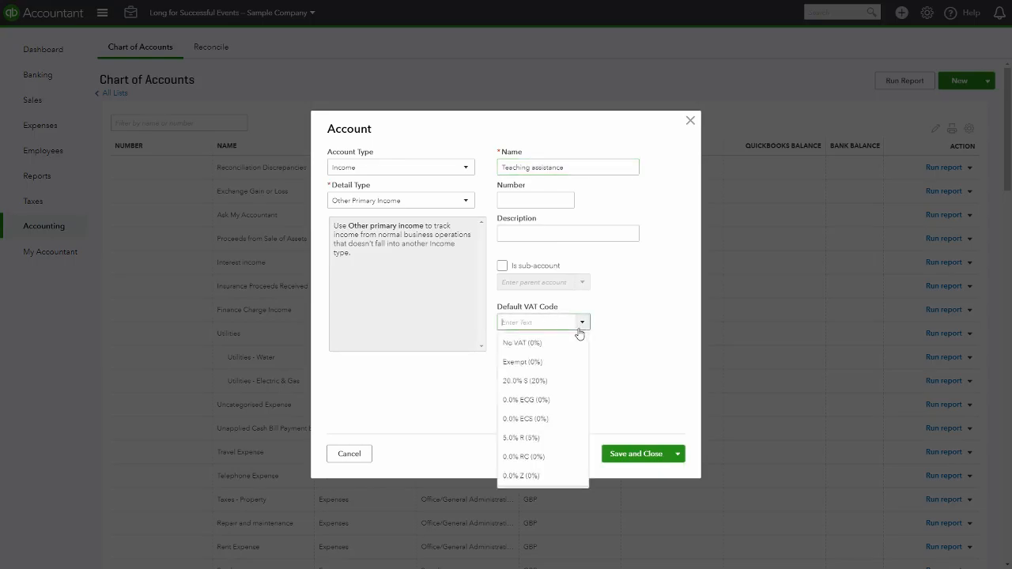
left_click(549, 382)
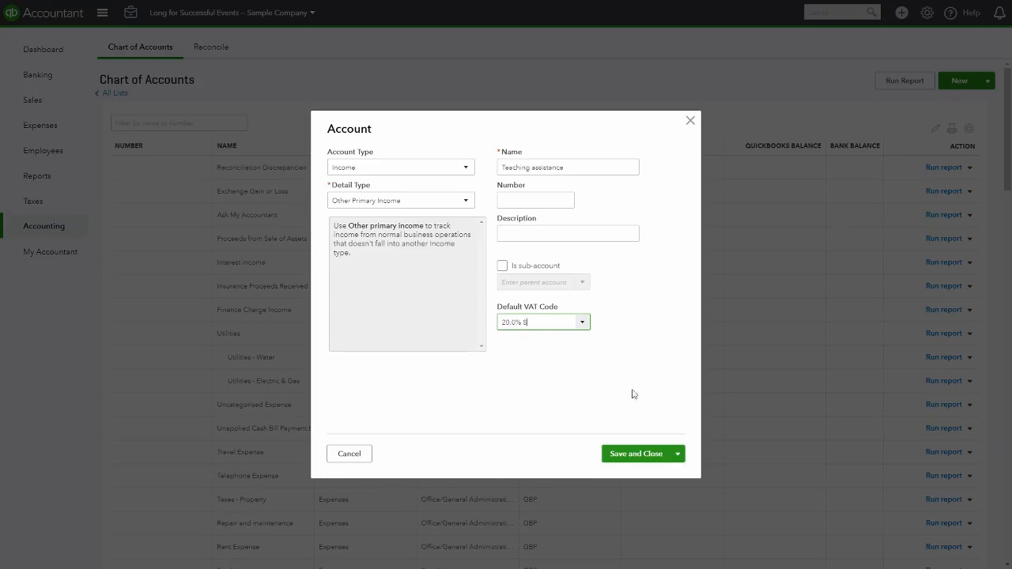
left_click(637, 455)
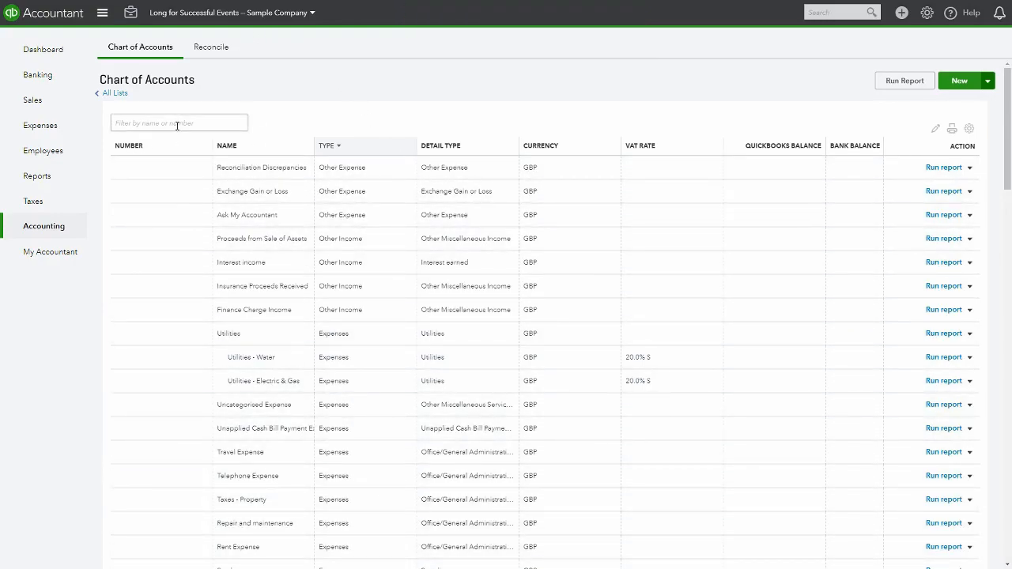
Filter the chart of accounts by "Tea" and run the QuickReport for the Teaching assistance account
scroll(288, 253, "down", 3)
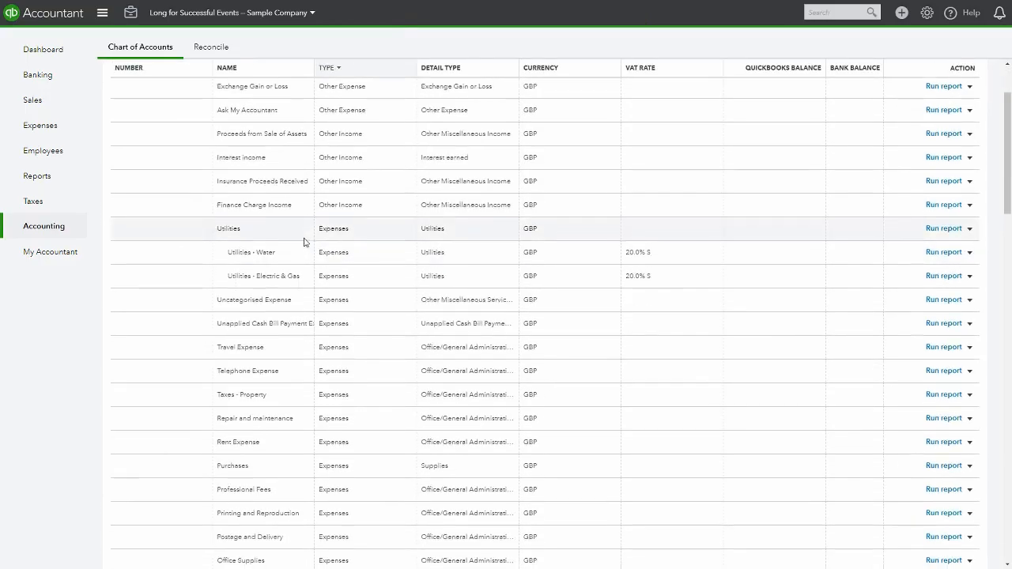
scroll(293, 212, "up", 3)
left_click(181, 124)
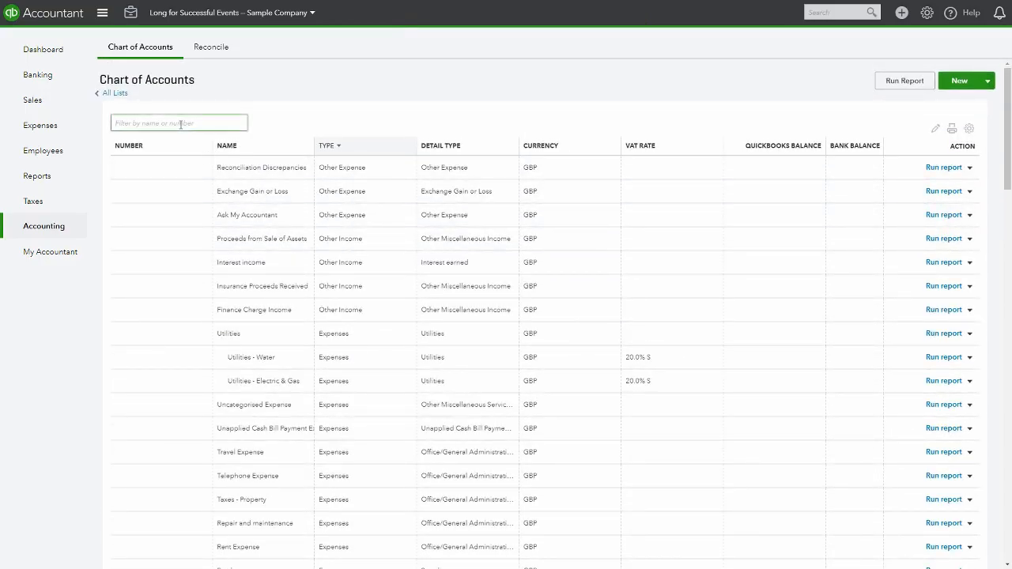
type("Tea")
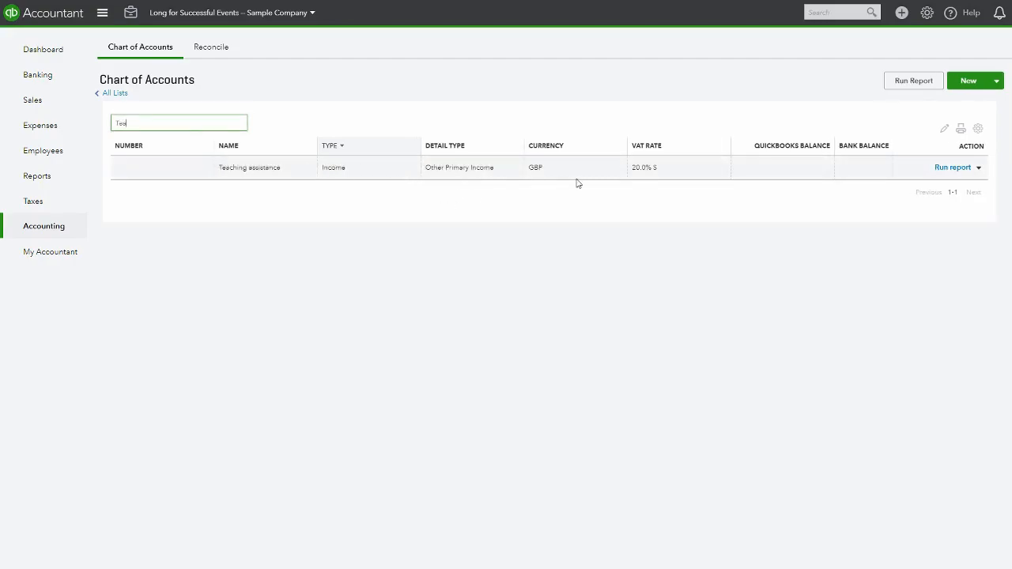
left_click(953, 169)
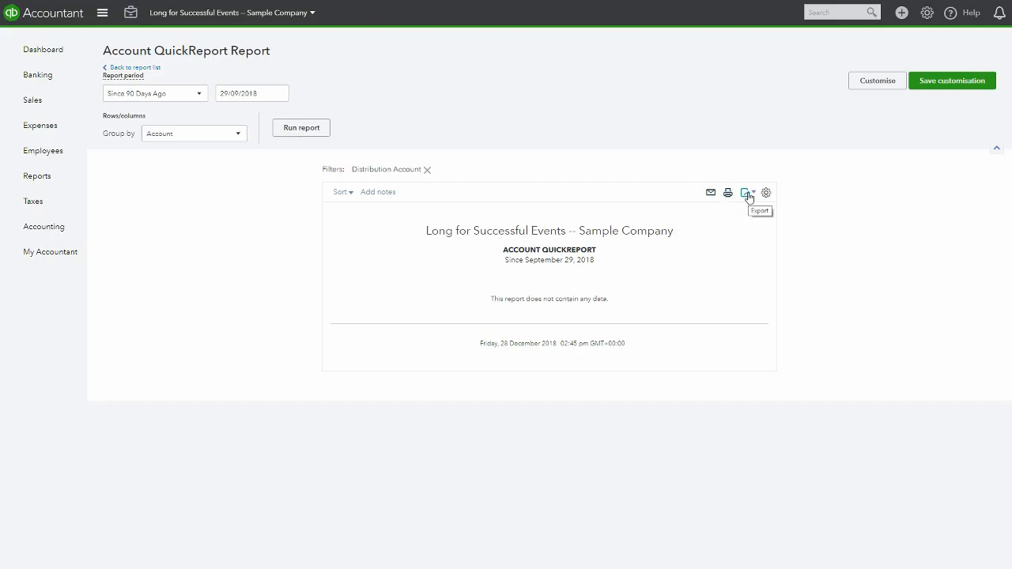
Examine the QuickReport's export, report period, save customisation and customise options, then return to the dashboard
left_click(748, 195)
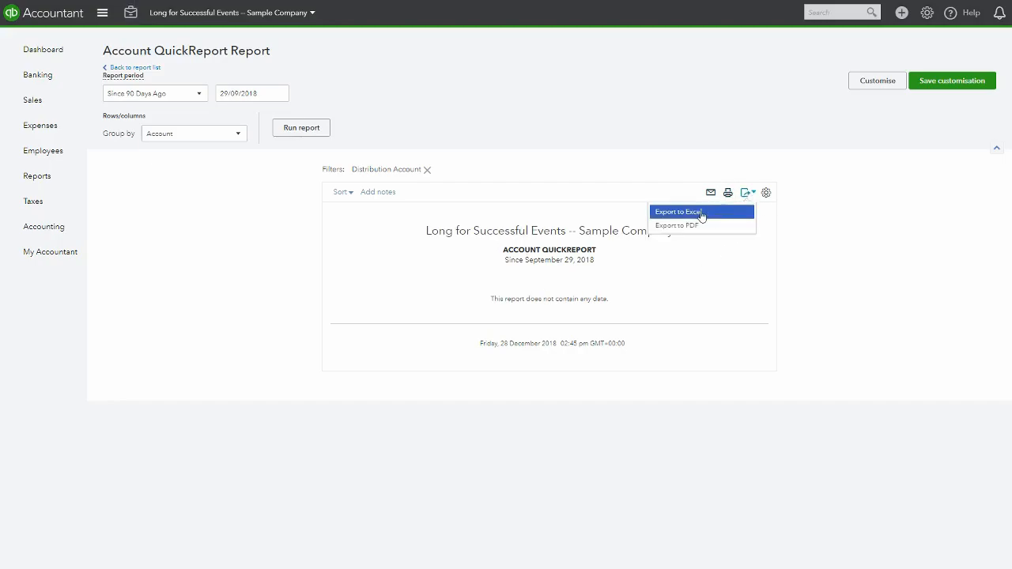
left_click(715, 322)
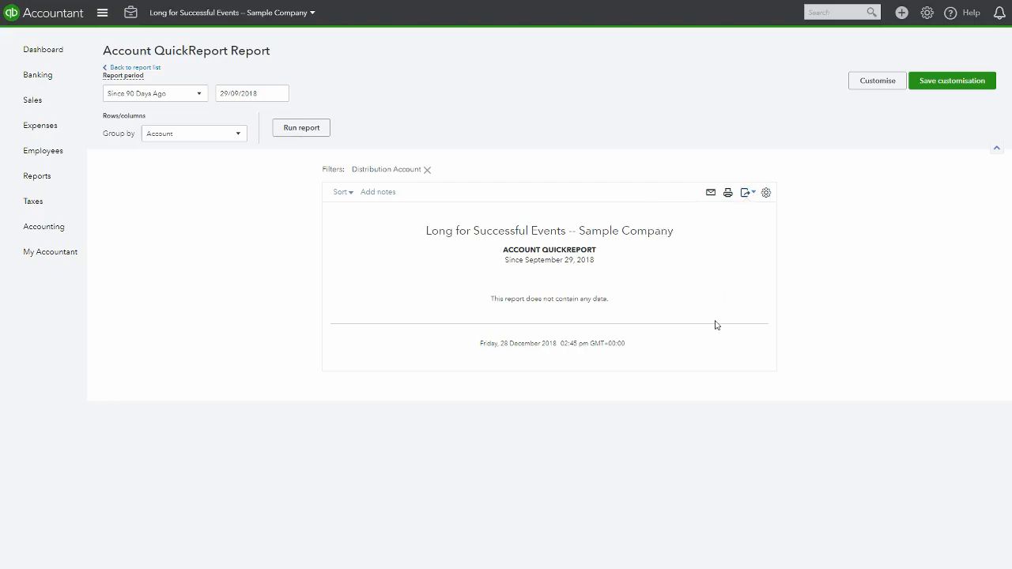
left_click(196, 95)
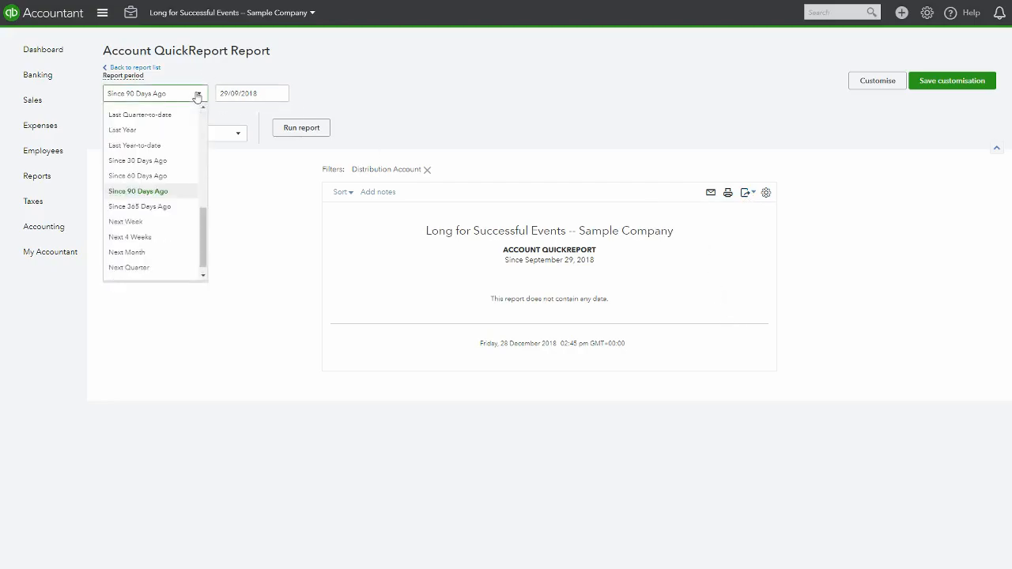
left_click(417, 98)
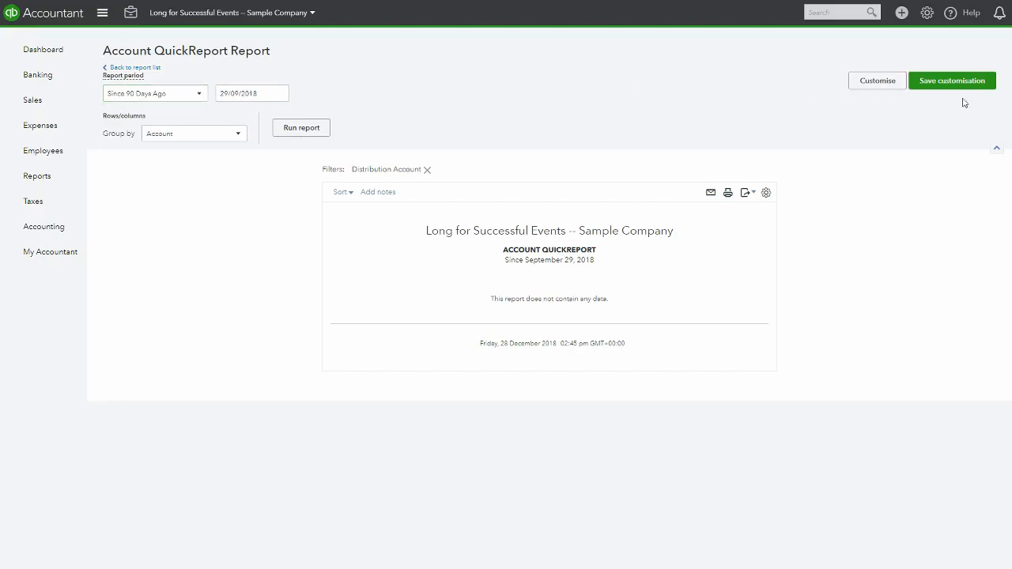
left_click(953, 83)
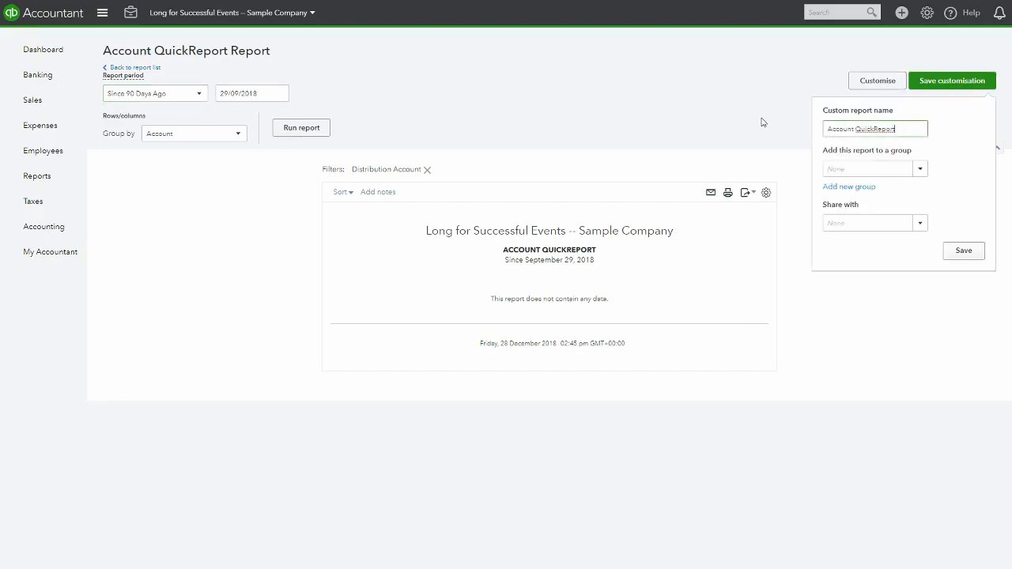
left_click(876, 82)
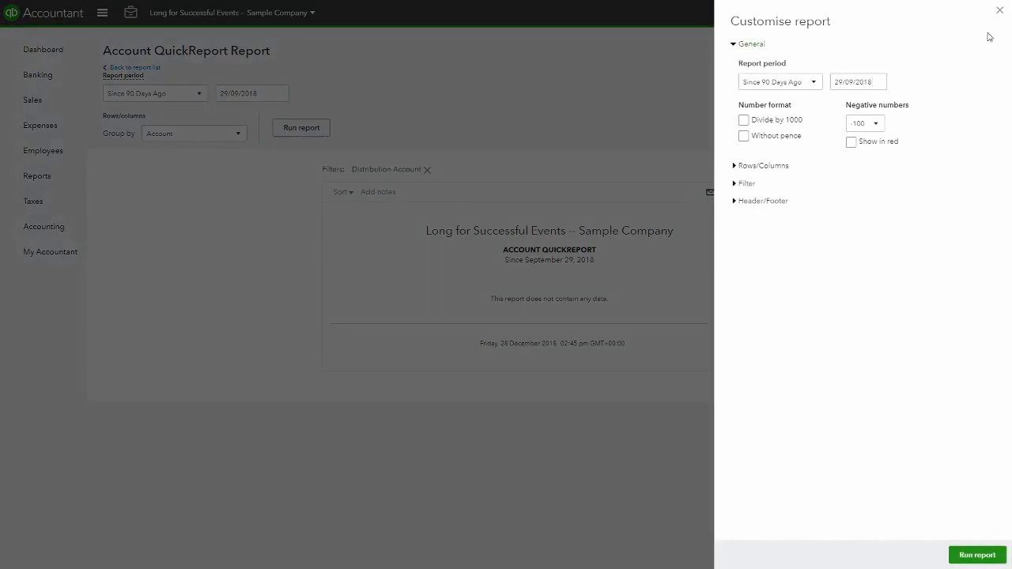
left_click(999, 10)
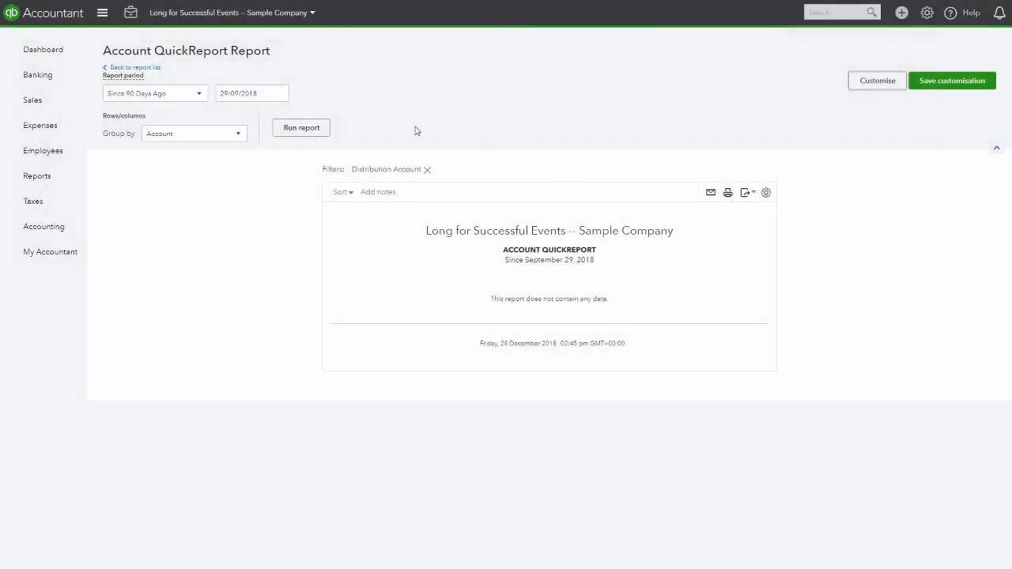
left_click(53, 53)
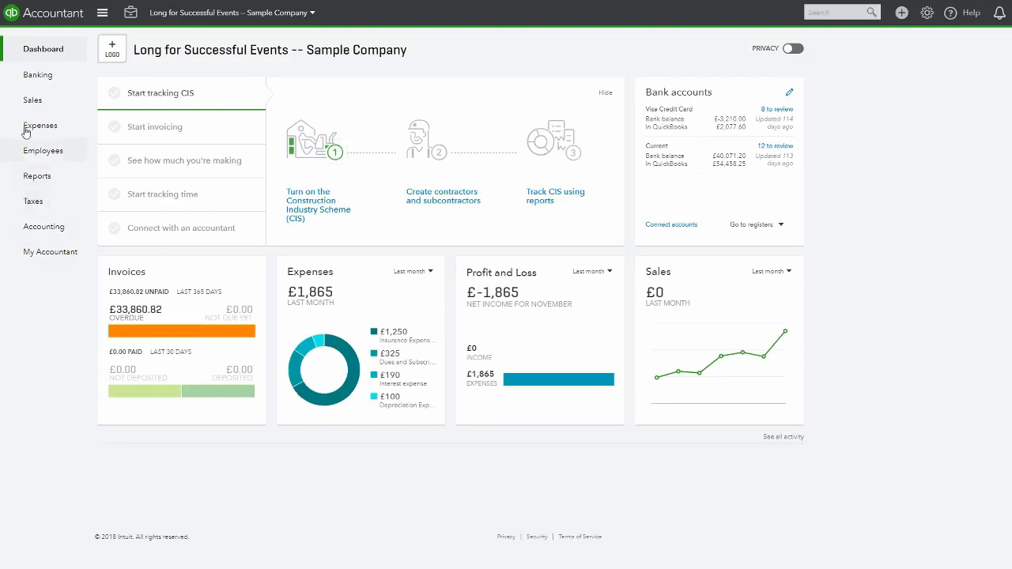
Browse the standard reports list and open the Accounts receivable ageing summary from the favourites
left_click(37, 177)
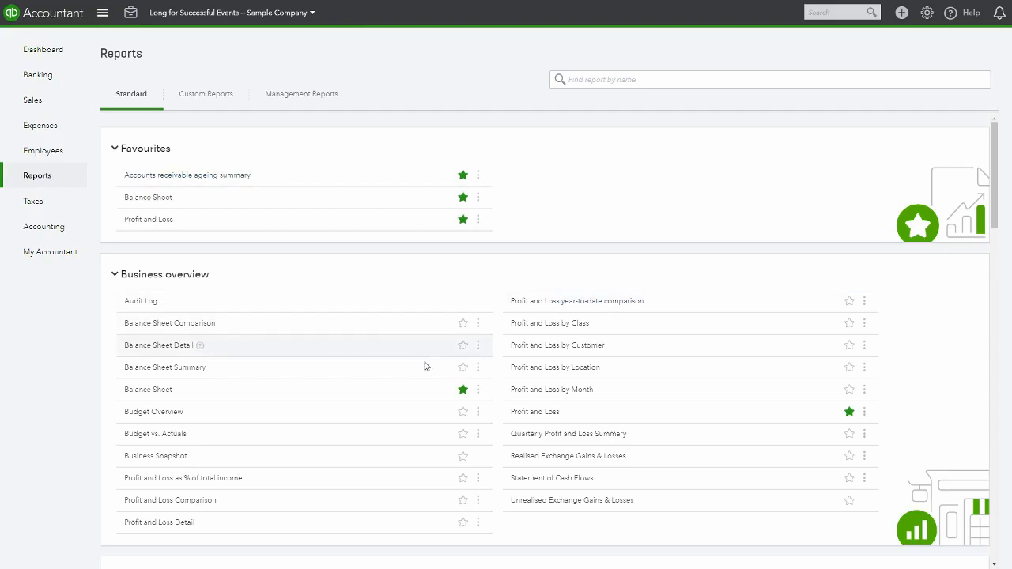
scroll(425, 366, "down", 1)
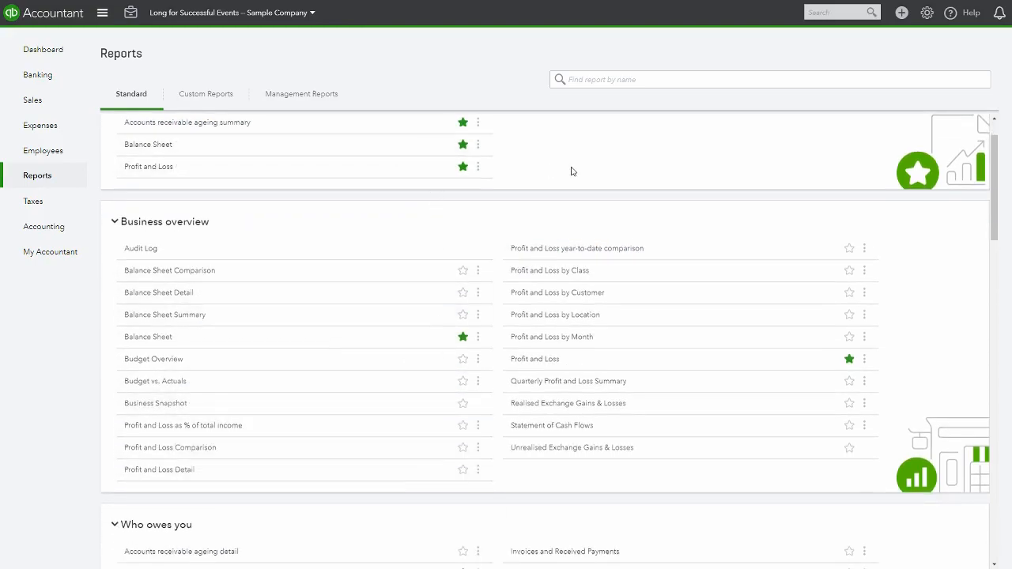
scroll(572, 171, "up", 1)
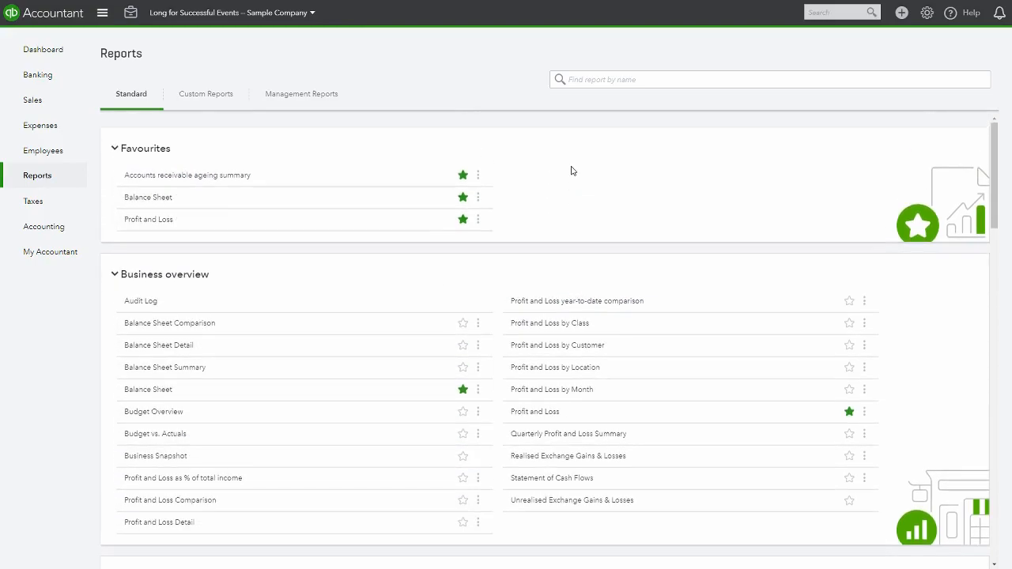
left_click(171, 178)
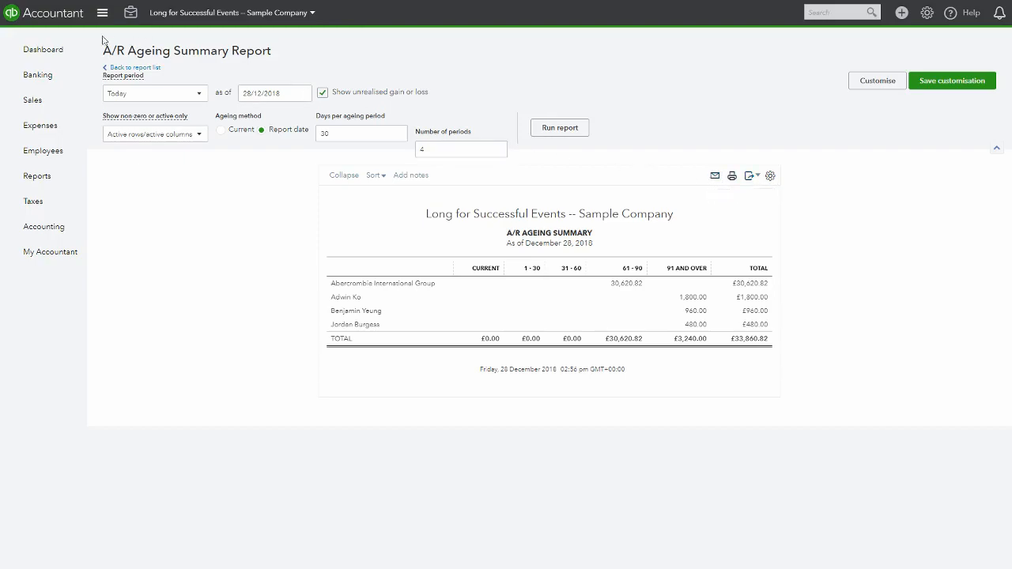
Go back to the report list, open the Balance Sheet report and scroll through it
left_click(149, 68)
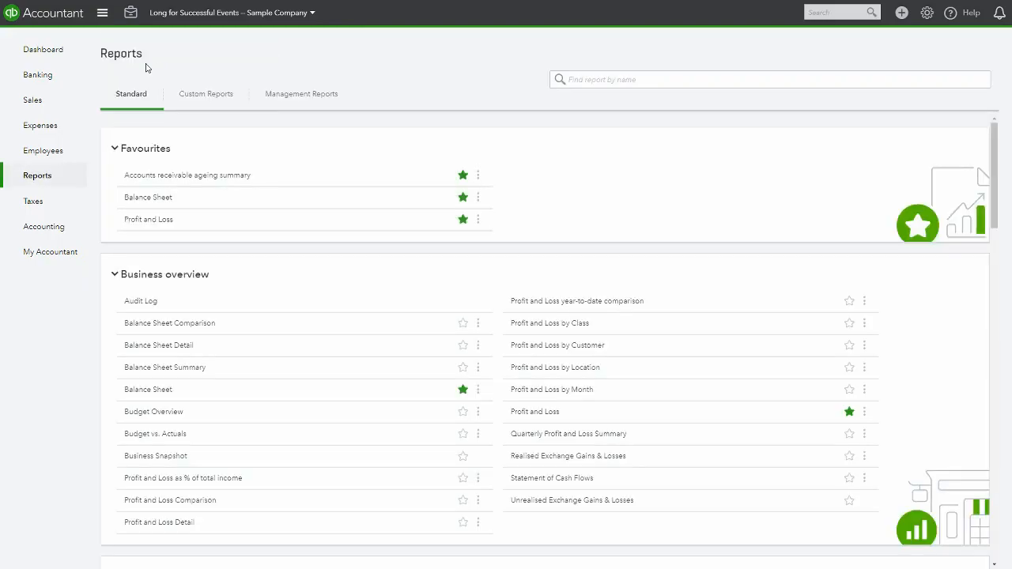
left_click(148, 197)
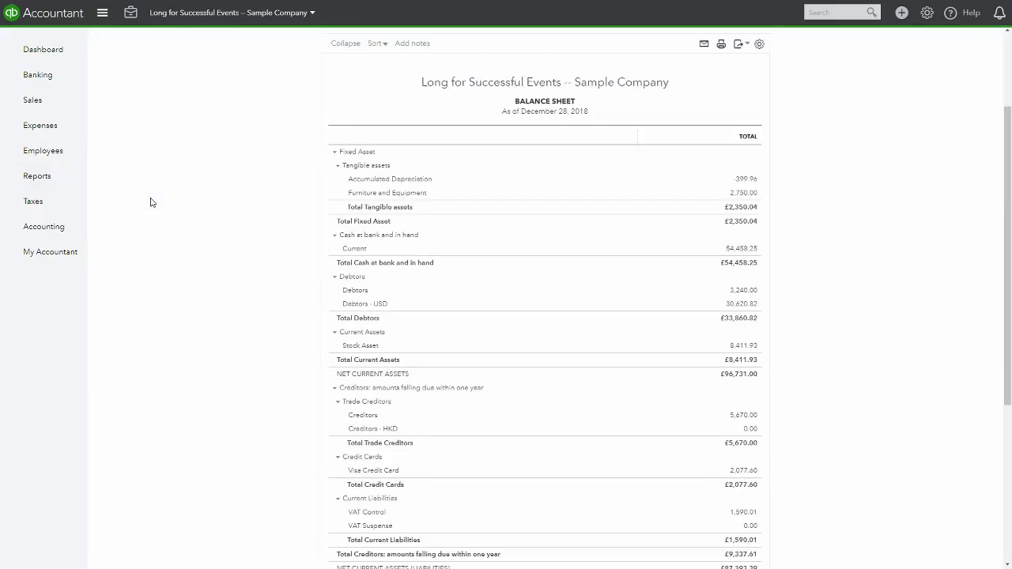
scroll(152, 203, "down", 4)
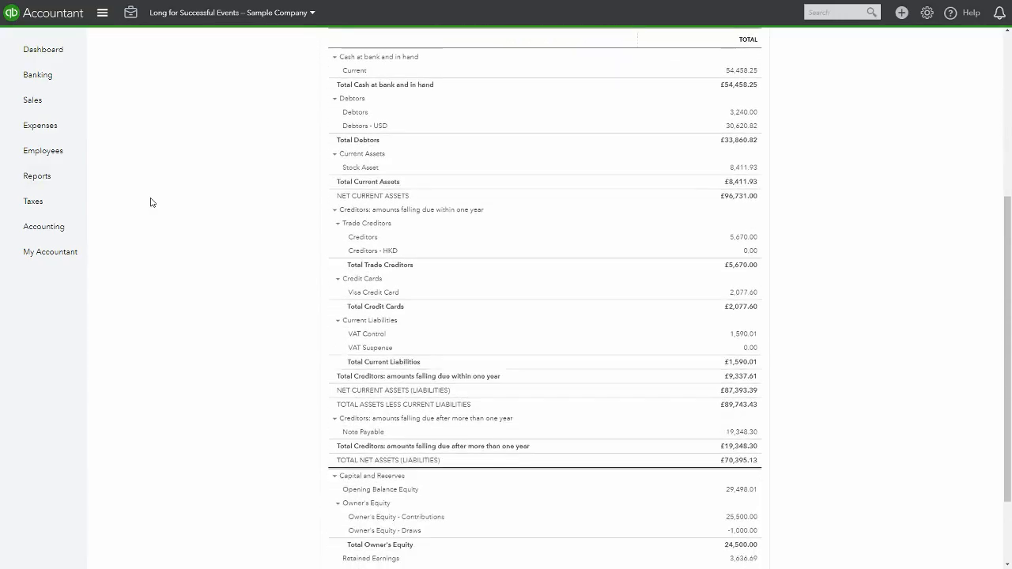
scroll(152, 202, "up", 5)
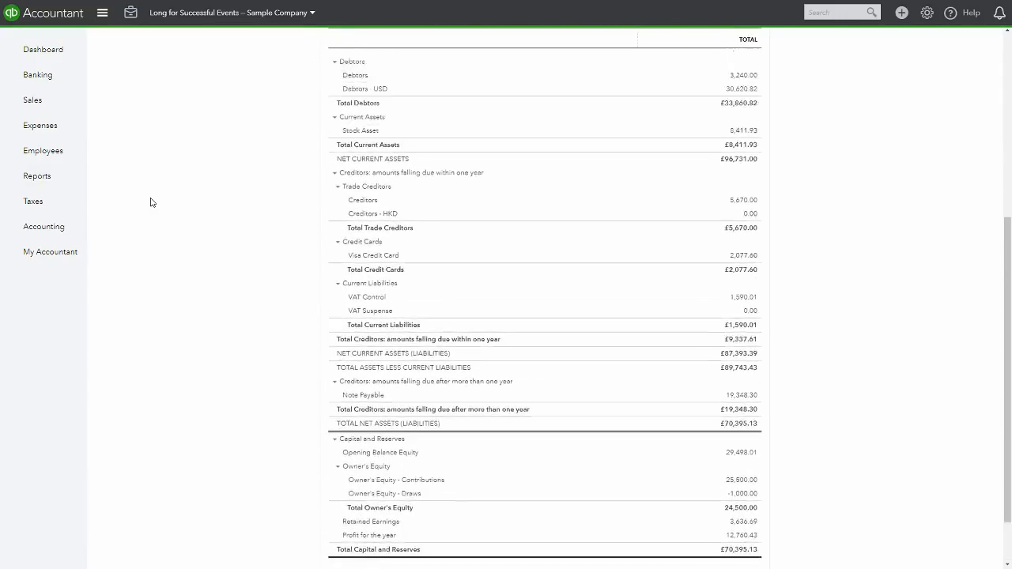
scroll(152, 202, "down", 5)
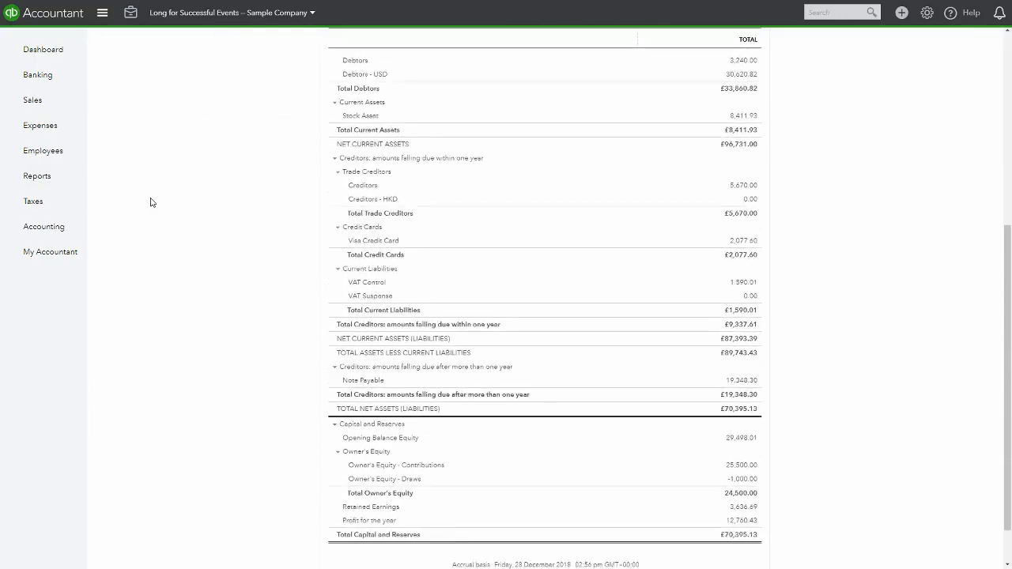
scroll(151, 203, "up", 5)
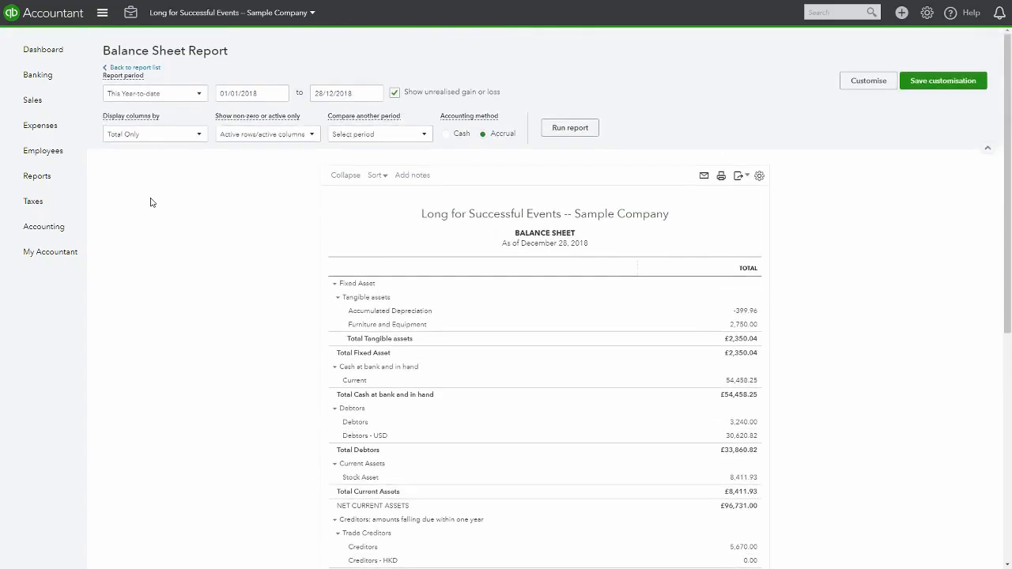
Go back to the report list, open the Profit and Loss report from the favourites and scroll through it
left_click(140, 74)
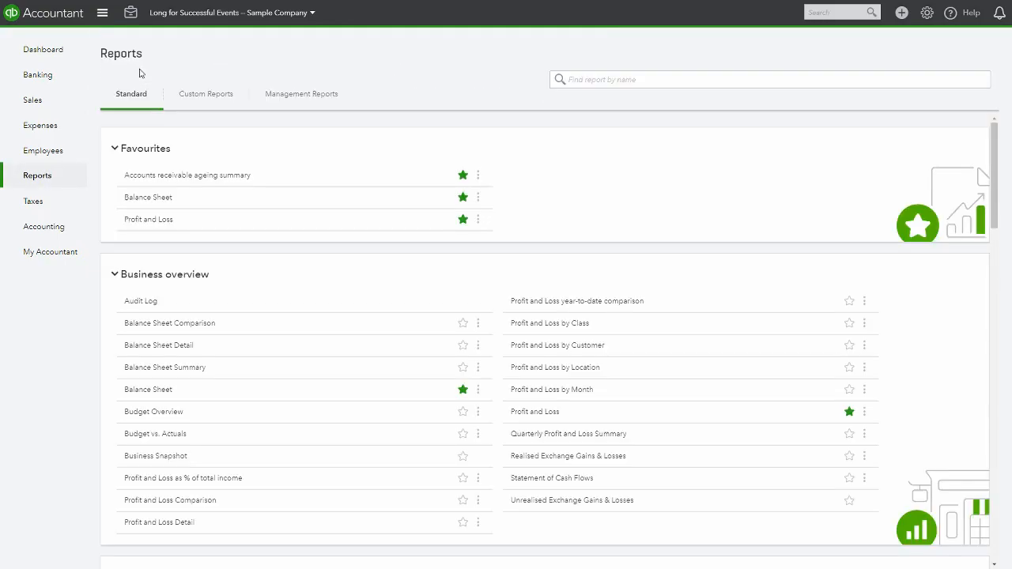
left_click(154, 220)
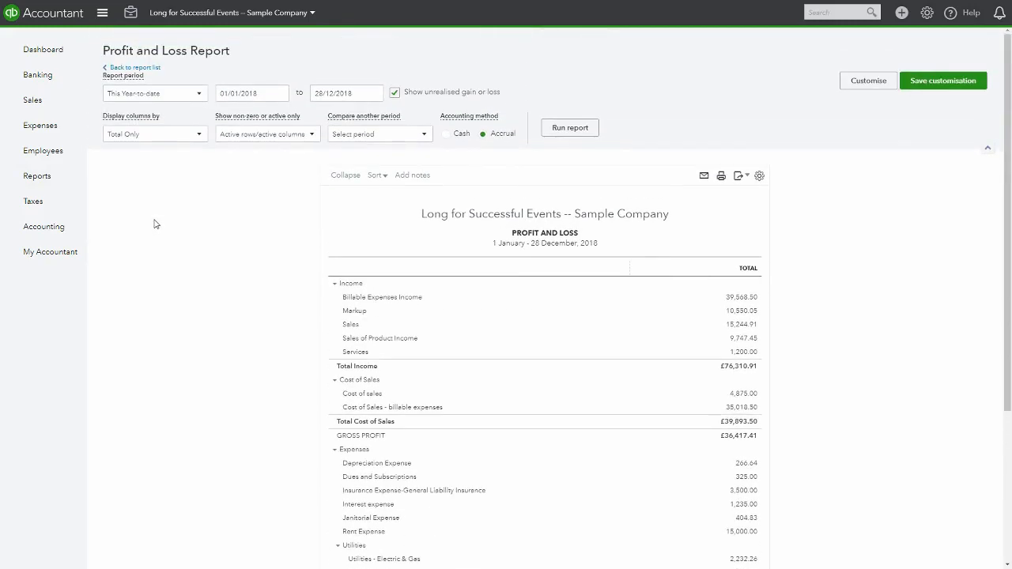
scroll(156, 224, "down", 1)
scroll(305, 395, "down", 3)
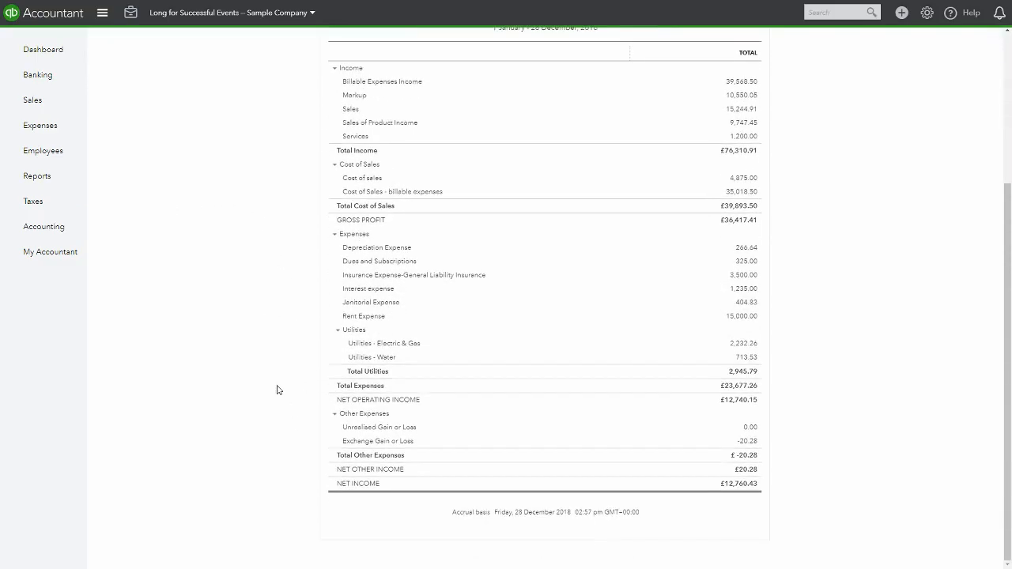
scroll(277, 390, "up", 5)
scroll(277, 389, "down", 5)
scroll(273, 427, "up", 4)
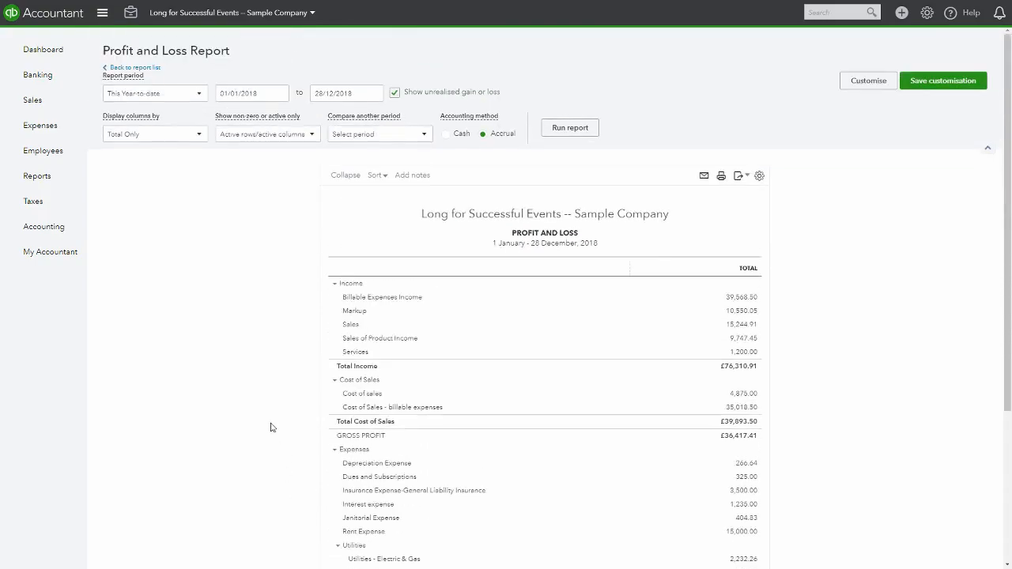
Switch the Profit and Loss report period to Custom, then return to the report list
left_click(199, 94)
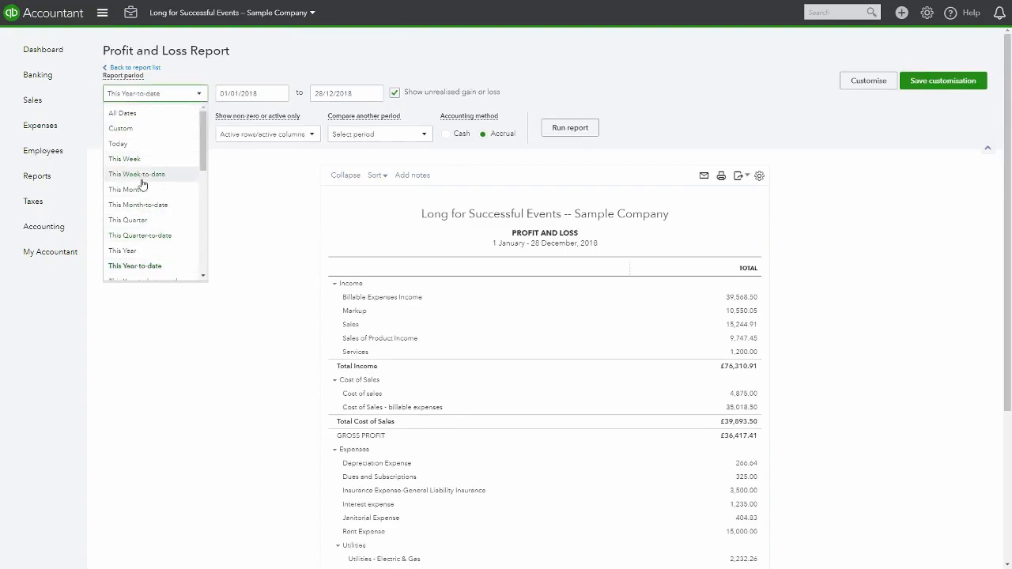
left_click(141, 128)
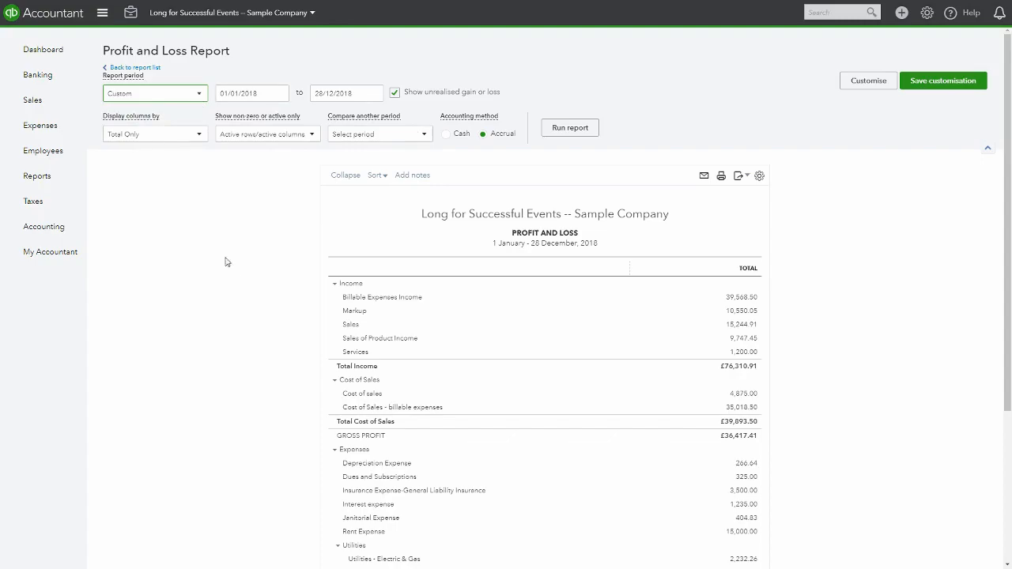
left_click(142, 68)
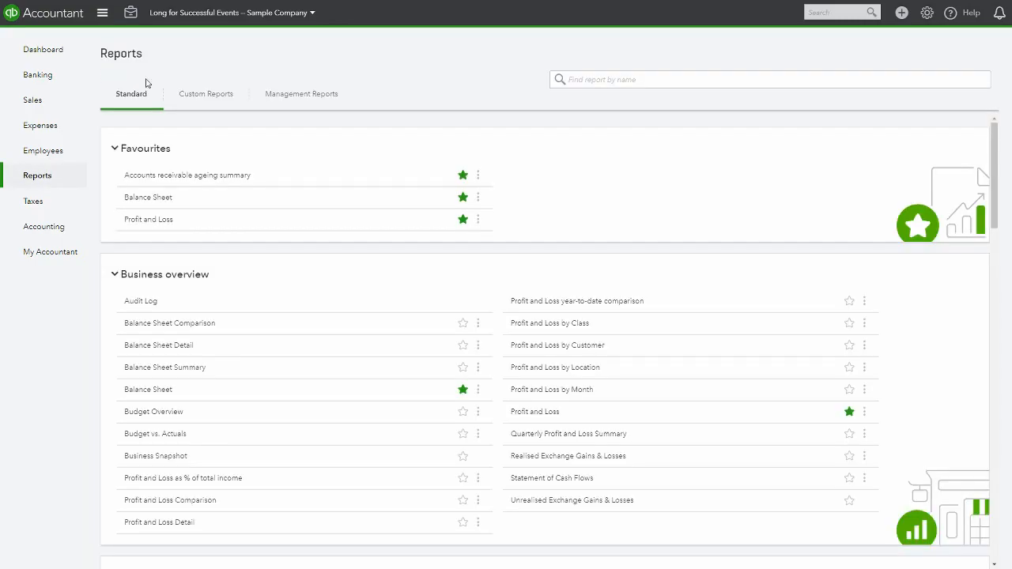
Open the Profit and Loss by Customer report, then go back to the report list
scroll(235, 267, "down", 3)
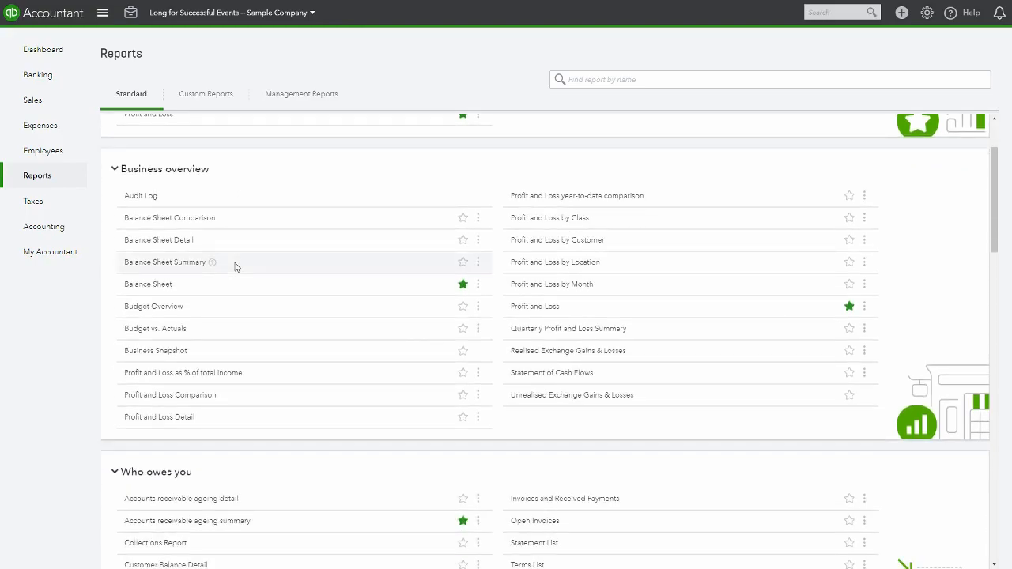
left_click(532, 249)
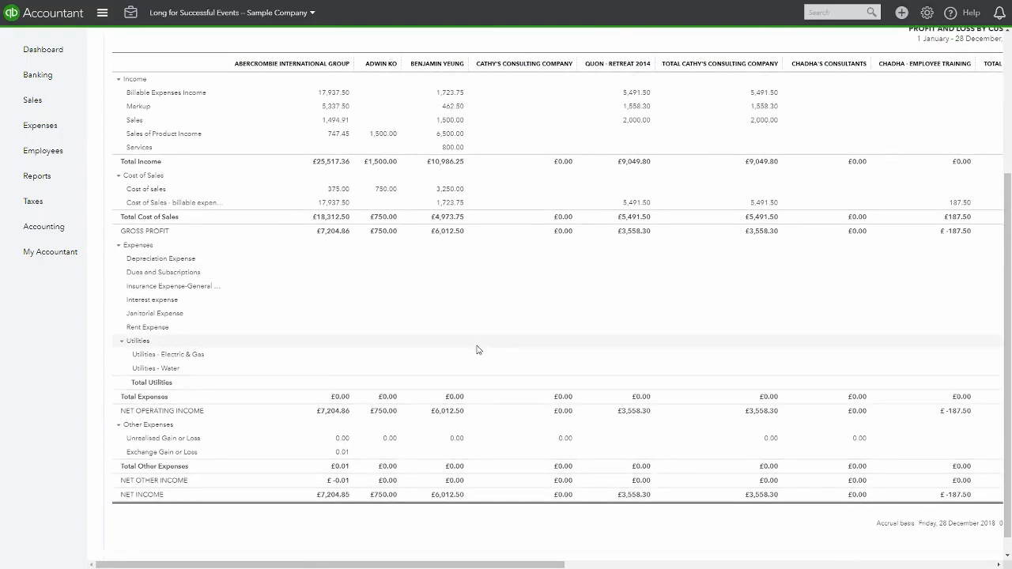
left_click(145, 69)
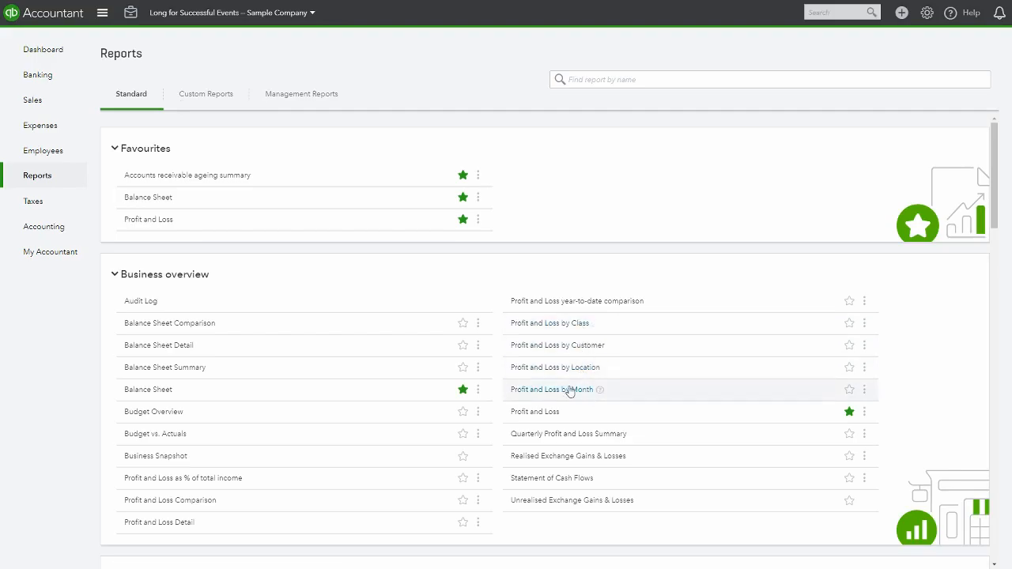
Open the Profit and Loss by Month report, then go back to the report list
left_click(564, 391)
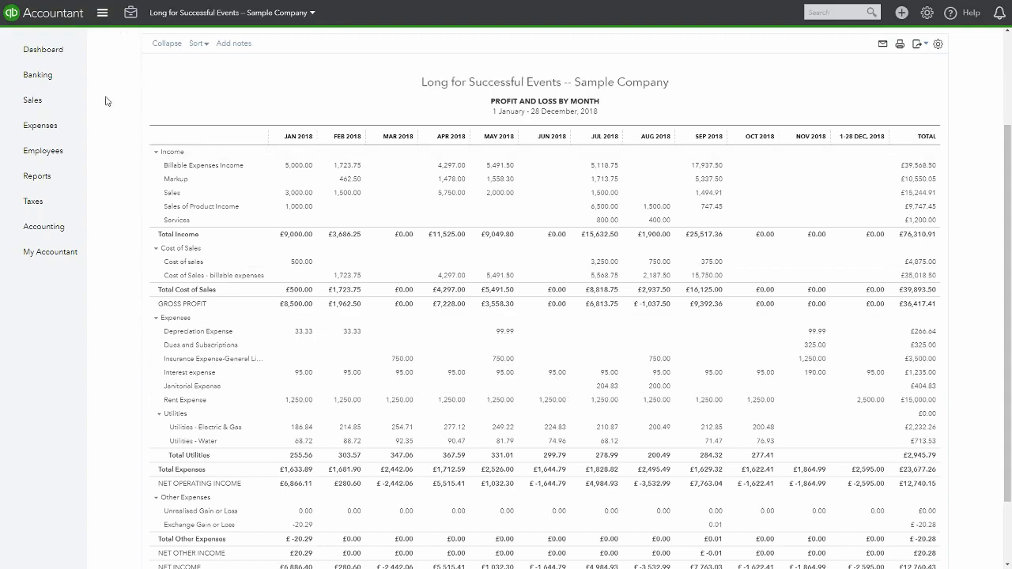
scroll(115, 99, "up", 2)
left_click(154, 74)
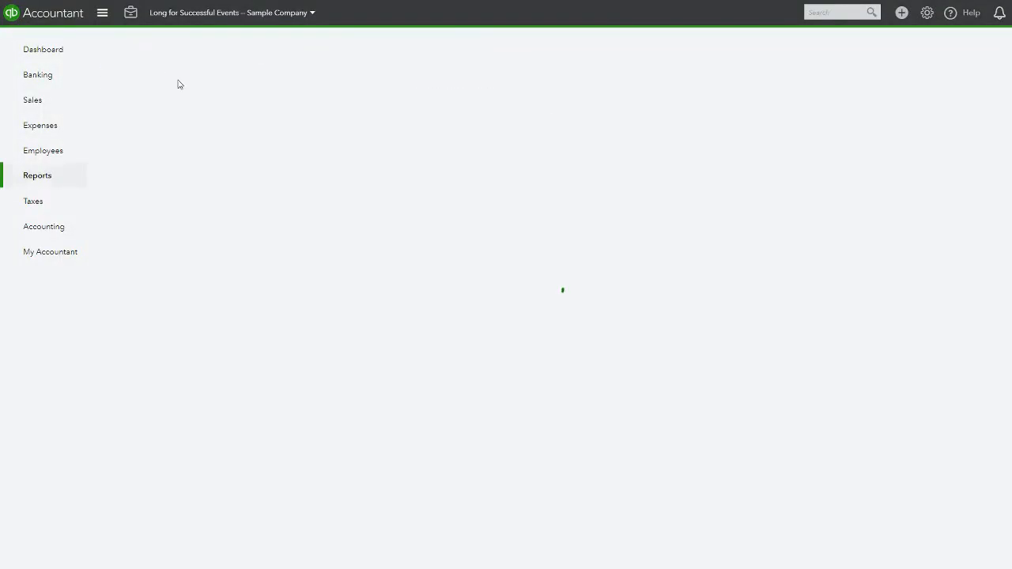
Scroll through all the standard report categories, then return to the dashboard
scroll(342, 249, "down", 4)
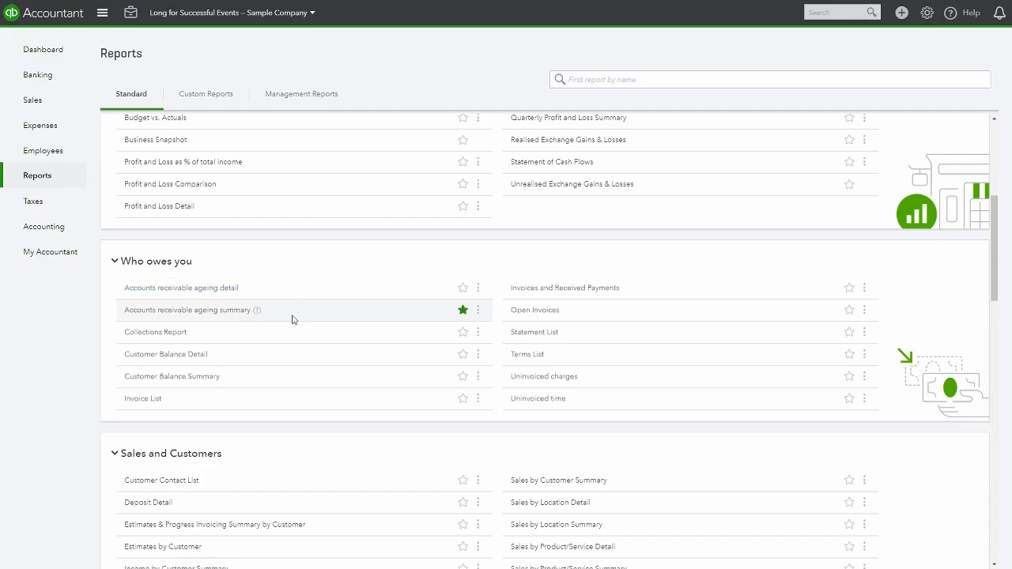
scroll(296, 318, "down", 1)
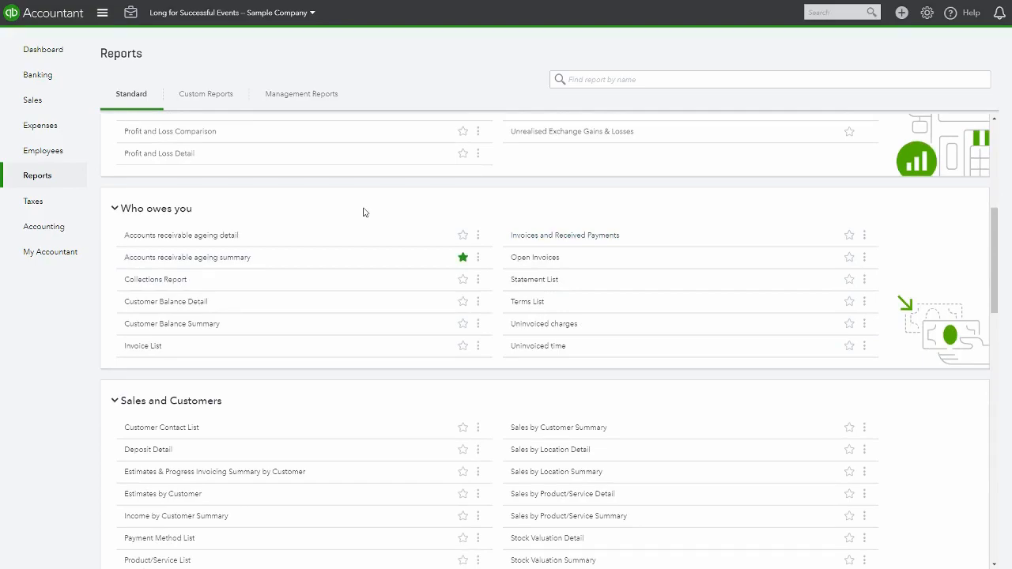
scroll(363, 212, "down", 4)
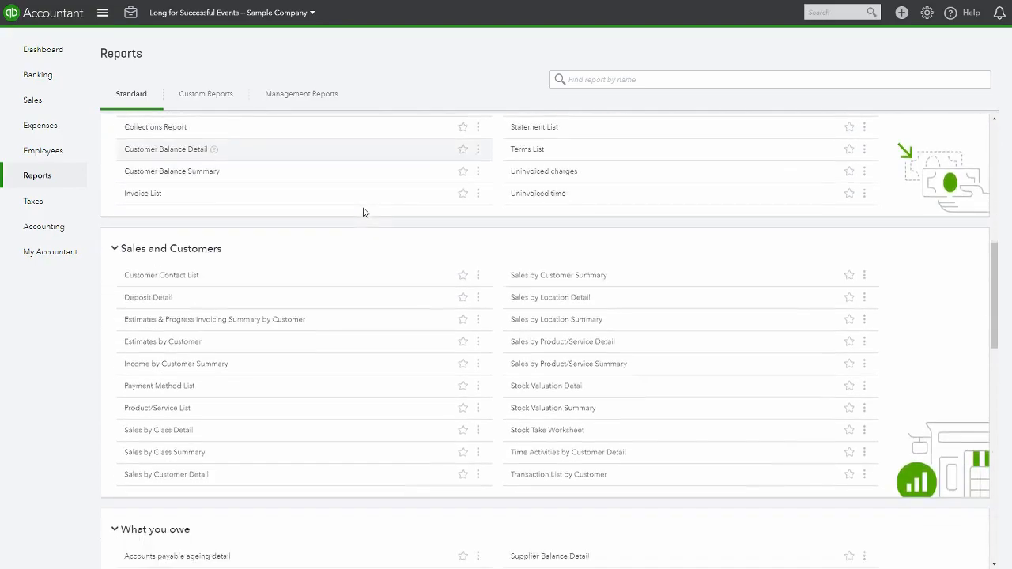
scroll(363, 211, "down", 2)
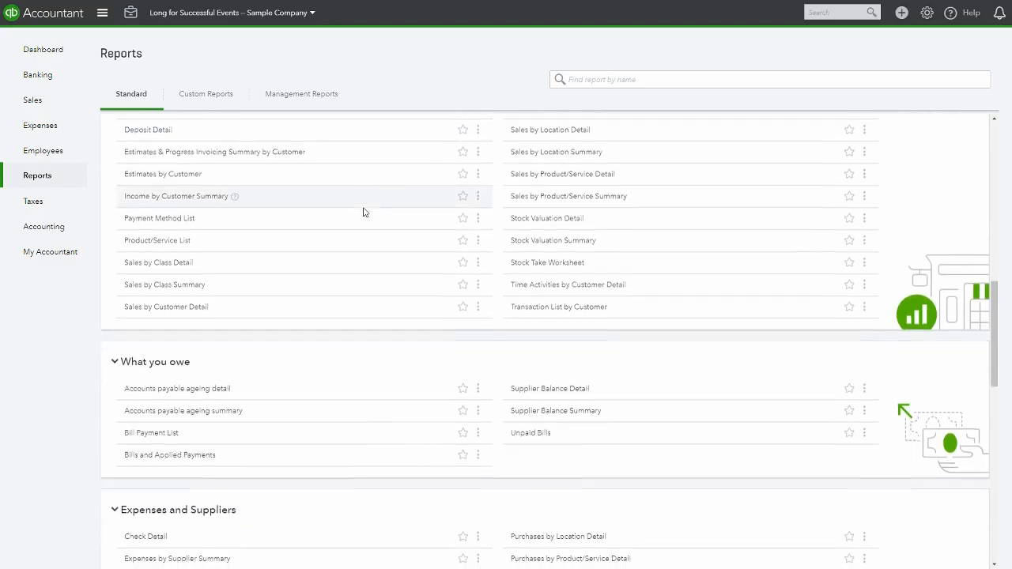
scroll(363, 212, "down", 3)
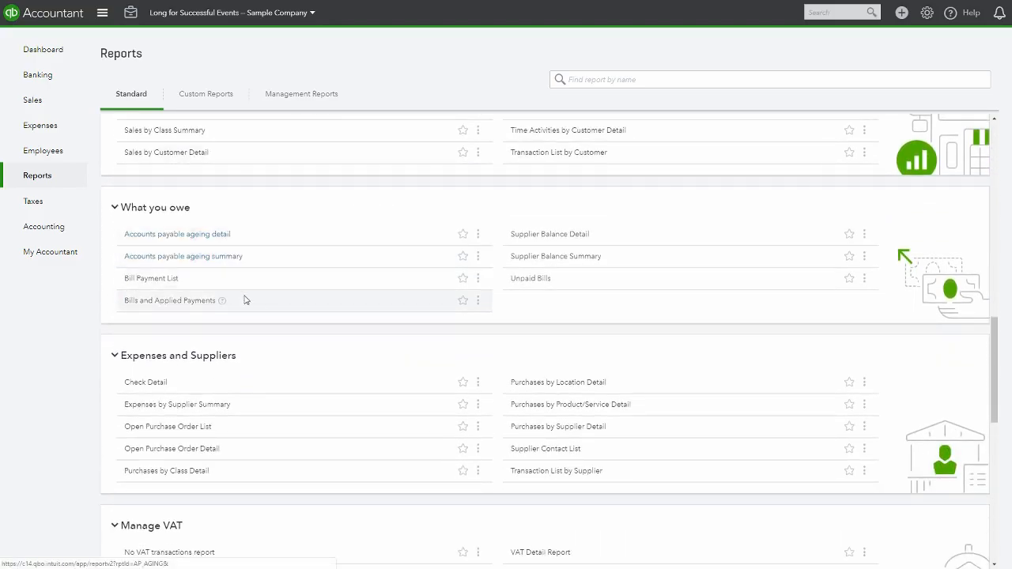
scroll(320, 343, "down", 1)
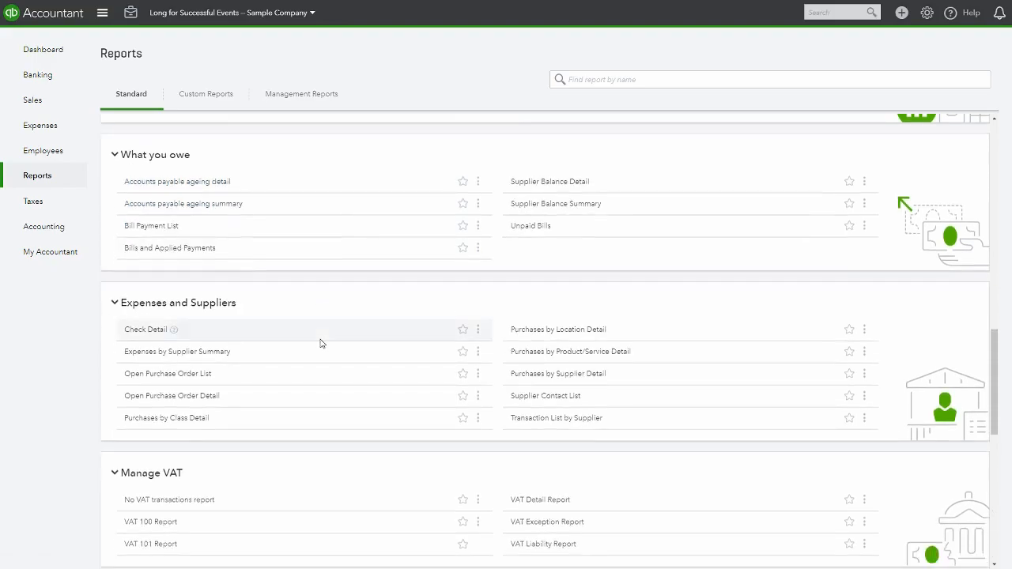
scroll(320, 343, "down", 2)
scroll(320, 343, "down", 2)
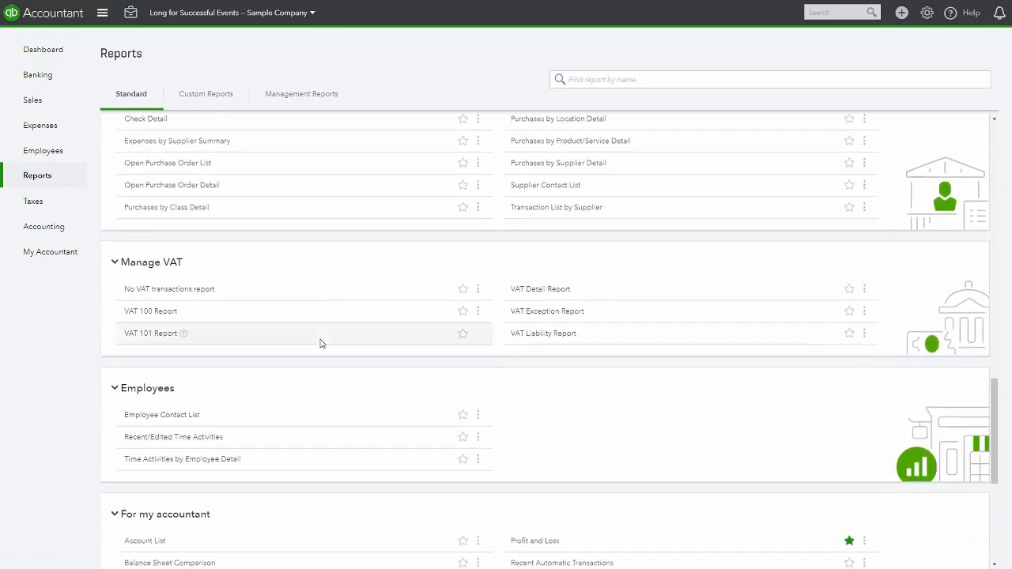
scroll(320, 343, "down", 5)
scroll(320, 343, "up", 20)
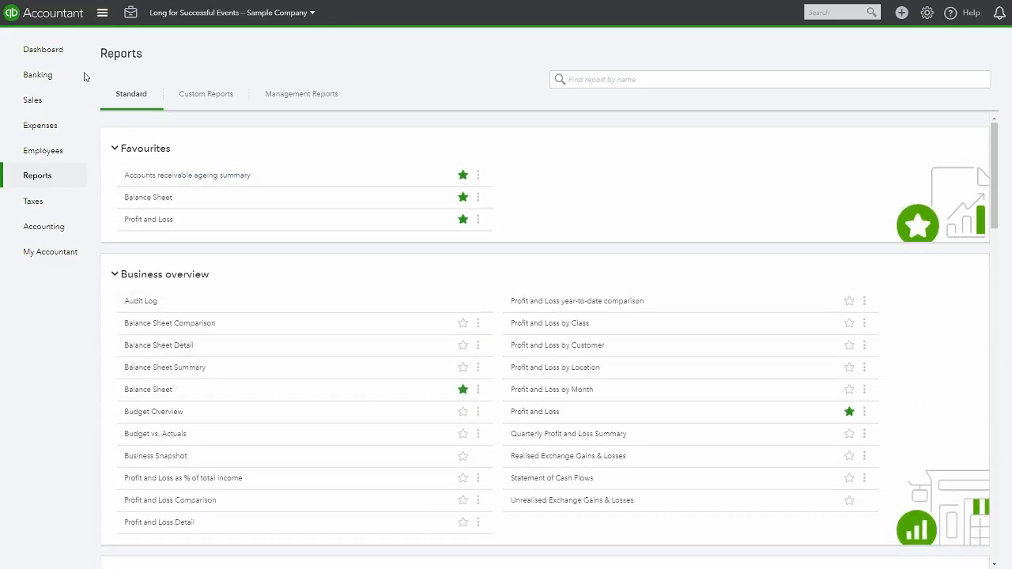
left_click(52, 49)
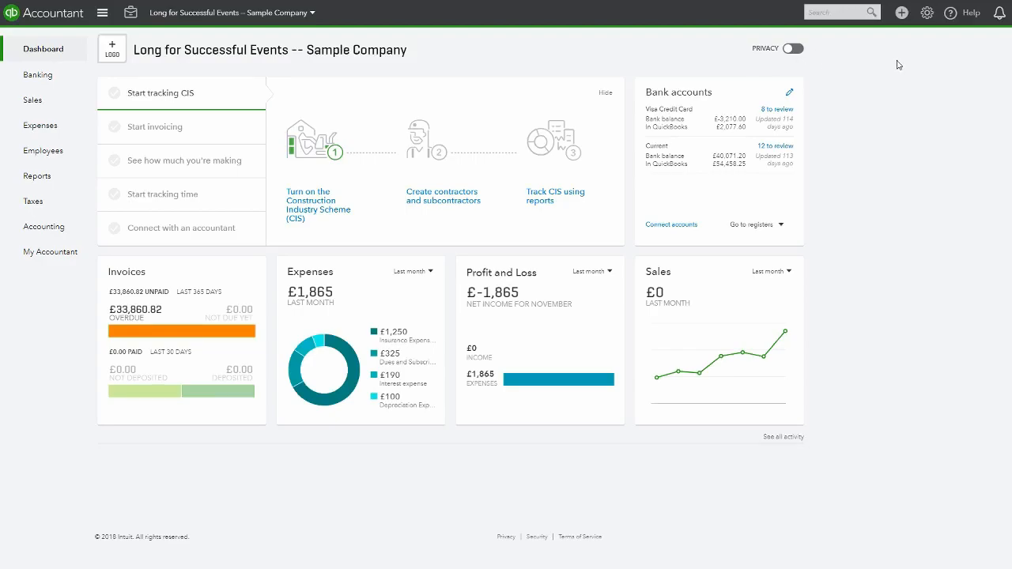
Open Manage Users from the settings and start adding a new Standard user
left_click(927, 14)
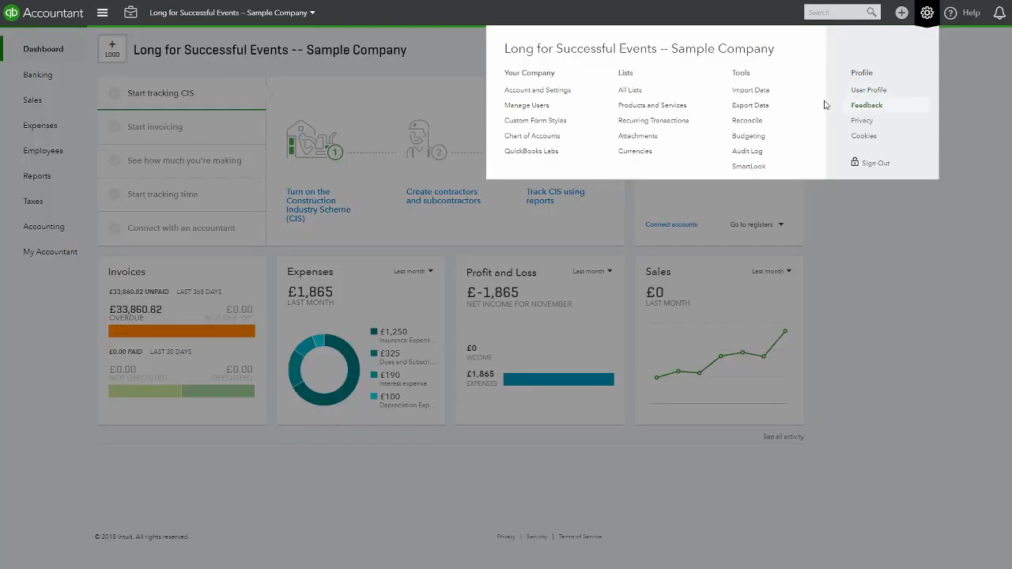
left_click(528, 106)
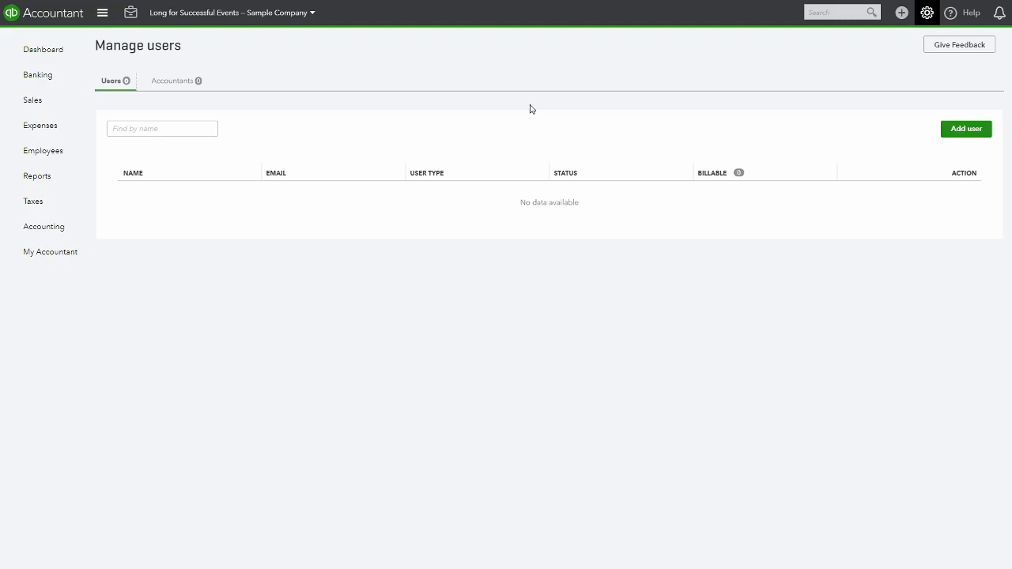
left_click(964, 130)
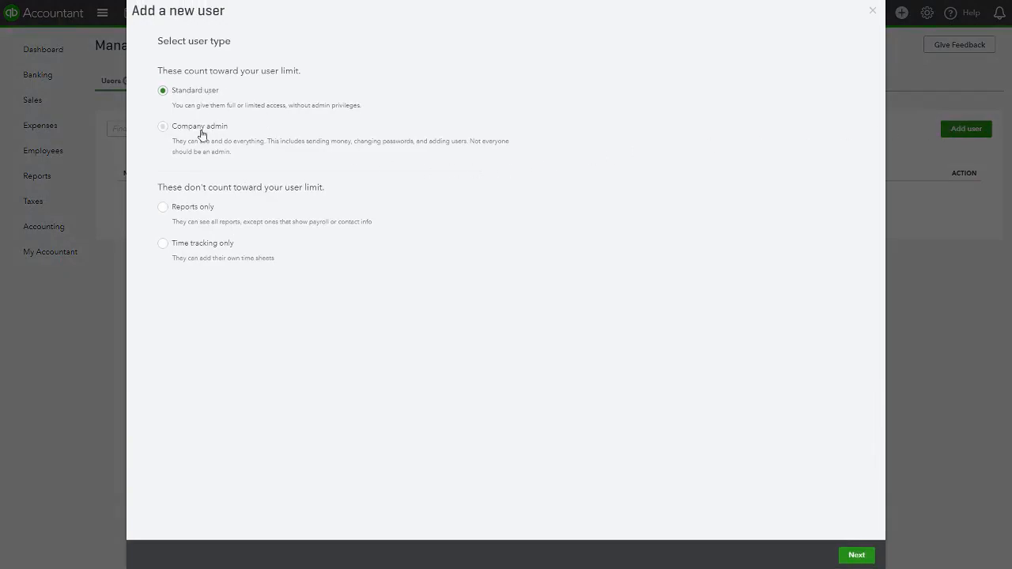
left_click(856, 556)
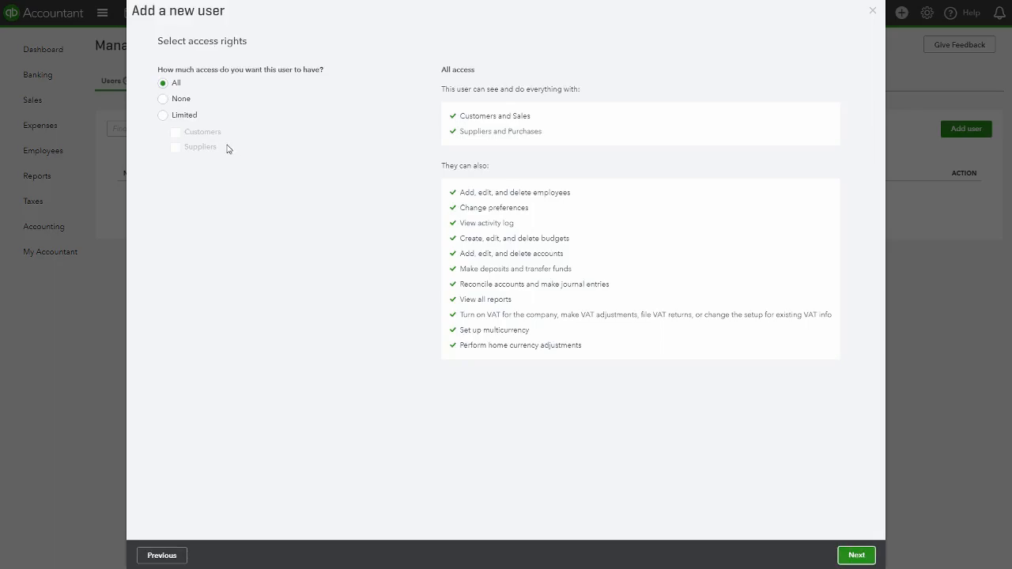
Give the new user Limited access to Customers only, step through the user settings and close the wizard
left_click(162, 116)
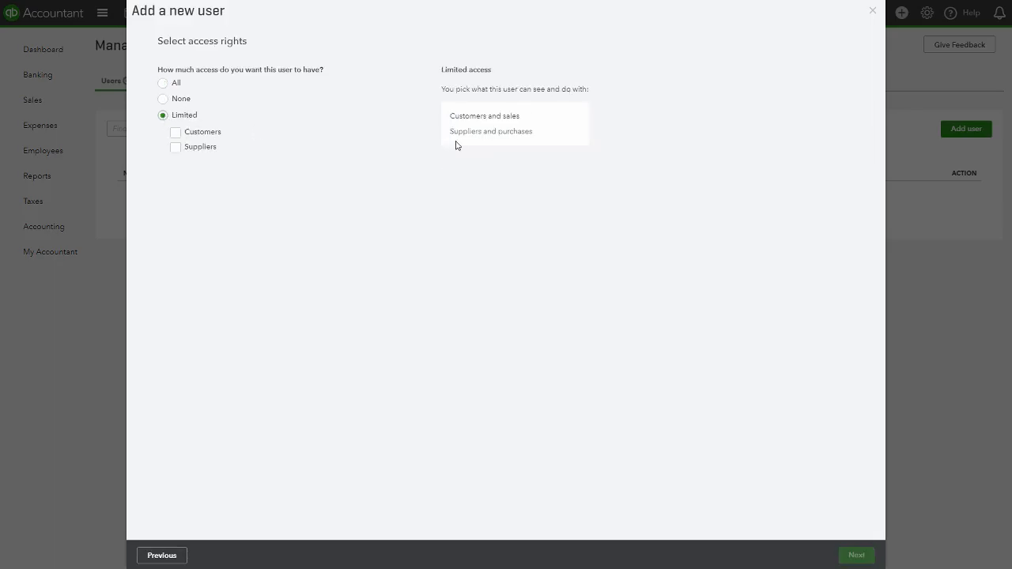
left_click(179, 133)
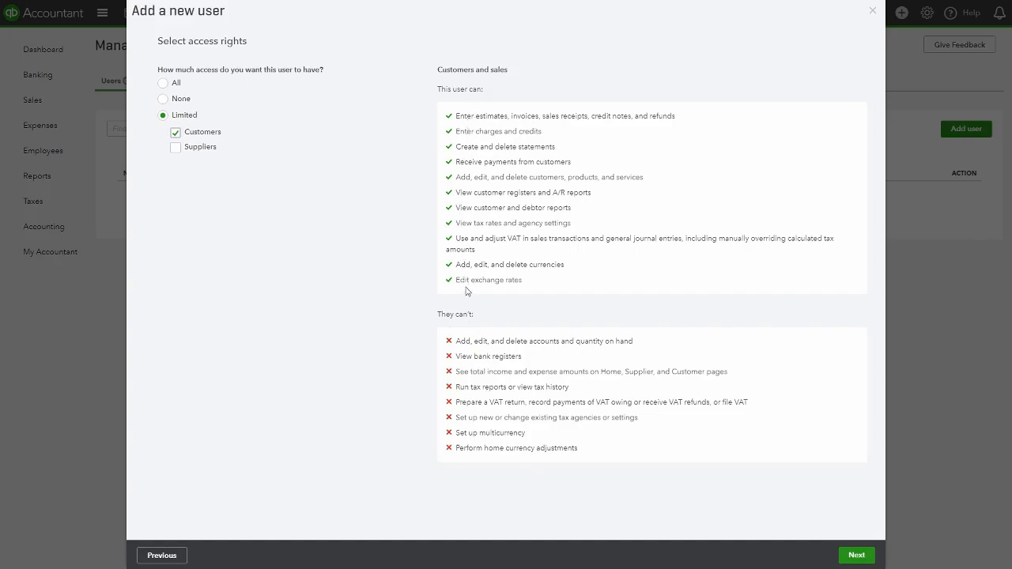
left_click(860, 557)
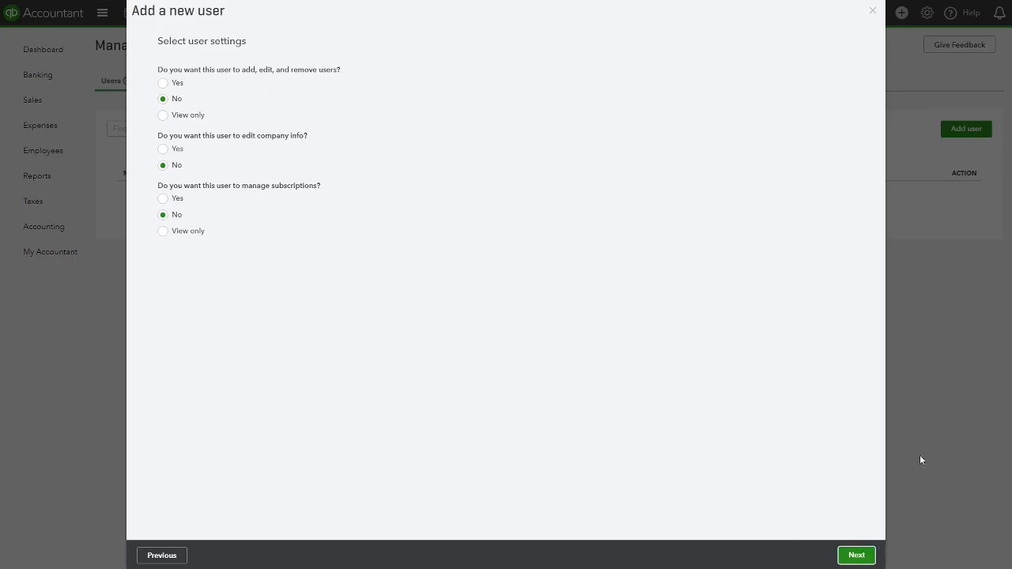
left_click(851, 555)
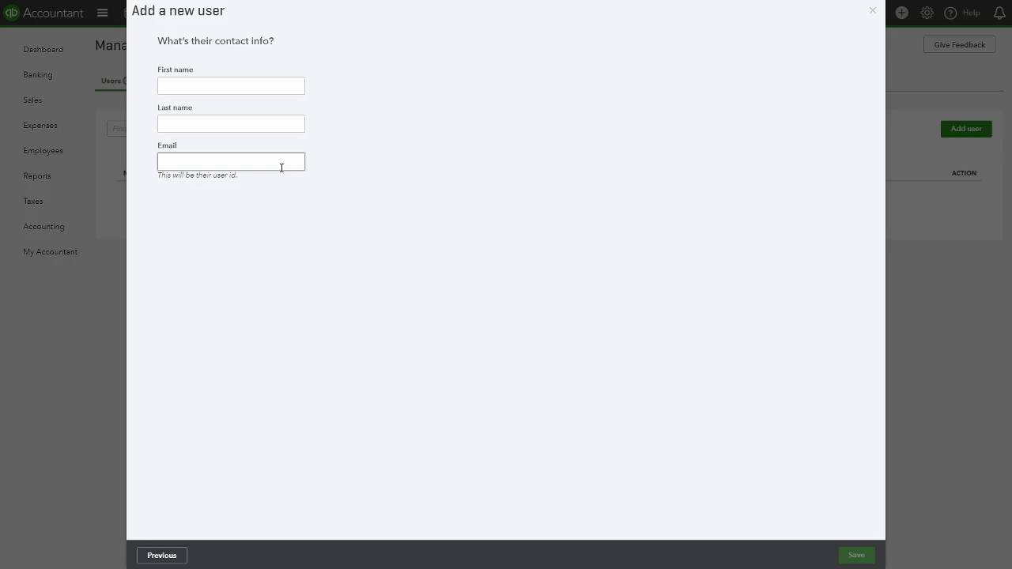
left_click(873, 10)
Open Account and Settings, view the Sales settings and go to Customise look and feel
left_click(927, 12)
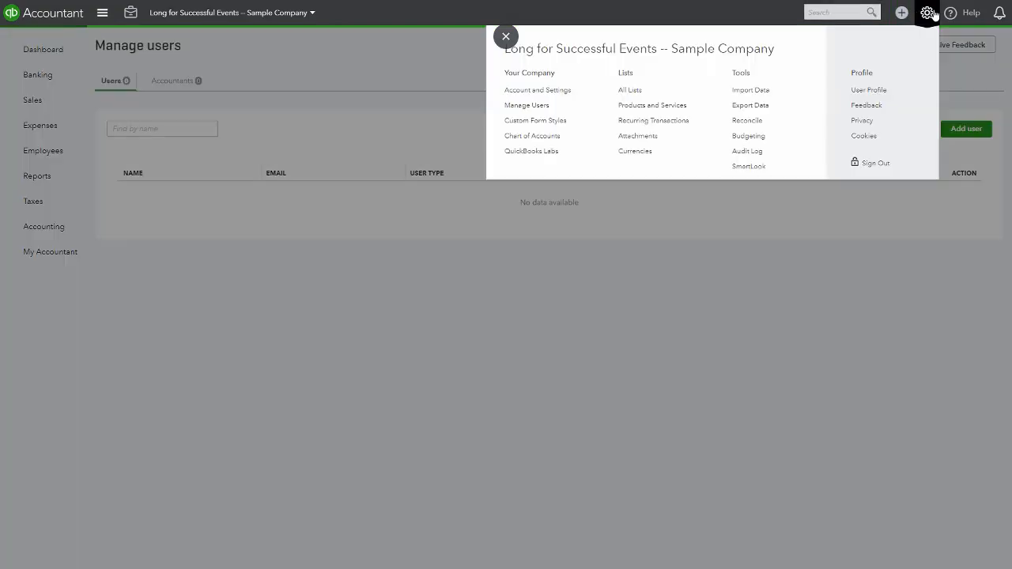
left_click(534, 91)
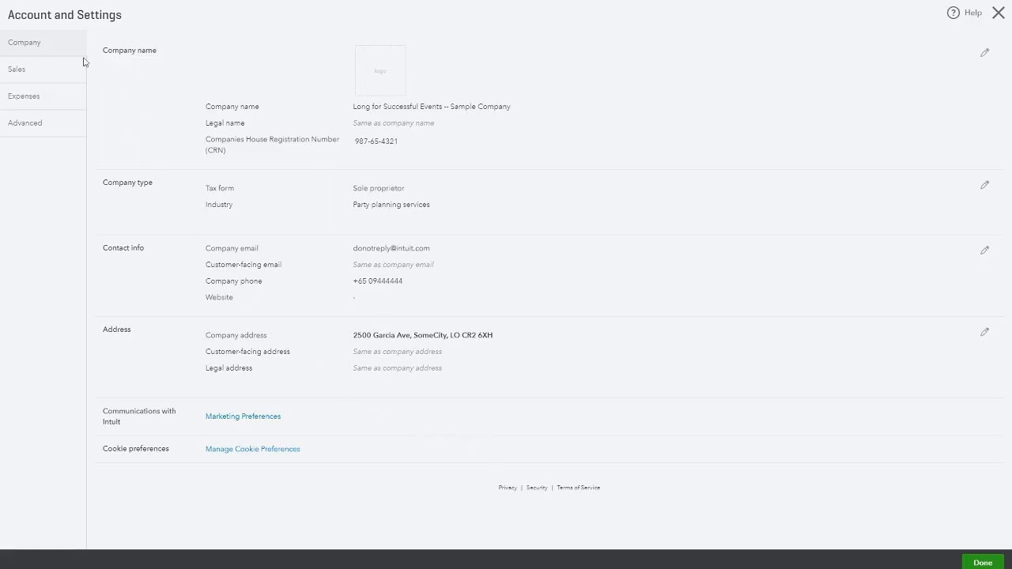
left_click(41, 71)
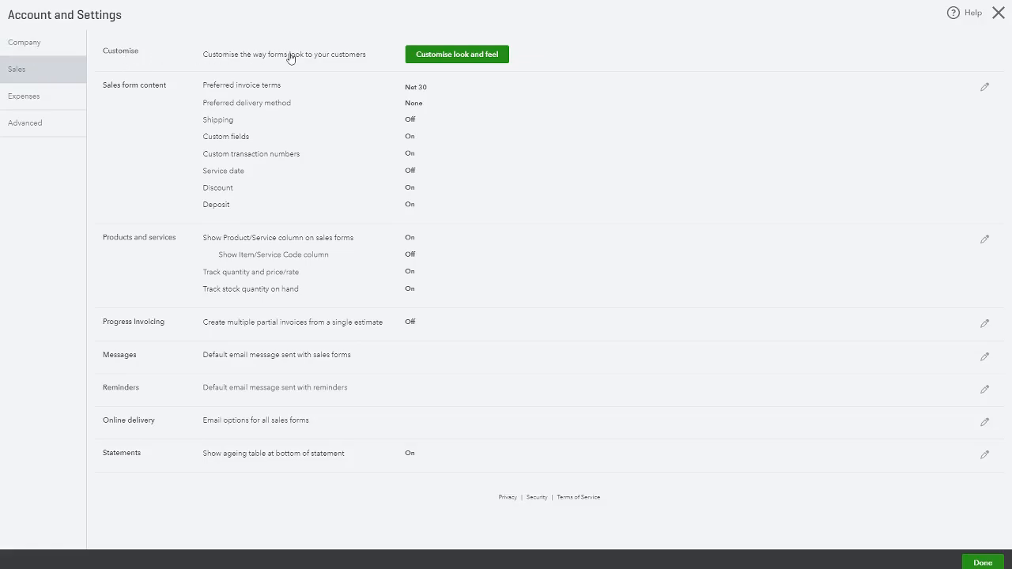
left_click(462, 56)
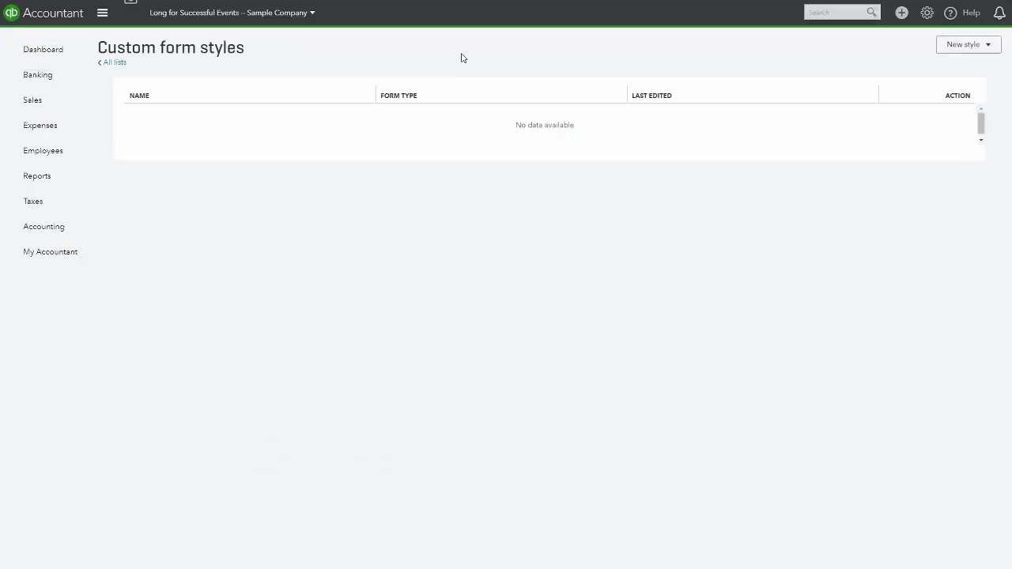
Start a new invoice style and try the pink and then the magenta #950069 colour swatches
left_click(964, 46)
left_click(959, 66)
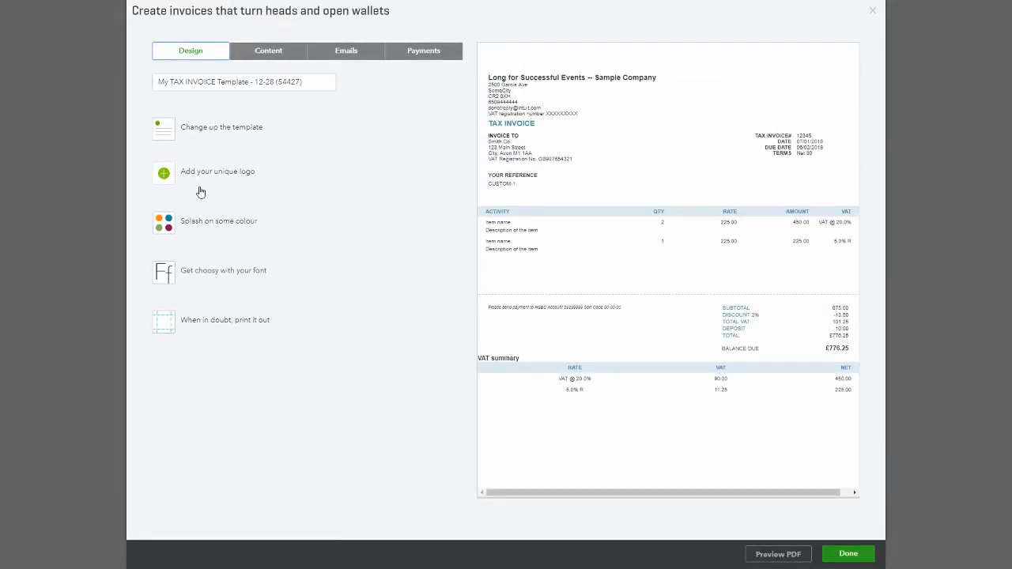
left_click(197, 227)
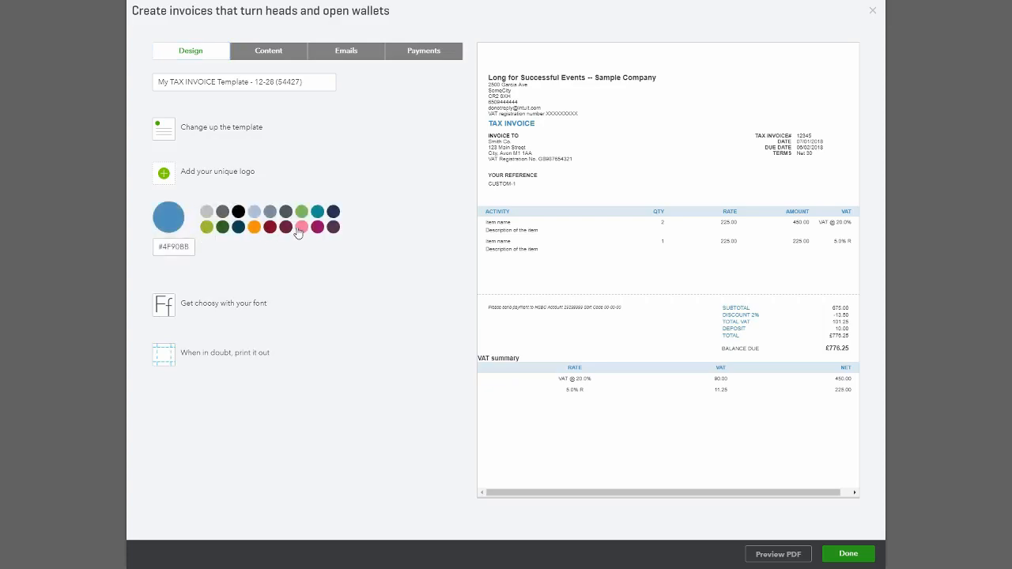
left_click(301, 229)
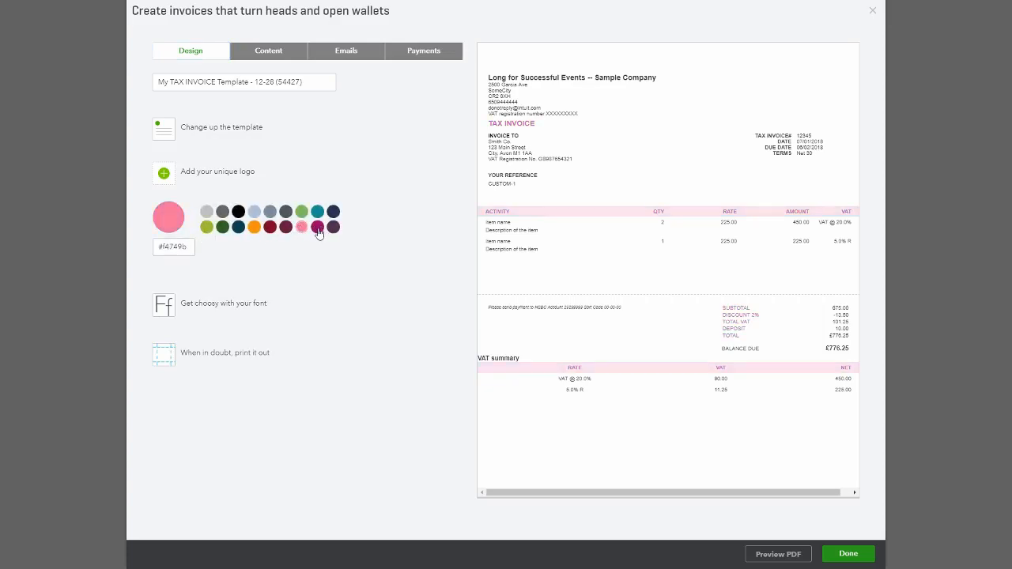
left_click(317, 229)
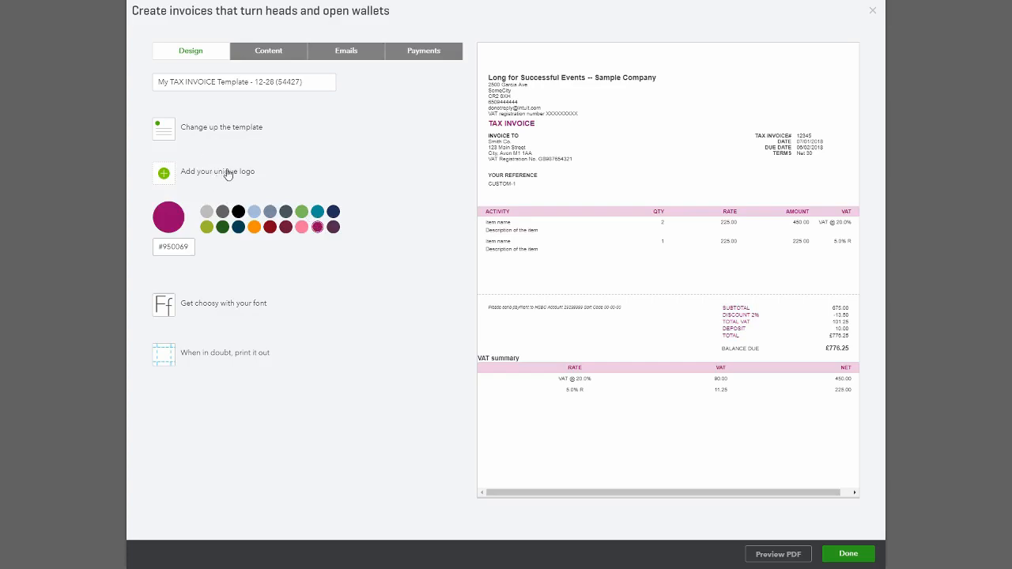
Switch the invoice template to Fresh and then to Friendly
left_click(223, 126)
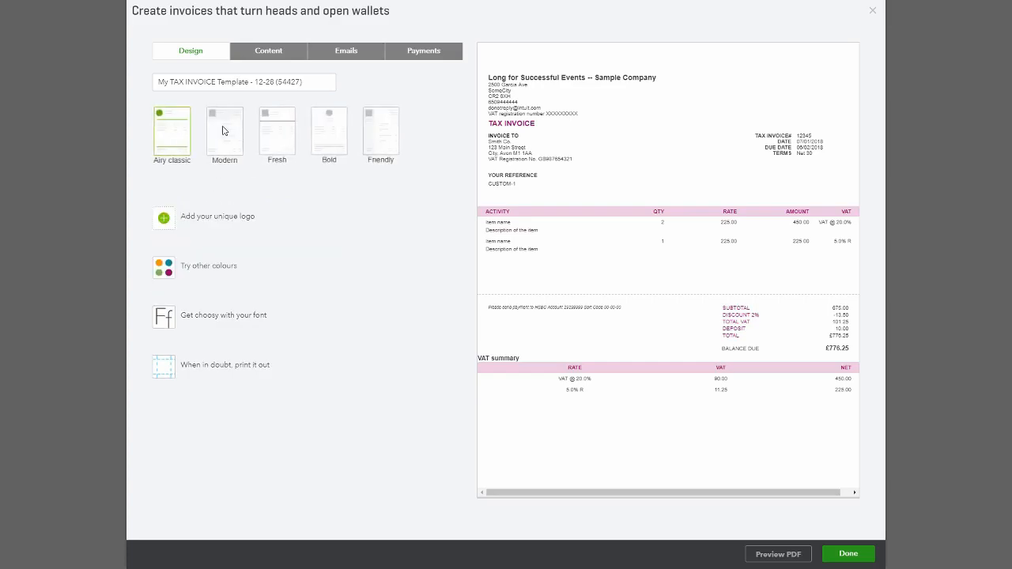
left_click(295, 146)
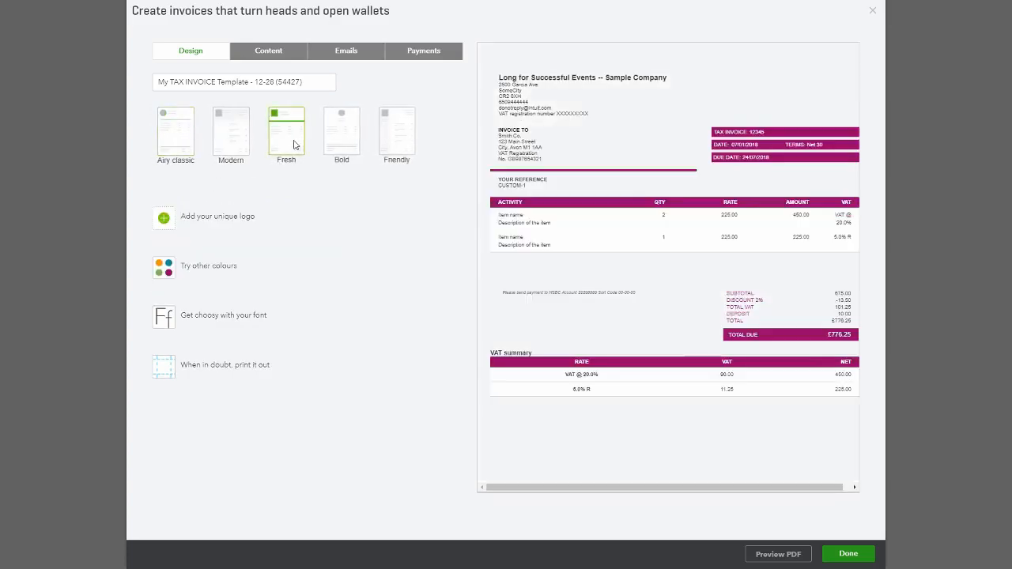
left_click(396, 147)
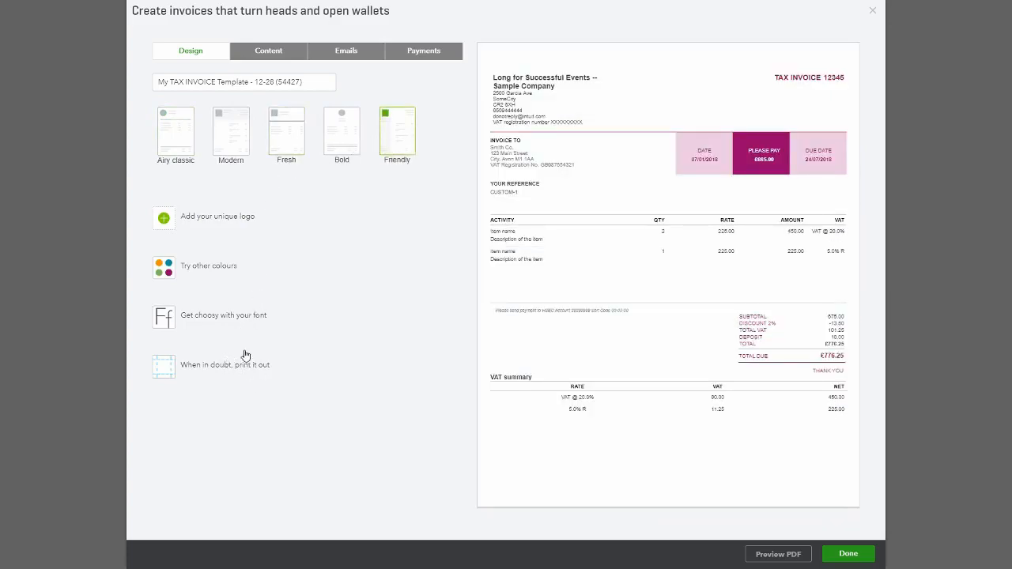
Change the invoice font to Courier and then to Times New Roman
left_click(251, 316)
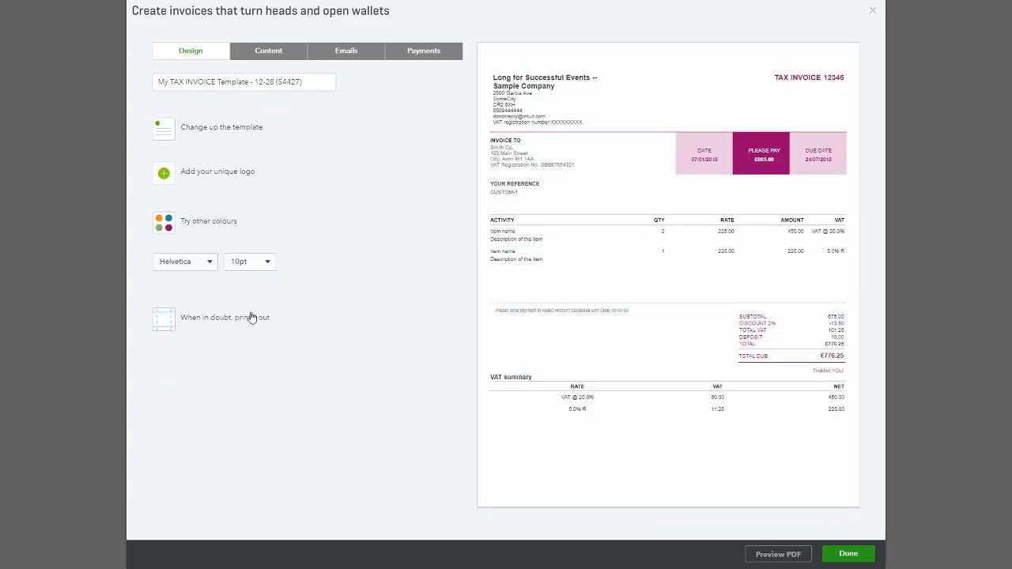
left_click(209, 262)
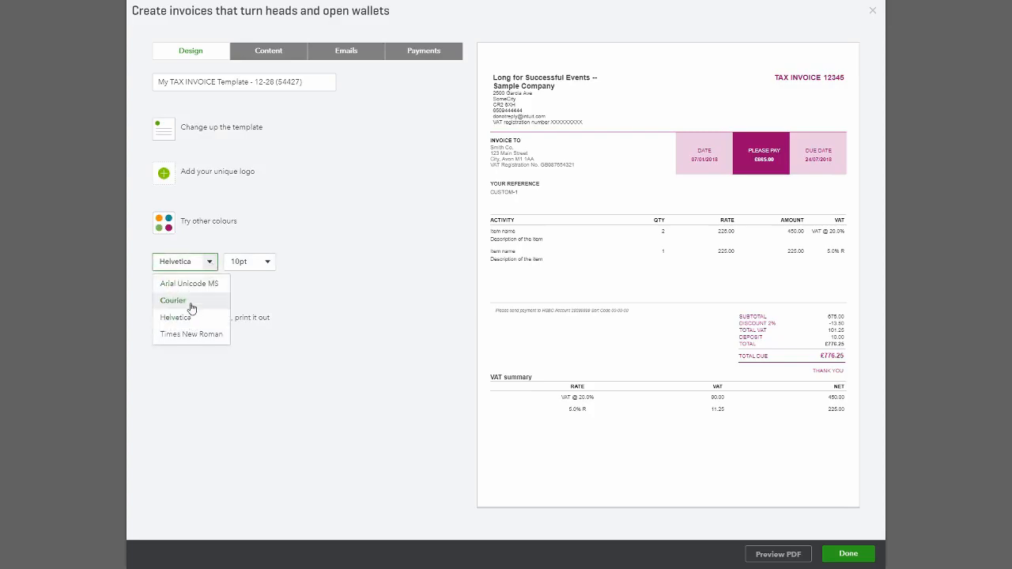
left_click(191, 305)
left_click(210, 261)
left_click(195, 335)
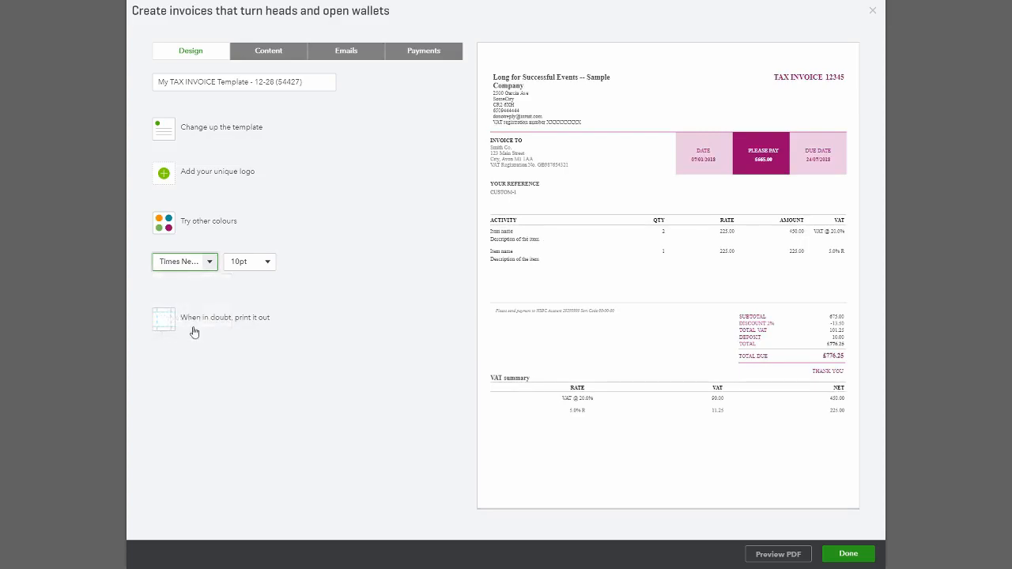
Review the print settings and the Content, Emails and Payments tabs, then exit the style editor without saving
left_click(314, 325)
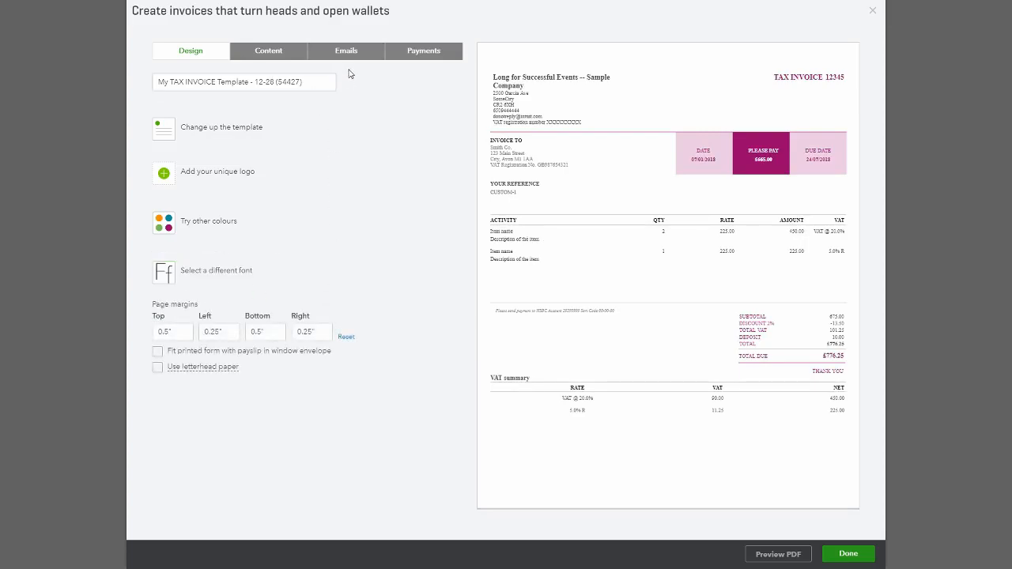
left_click(268, 55)
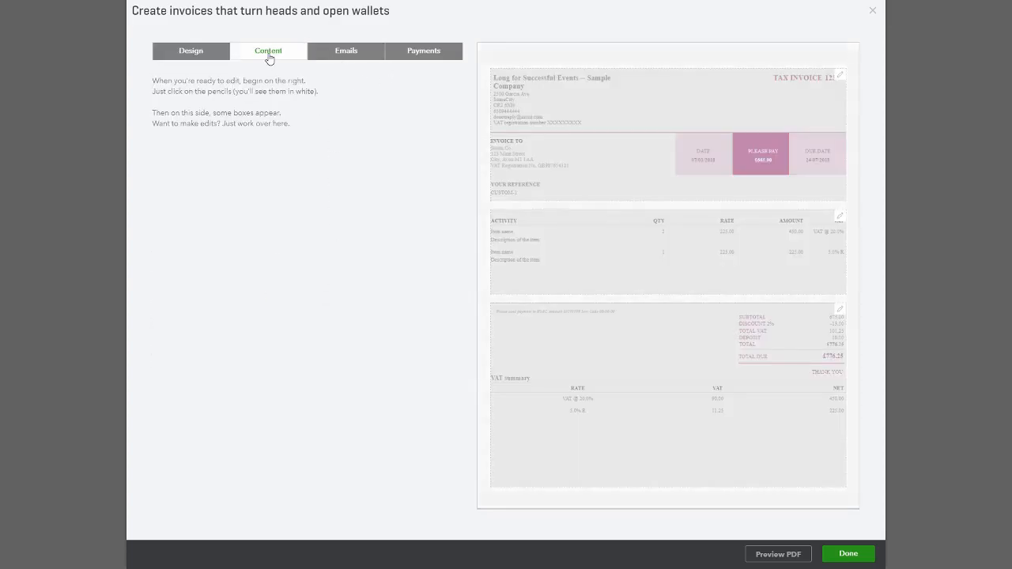
double_click(532, 206)
left_click(423, 208)
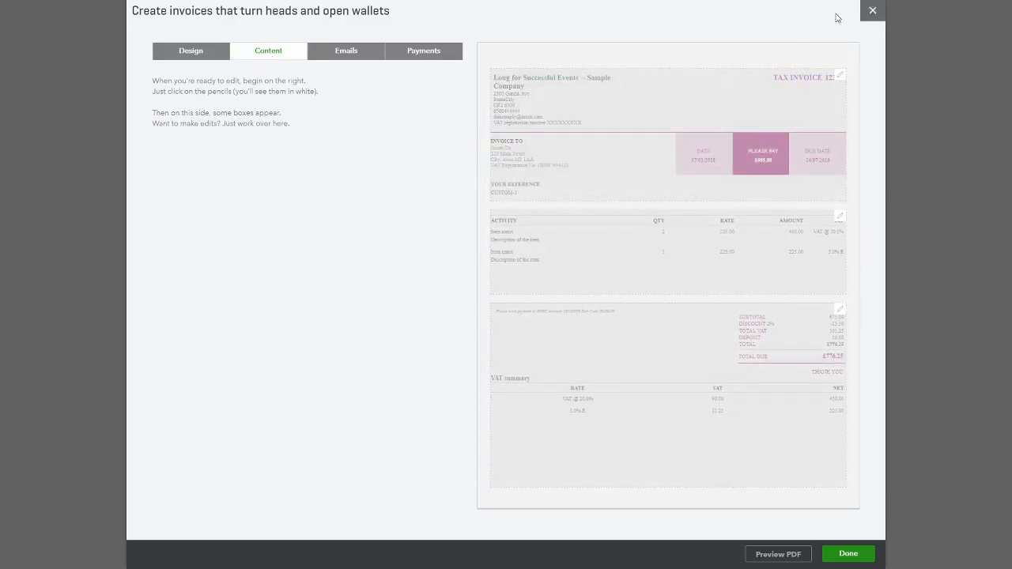
left_click(350, 55)
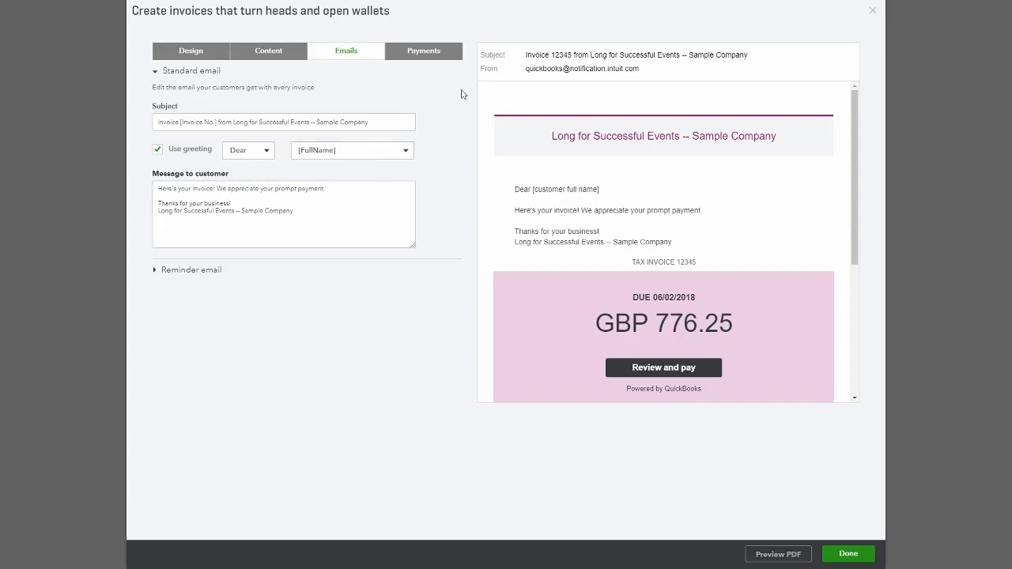
left_click(424, 52)
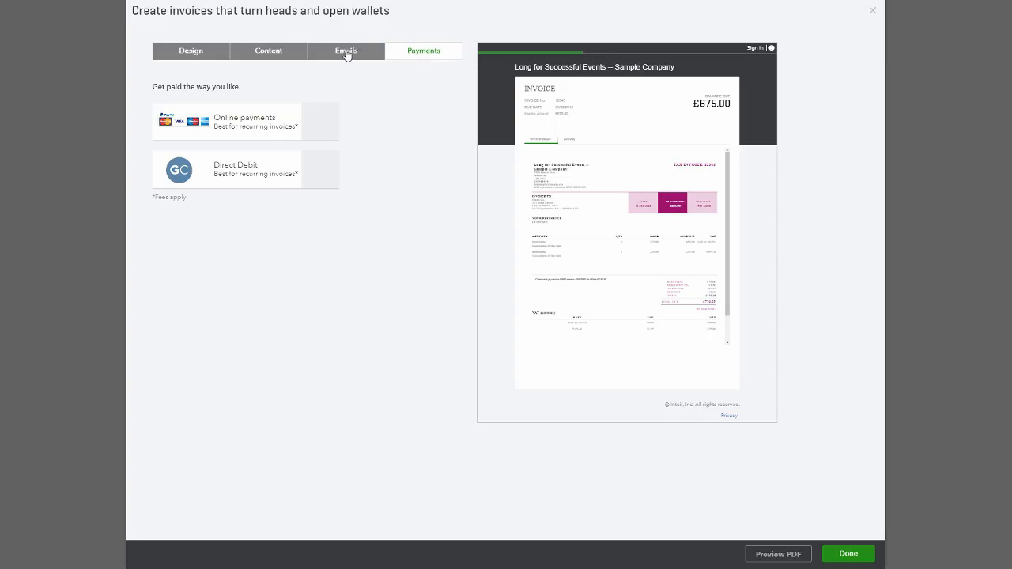
left_click(347, 54)
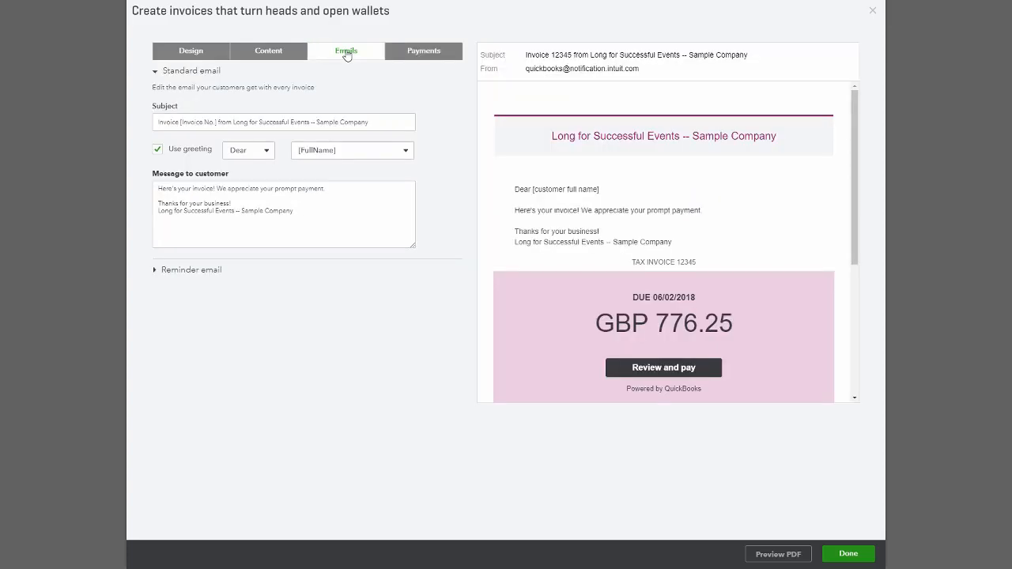
left_click(432, 58)
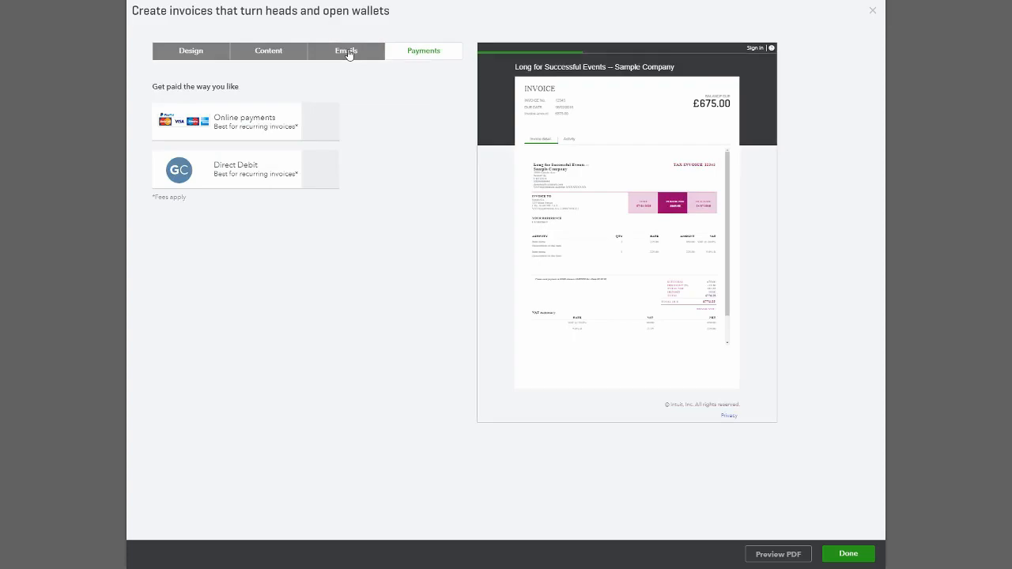
left_click(190, 55)
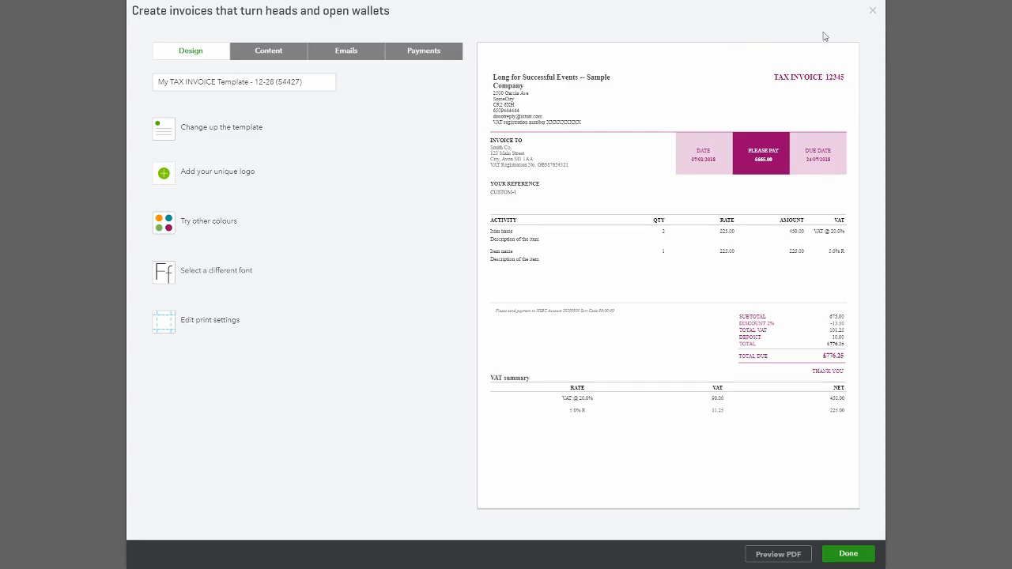
left_click(872, 12)
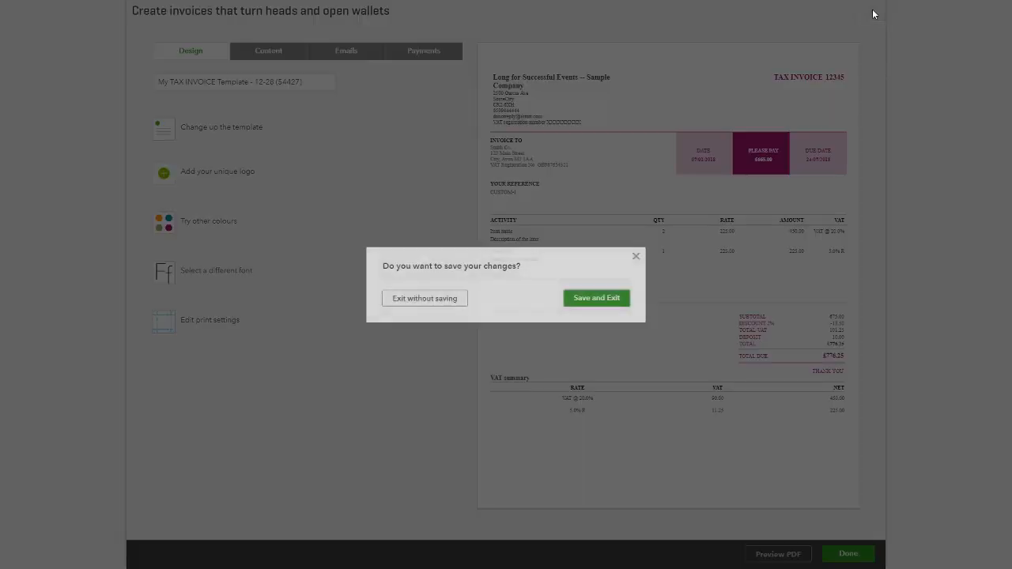
left_click(423, 305)
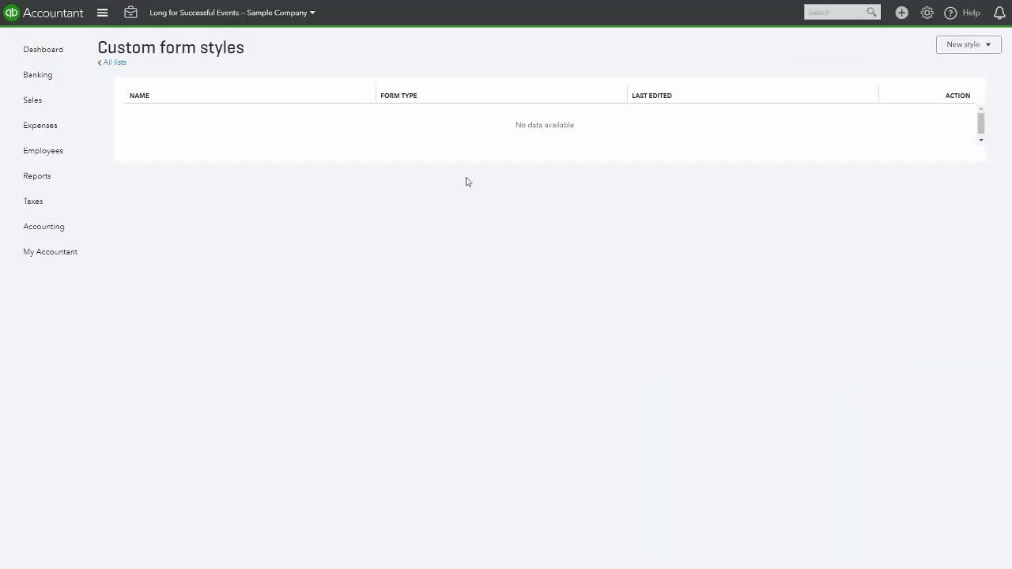
Open Account and Settings and browse the Sales, Expenses and Advanced settings
left_click(927, 12)
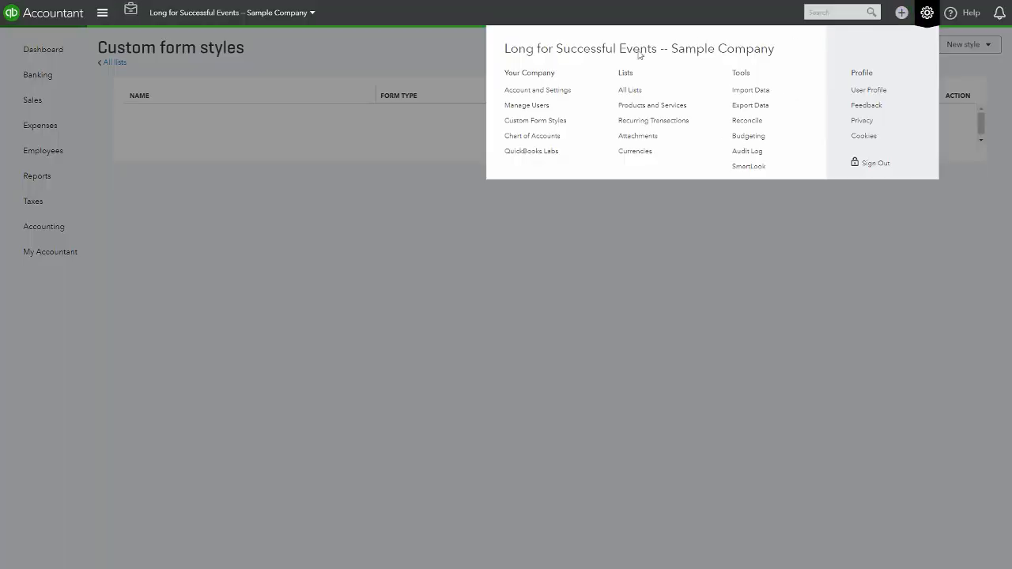
left_click(512, 91)
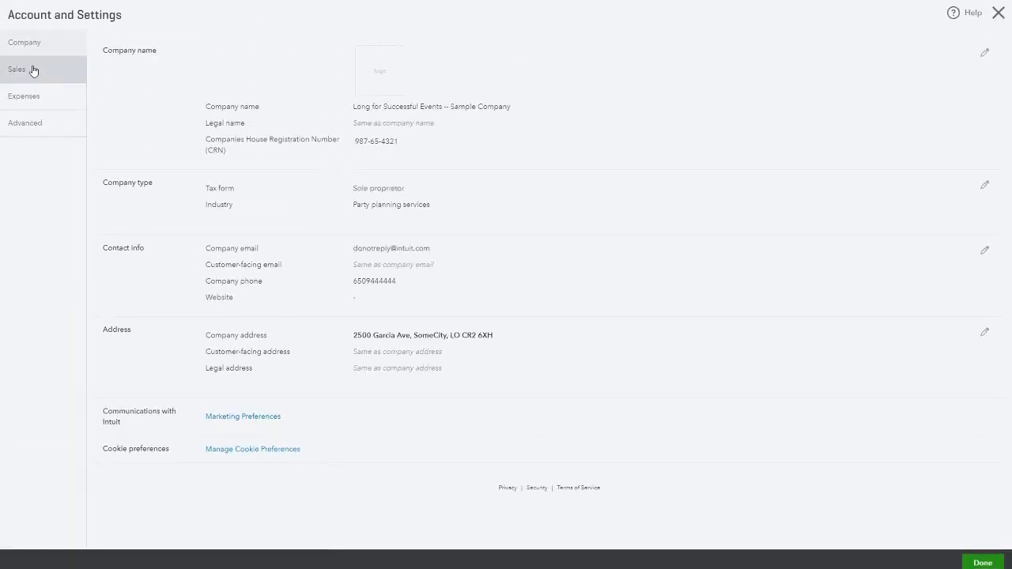
left_click(32, 70)
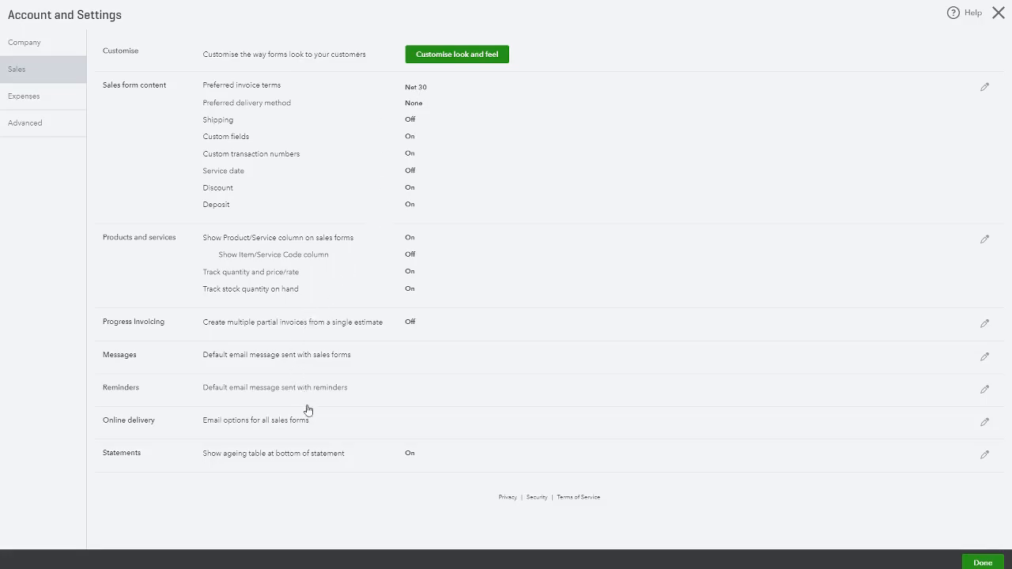
left_click(45, 97)
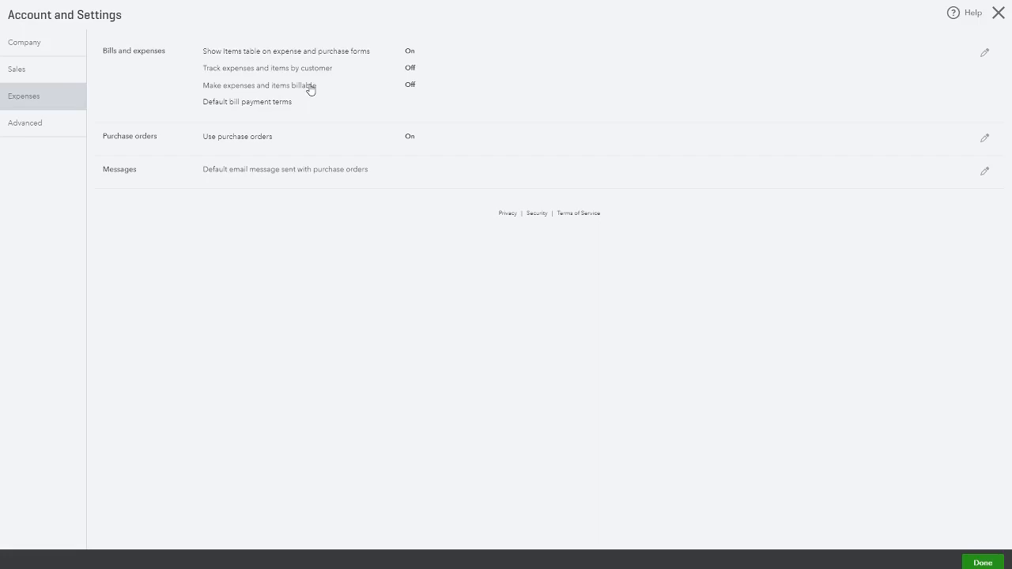
left_click(37, 127)
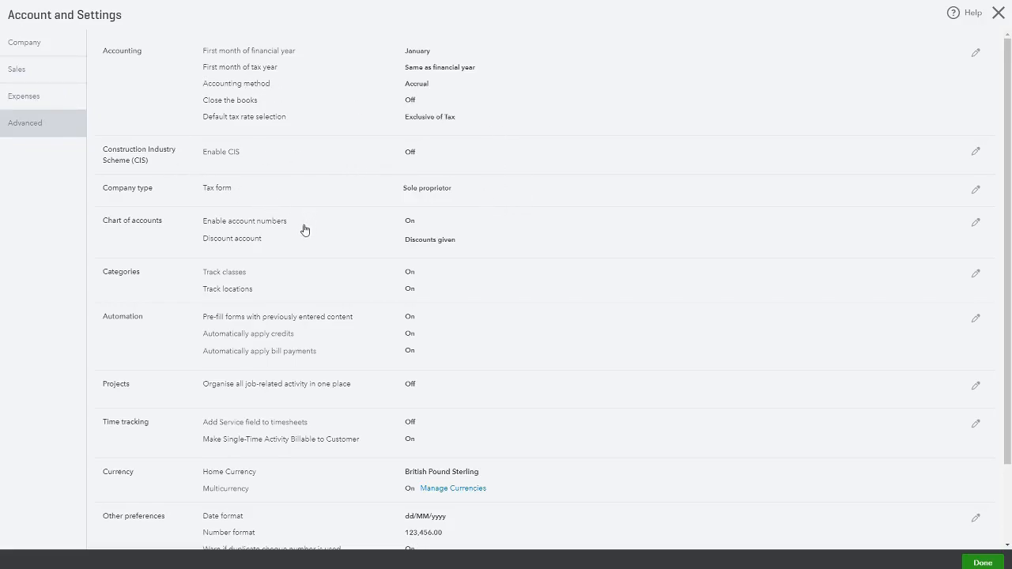
Edit the Categories settings, toggle Track classes off and back on, then leave Account and Settings without saving
scroll(271, 218, "down", 1)
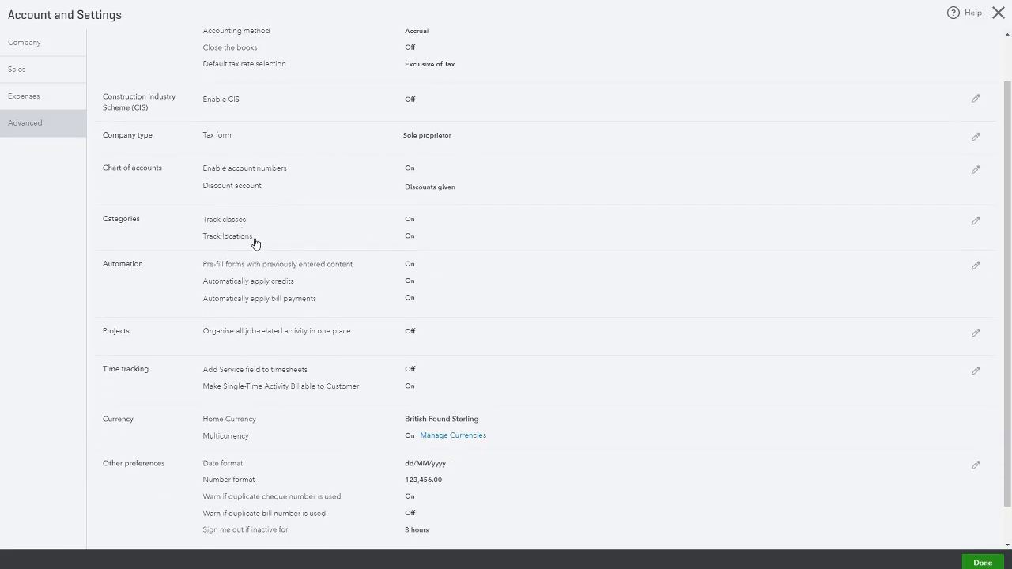
left_click(418, 242)
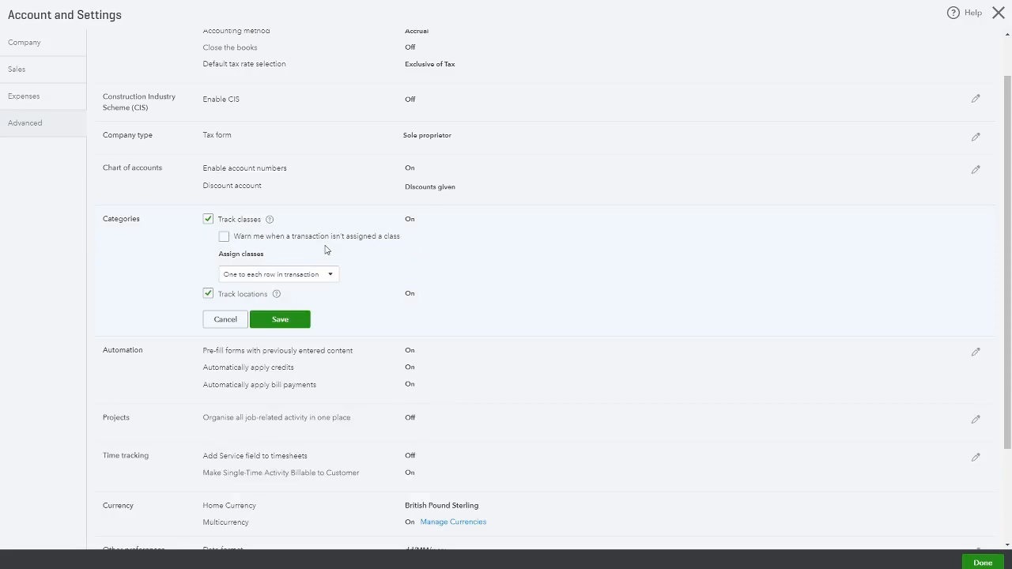
left_click(209, 221)
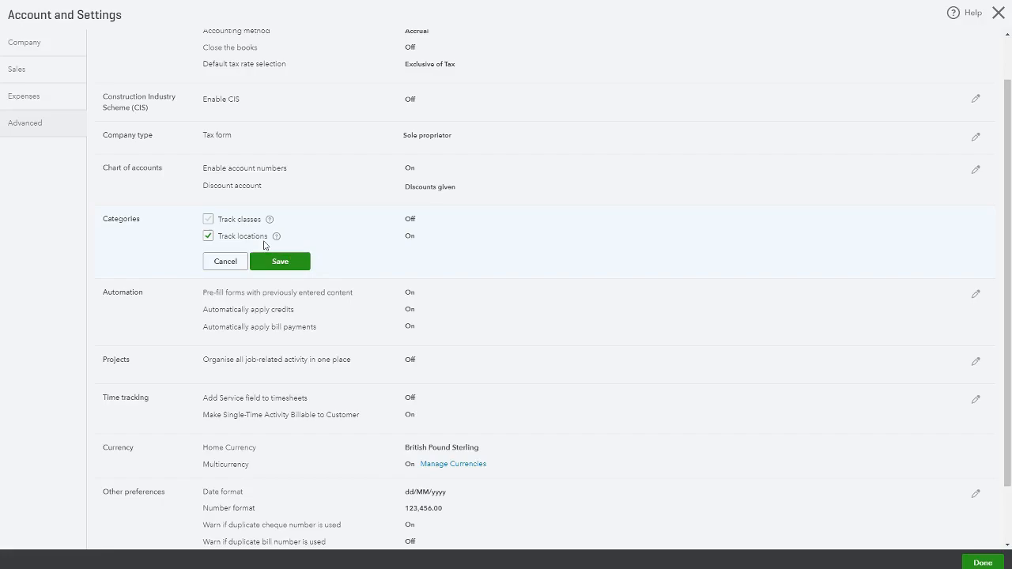
mouse_move(277, 237)
left_click(210, 219)
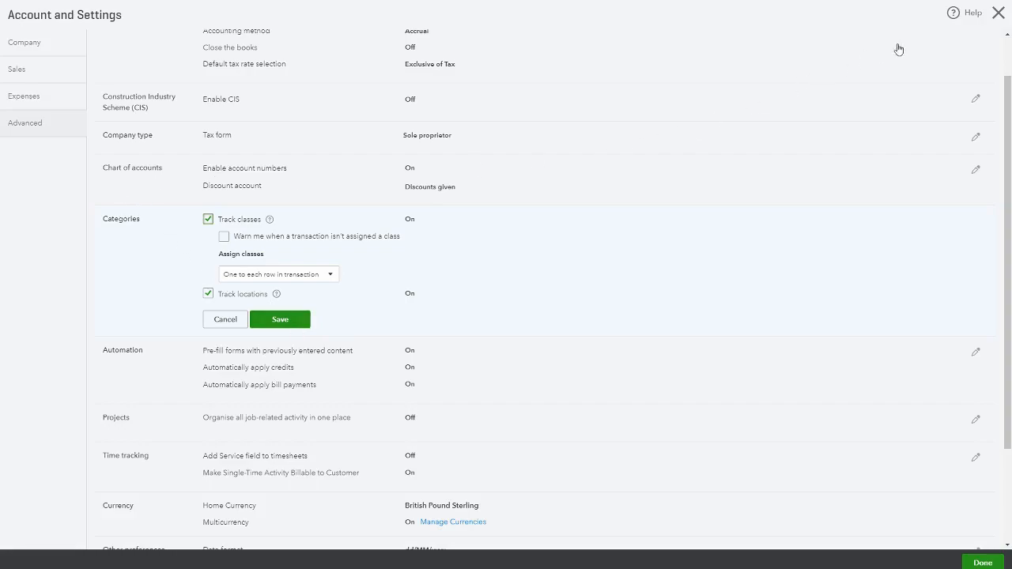
left_click(998, 13)
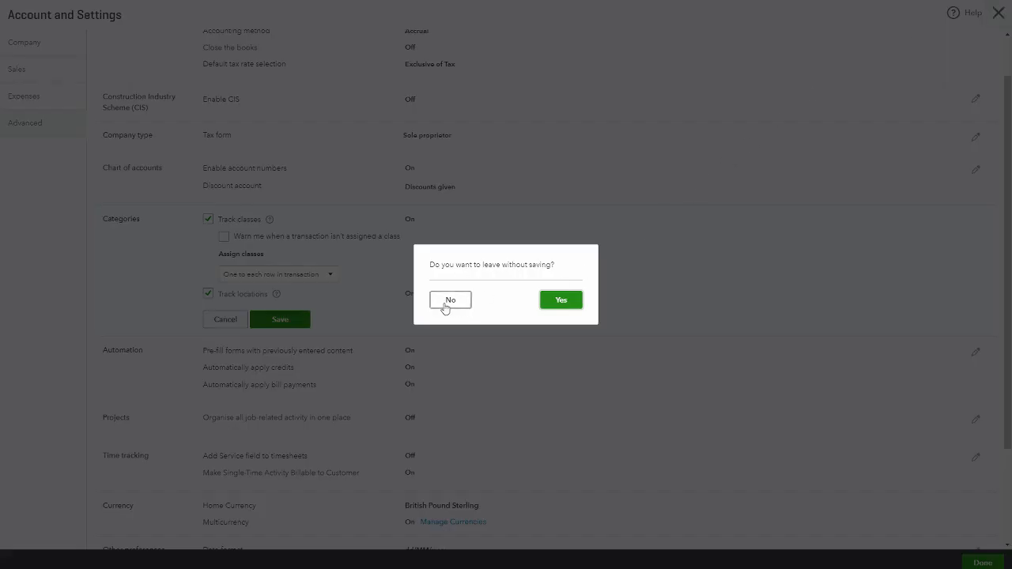
left_click(564, 309)
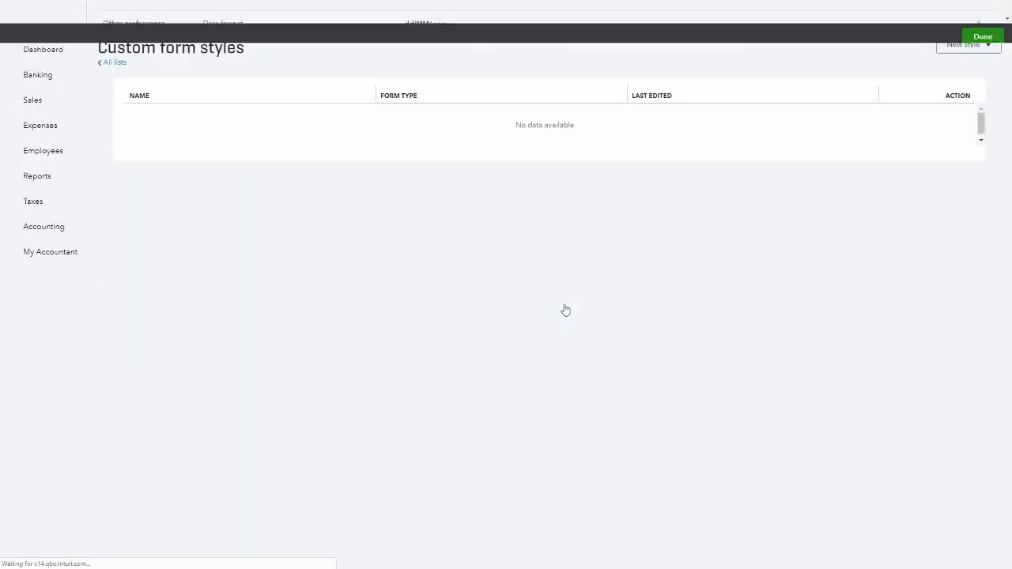
Return to the dashboard, search for Trial and open the Trial Balance report
left_click(39, 50)
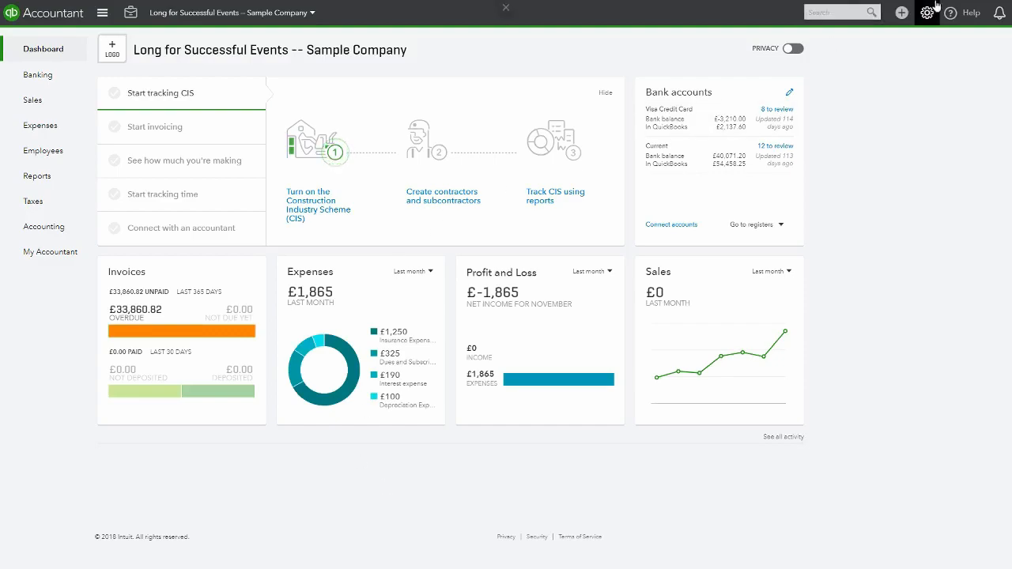
left_click(816, 11)
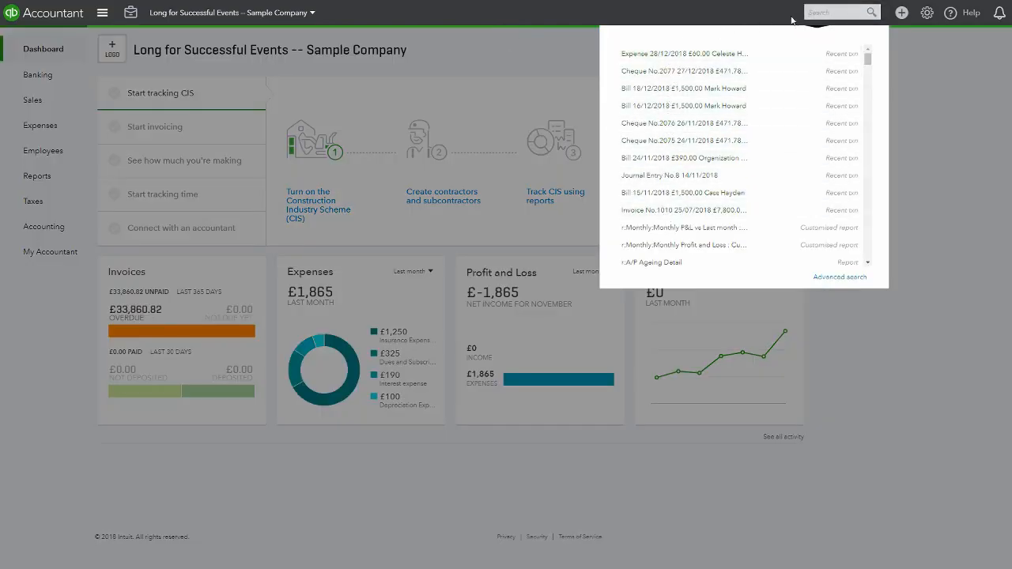
type("Trial")
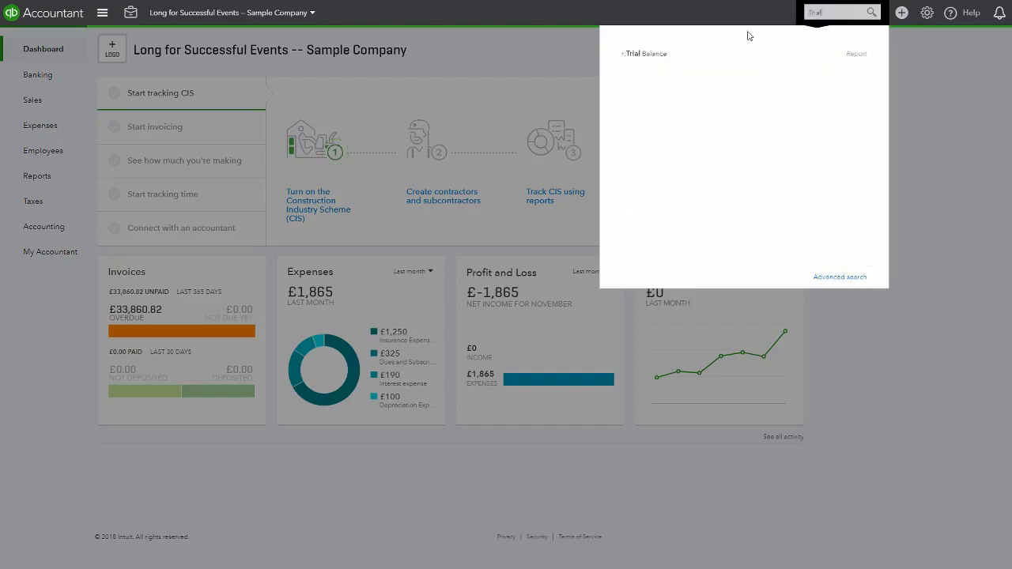
left_click(683, 55)
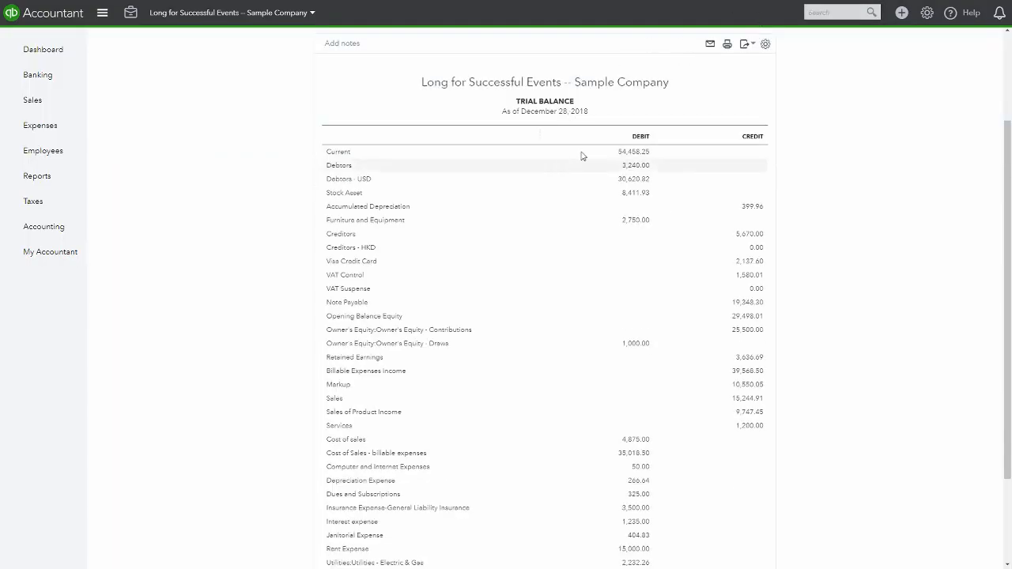
Open Advanced search and browse the transaction type options, leaving the search type on Expenses
left_click(832, 10)
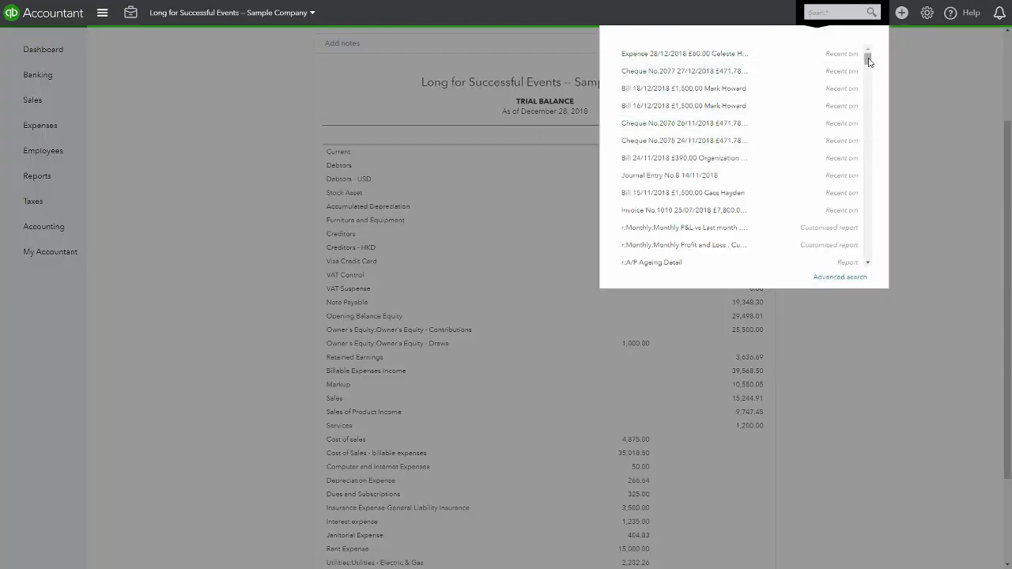
left_click(826, 277)
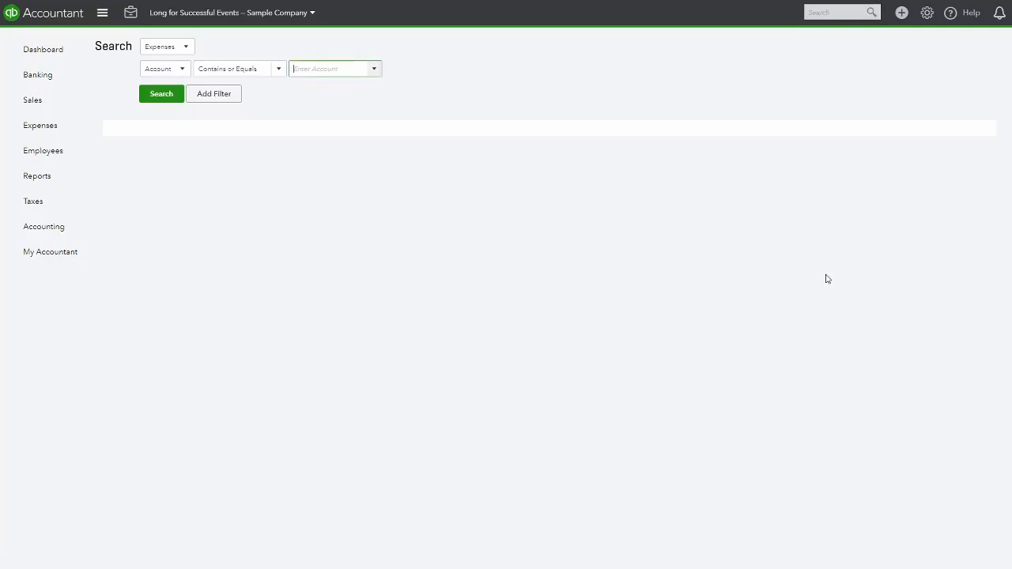
left_click(193, 49)
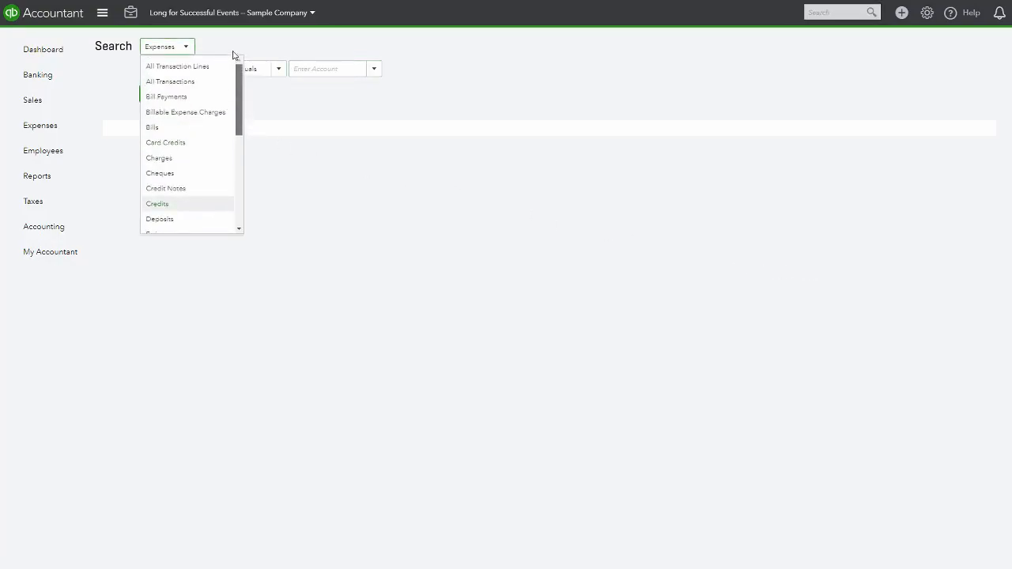
left_click(190, 68)
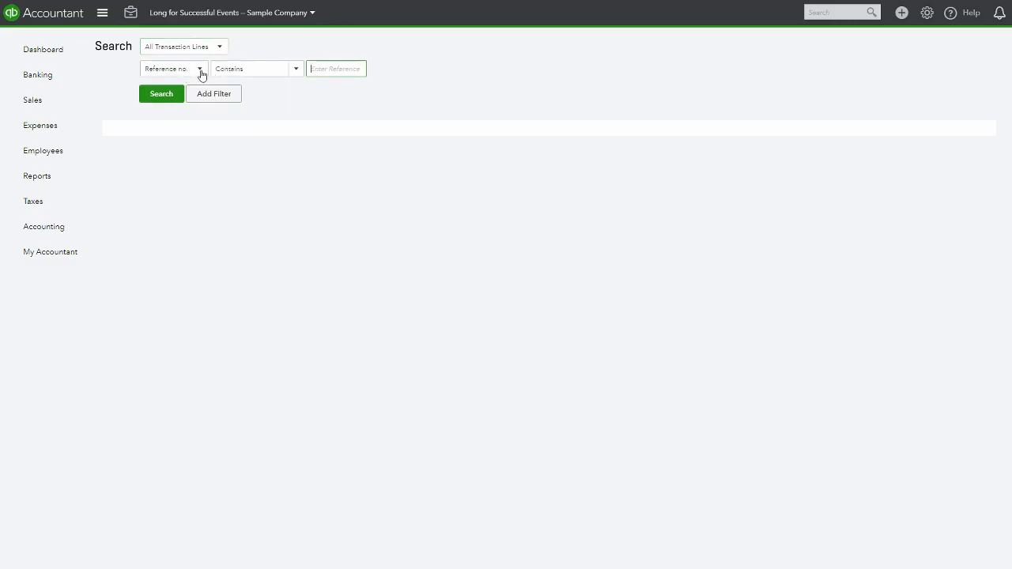
left_click(221, 47)
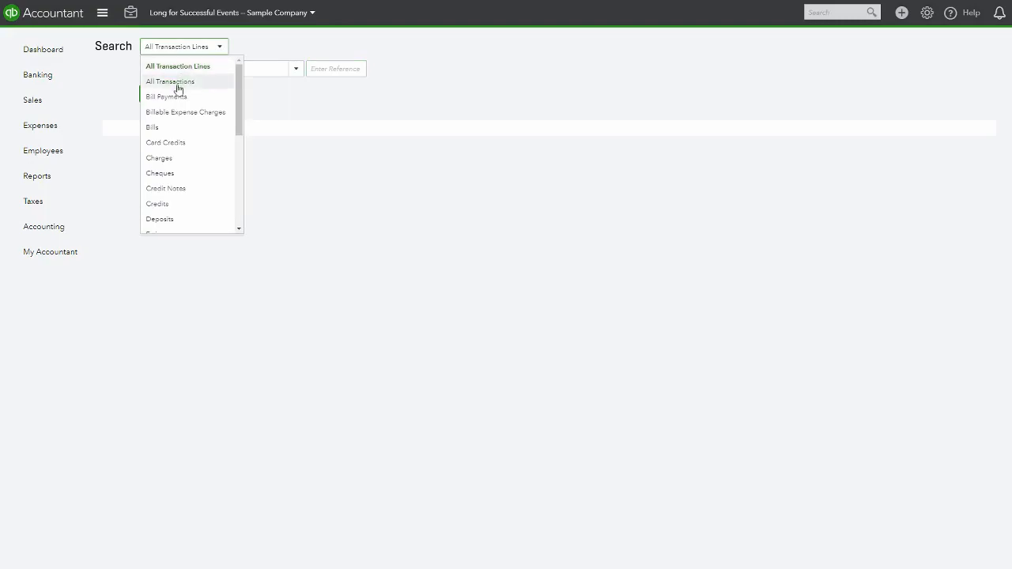
left_click_drag(240, 138, 238, 144)
scroll(238, 145, "down", 2)
left_click(183, 167)
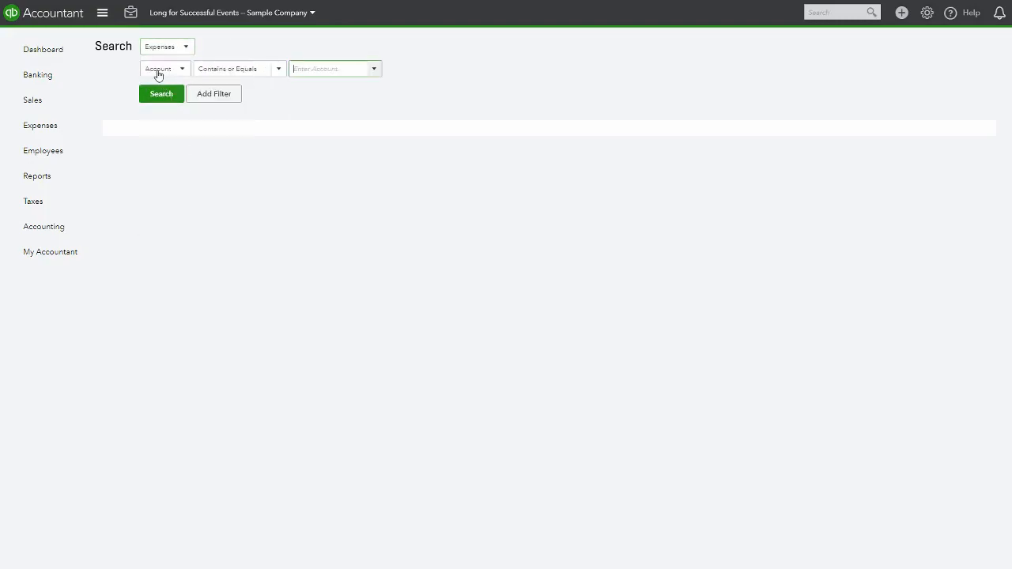
Search expenses for an amount equal to 60
left_click(183, 70)
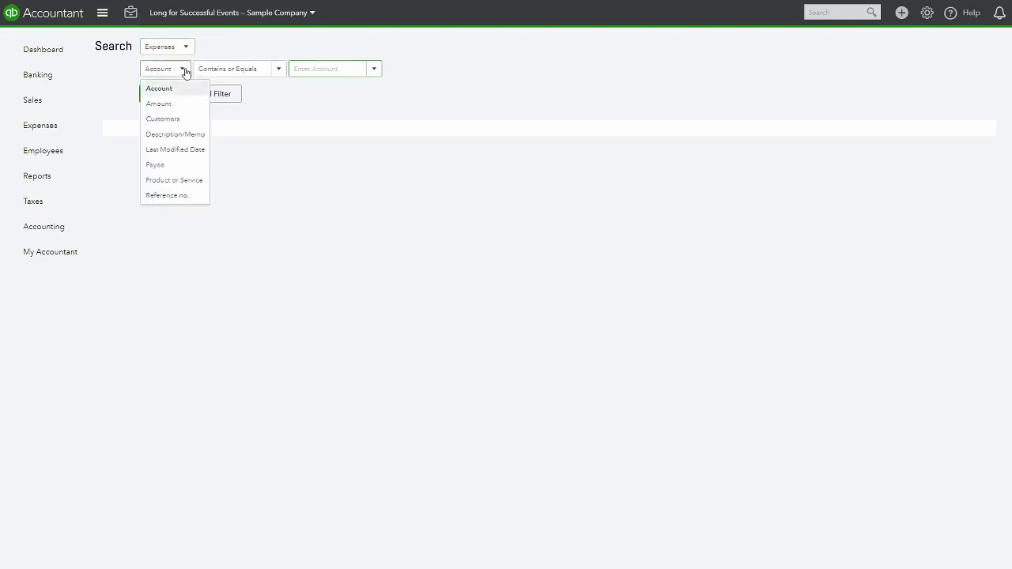
left_click(168, 105)
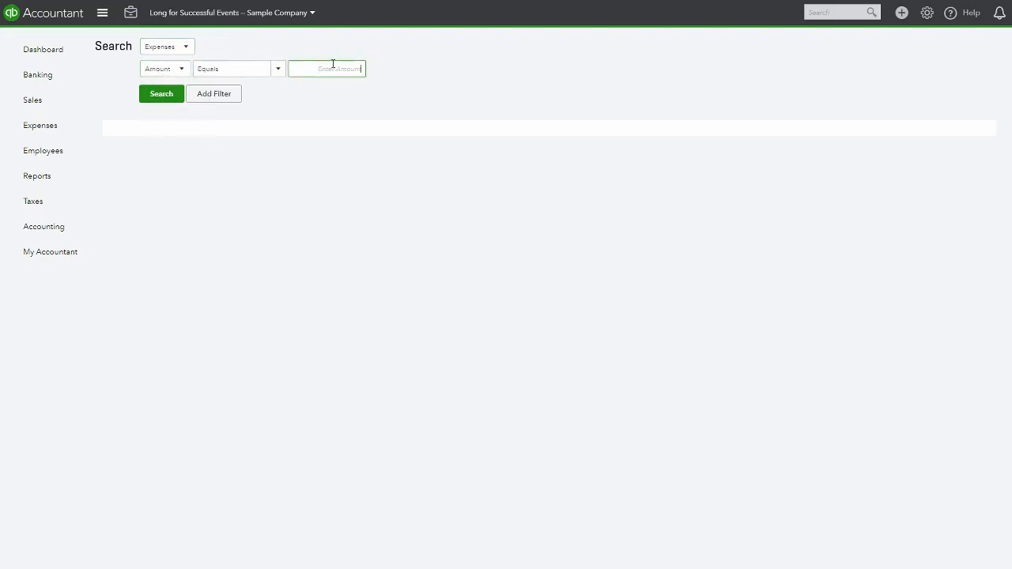
type("60")
left_click(155, 98)
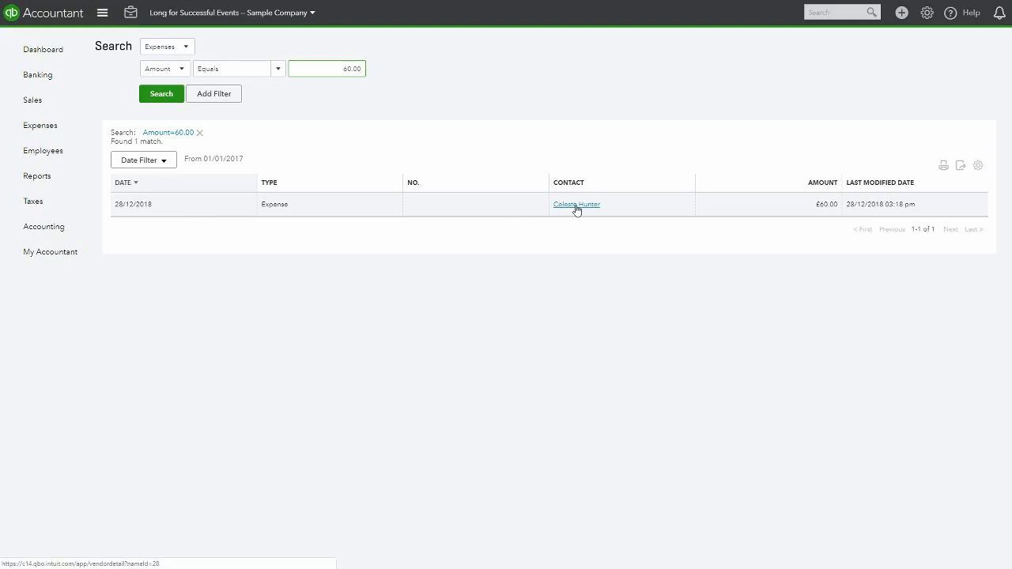
Browse the recent items listed under the search box, then return to the dashboard
left_click(822, 11)
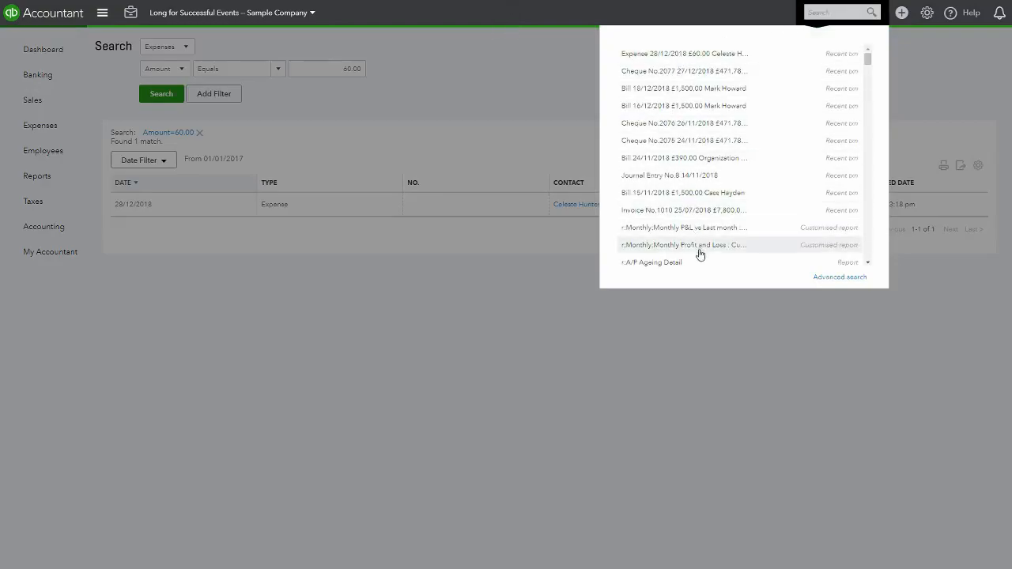
left_click_drag(868, 60, 853, 277)
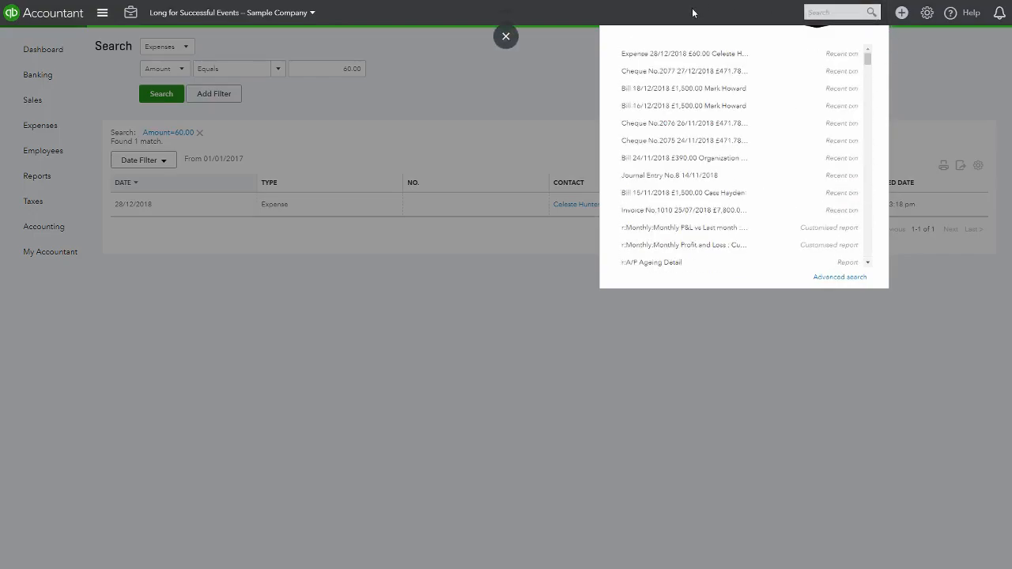
left_click(692, 11)
left_click(36, 49)
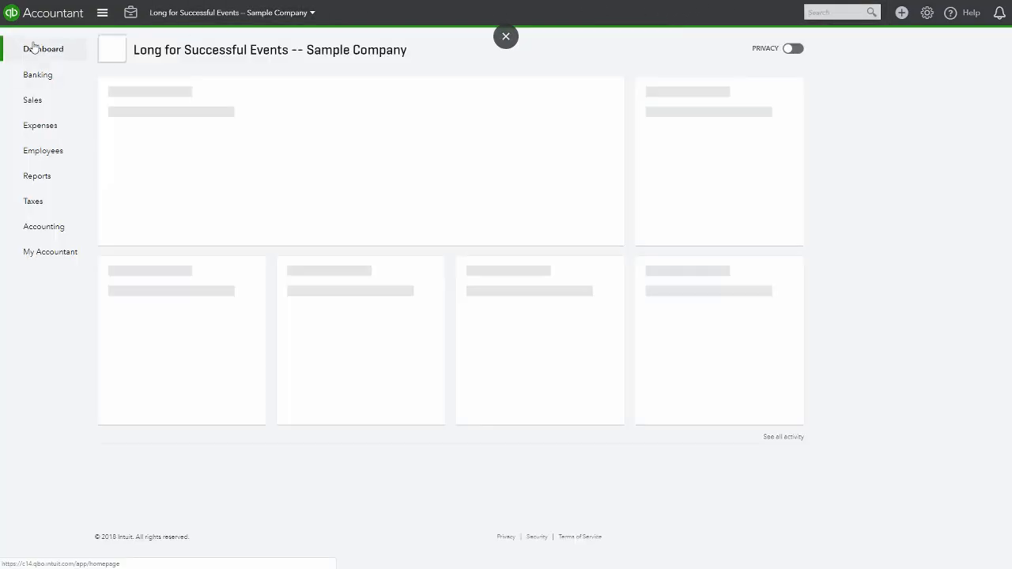